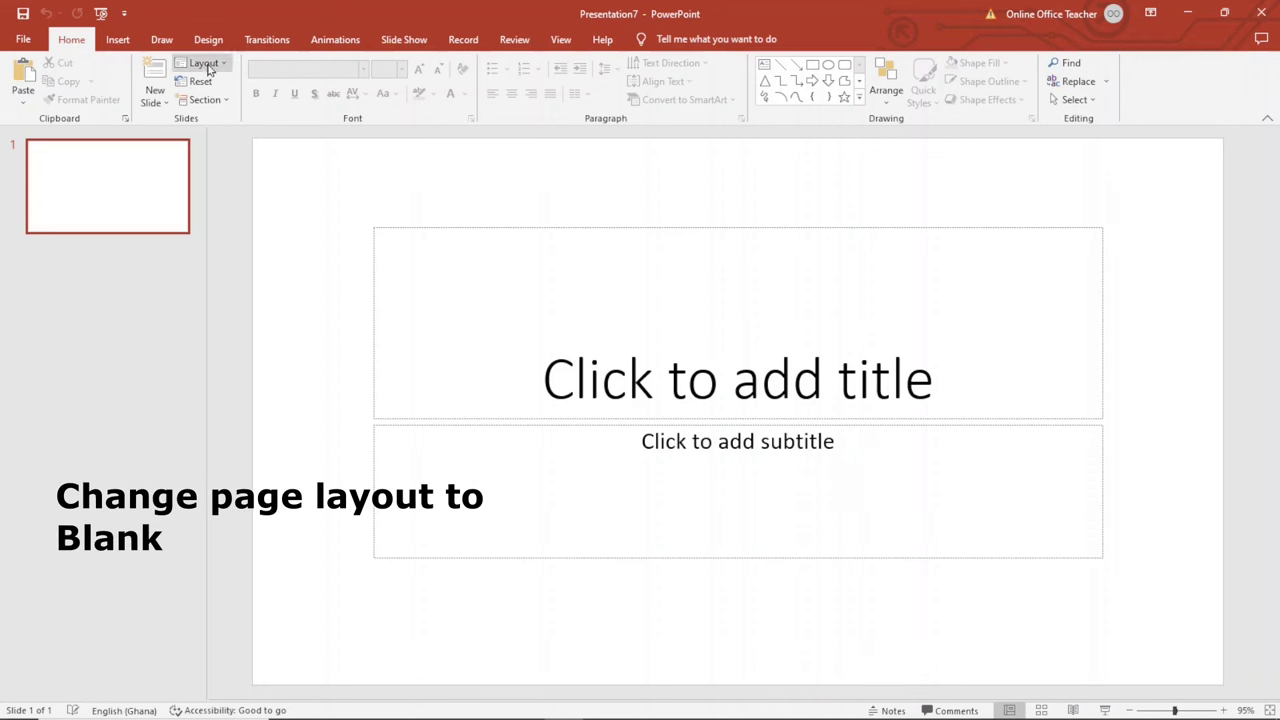
- Switch the new title slide to the Blank layout
click(205, 63)
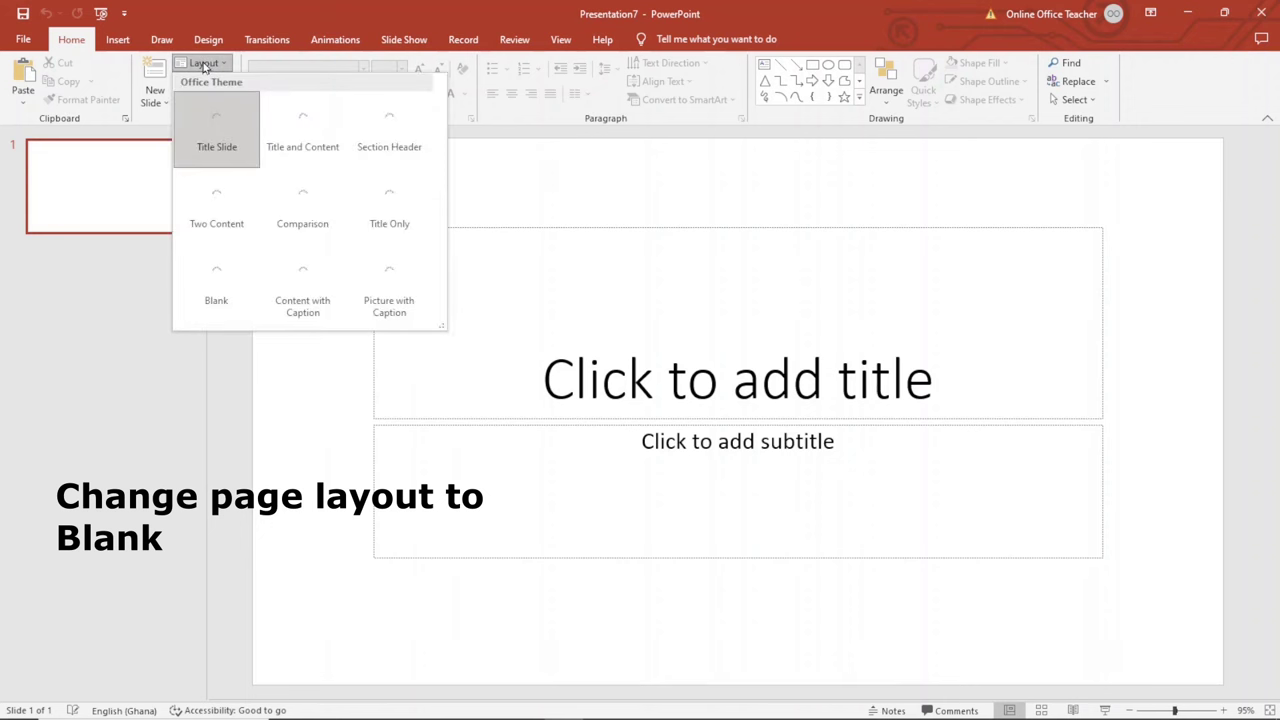
click(215, 280)
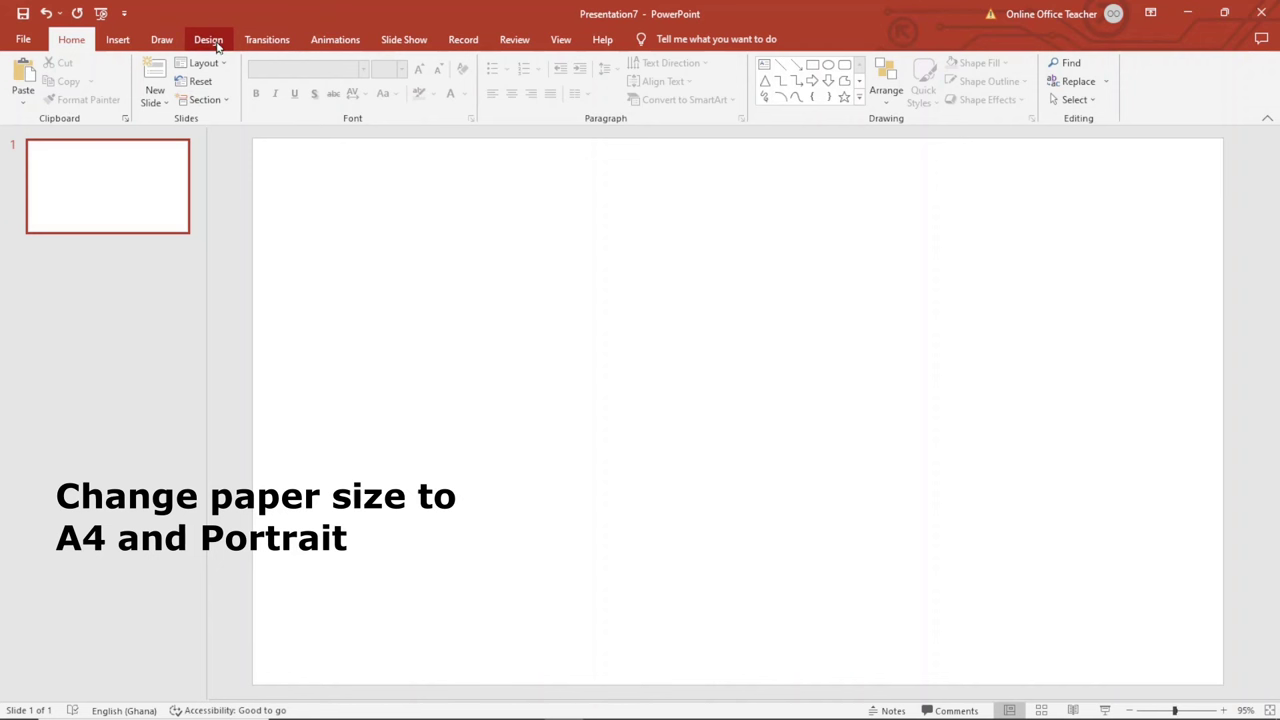
- Set a custom slide size of A4 Paper (210x297 mm) in portrait orientation
click(218, 46)
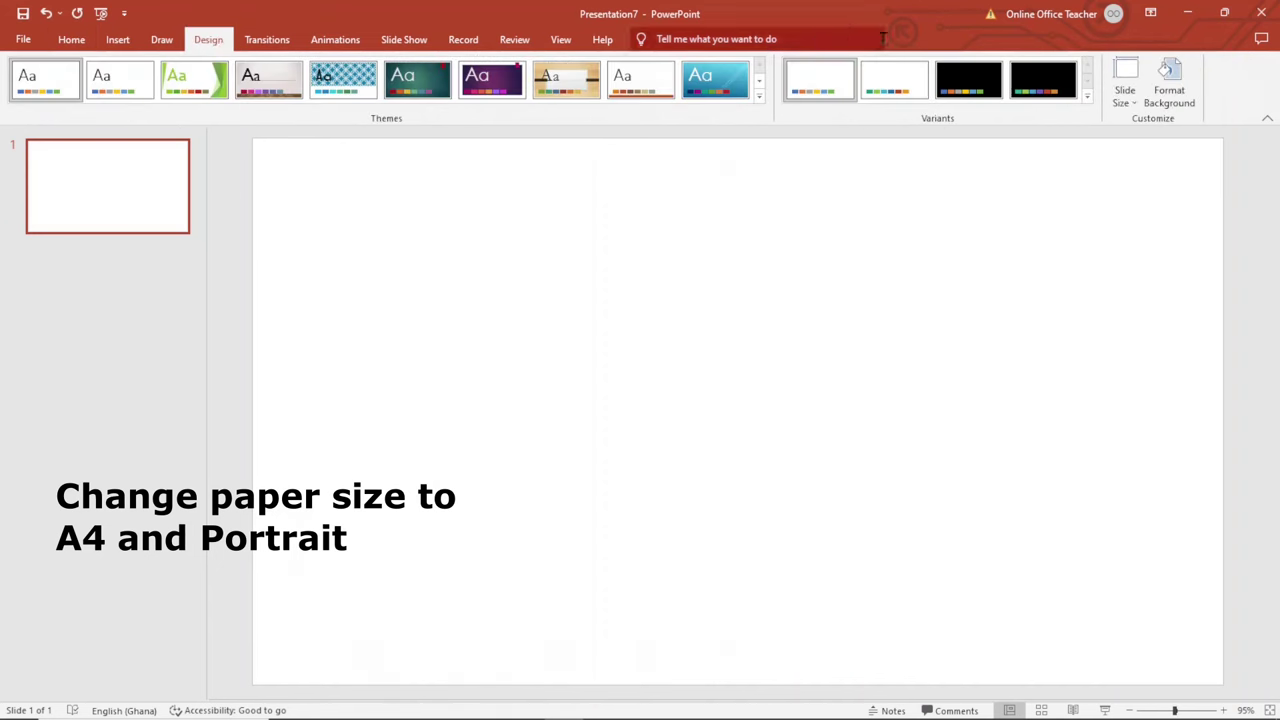
click(1125, 82)
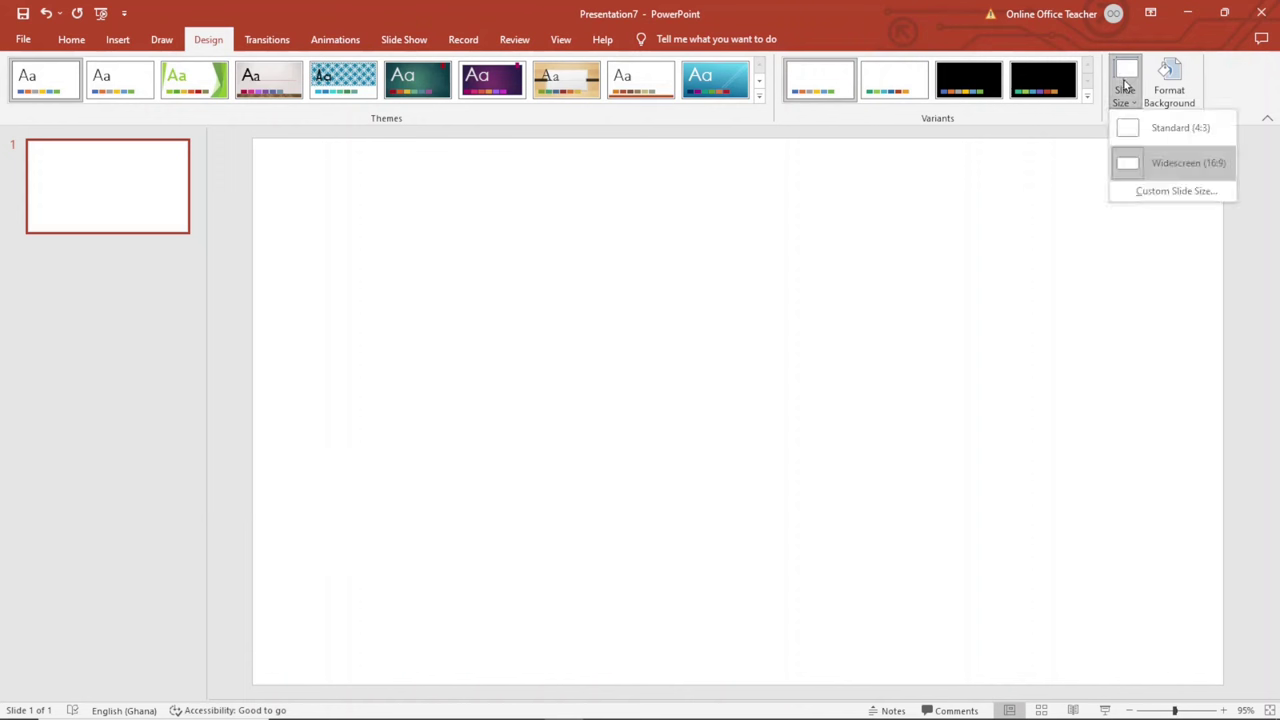
click(1181, 194)
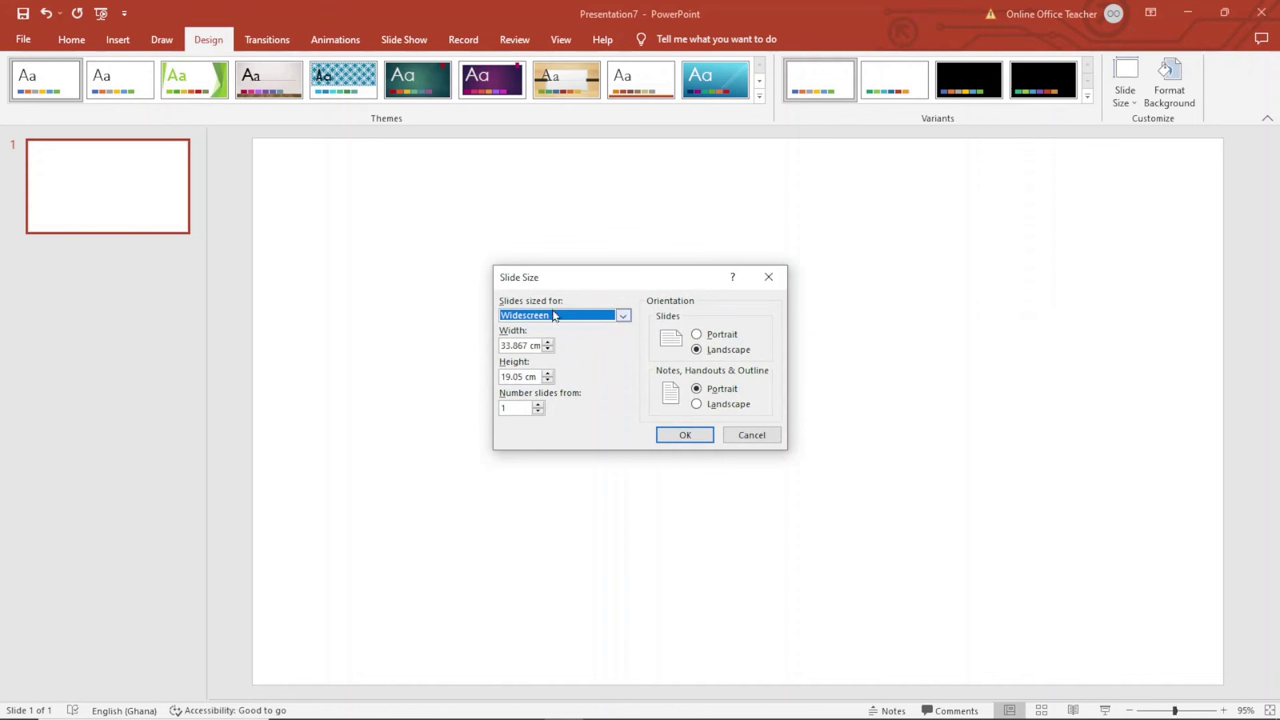
click(599, 321)
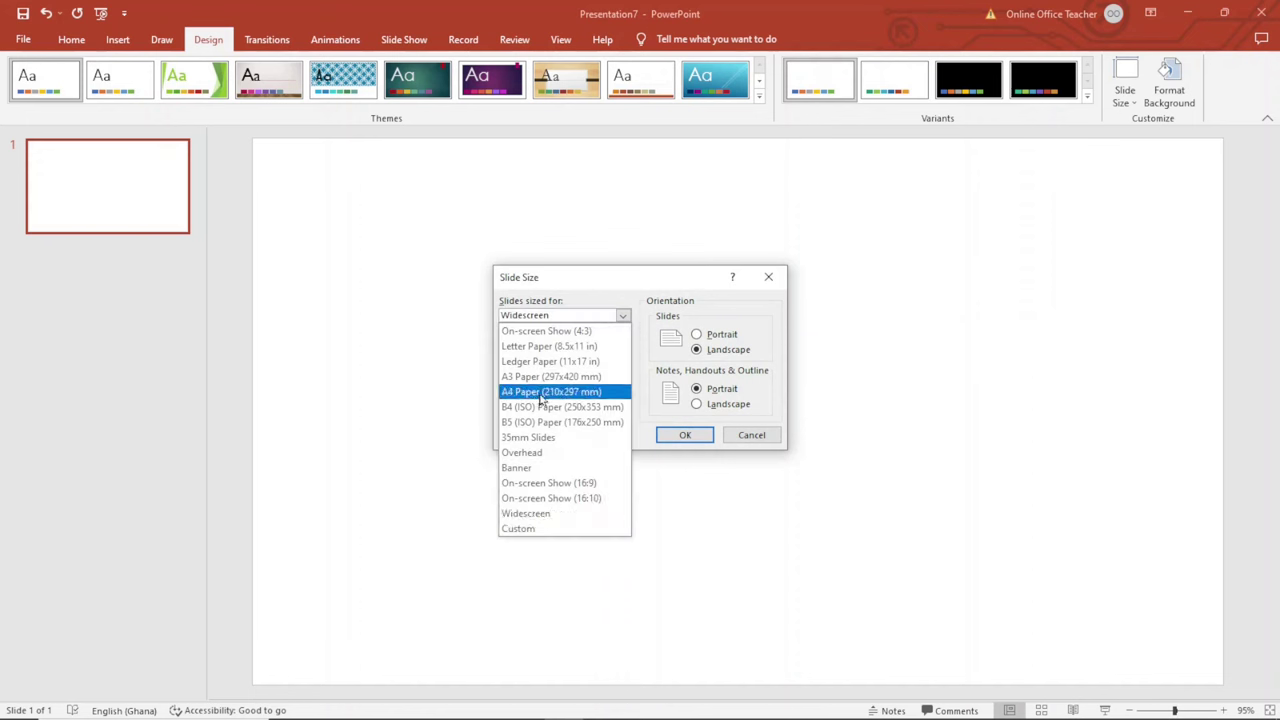
click(590, 394)
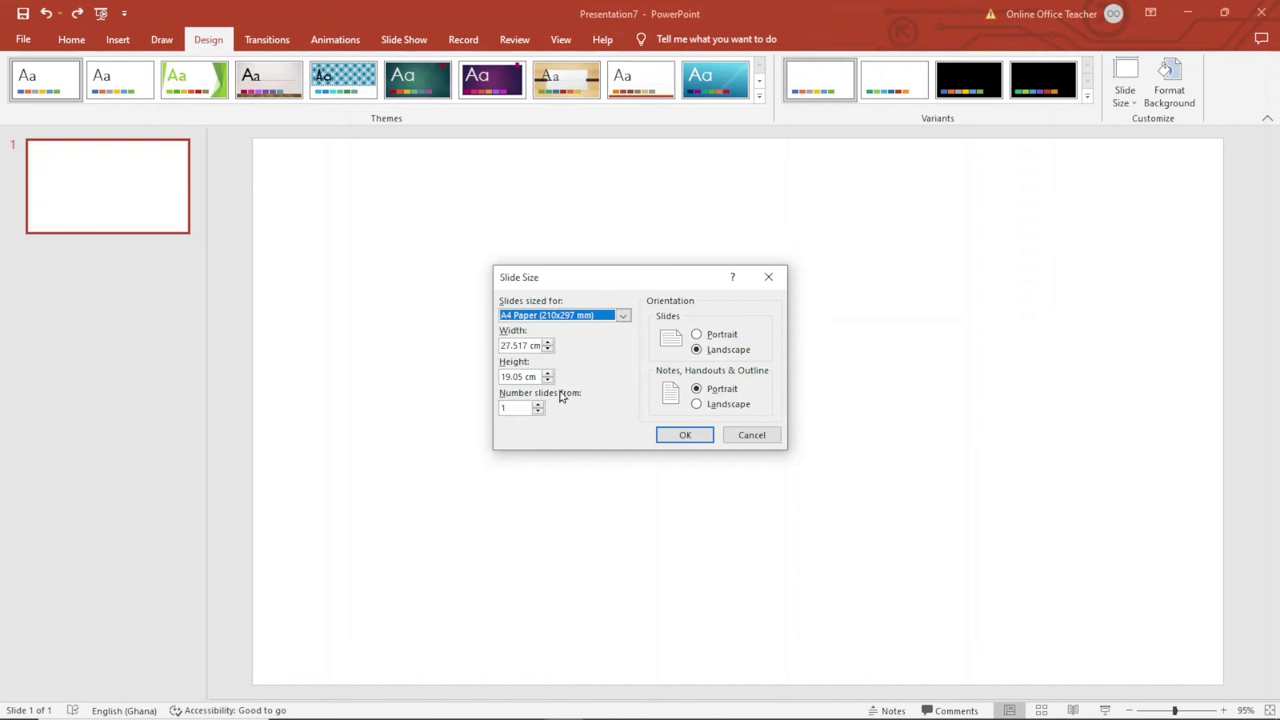
click(718, 336)
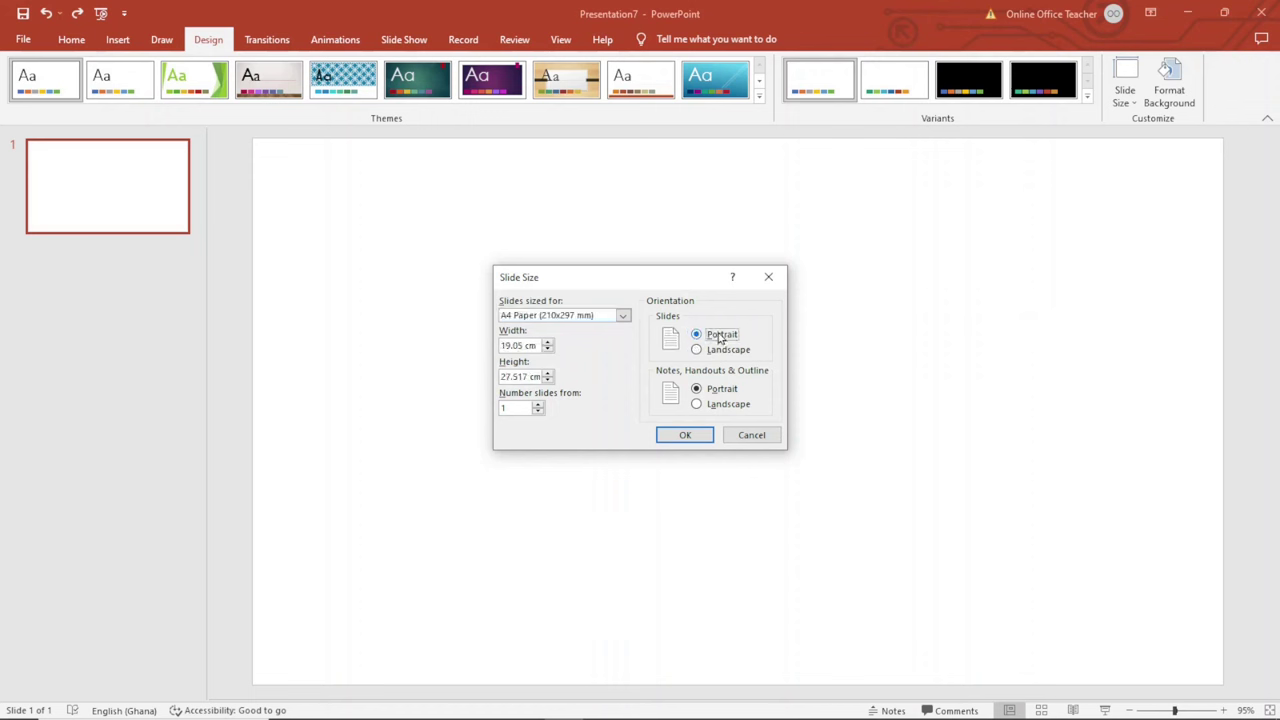
click(680, 438)
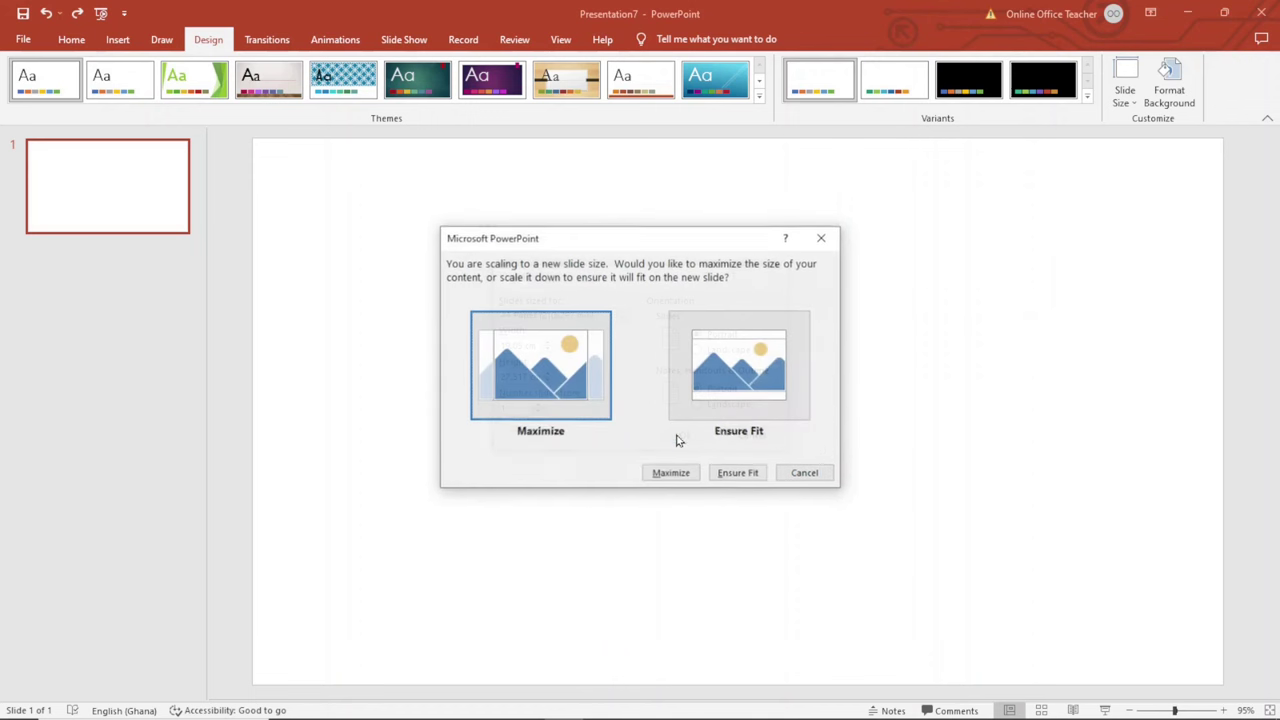
- Maximize content for the new size and draw a rectangle covering the whole 19.05 × 27.52 cm slide
click(671, 473)
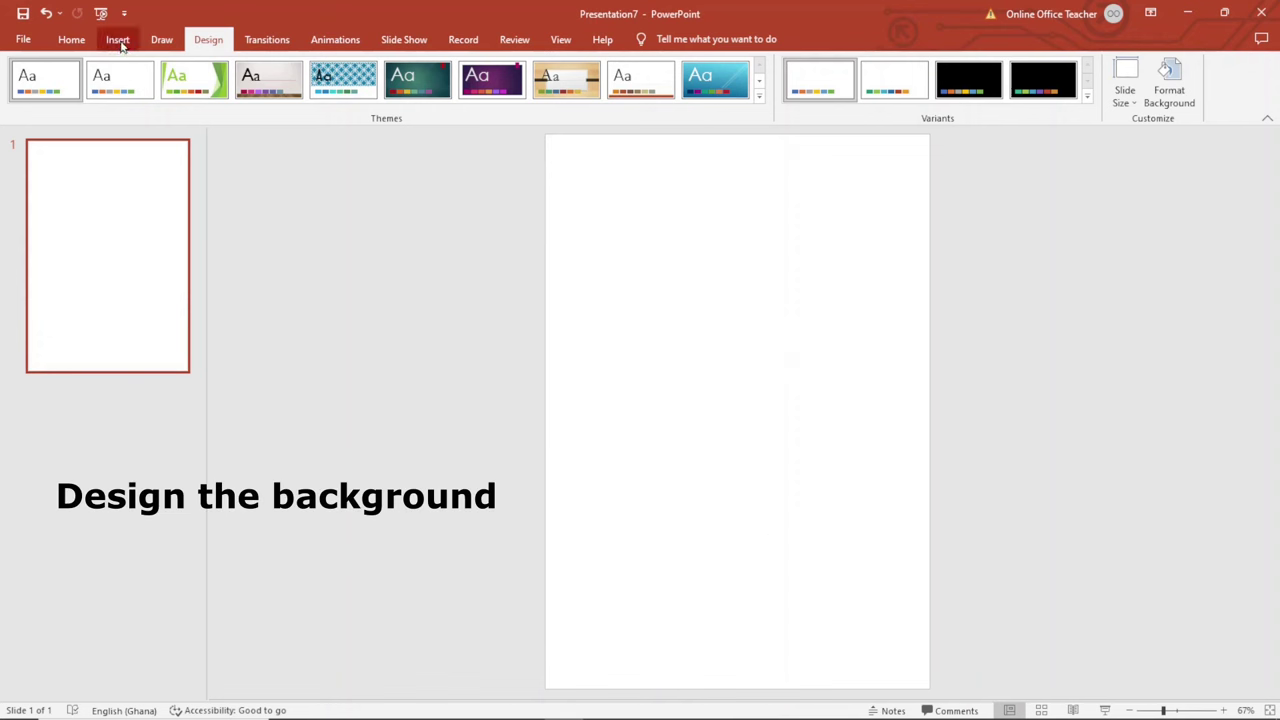
click(119, 42)
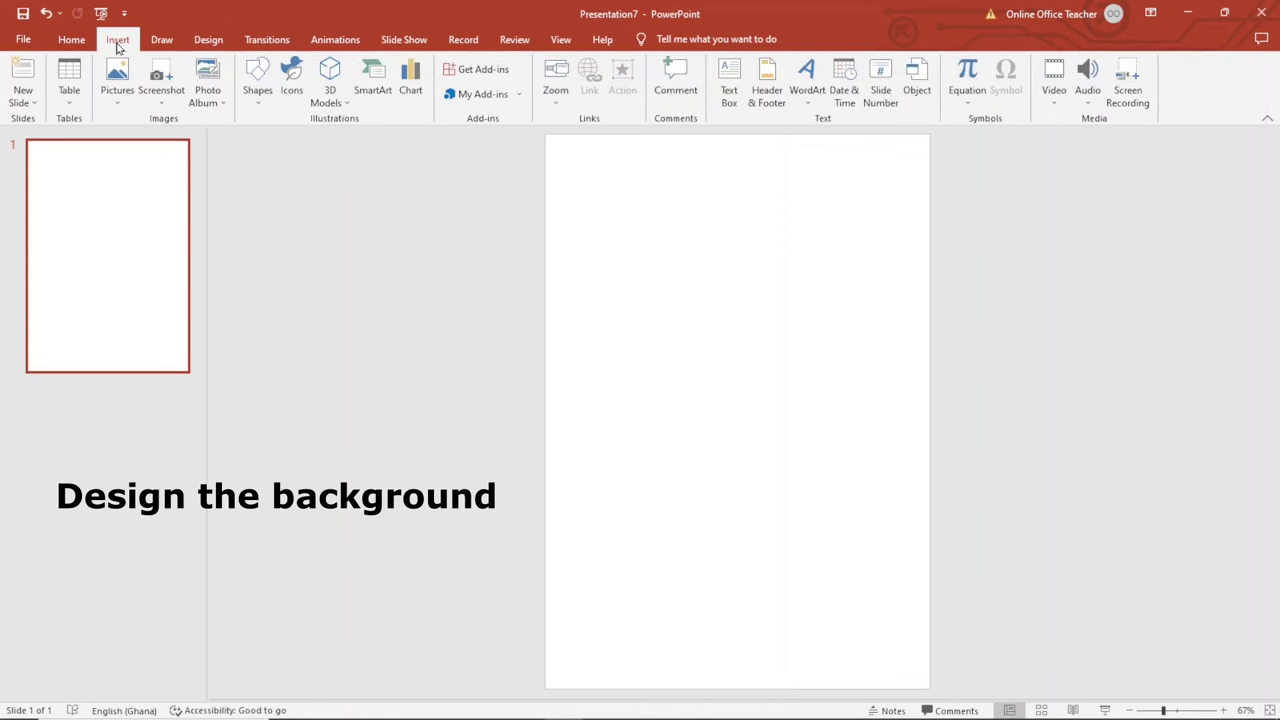
click(256, 91)
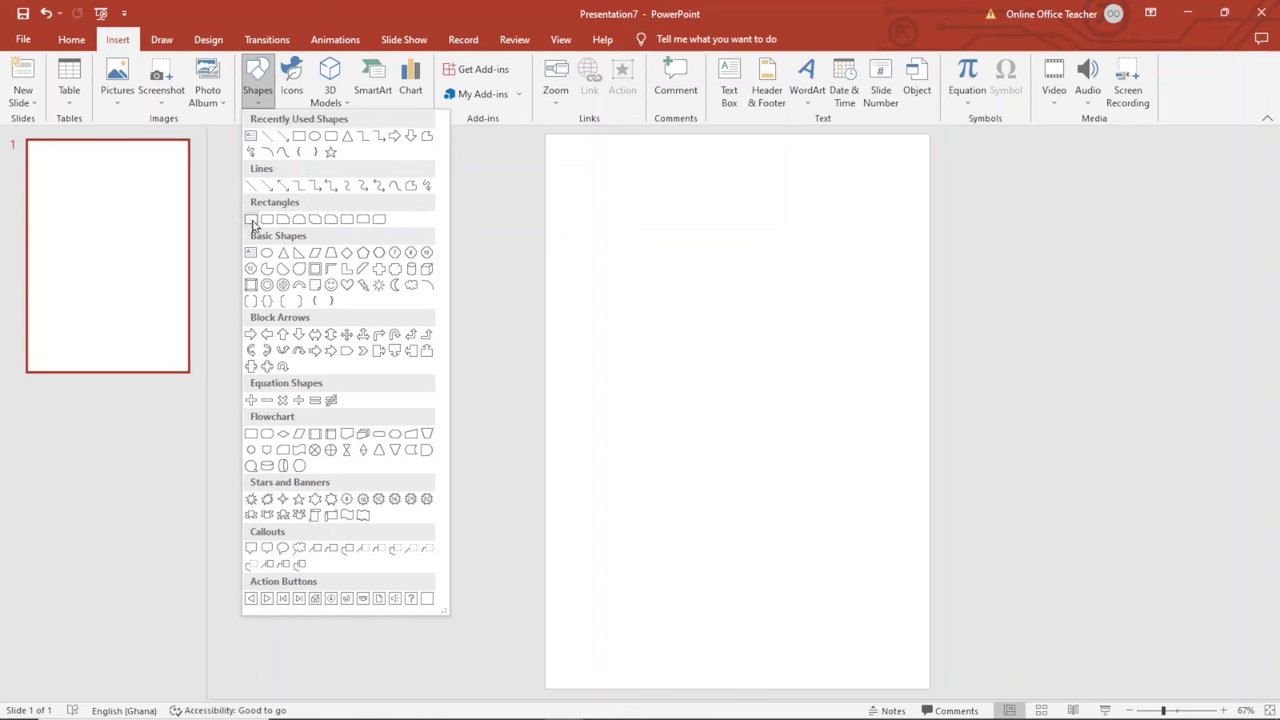
click(252, 222)
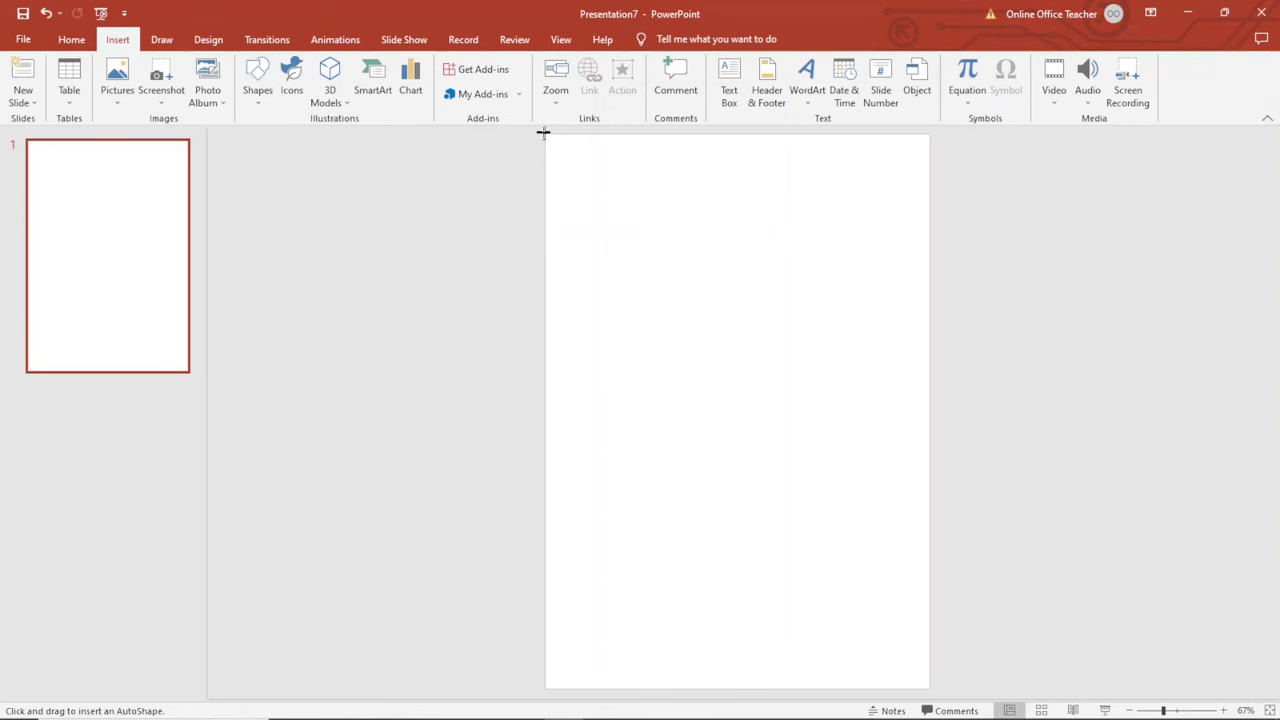
drag(543, 132, 927, 686)
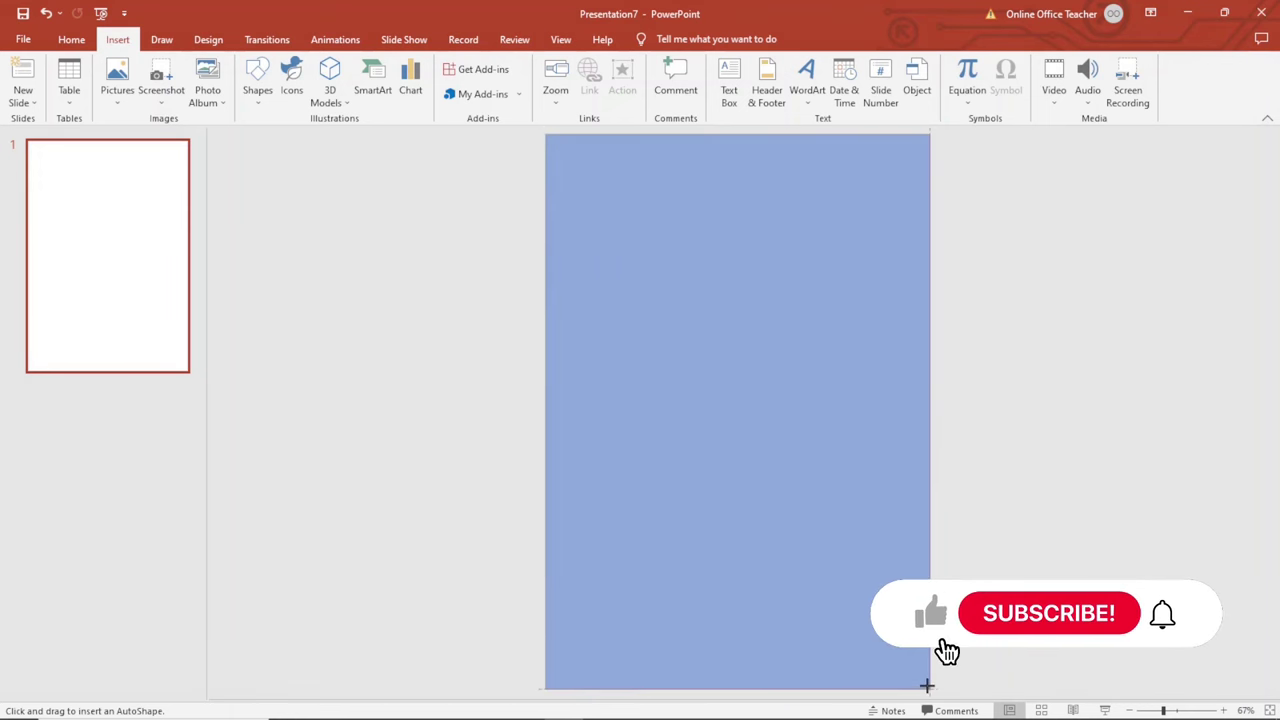
drag(927, 686, 929, 687)
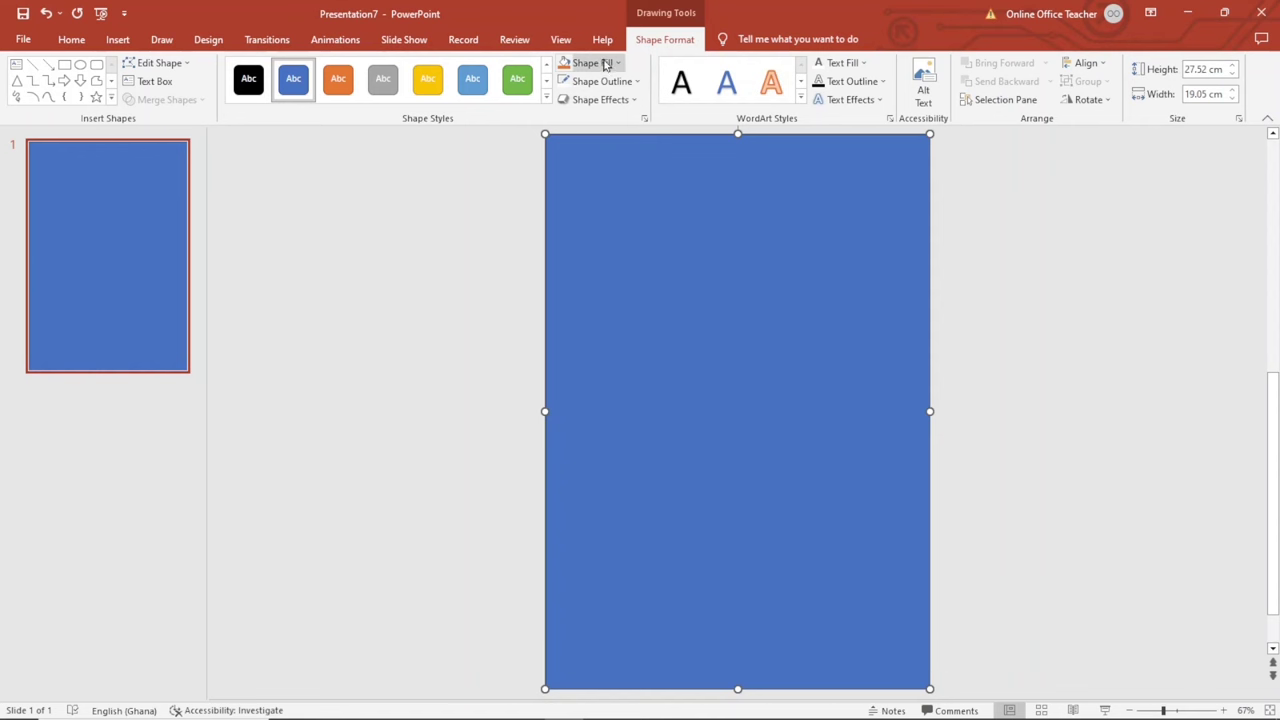
click(605, 64)
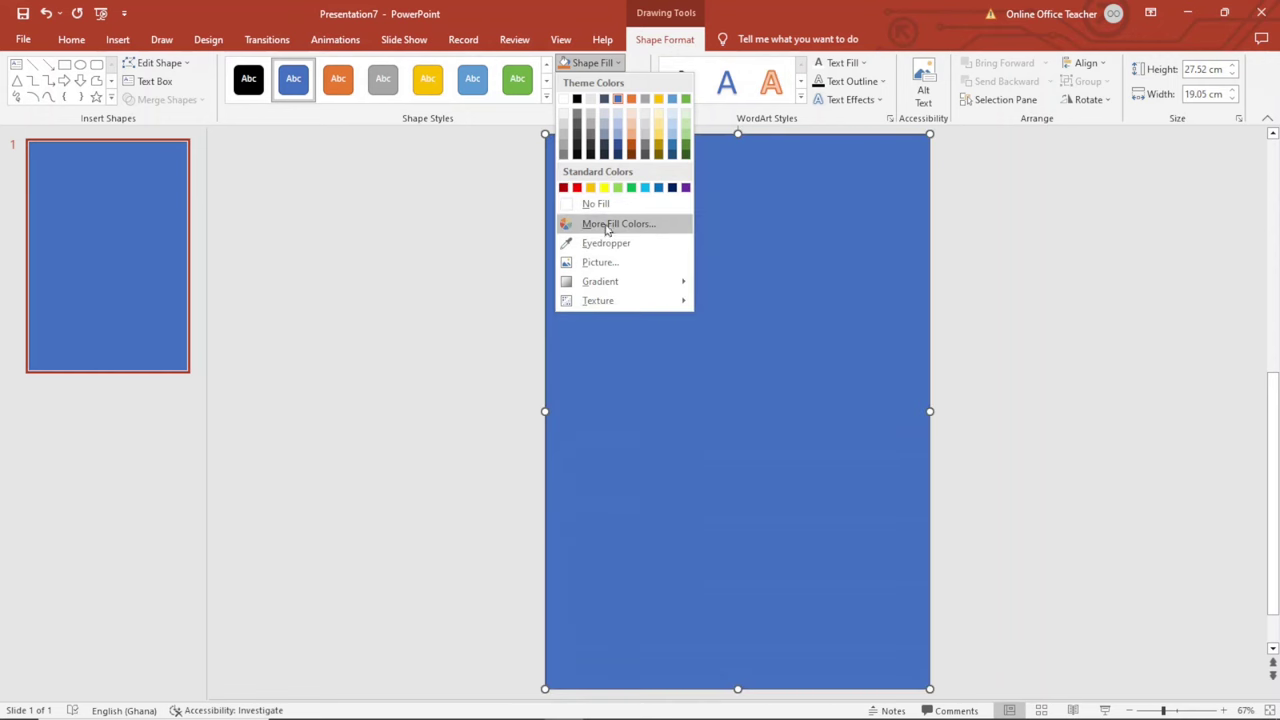
- Fill the full-slide rectangle with the custom hex colour FF5757
click(616, 224)
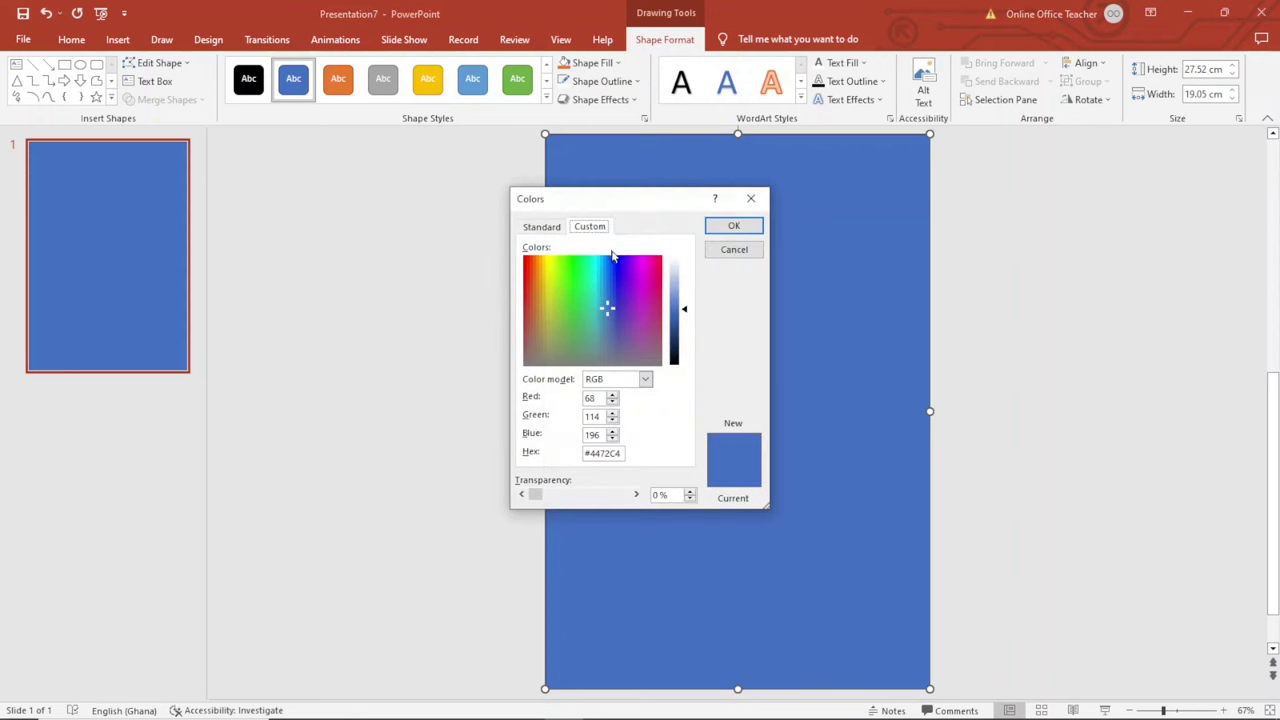
click(583, 301)
click(612, 274)
click(552, 296)
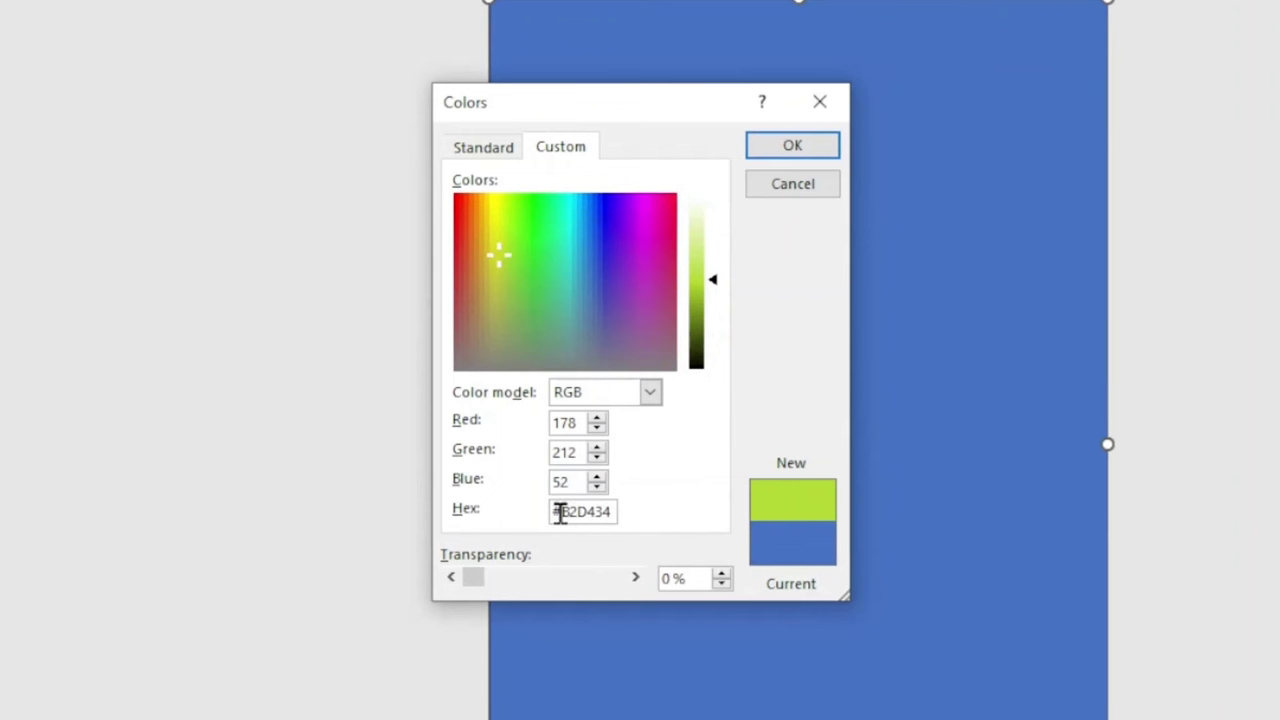
drag(561, 512, 626, 511)
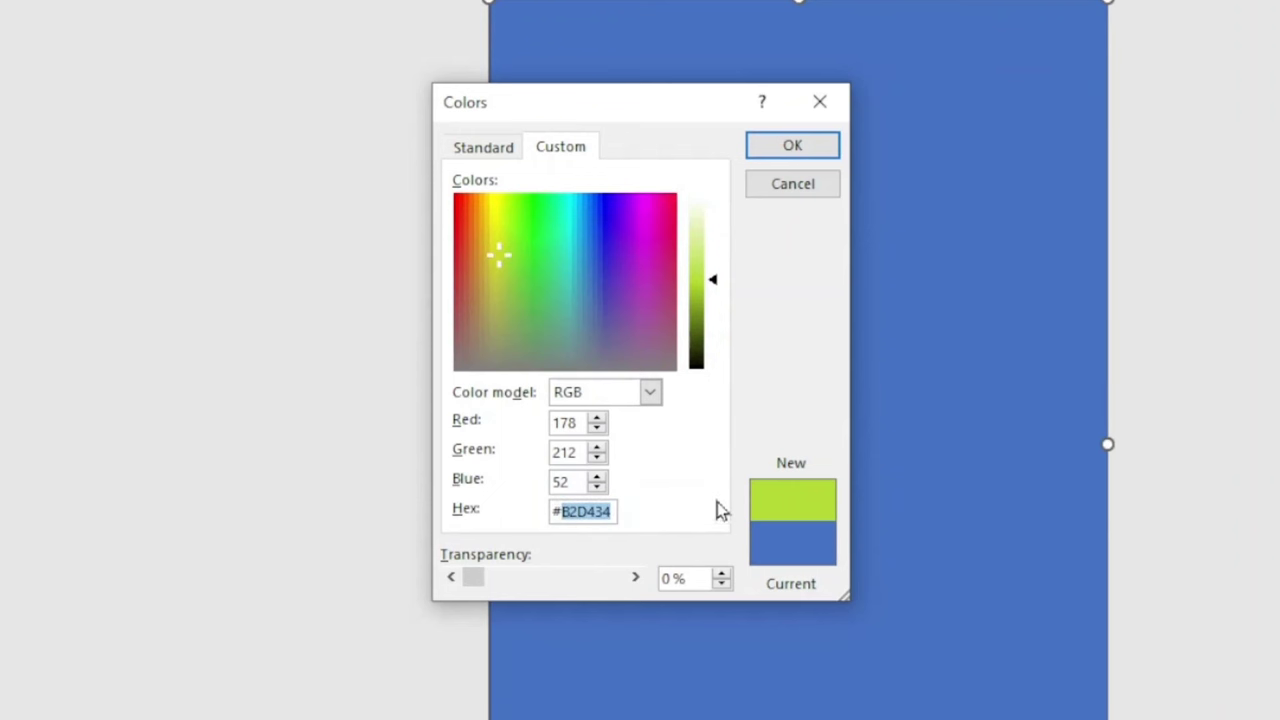
key(BackSpace)
text(ff5757)
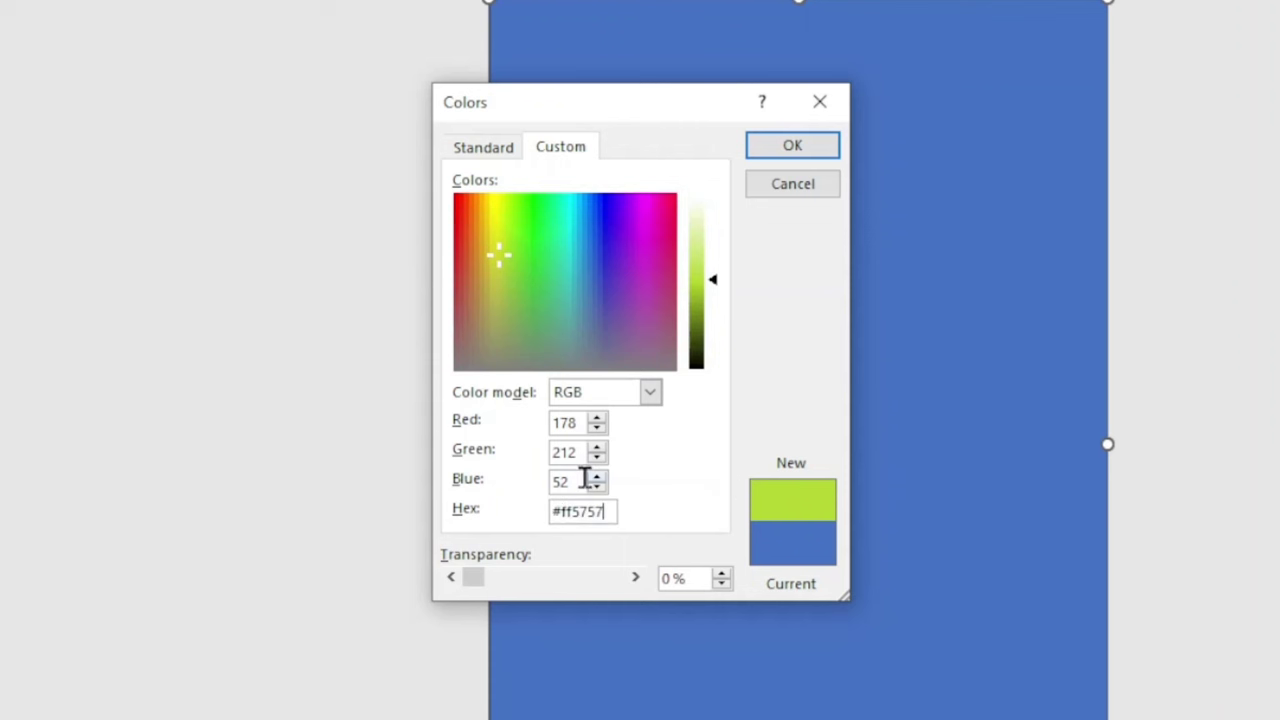
click(583, 482)
click(610, 513)
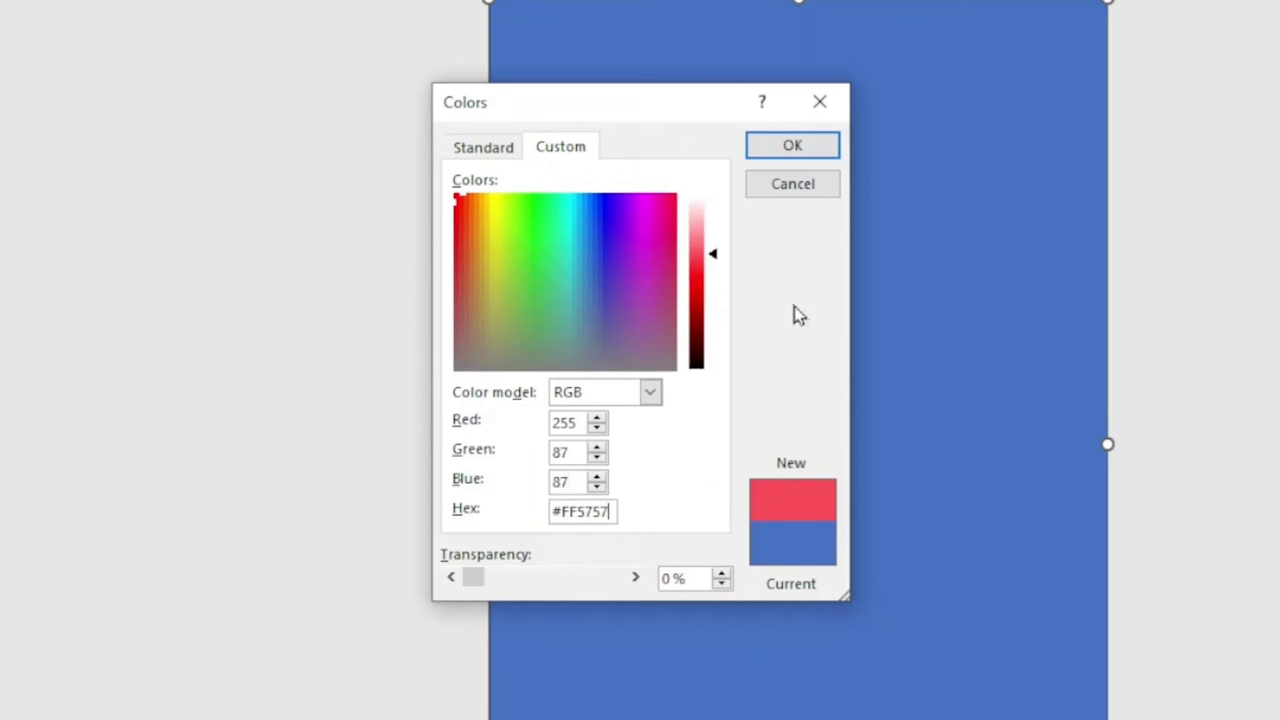
click(788, 148)
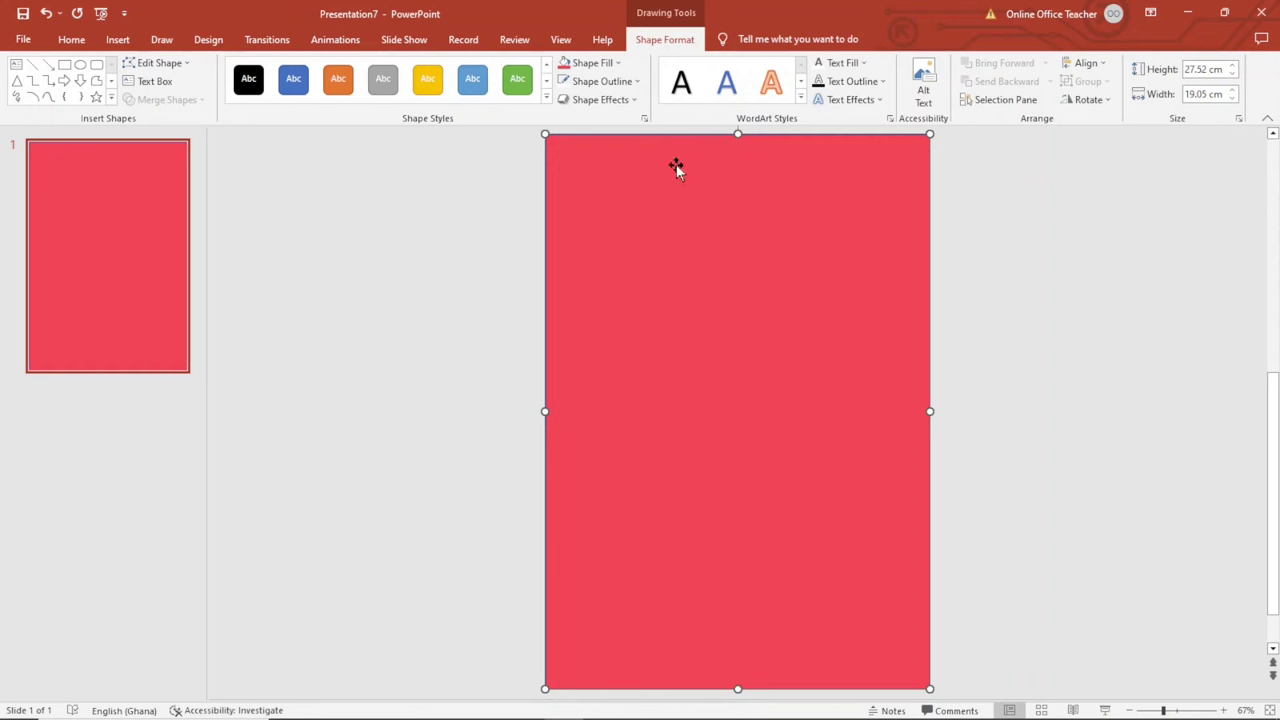
- Remove the full-slide rectangle's outline
click(601, 82)
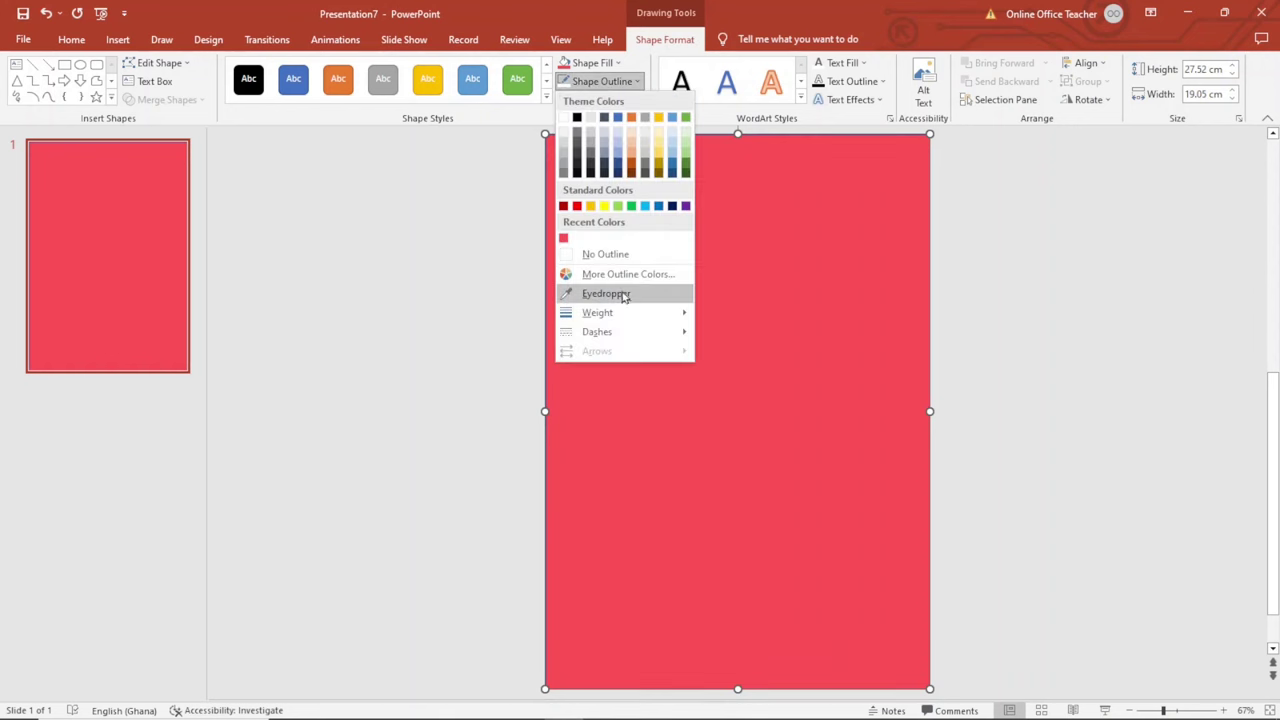
click(610, 256)
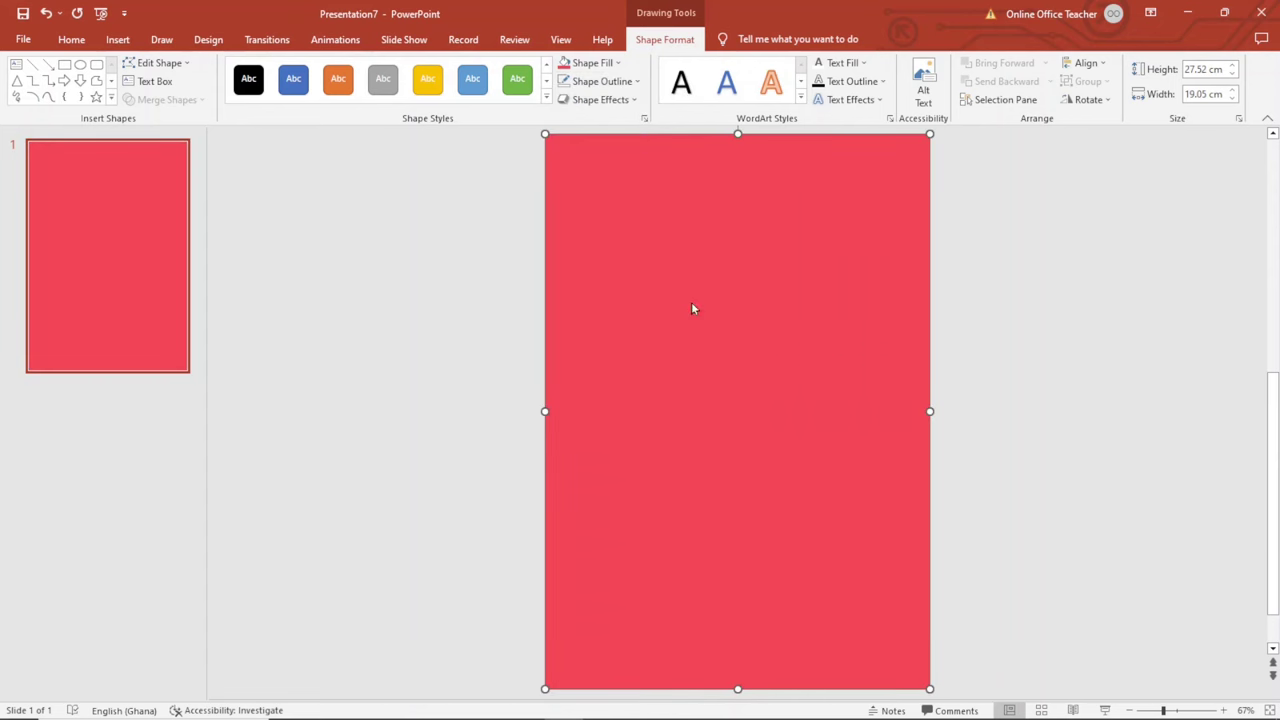
right_click(693, 309)
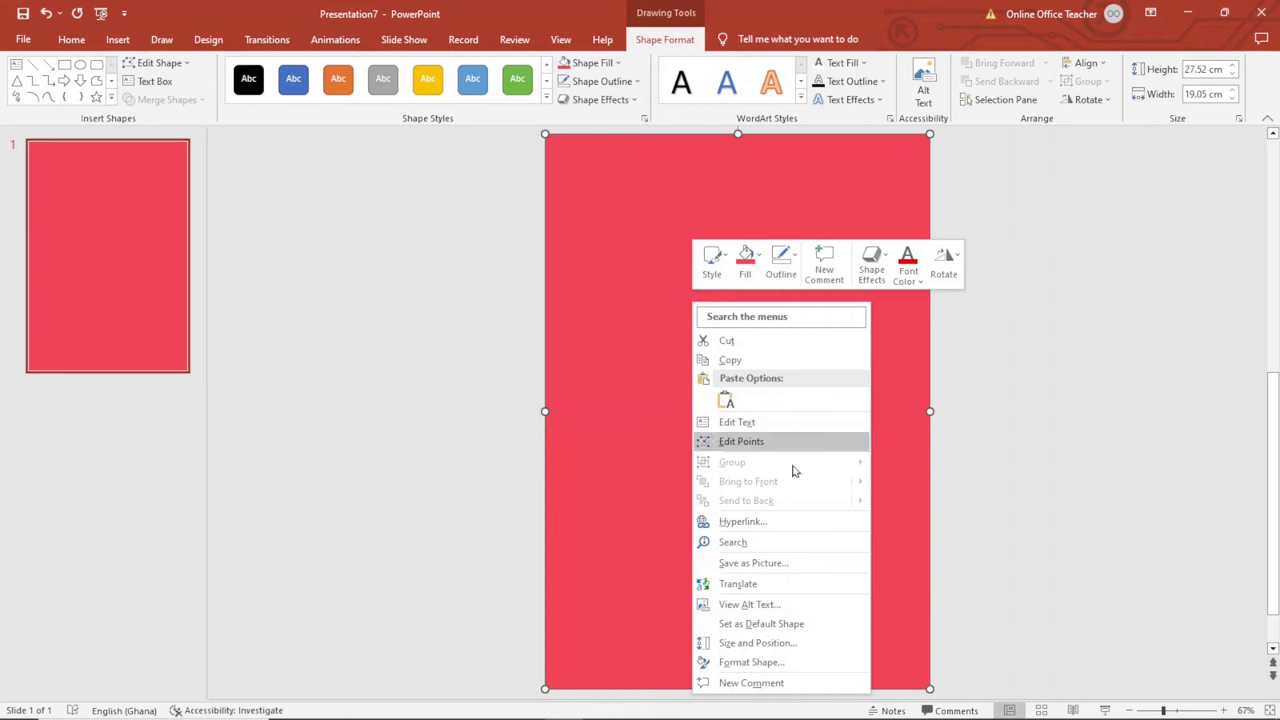
click(773, 666)
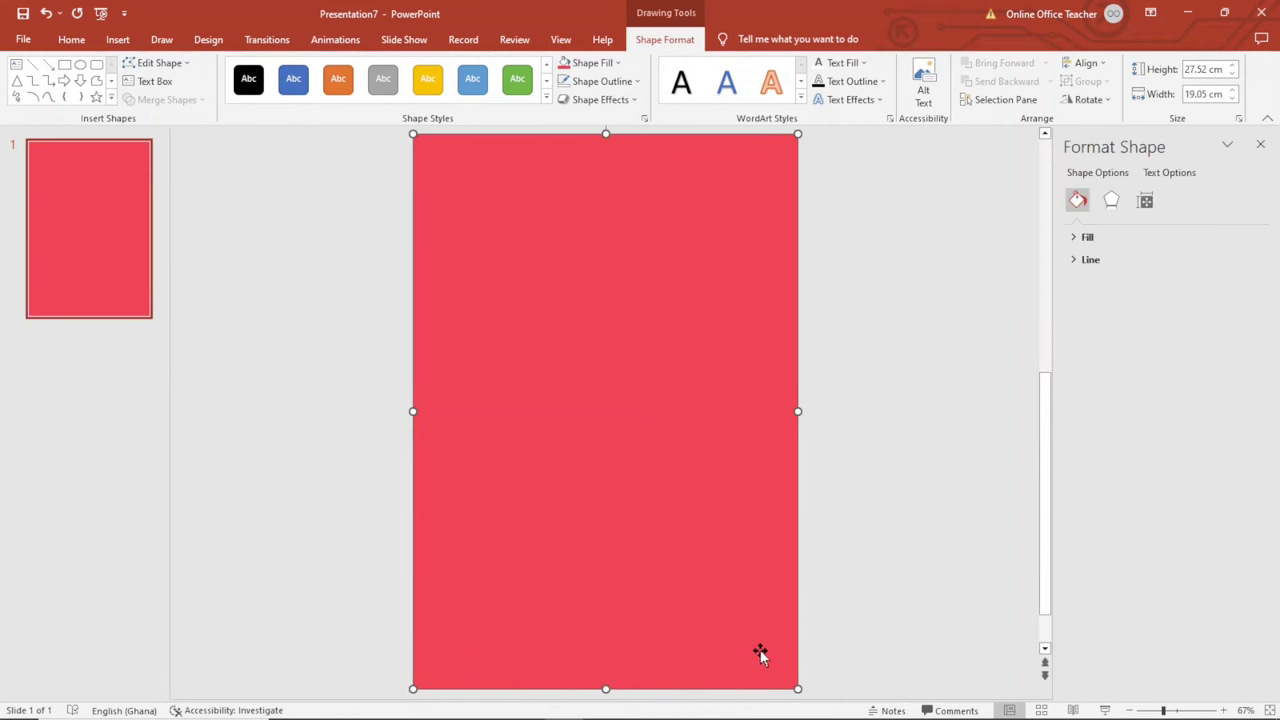
- Set the rectangle's solid fill transparency to 40%, then deselect it
click(1089, 238)
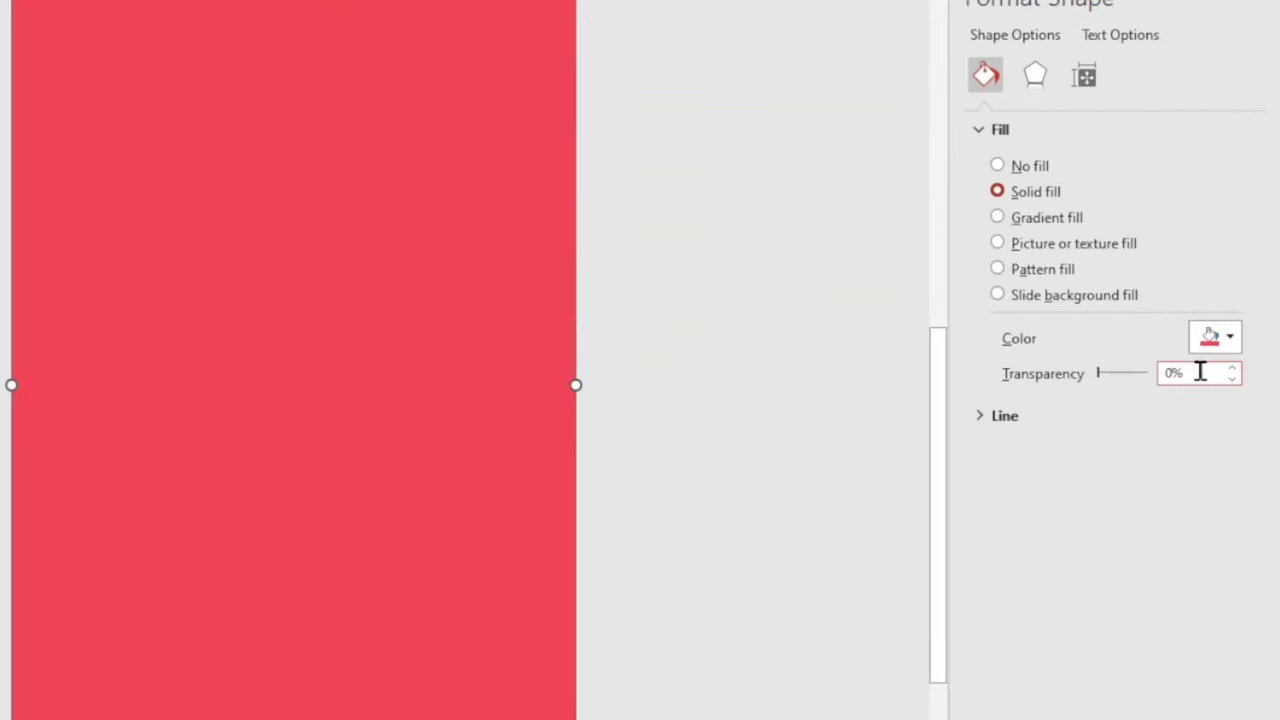
double_click(1180, 380)
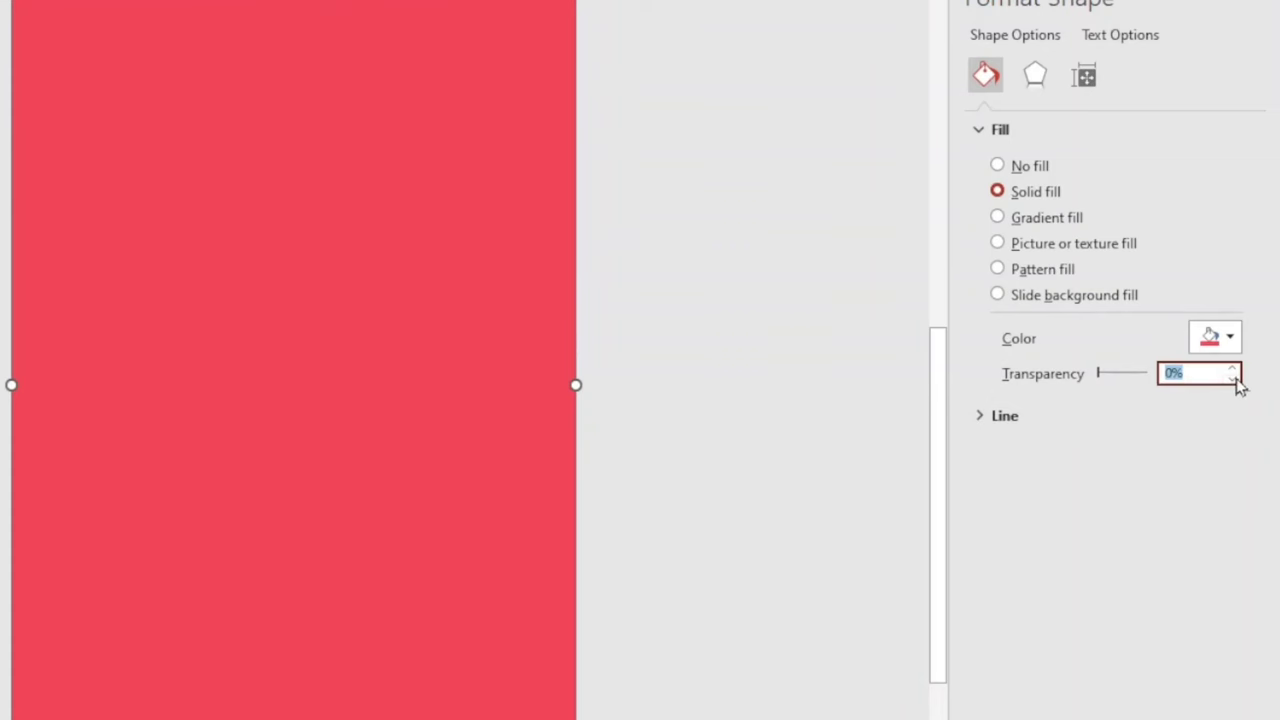
text(20)
key(Return)
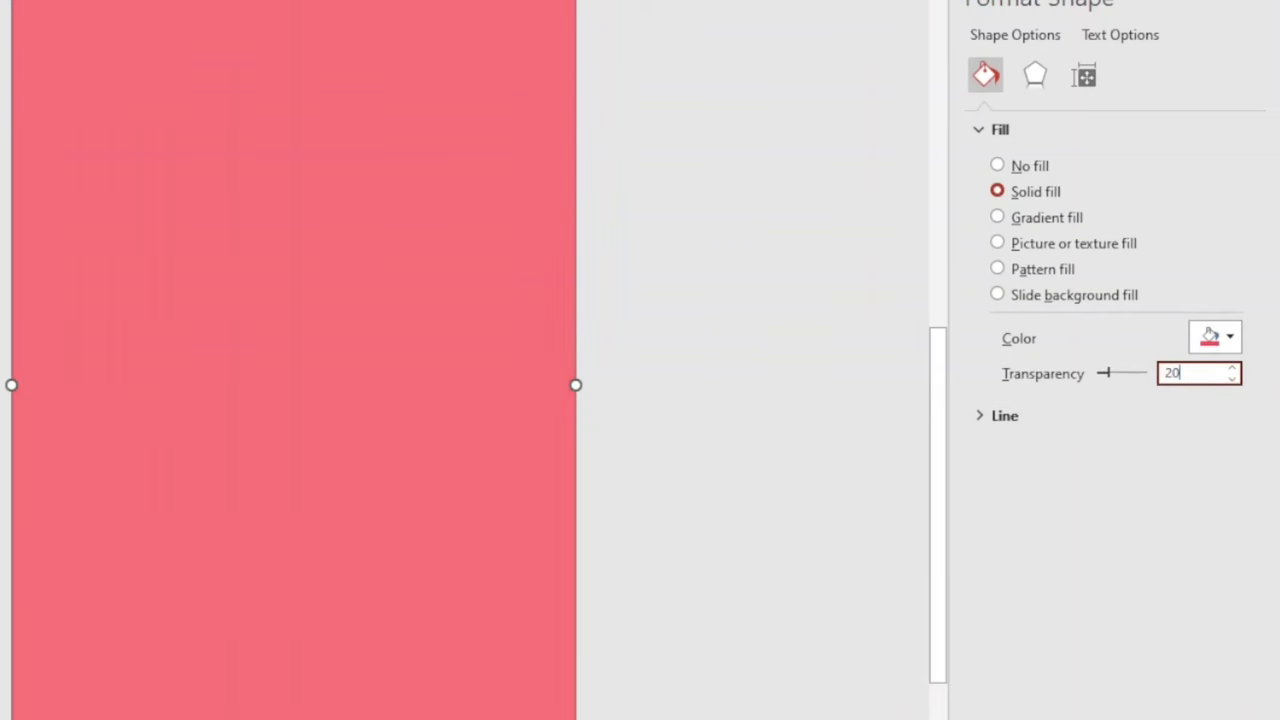
click(1233, 369)
click(1233, 369)
click(1233, 369)
click(1234, 369)
click(1234, 369)
click(1234, 369)
click(1234, 369)
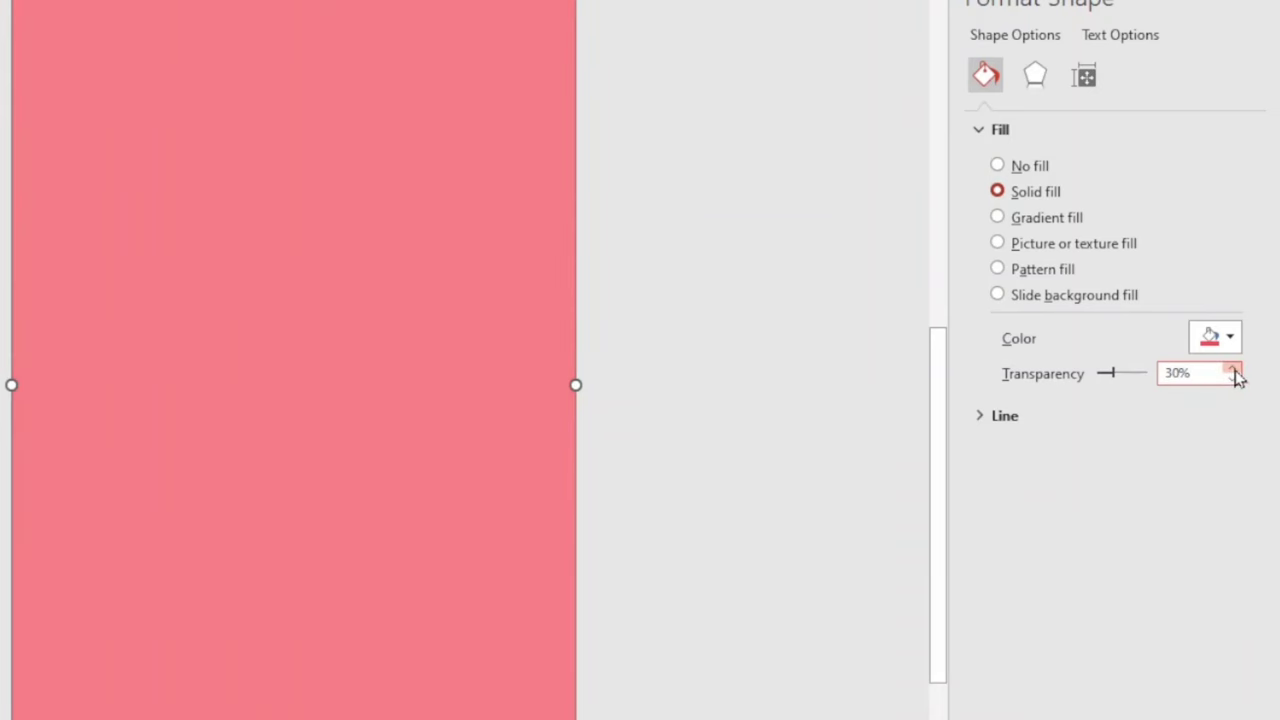
click(1234, 369)
click(1234, 369)
click(1234, 369)
click(1234, 369)
click(1234, 369)
click(1234, 369)
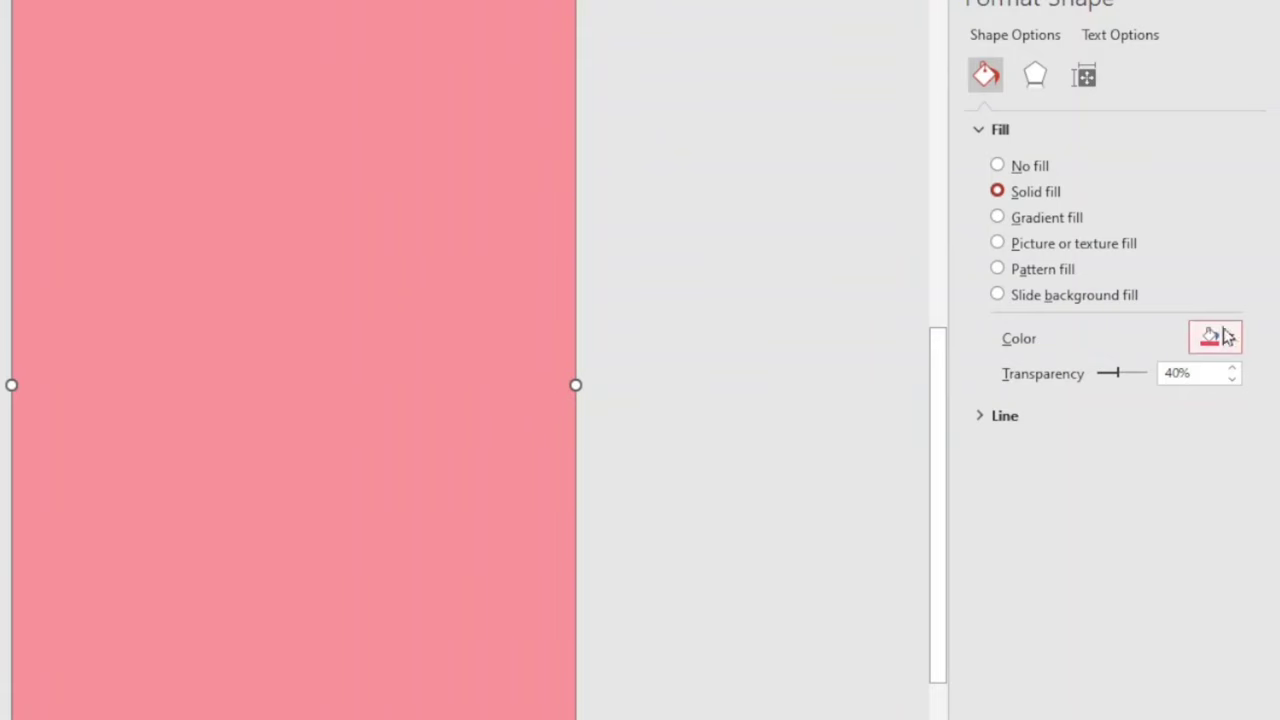
click(746, 433)
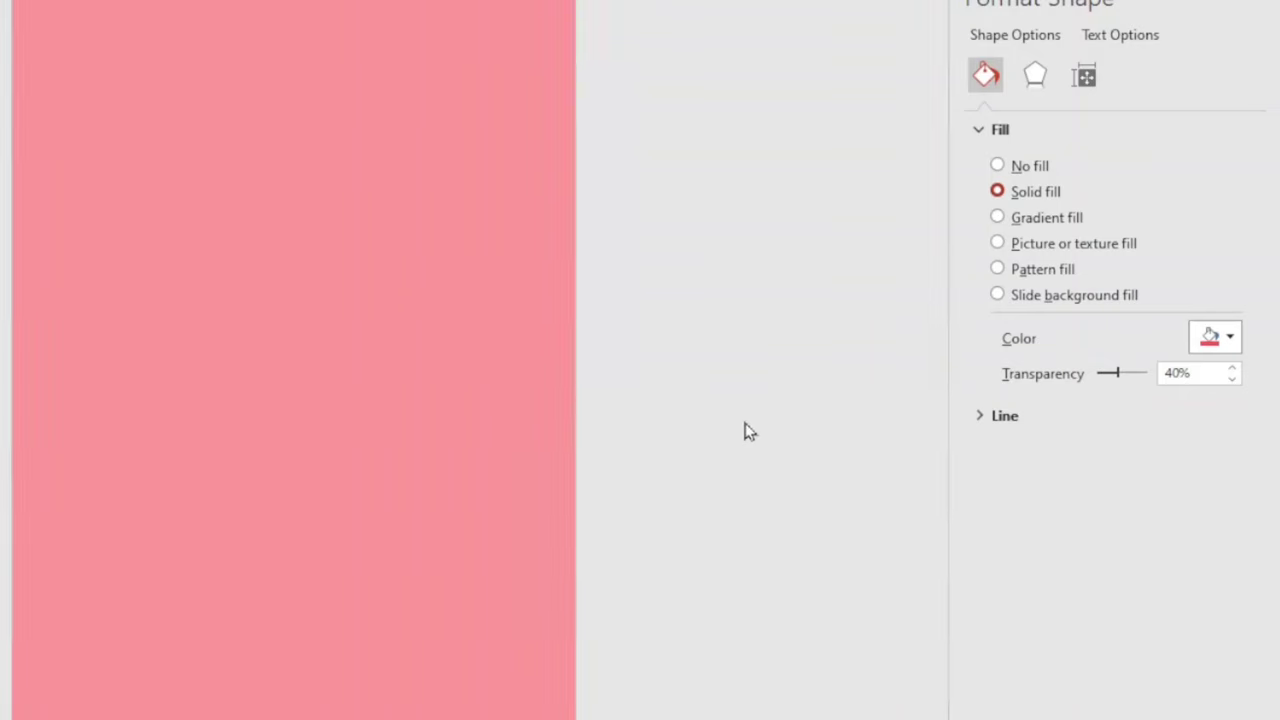
click(913, 443)
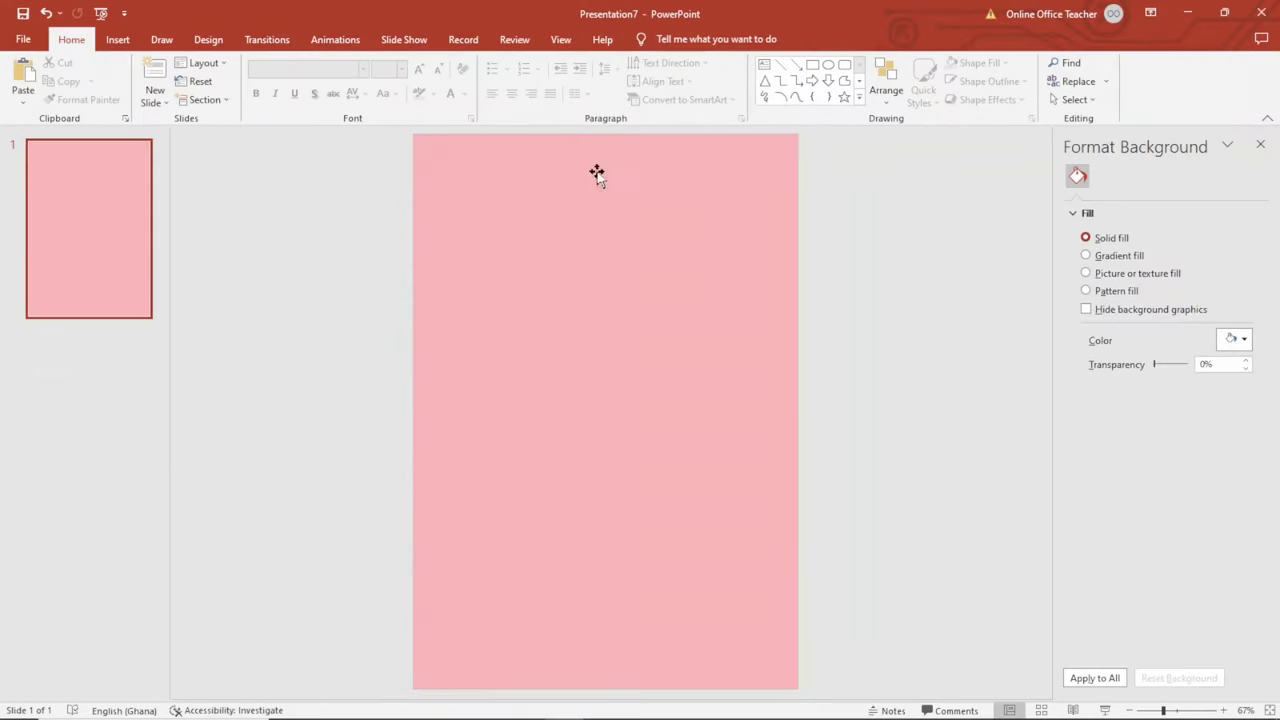
- Draw a circle over the slide's top-left corner and enlarge it to about 14.5 cm
click(118, 42)
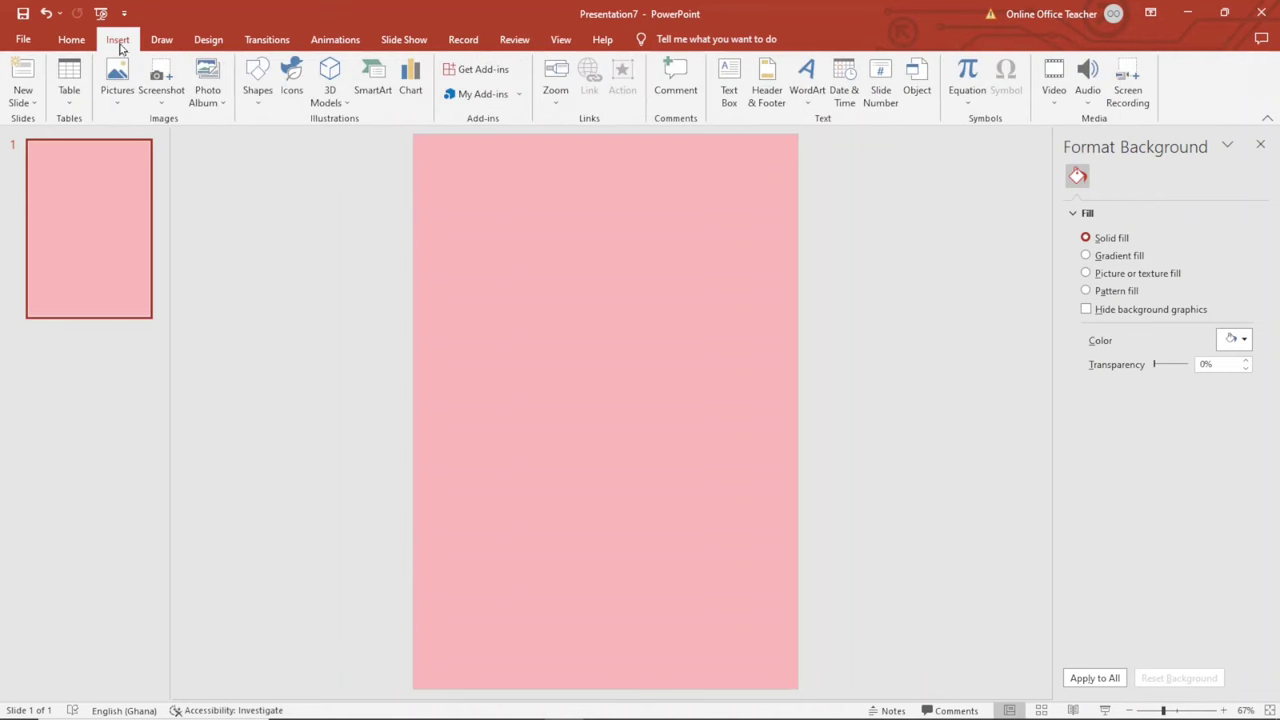
click(256, 84)
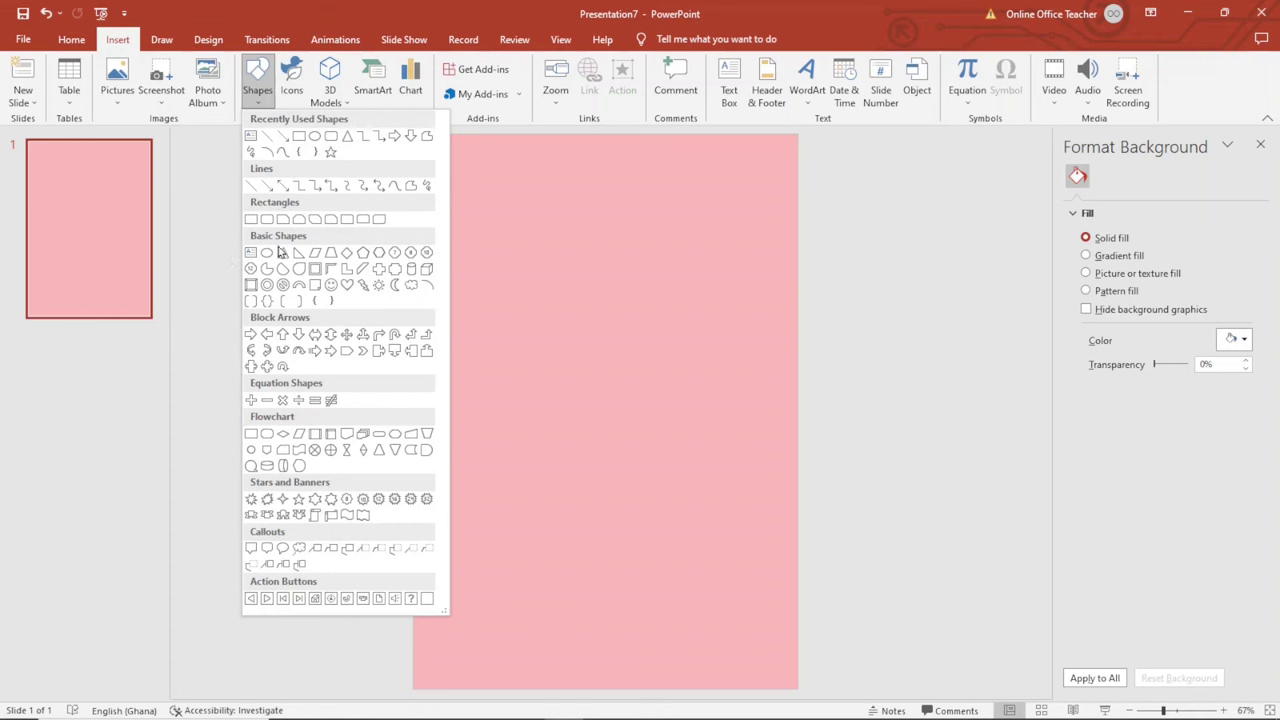
click(267, 257)
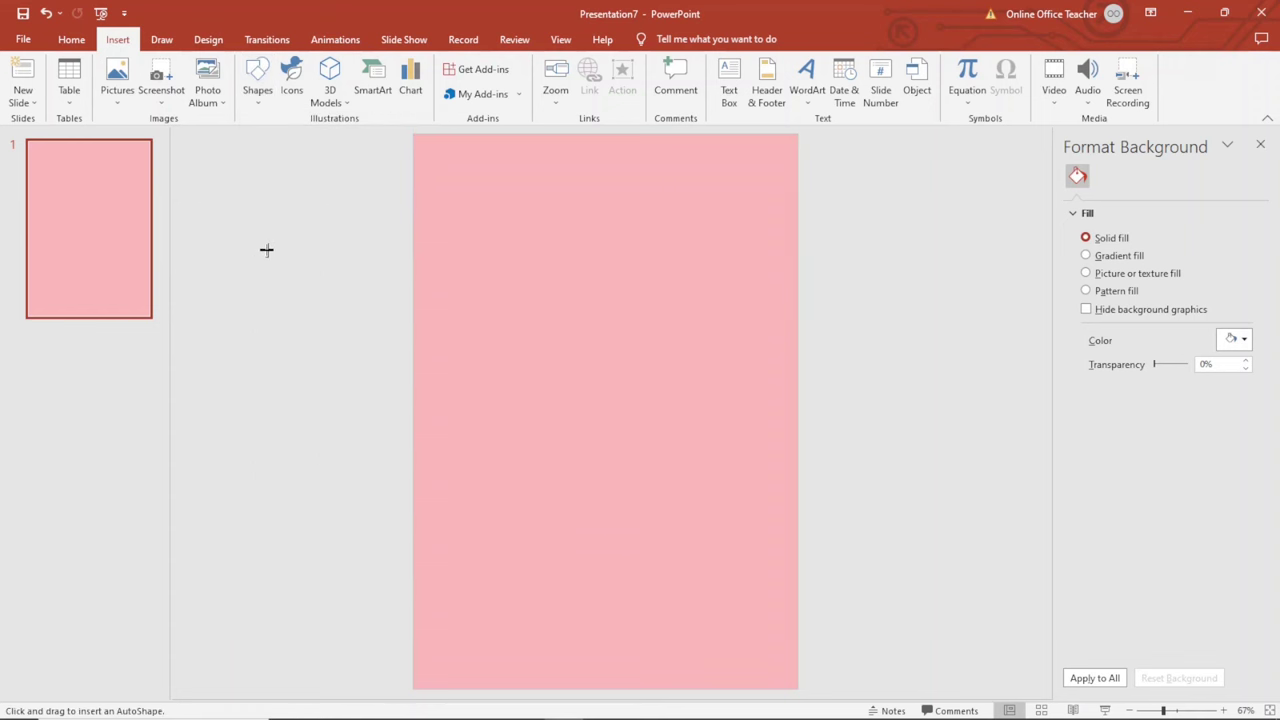
drag(540, 218, 763, 477)
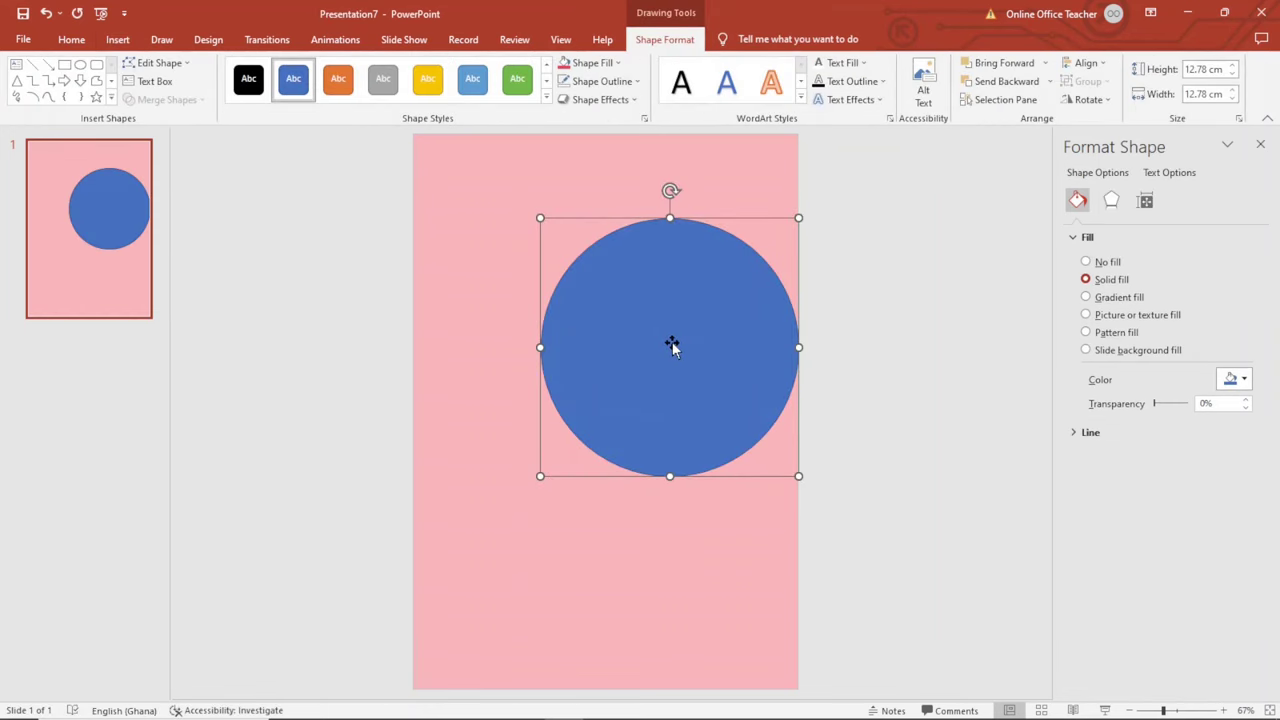
drag(671, 345, 713, 208)
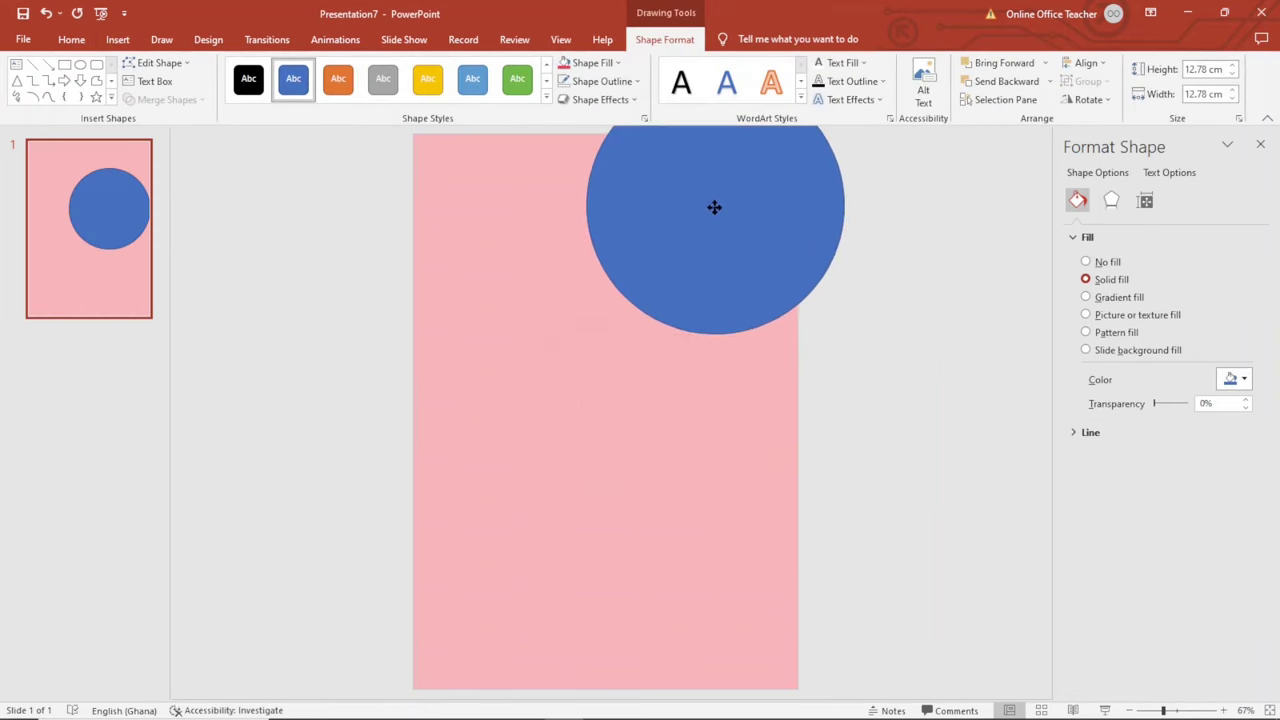
mouse_move(713, 208)
mouse_down()
mouse_move(646, 225)
mouse_move(489, 216)
mouse_up()
drag(621, 353, 654, 380)
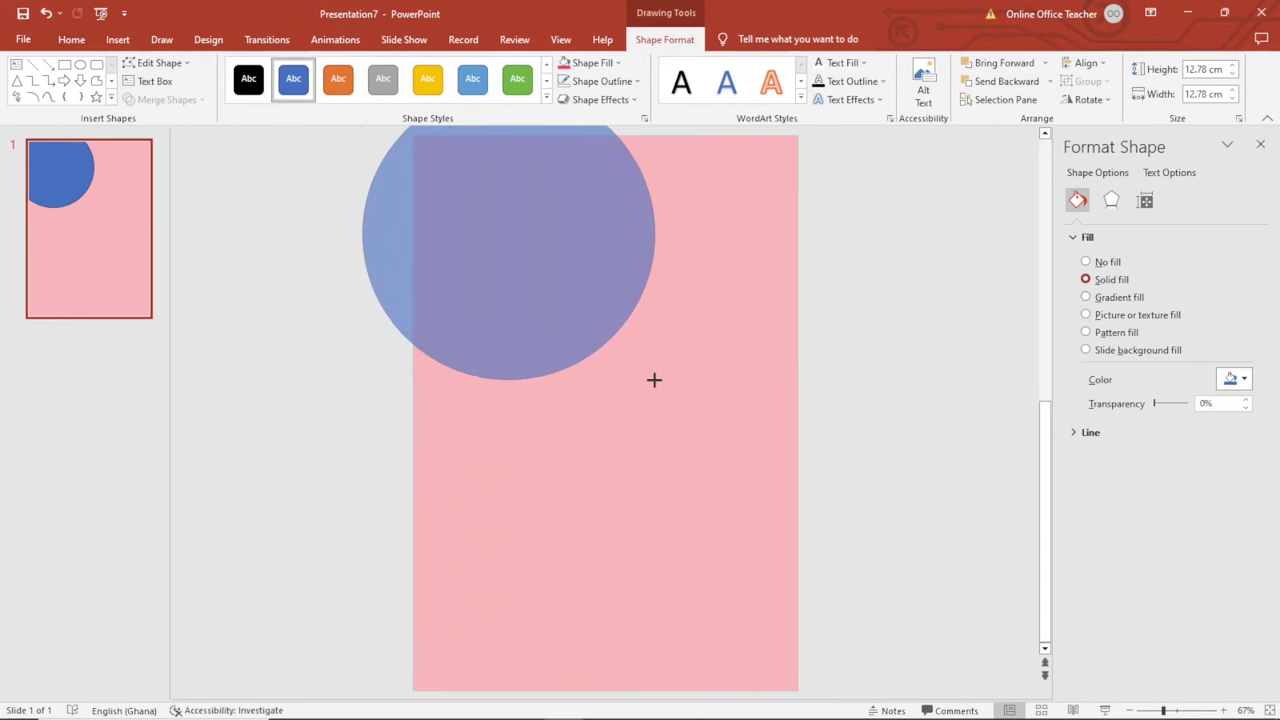
drag(654, 380, 654, 380)
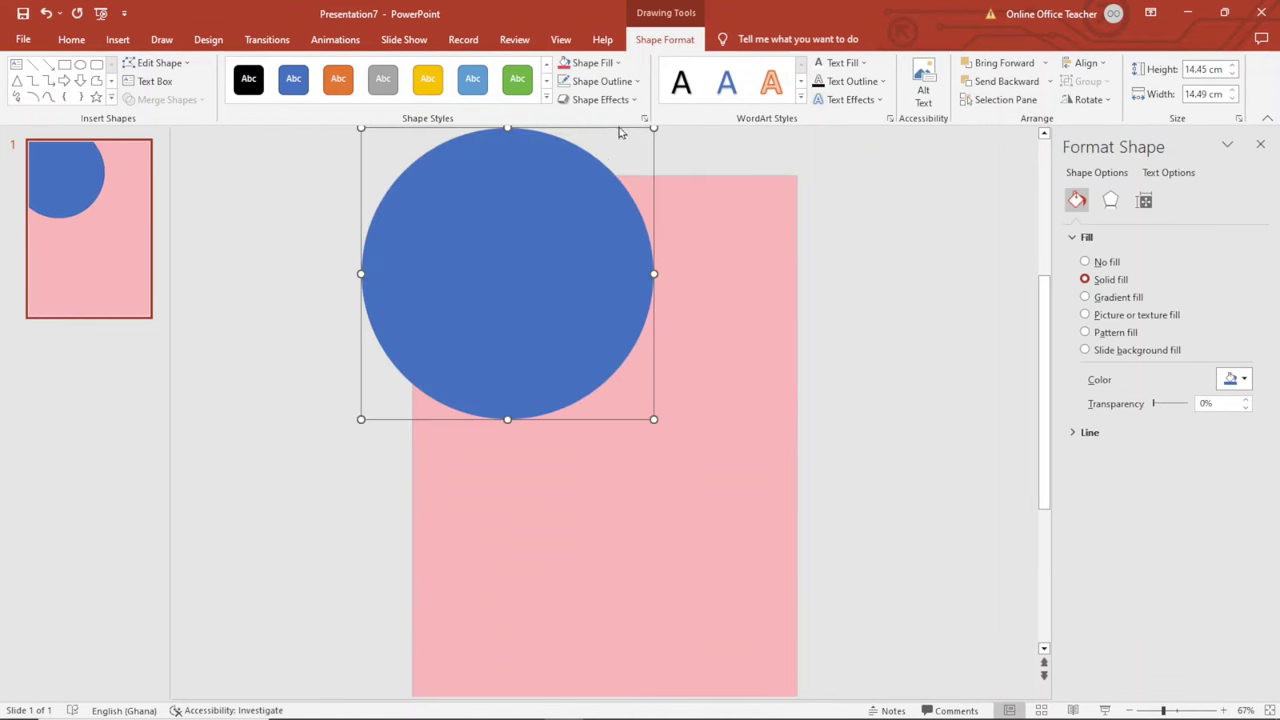
click(588, 64)
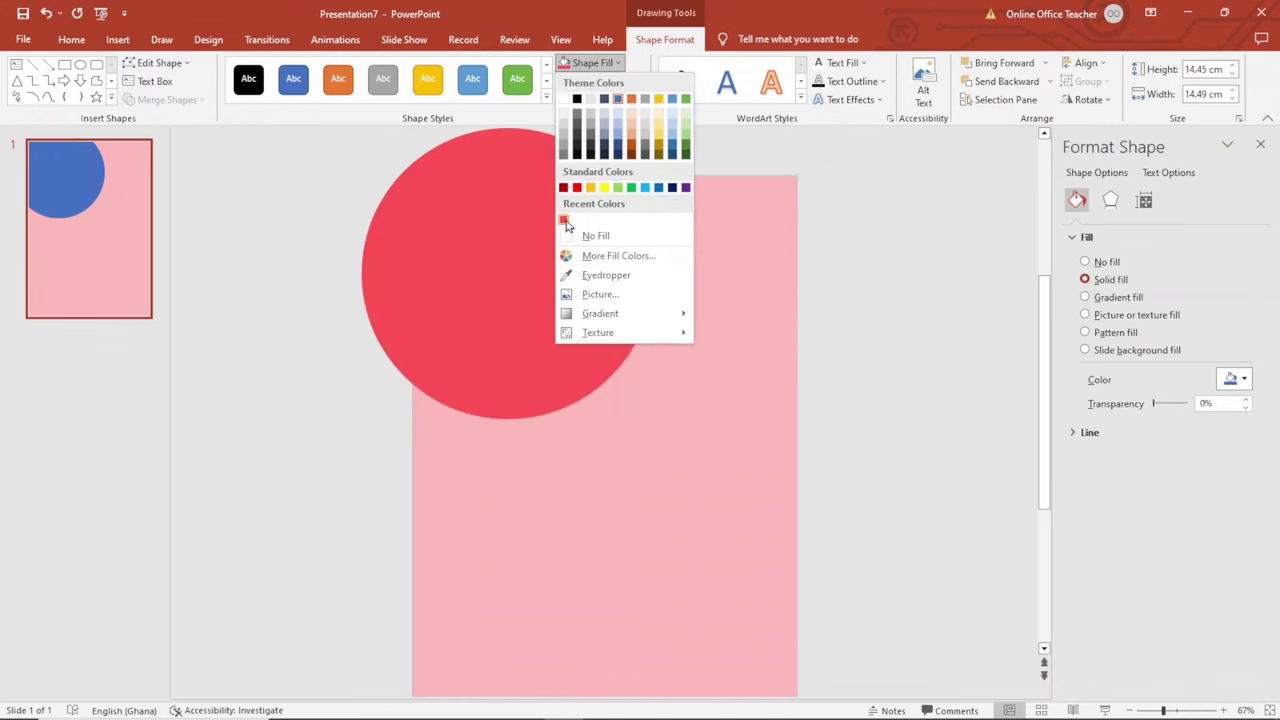
- Fill the circle with the recent red and place a pasted duplicate over the original
click(563, 220)
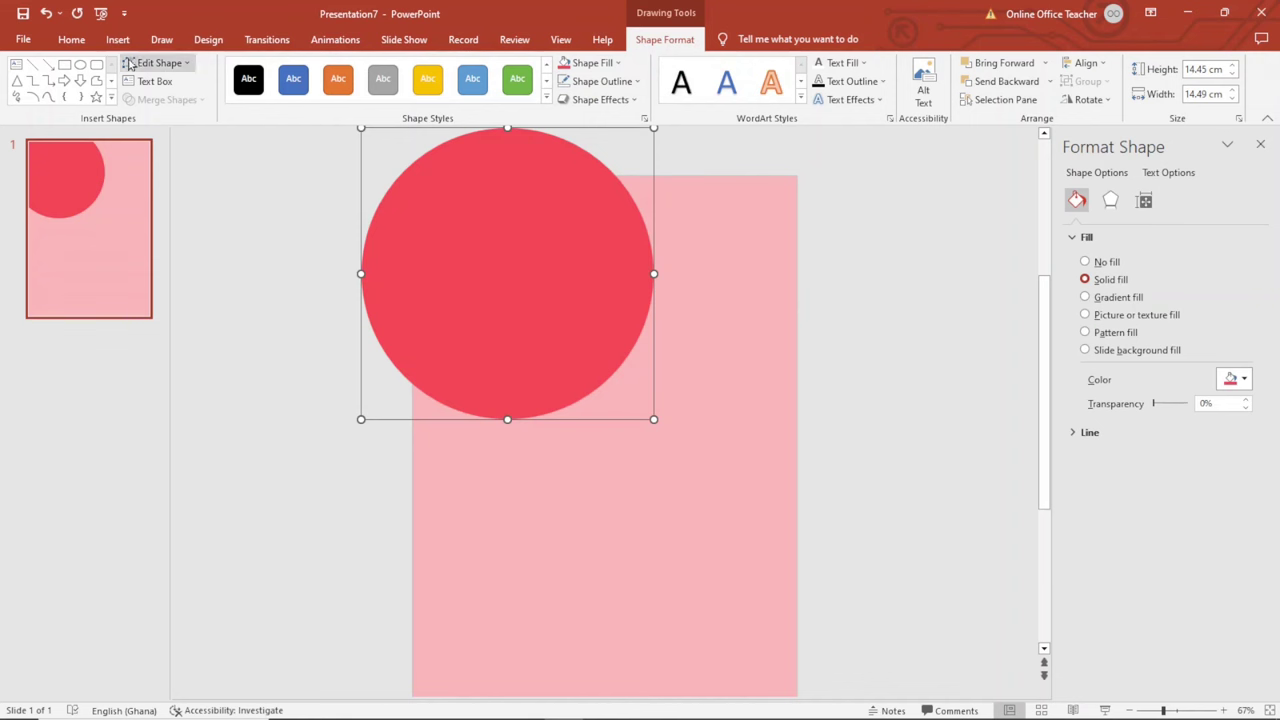
click(68, 44)
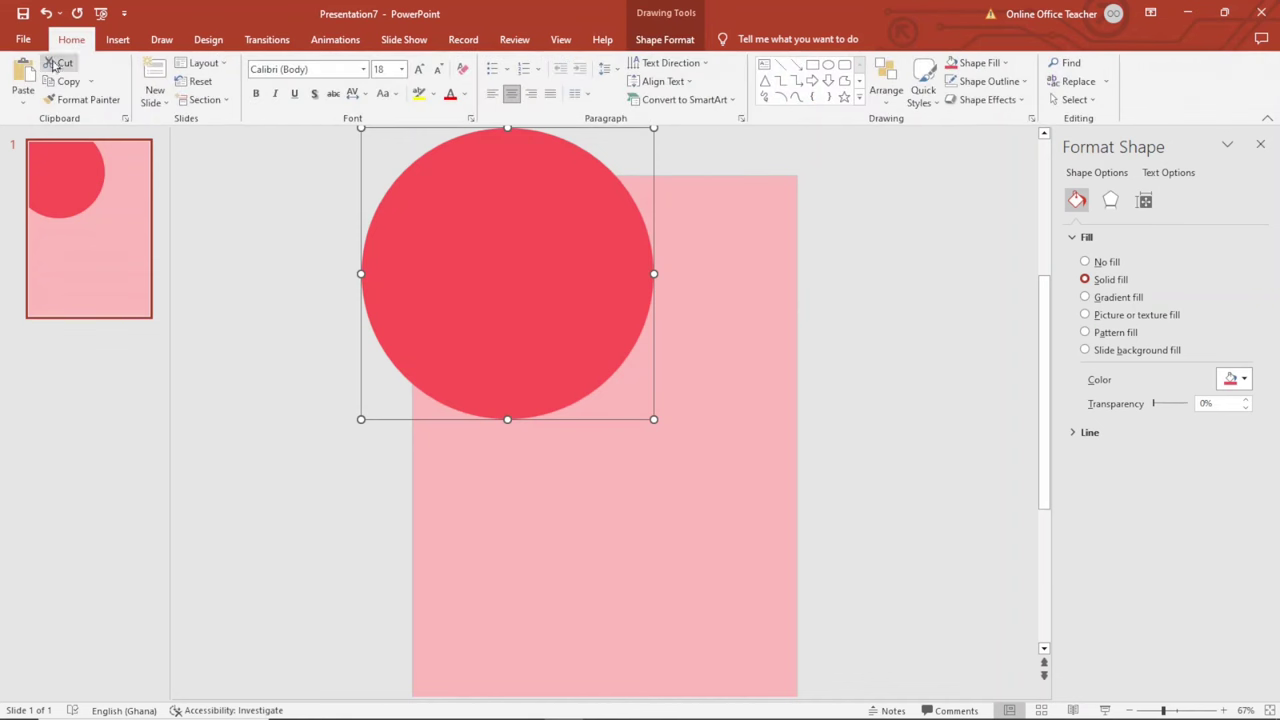
click(56, 85)
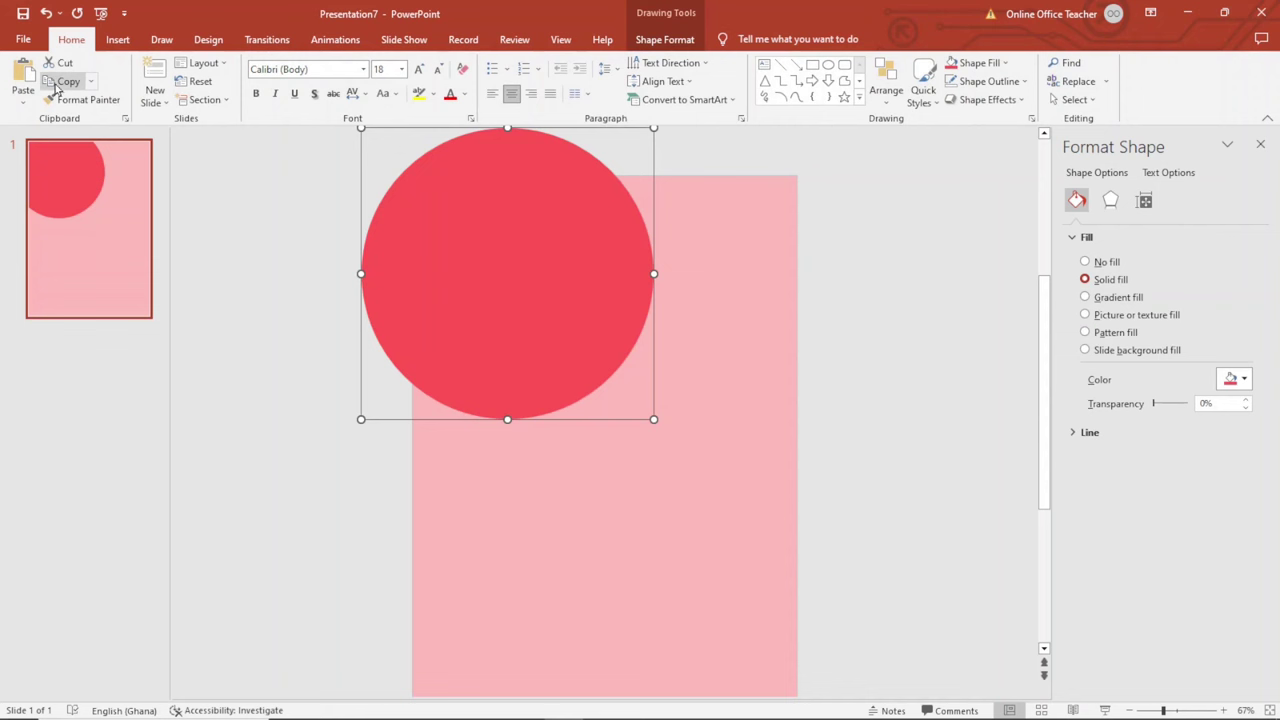
click(22, 70)
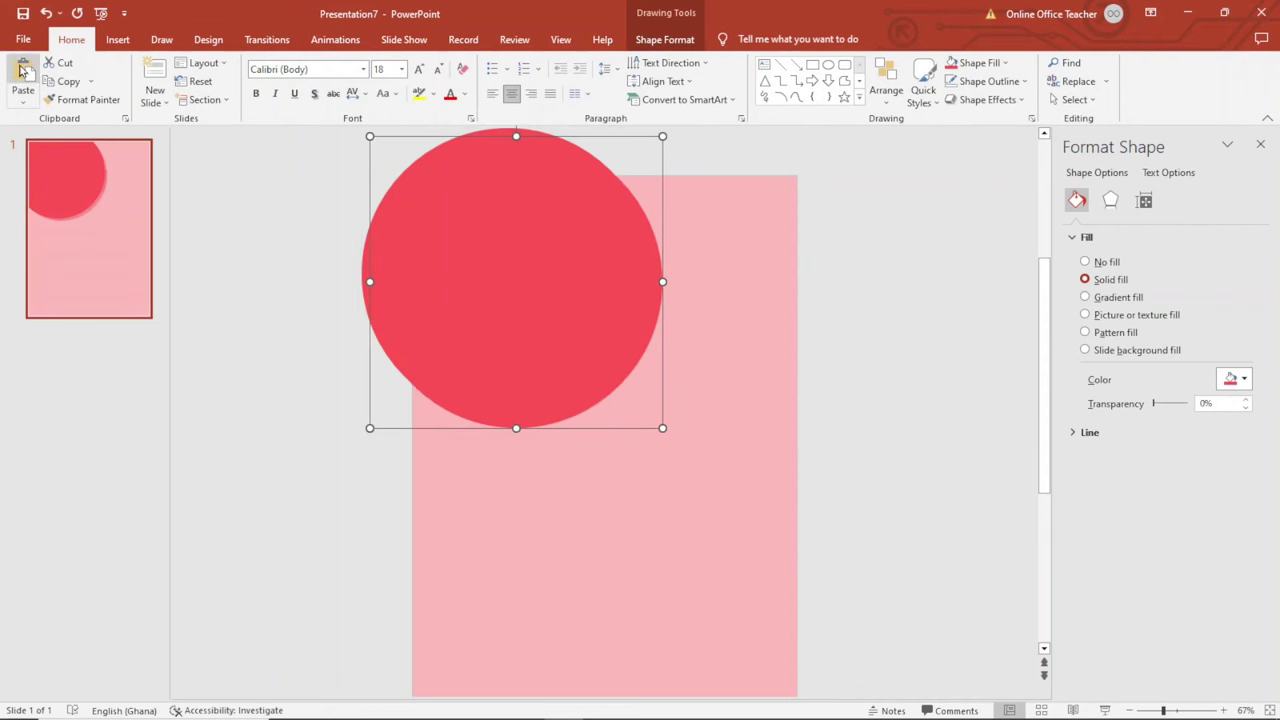
mouse_move(540, 326)
mouse_down()
mouse_move(521, 313)
mouse_move(529, 305)
mouse_up()
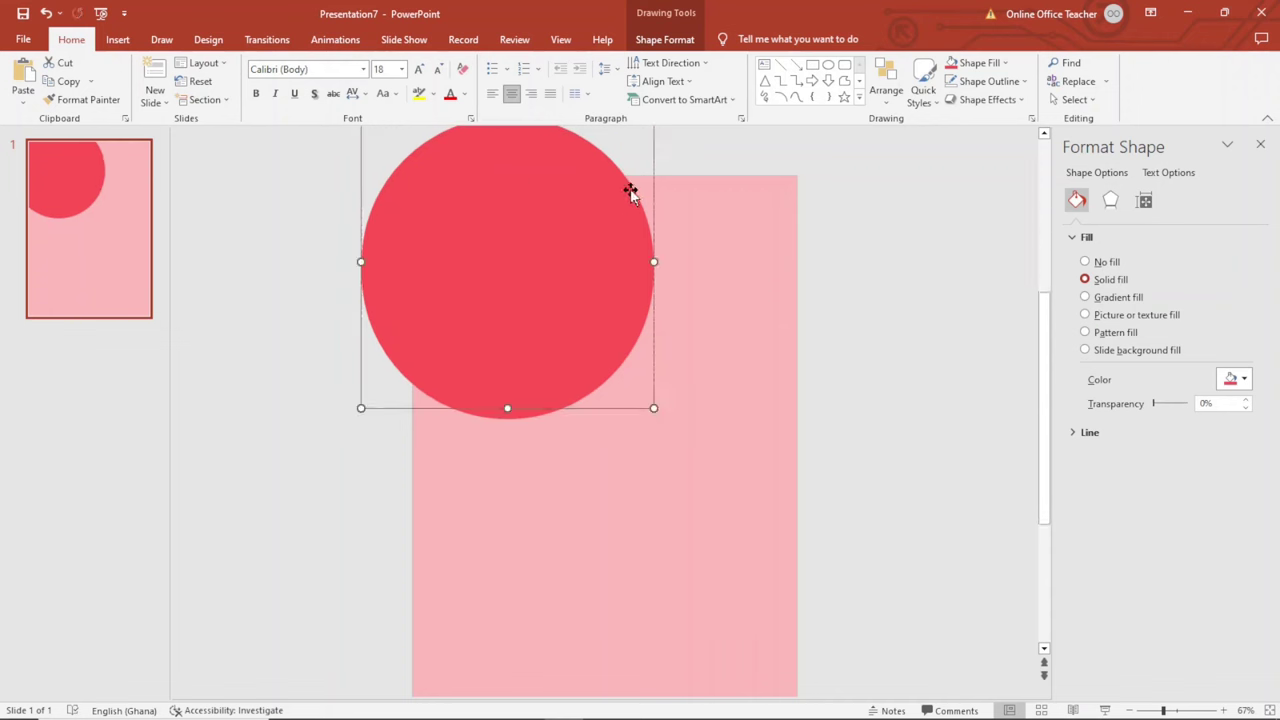
click(659, 42)
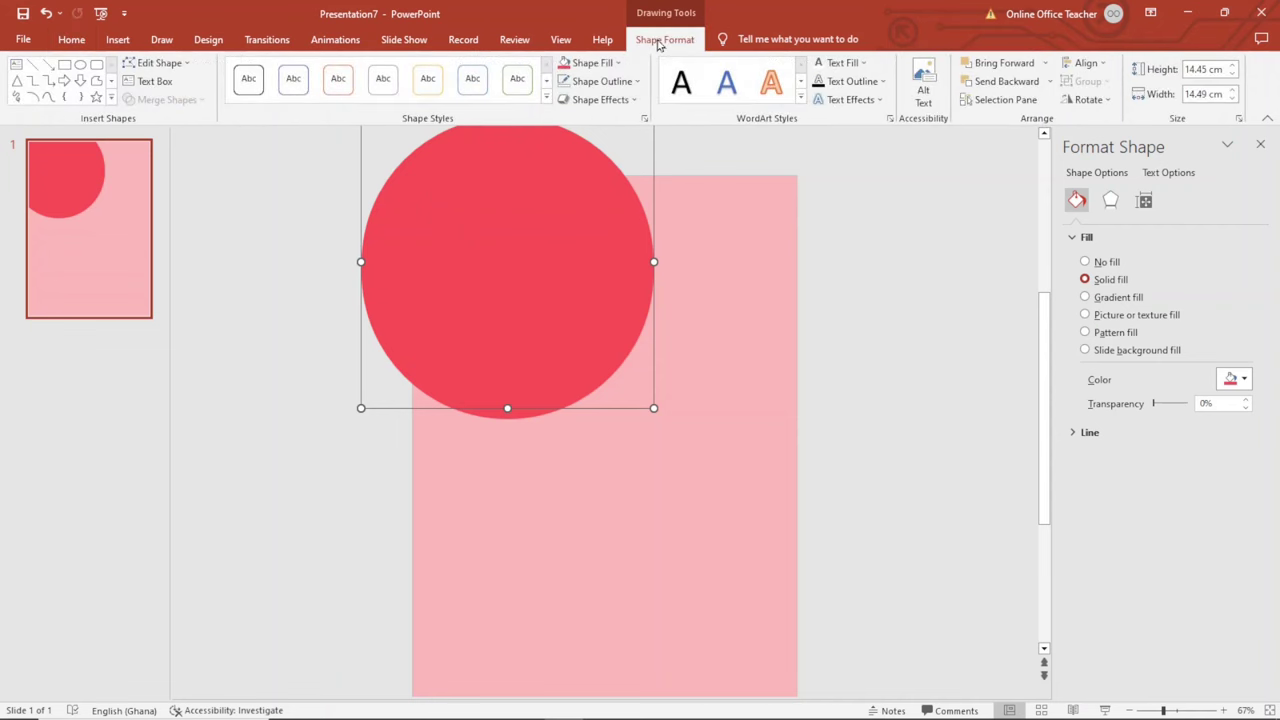
click(598, 64)
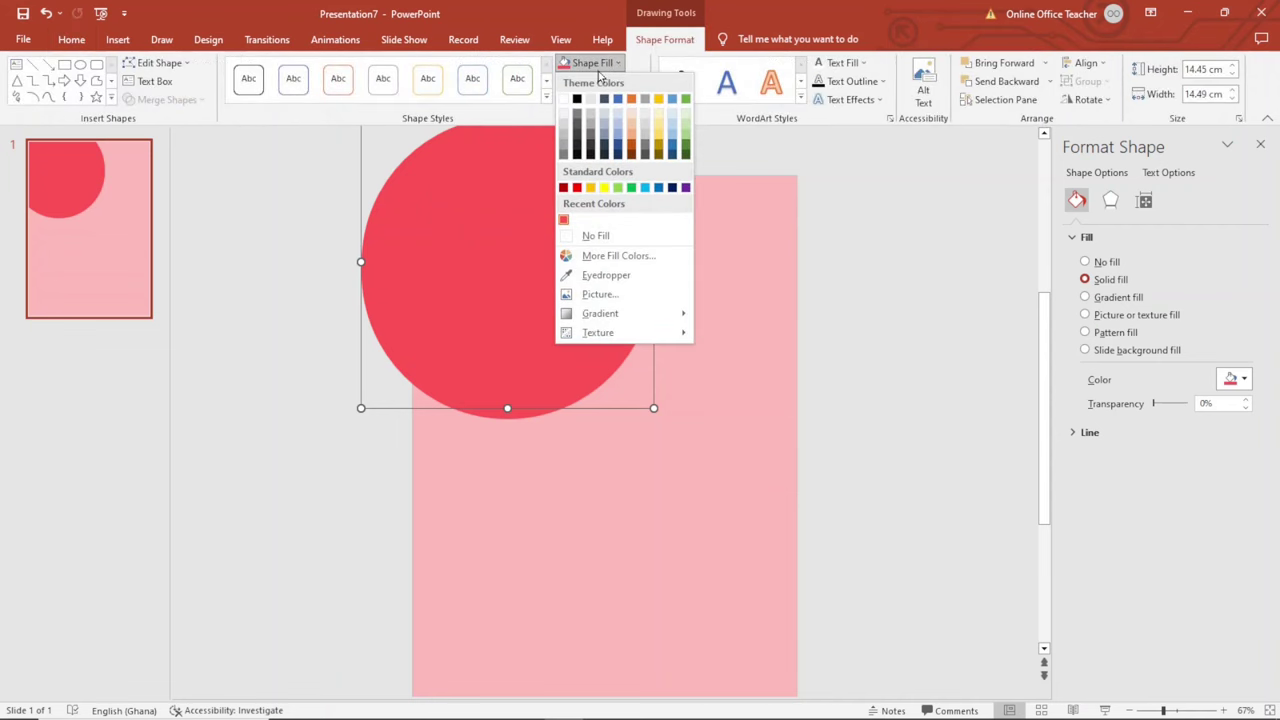
- Fill the top circle with image 1, cropped to fill with the woman under the umbrella centred
click(605, 297)
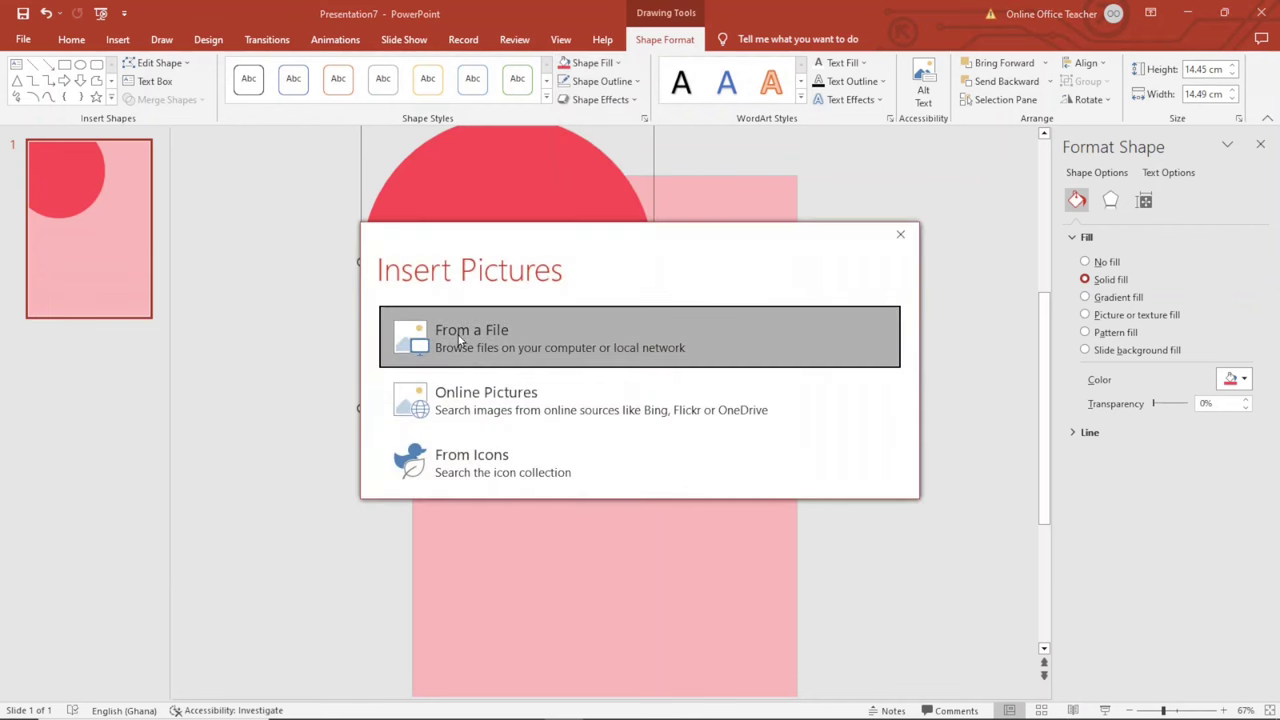
click(554, 334)
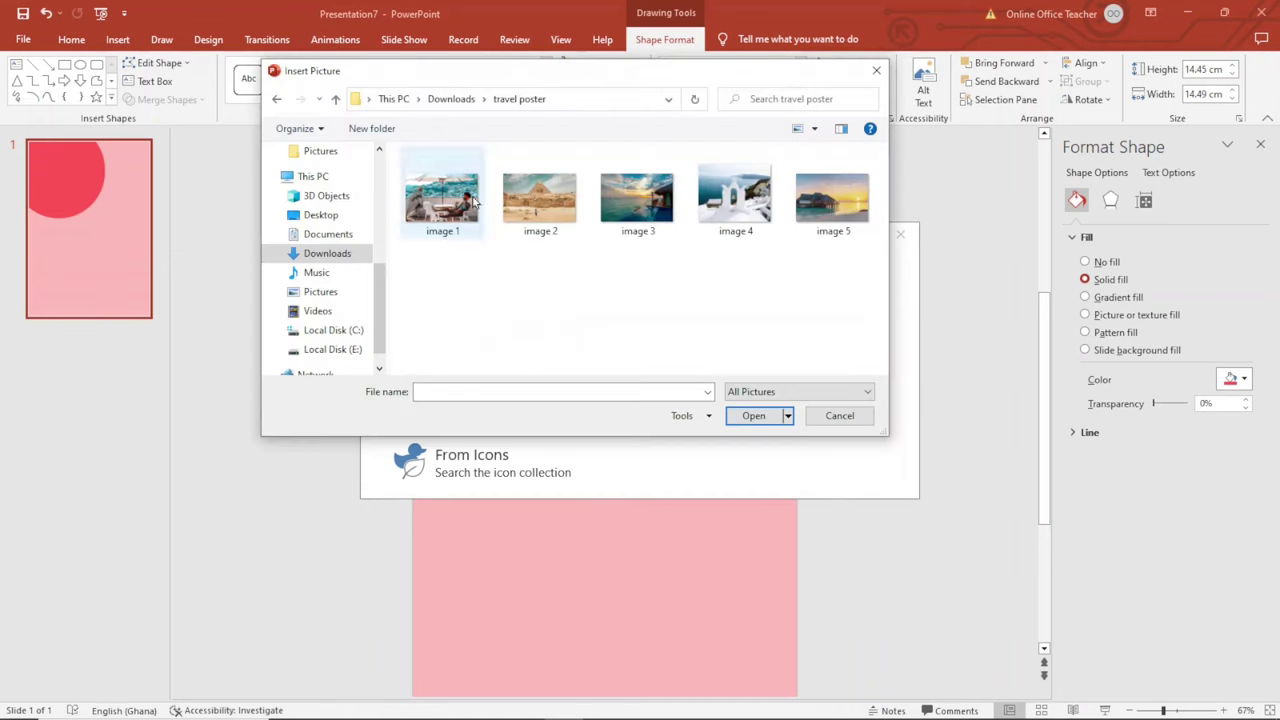
double_click(444, 192)
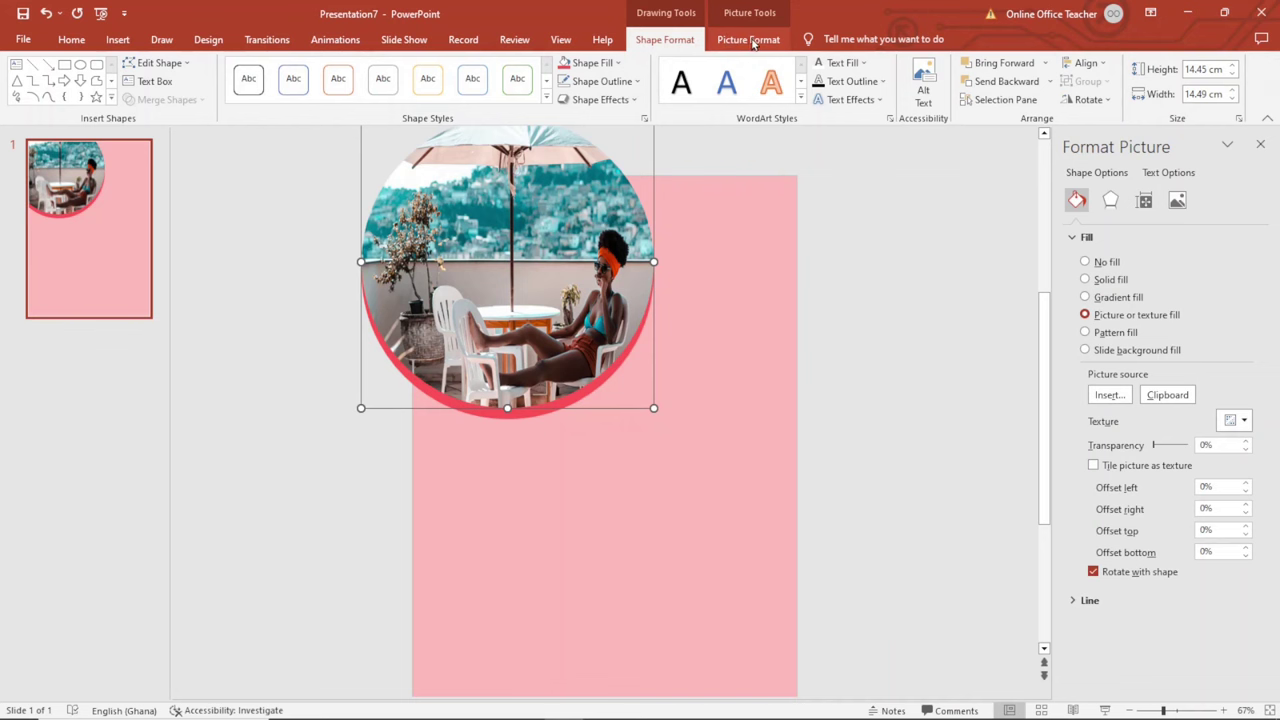
click(750, 41)
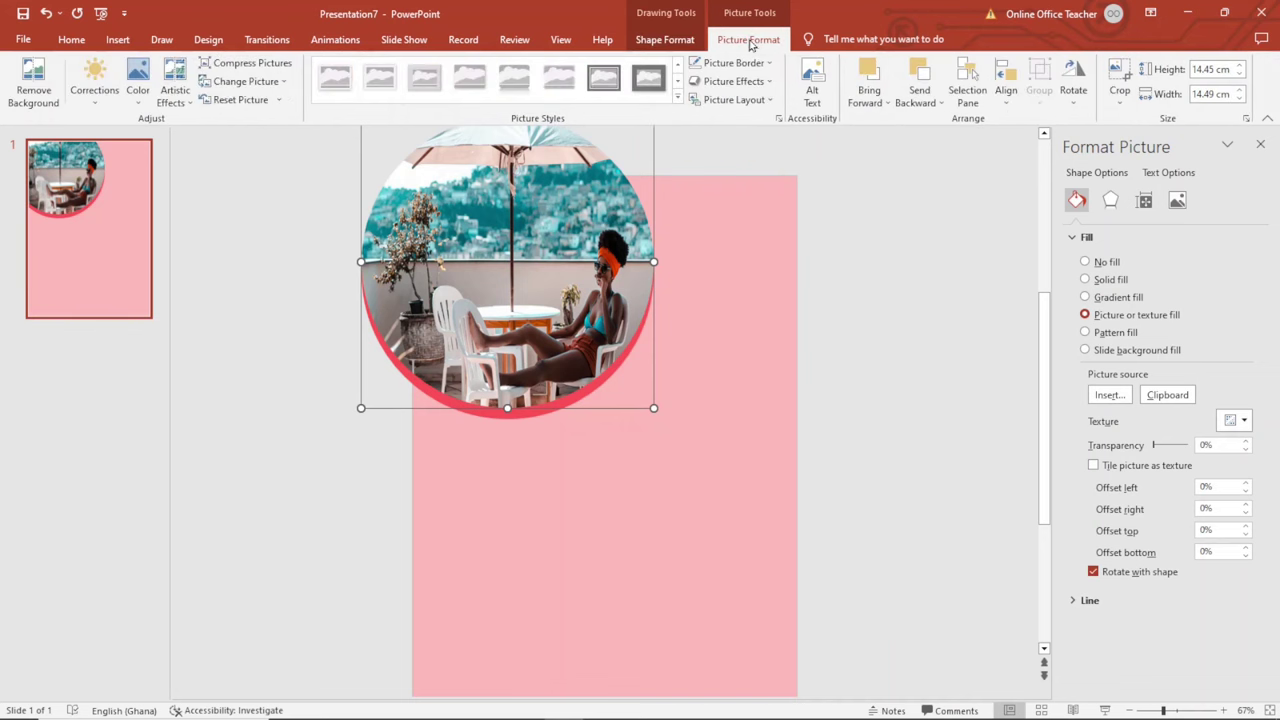
click(1117, 100)
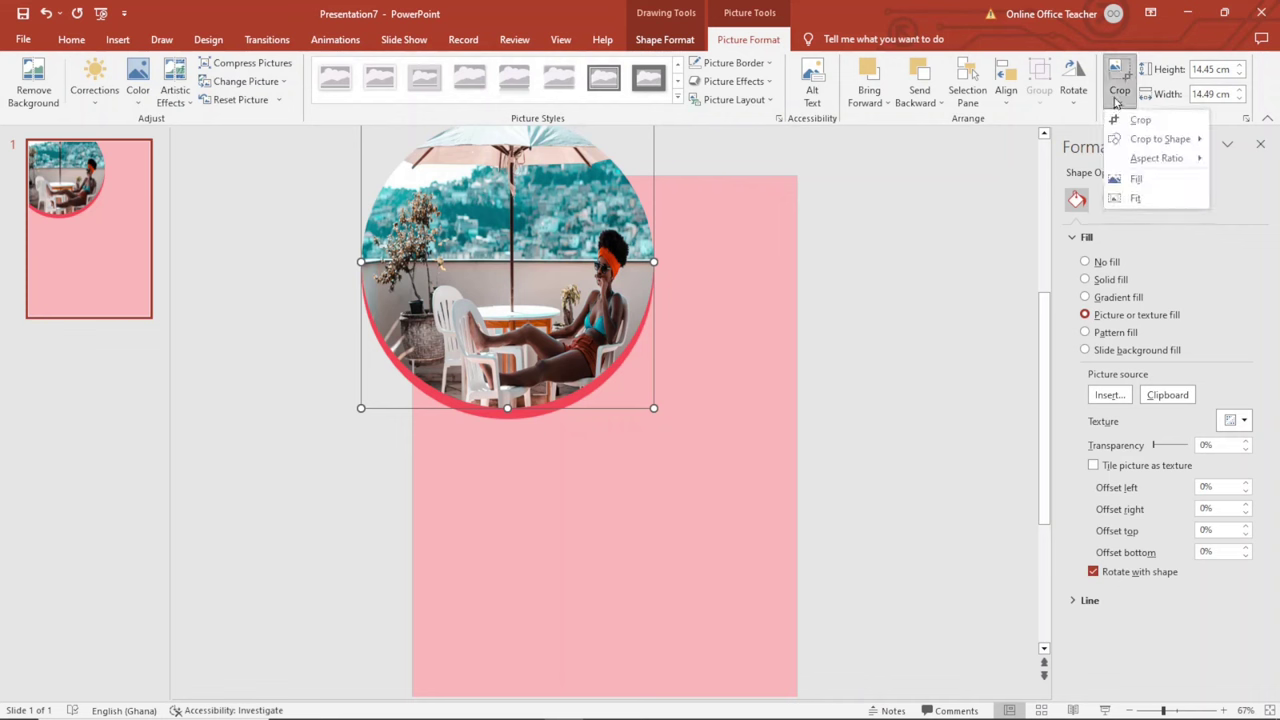
click(1144, 184)
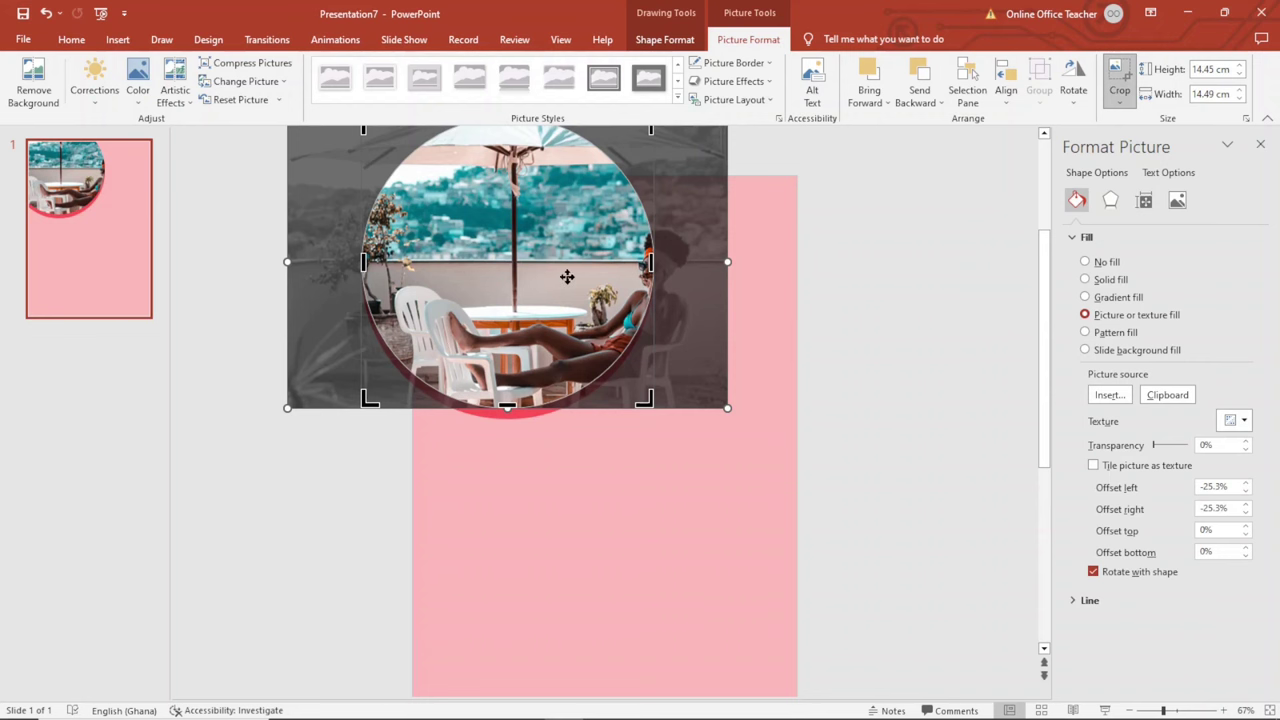
drag(567, 277, 536, 305)
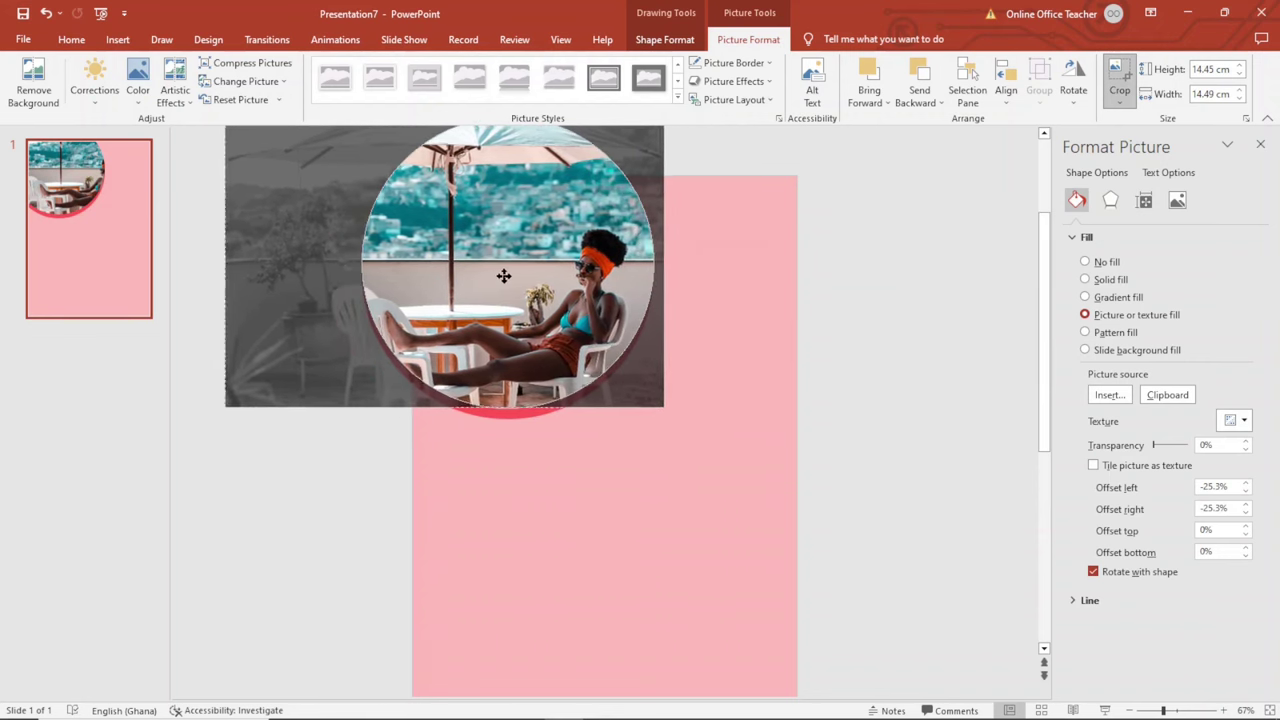
click(894, 322)
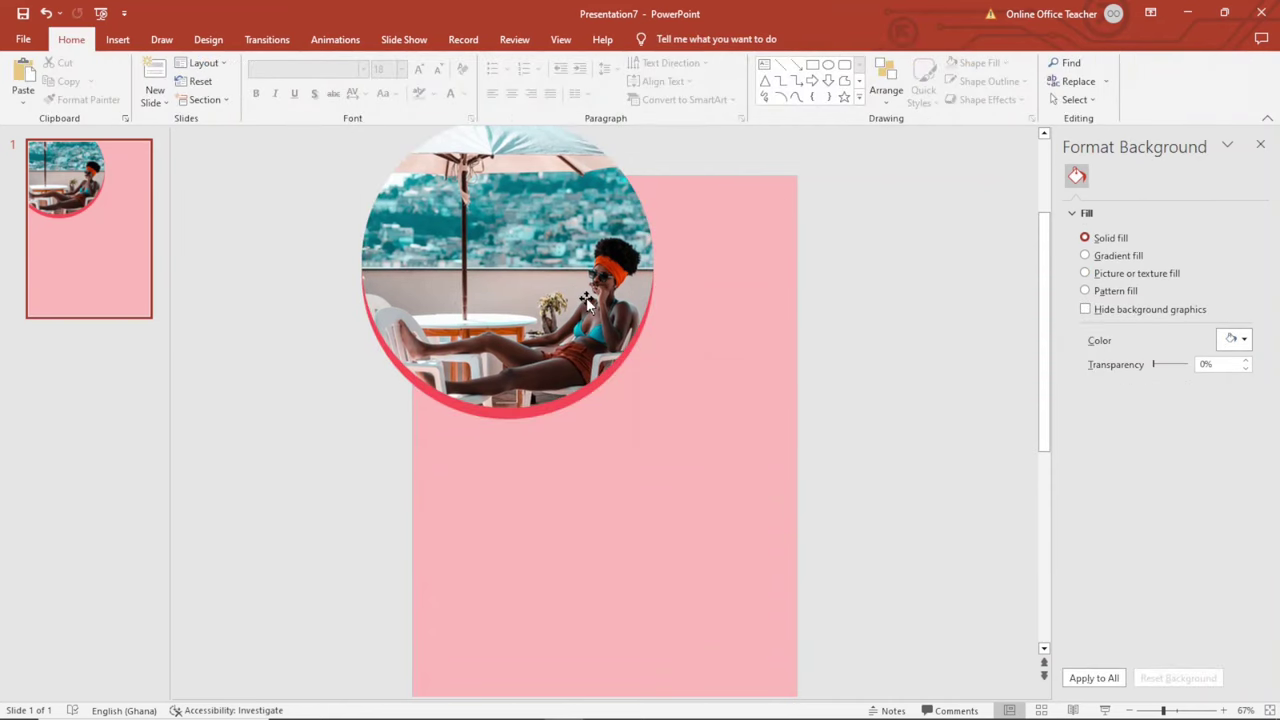
drag(588, 304, 578, 295)
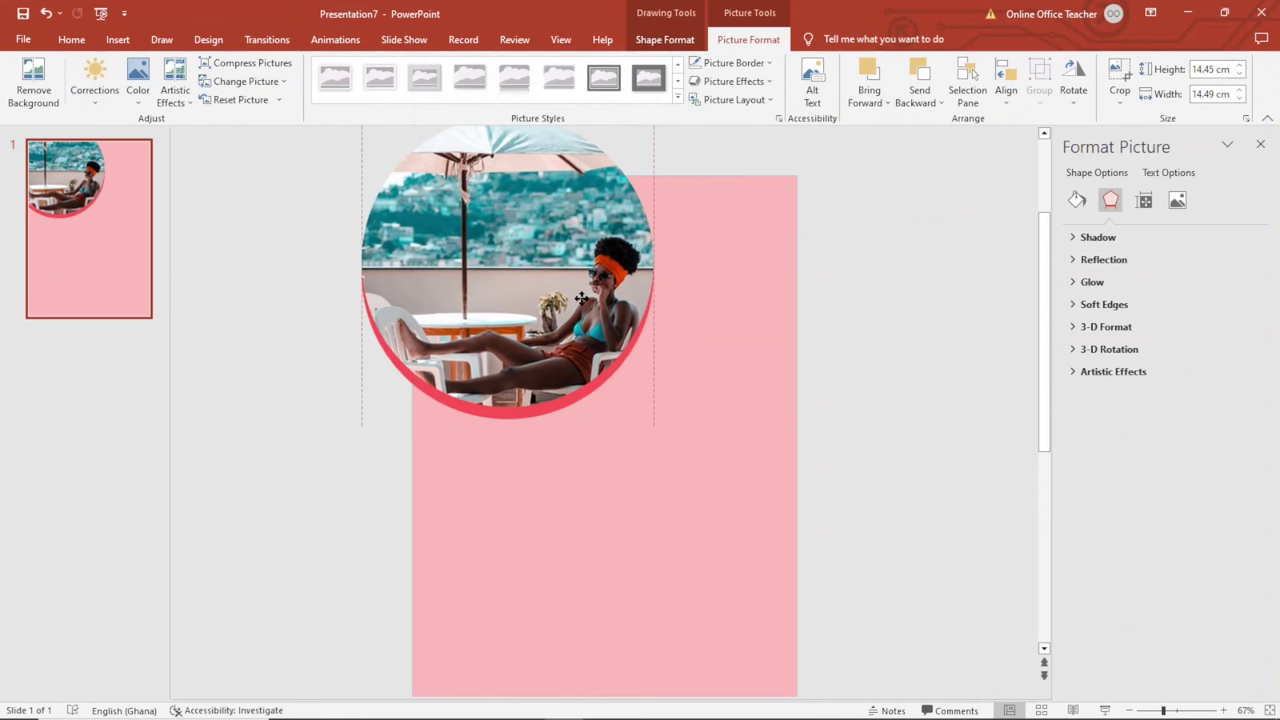
- Nudge the photo circle into place, then paste a copy and move it to the right
drag(580, 295, 582, 298)
click(890, 346)
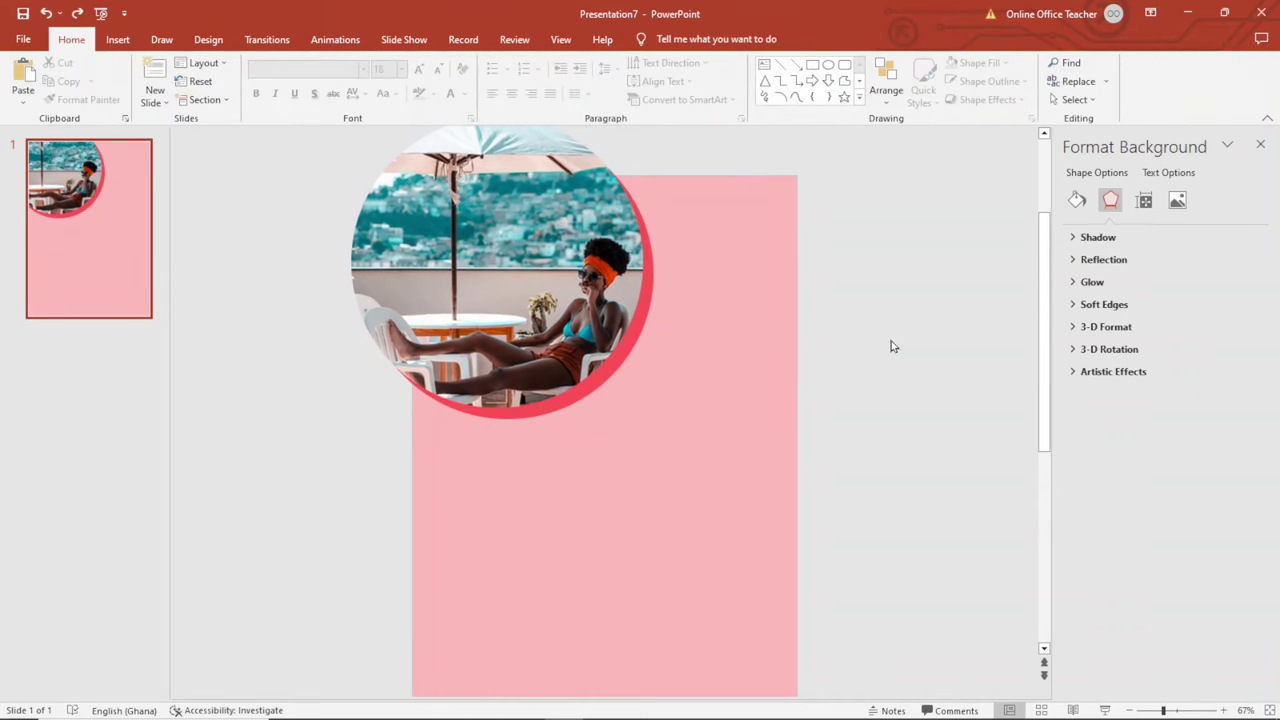
click(512, 258)
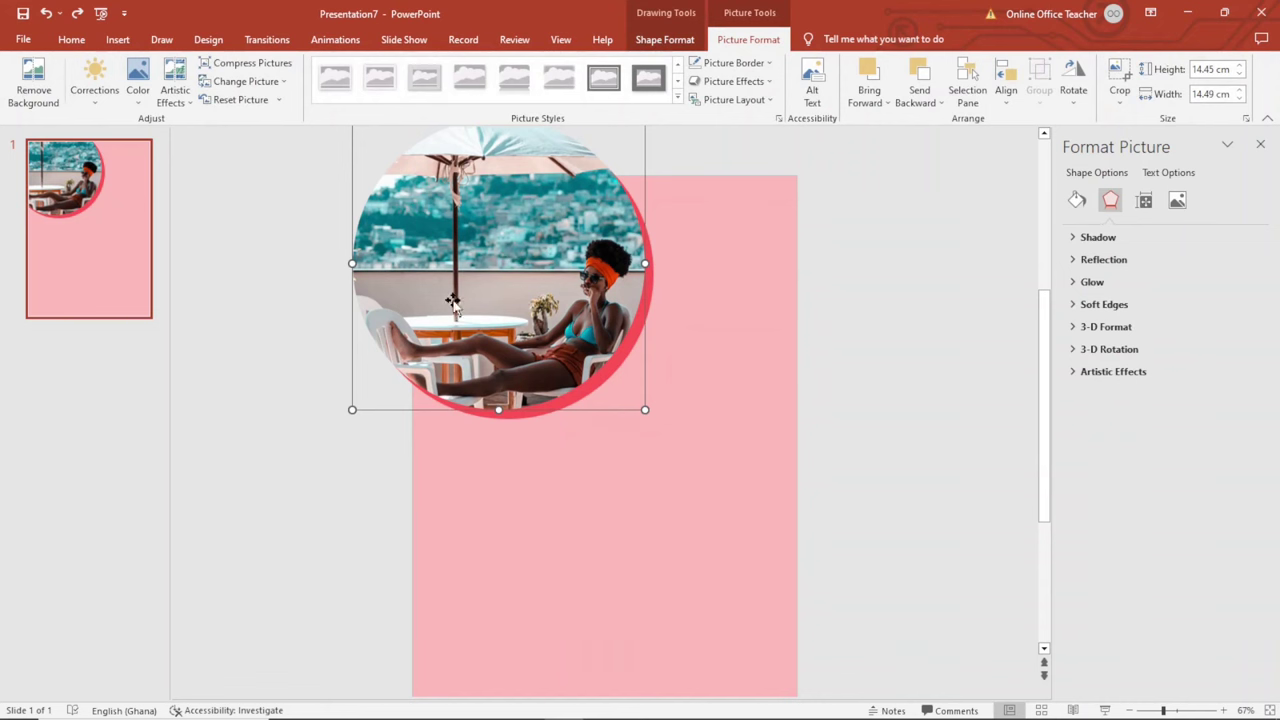
click(71, 42)
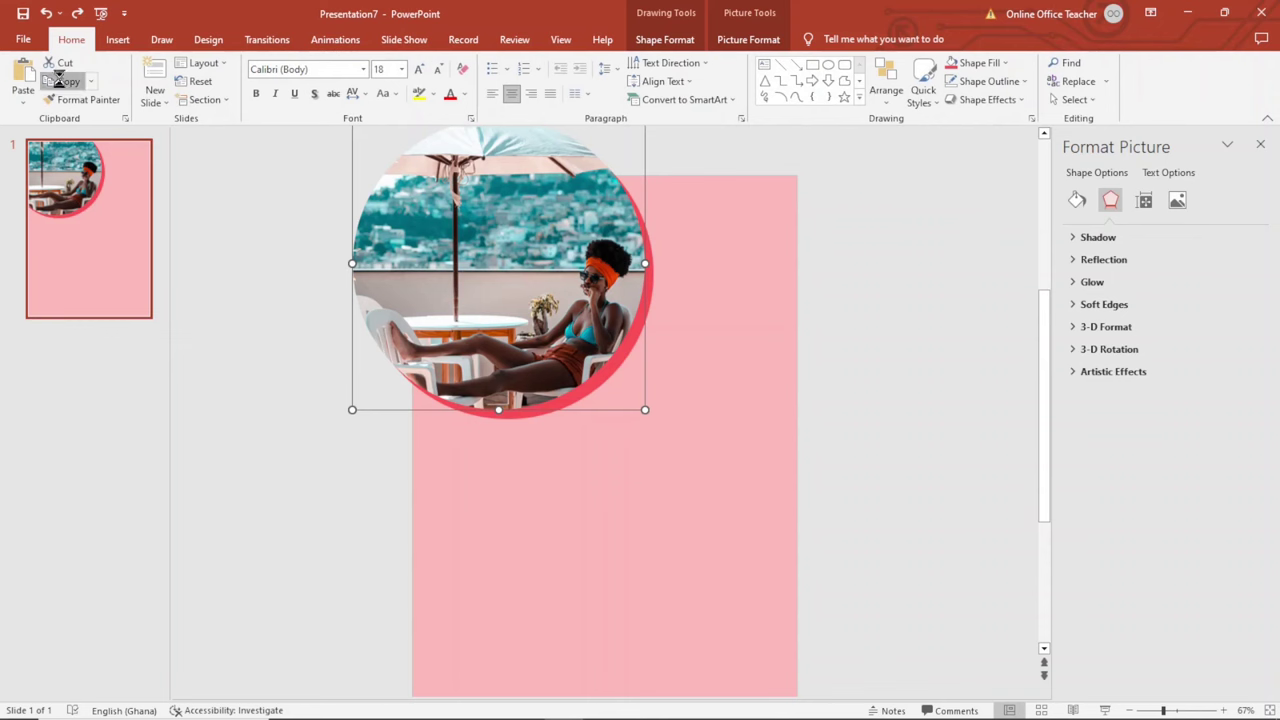
click(22, 80)
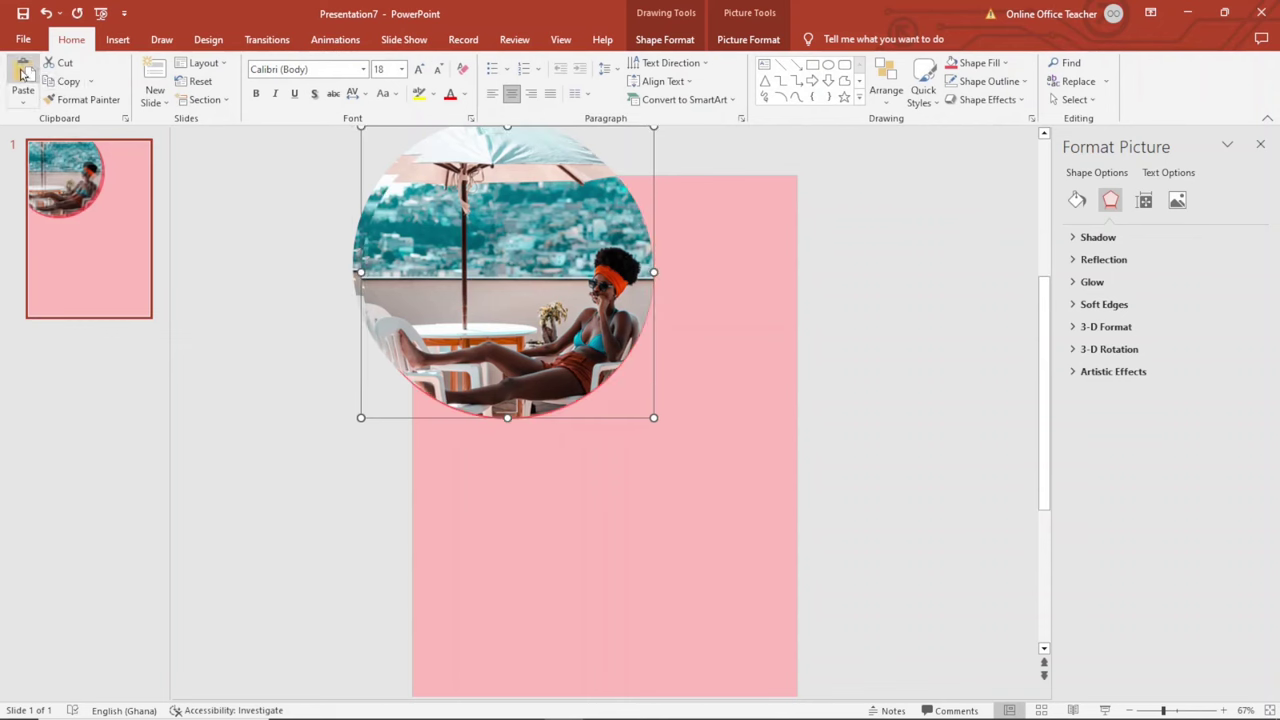
mouse_move(433, 292)
mouse_down()
mouse_move(665, 251)
mouse_move(655, 248)
mouse_move(721, 257)
mouse_up()
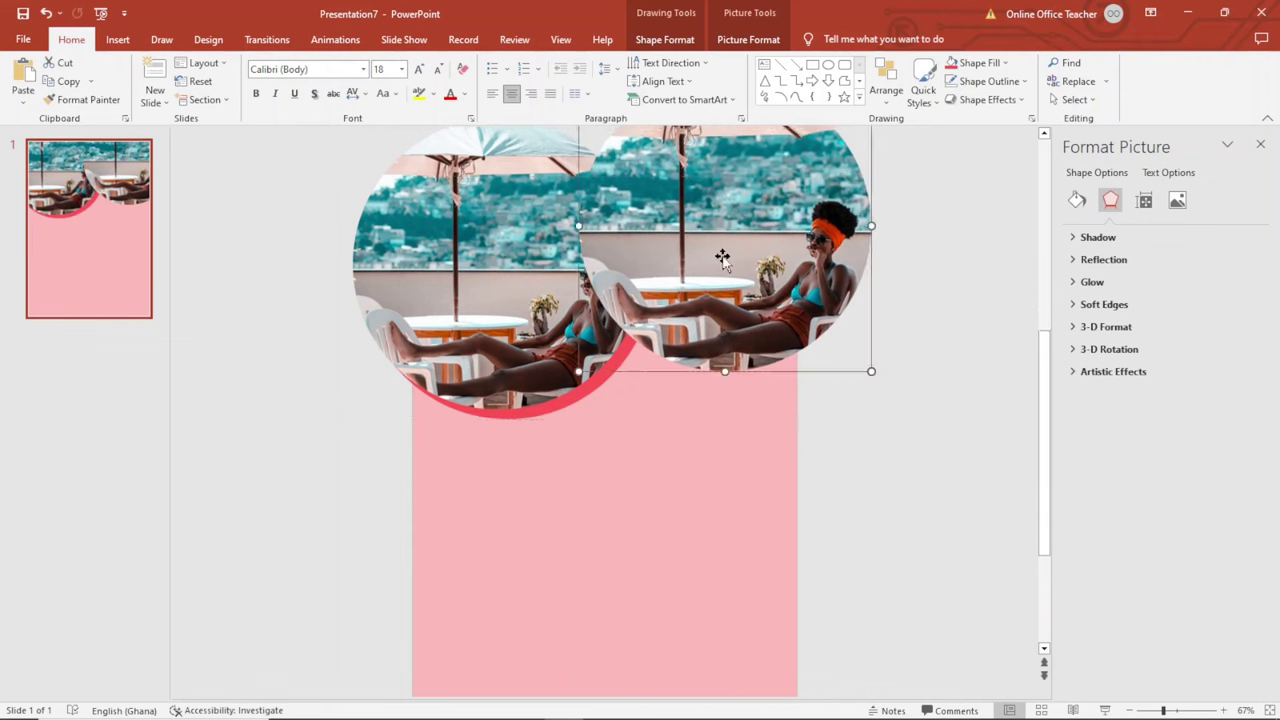
- Send the right circle backward and fill it with image 2, the pyramids photo
click(662, 40)
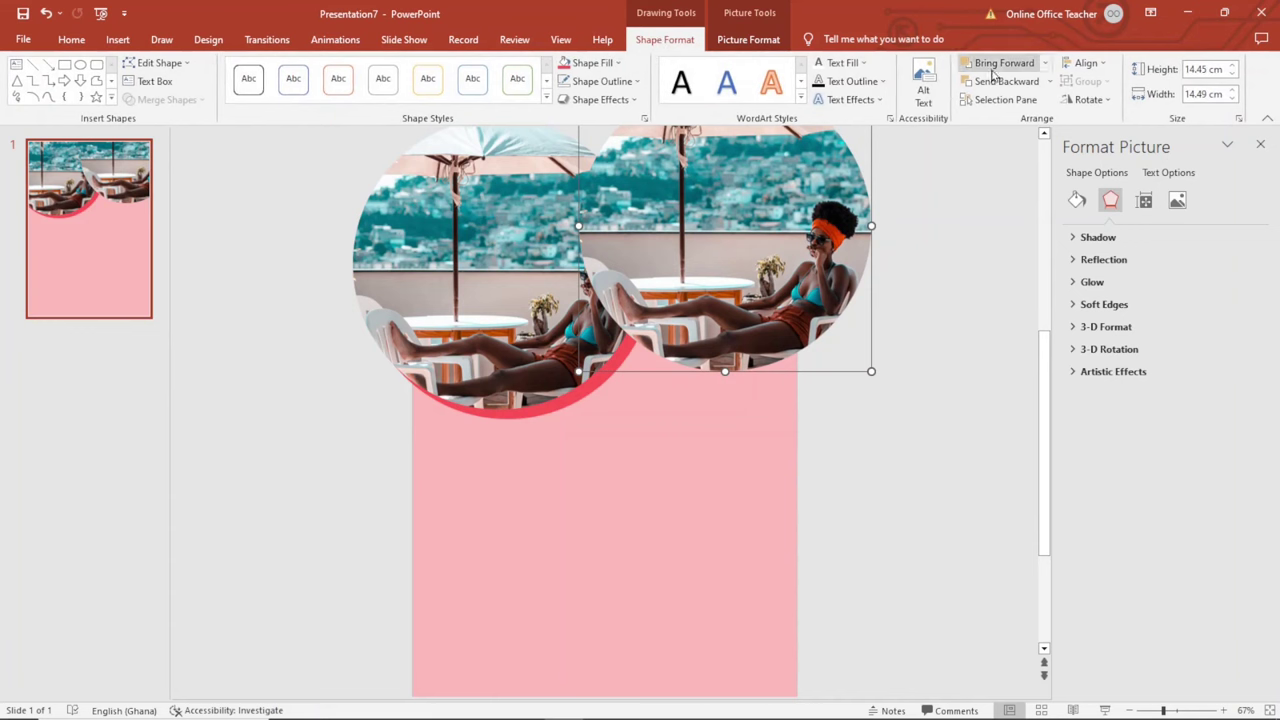
click(995, 83)
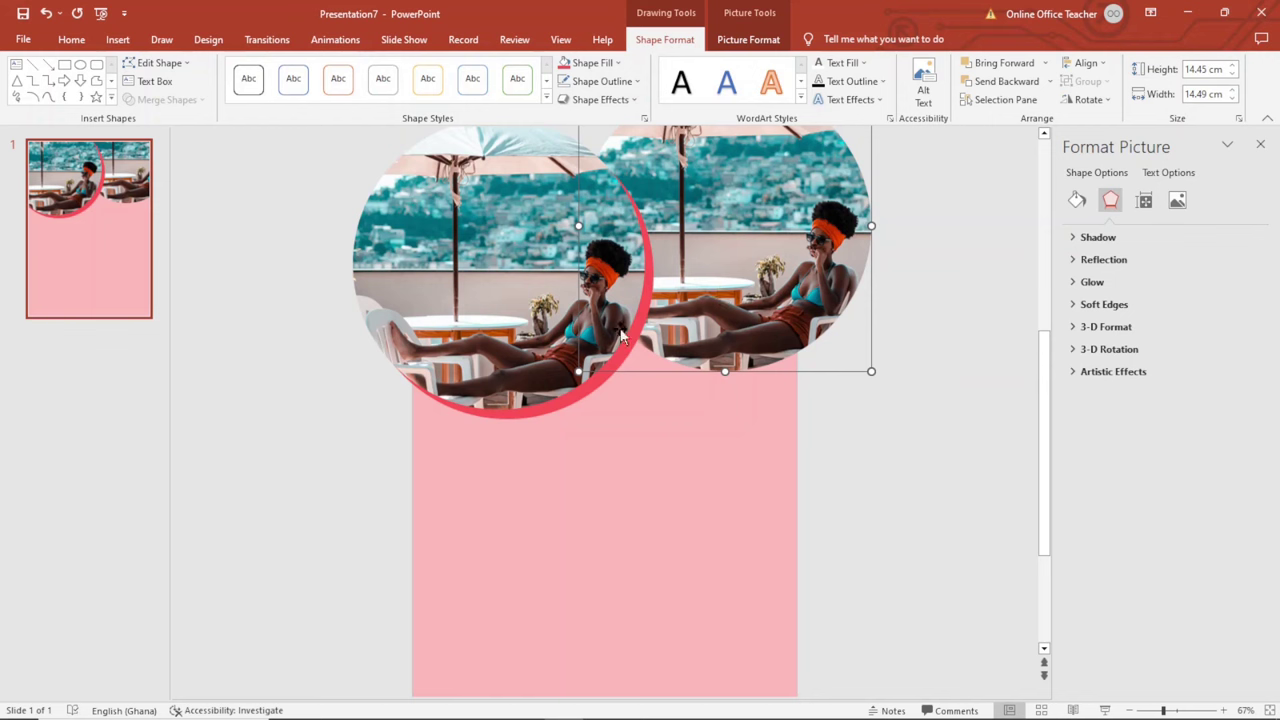
click(609, 65)
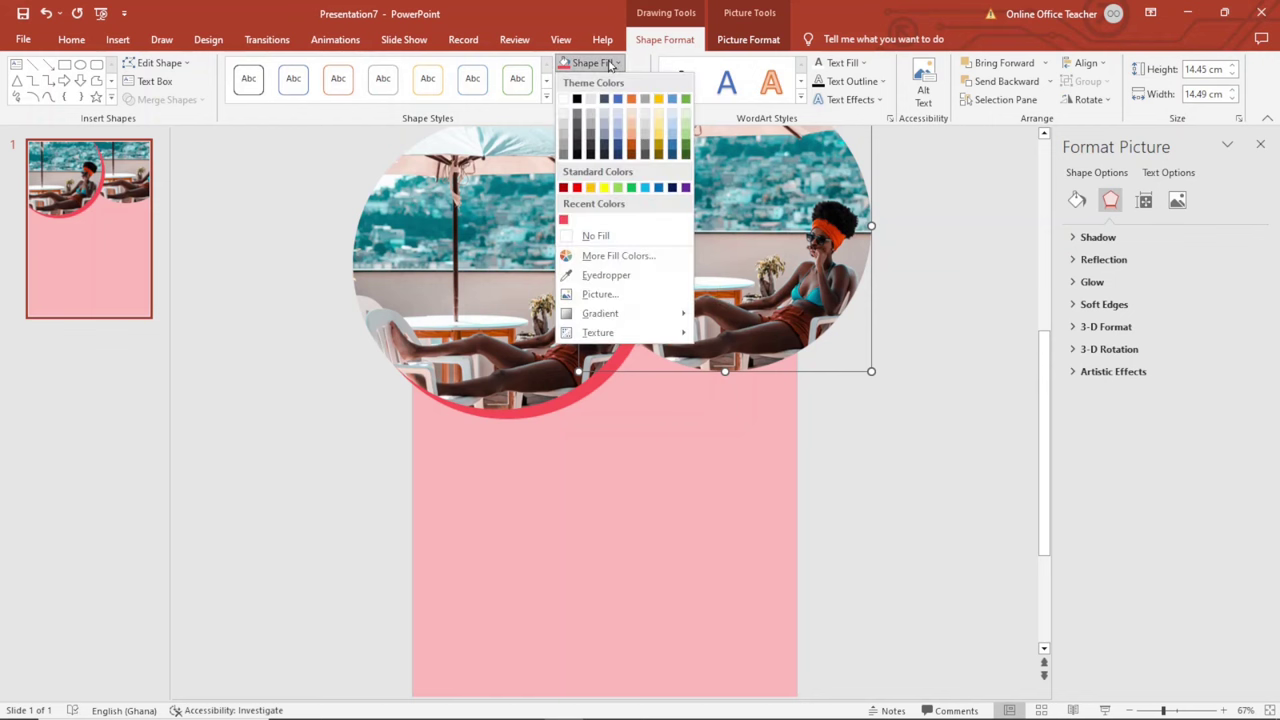
click(603, 296)
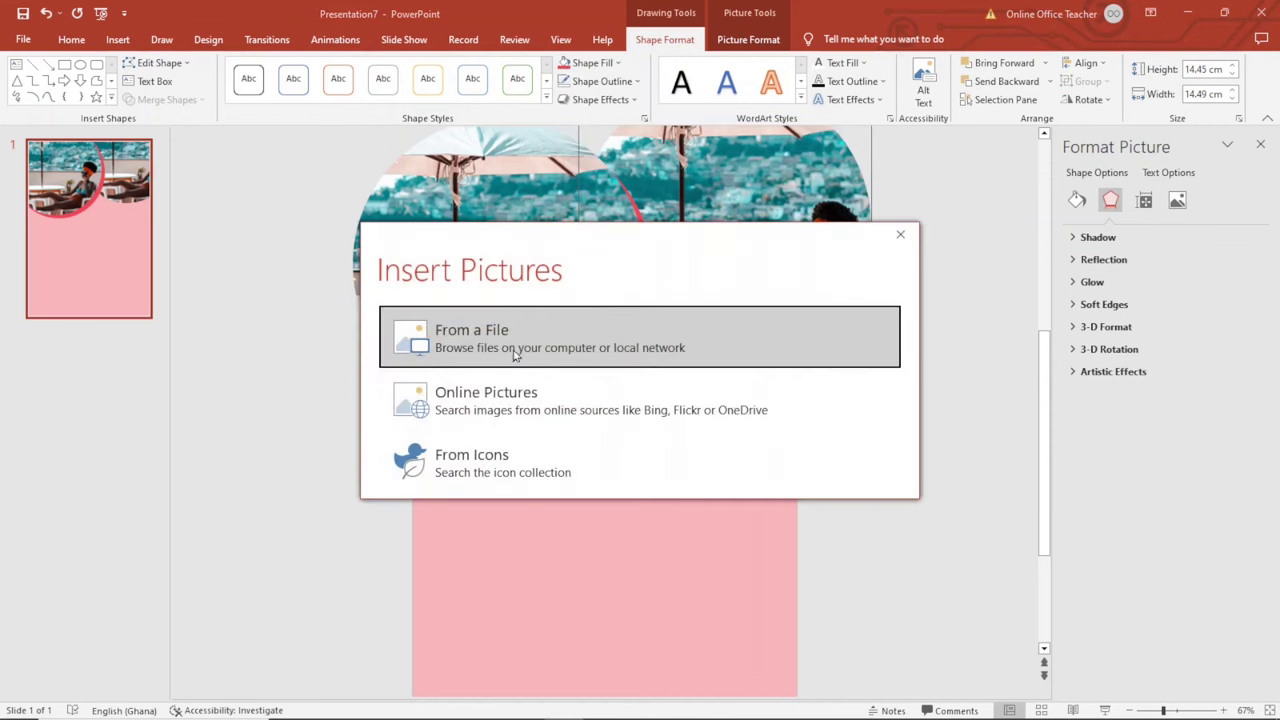
click(510, 337)
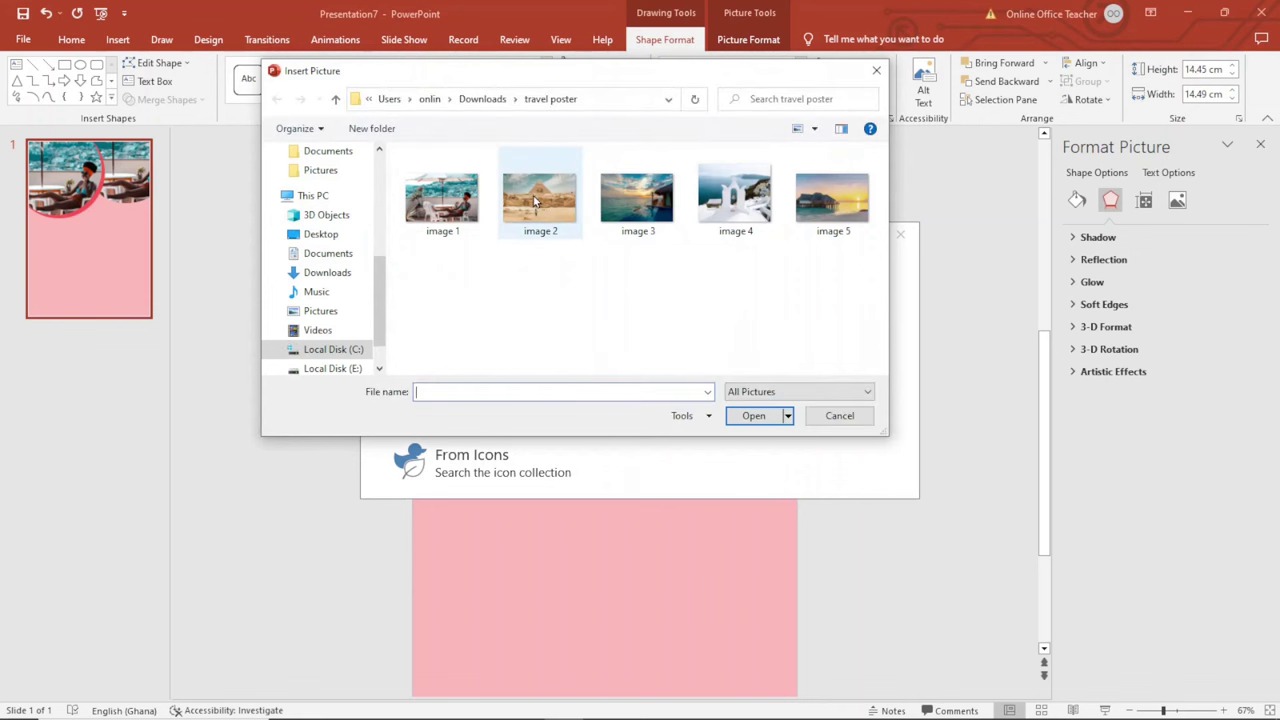
click(535, 201)
click(750, 416)
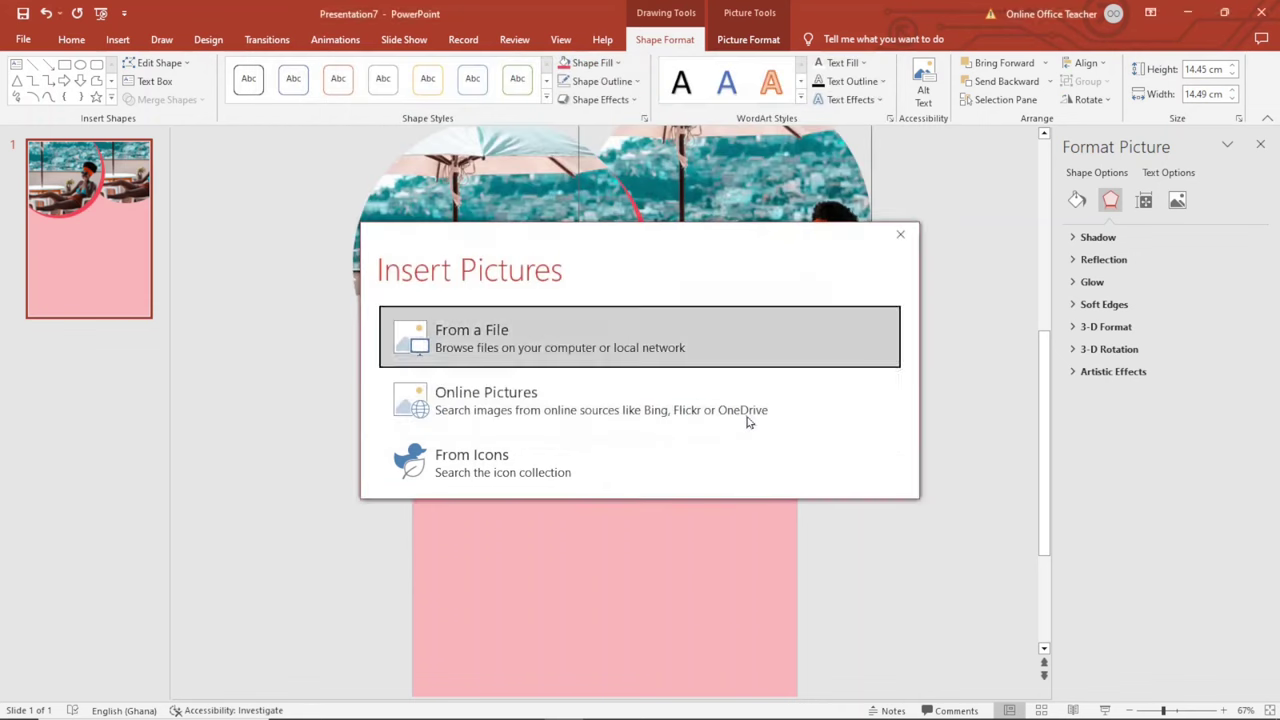
click(949, 319)
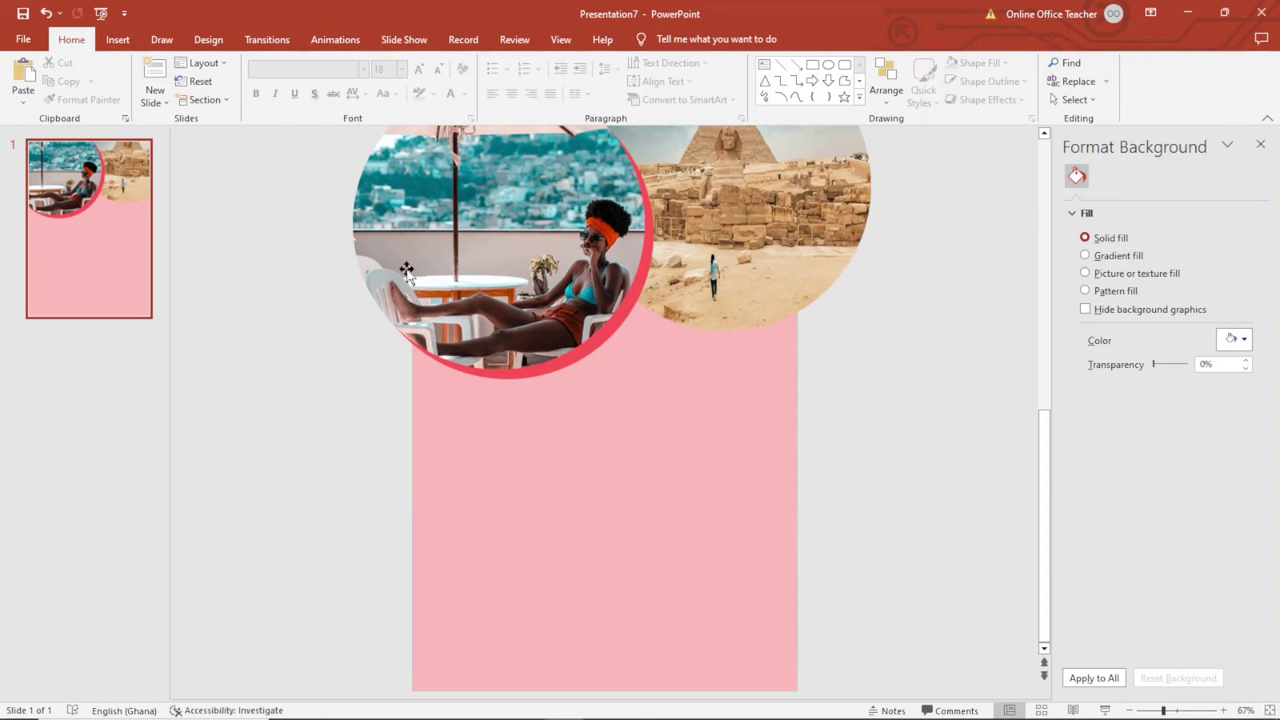
- Draw a Flowchart: Manual Input shape across the page bottom, below the photo circles
click(115, 39)
click(262, 92)
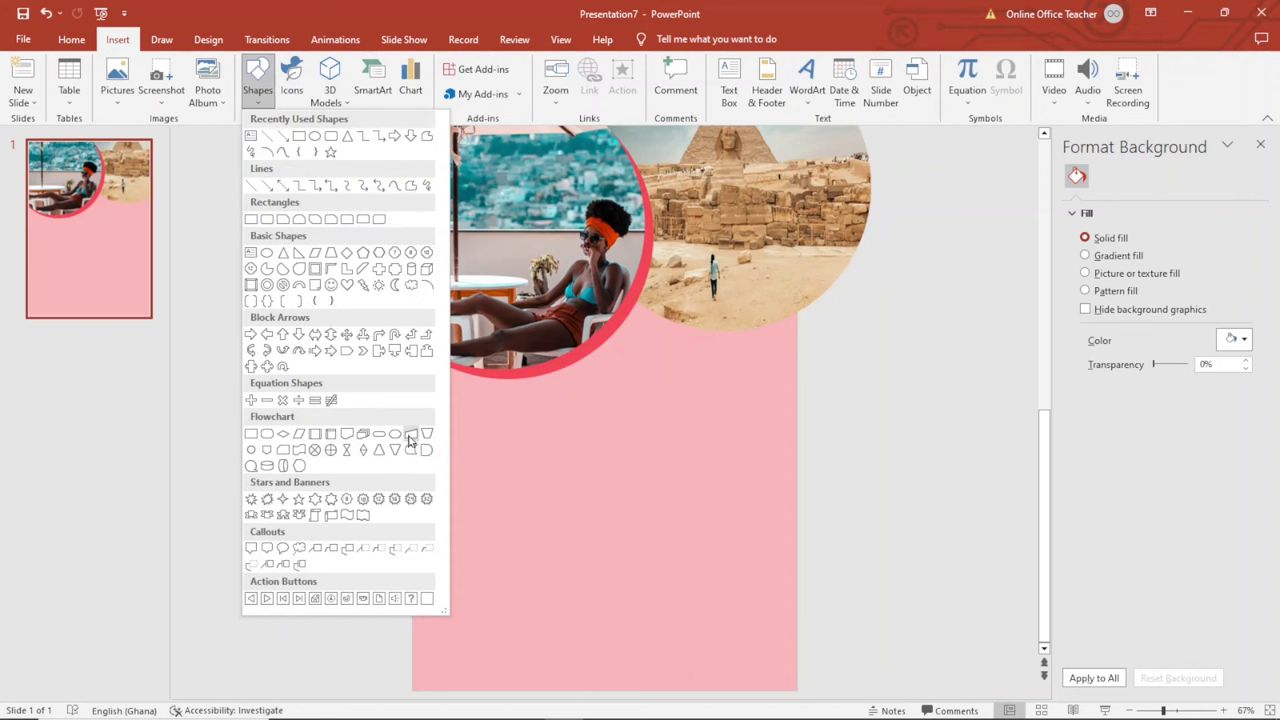
click(410, 435)
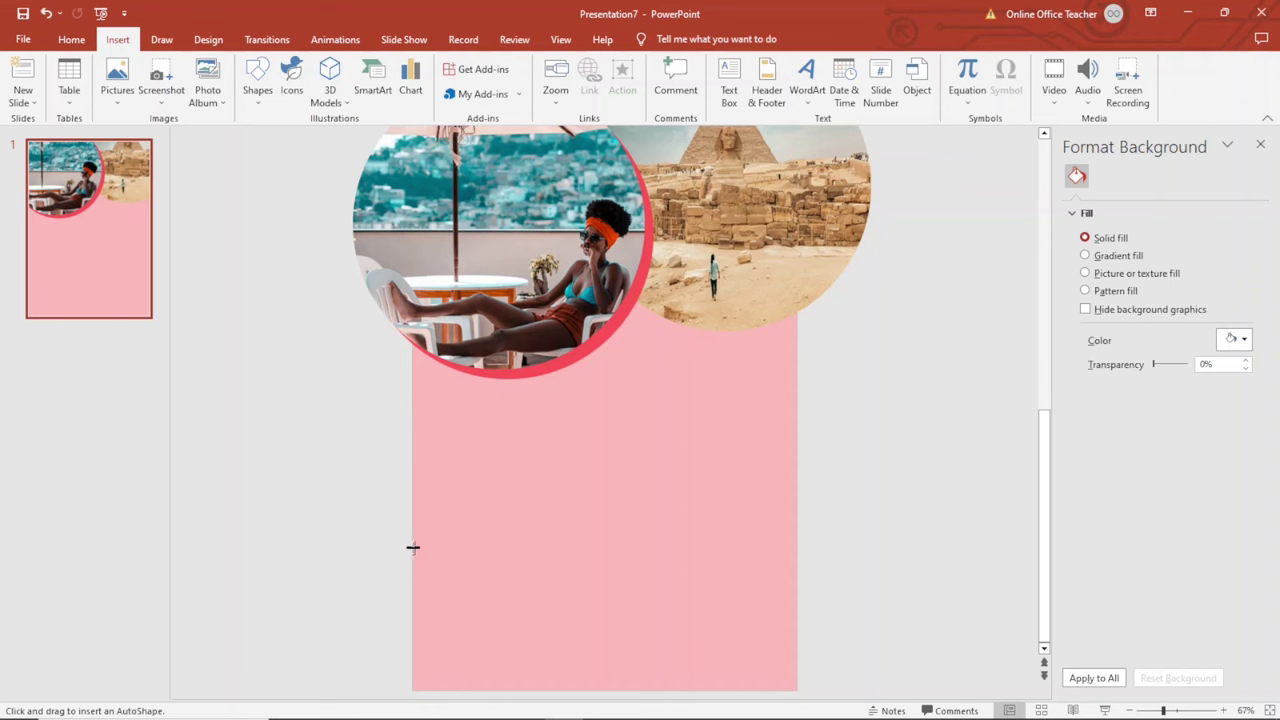
drag(412, 546, 799, 688)
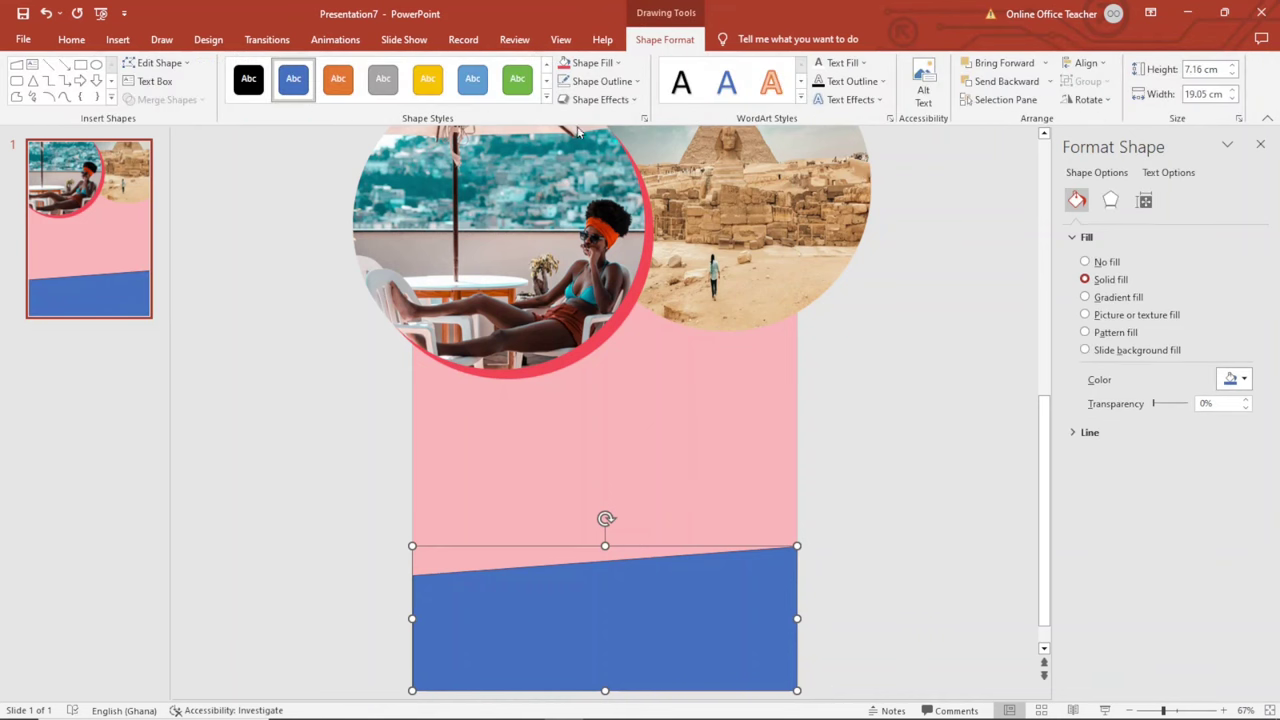
- Fill the slanted shape with the recent red and remove its outline
key(F4)
click(637, 82)
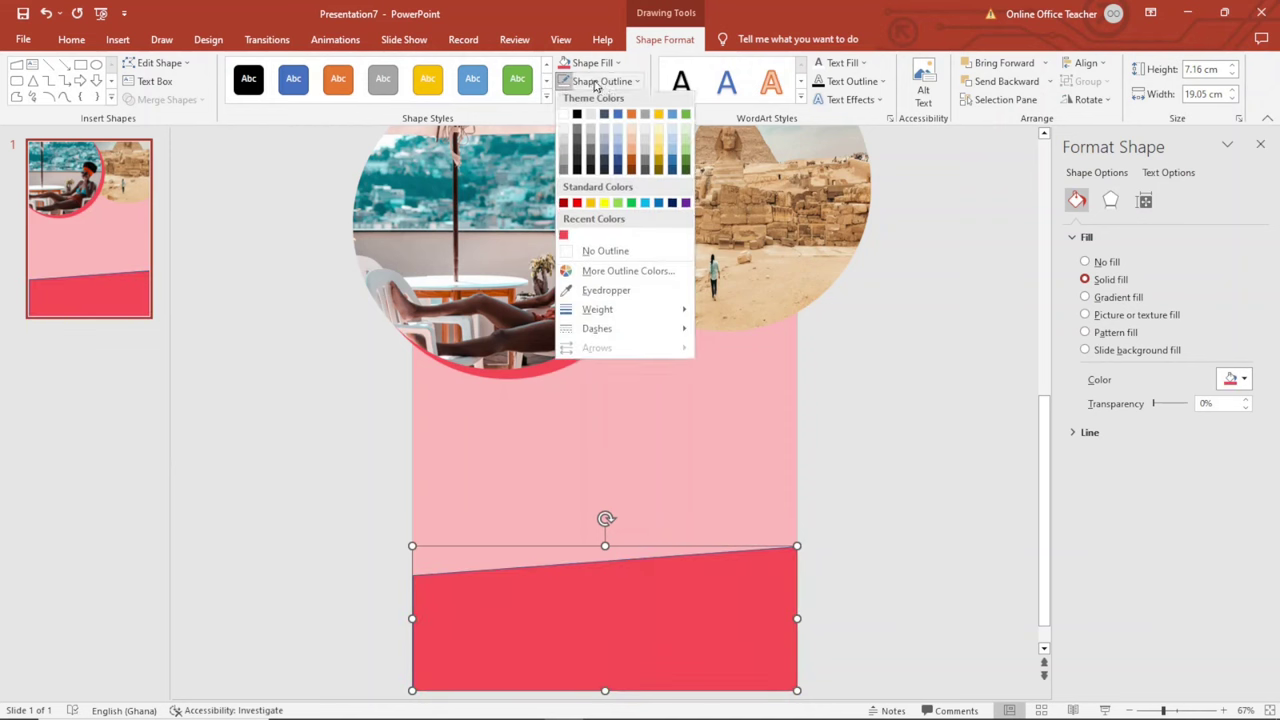
click(612, 254)
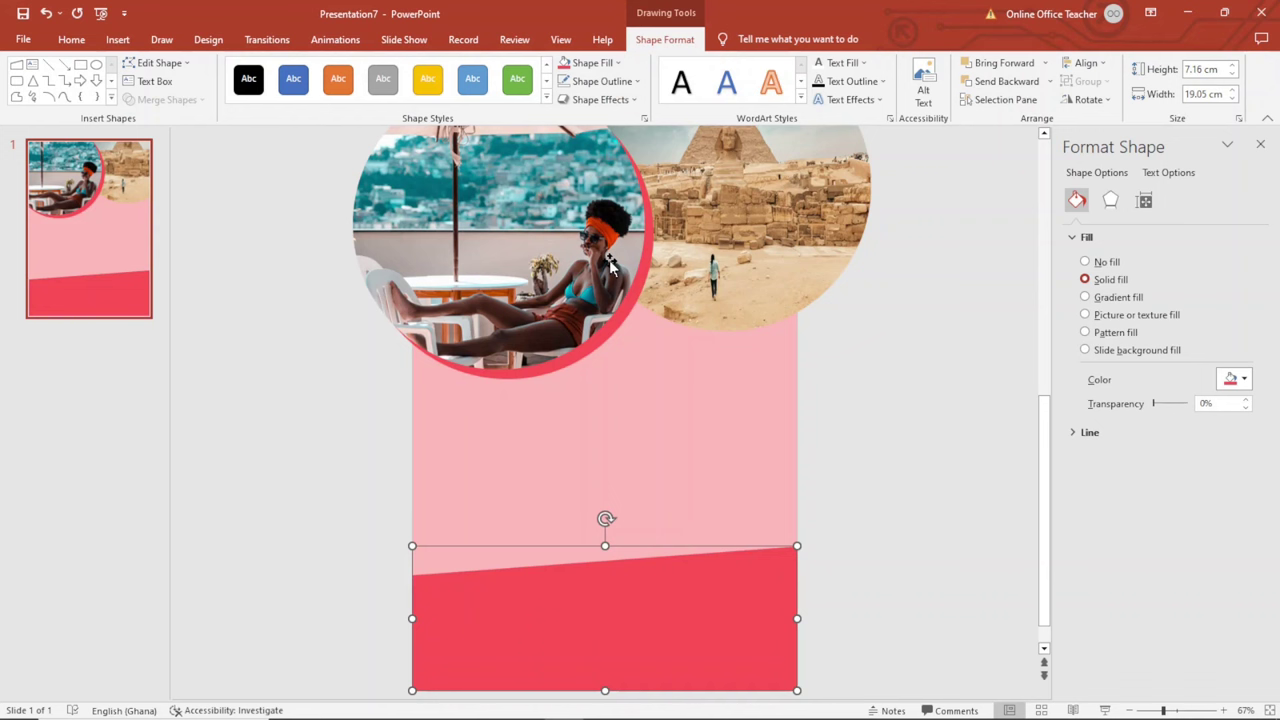
click(163, 65)
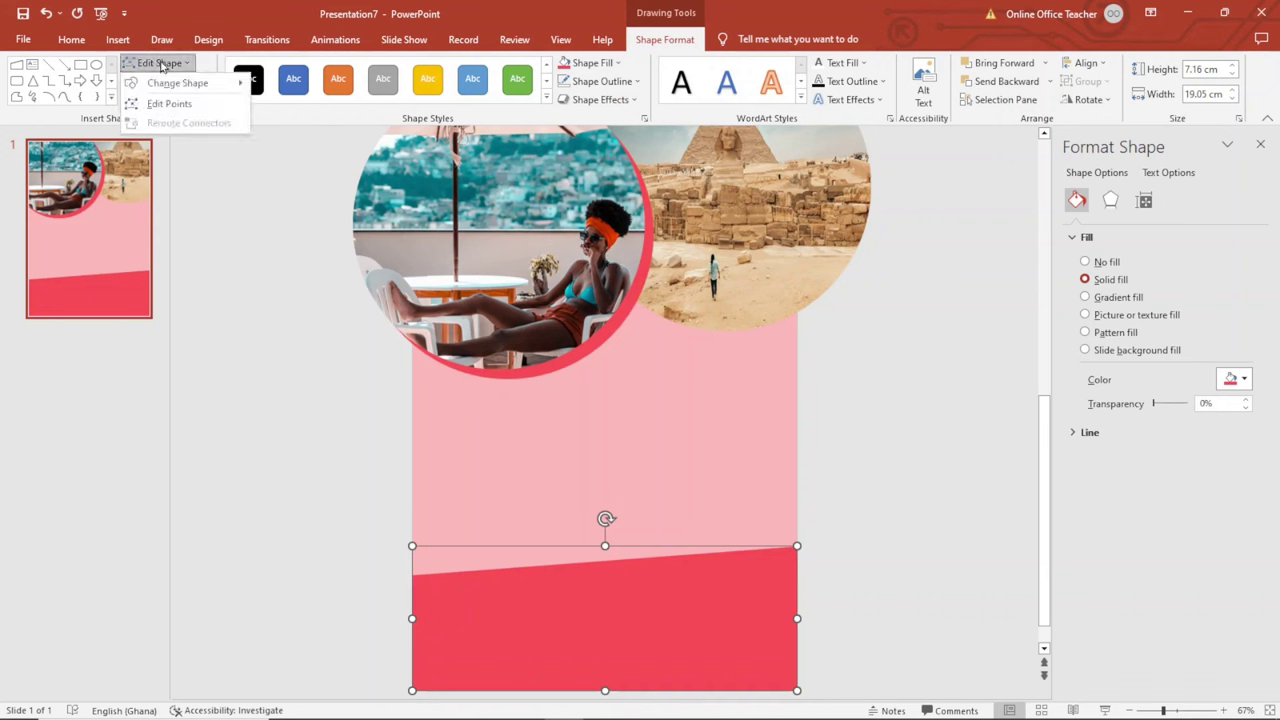
- Edit the red shape's points to raise its top-right corner for a steeper slope
click(199, 106)
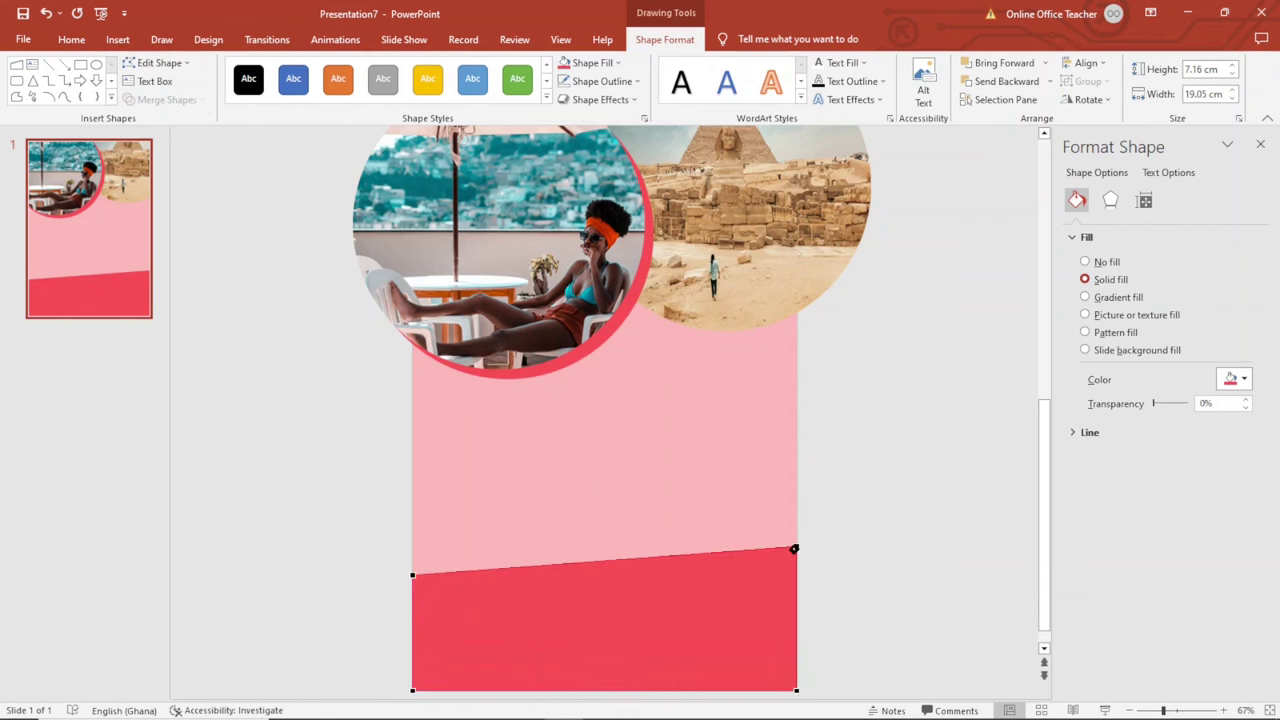
drag(796, 547, 794, 486)
drag(794, 486, 797, 469)
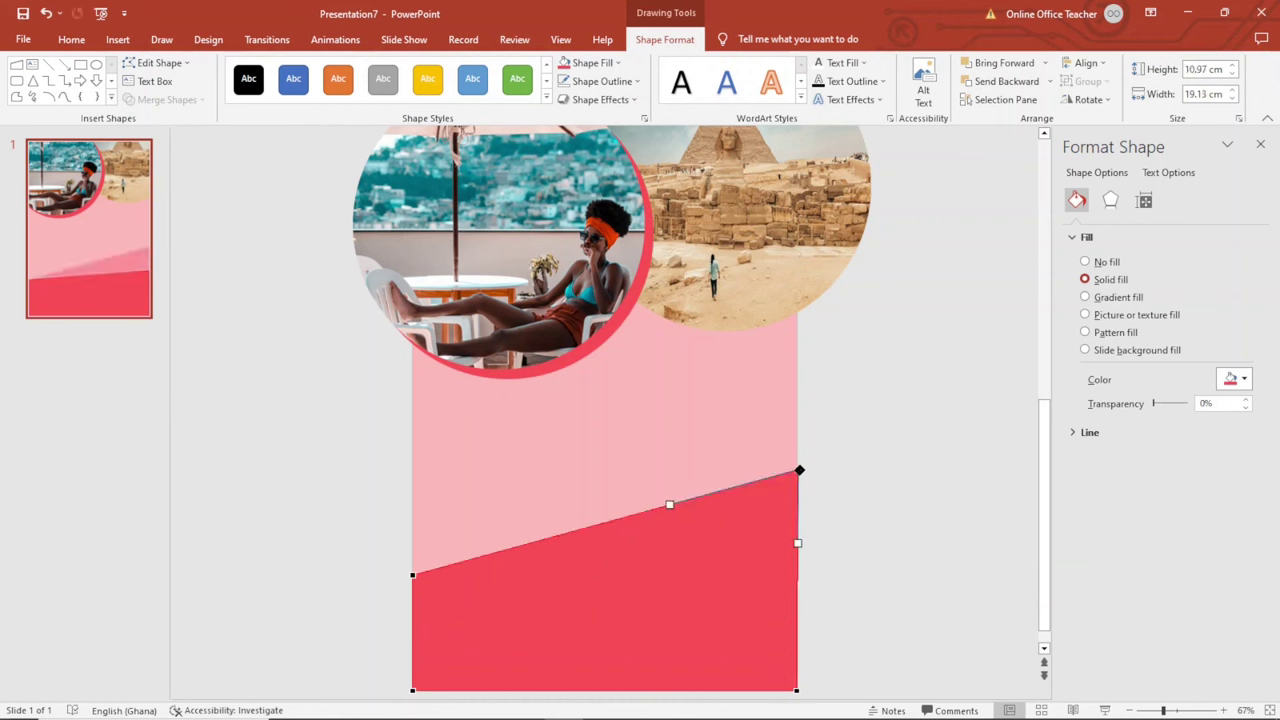
click(887, 535)
- Add a point on the top edge and pull it and the right part up into a wave
click(675, 574)
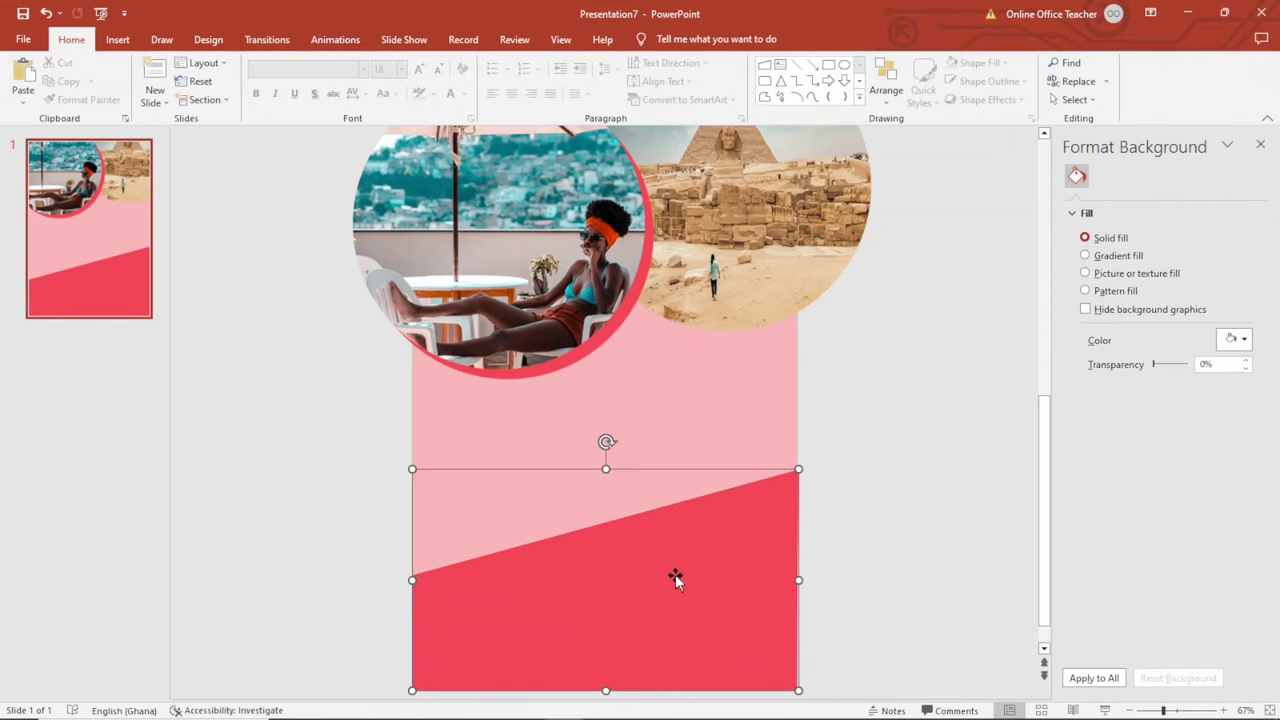
click(168, 64)
click(168, 104)
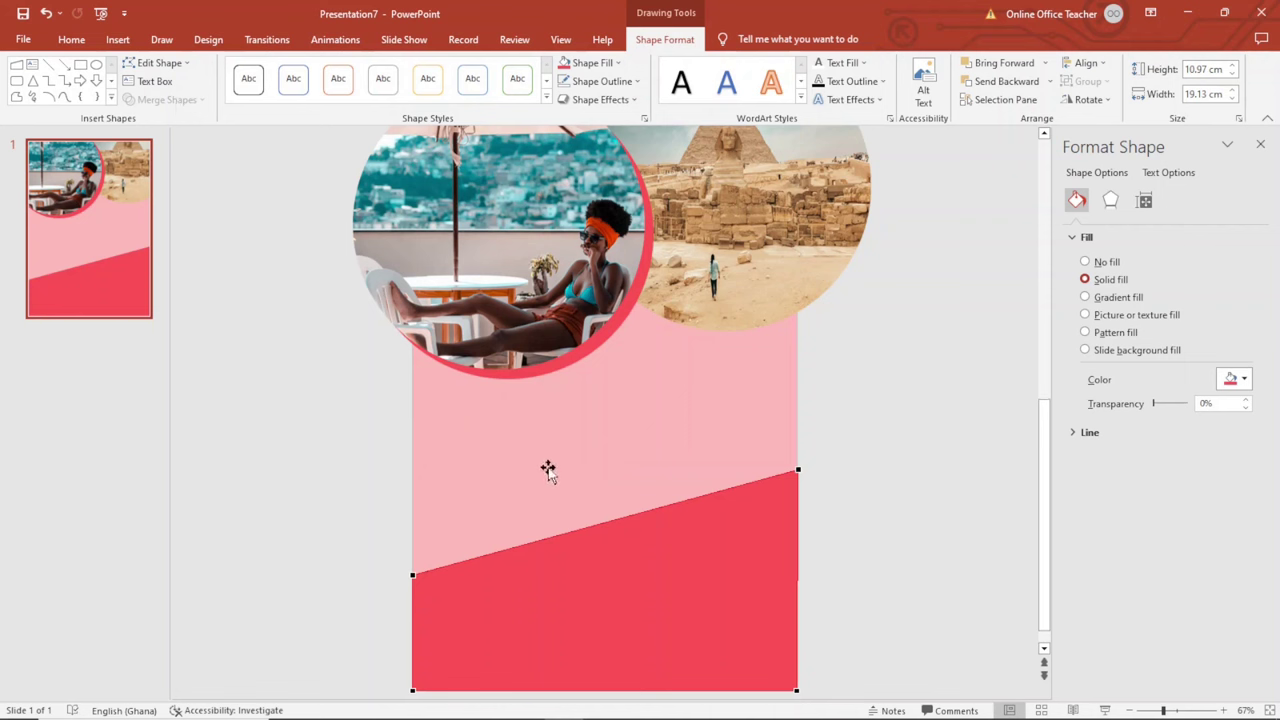
right_click(600, 526)
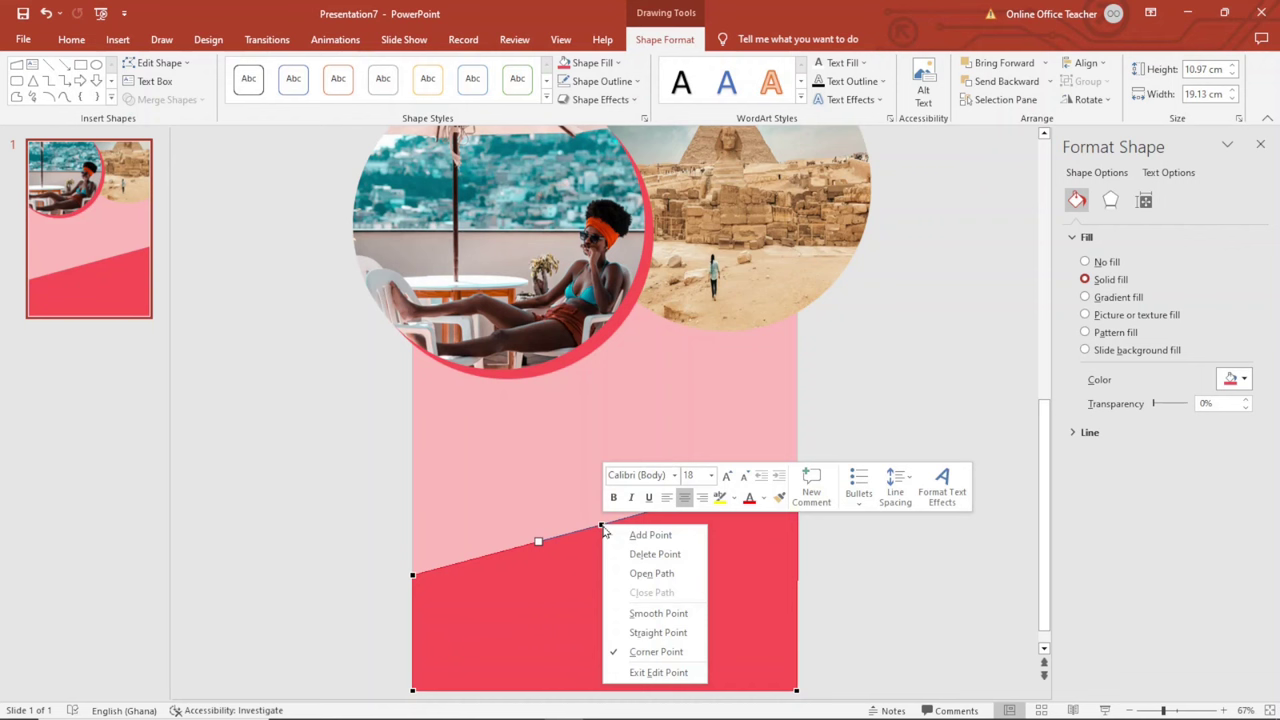
click(667, 536)
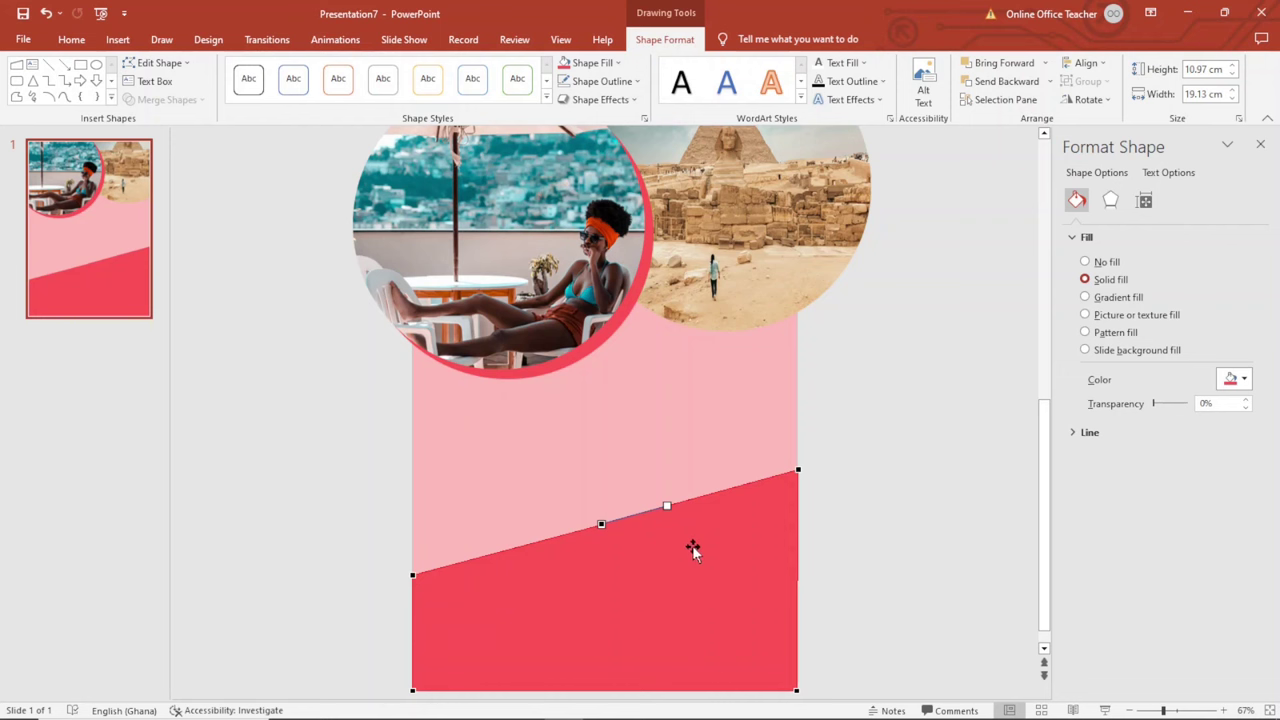
mouse_move(667, 505)
mouse_down()
mouse_move(714, 463)
mouse_move(683, 438)
mouse_up()
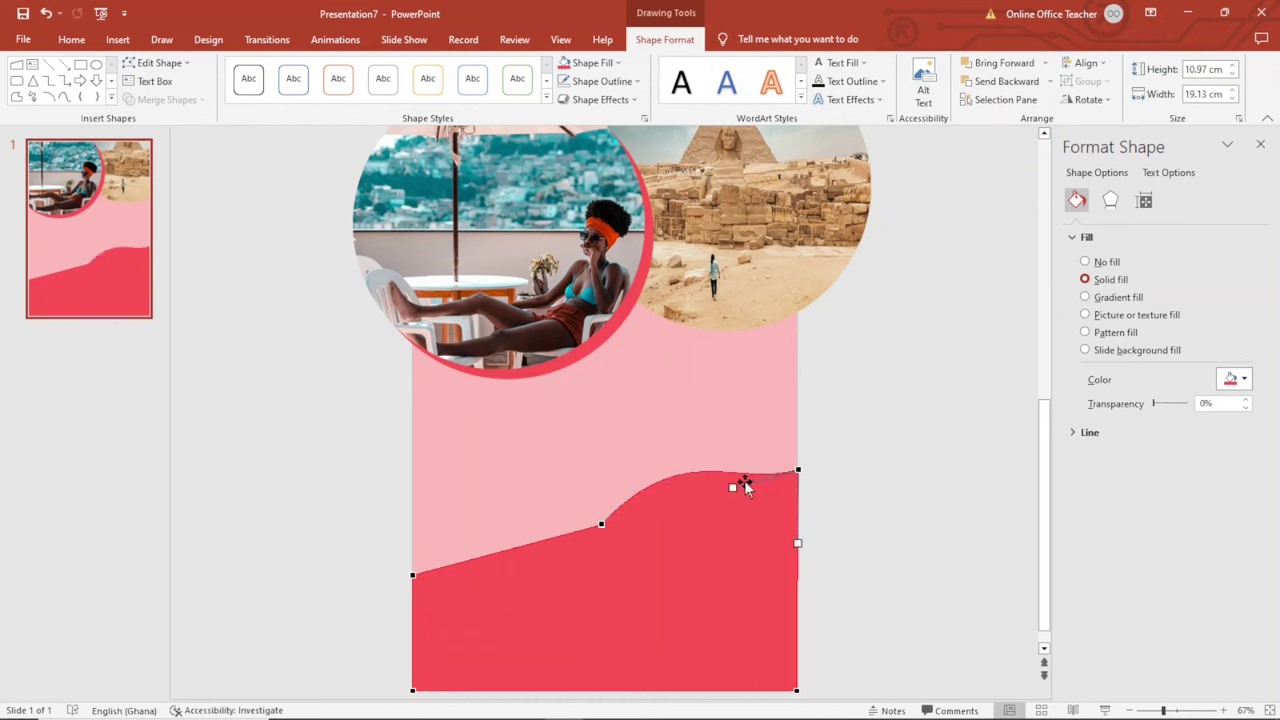
drag(733, 472, 743, 442)
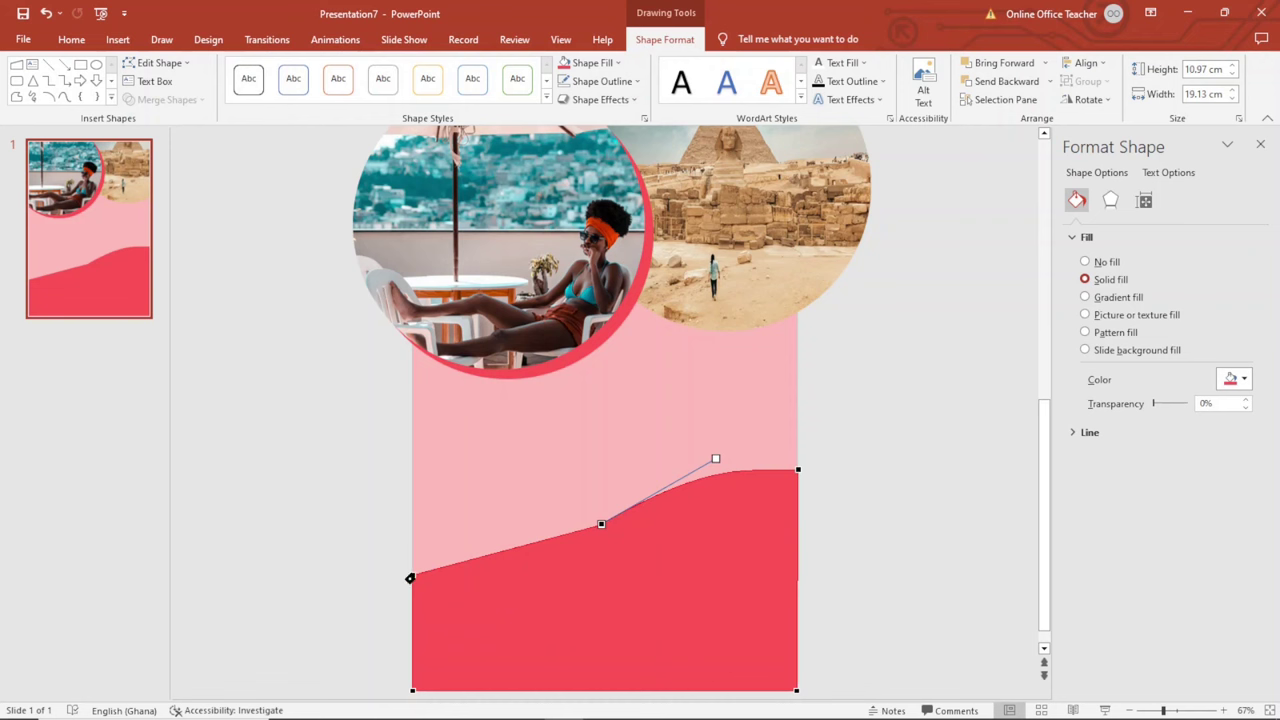
- Curve and smooth the left end of the wave's top edge
click(410, 577)
drag(476, 557, 473, 540)
click(601, 523)
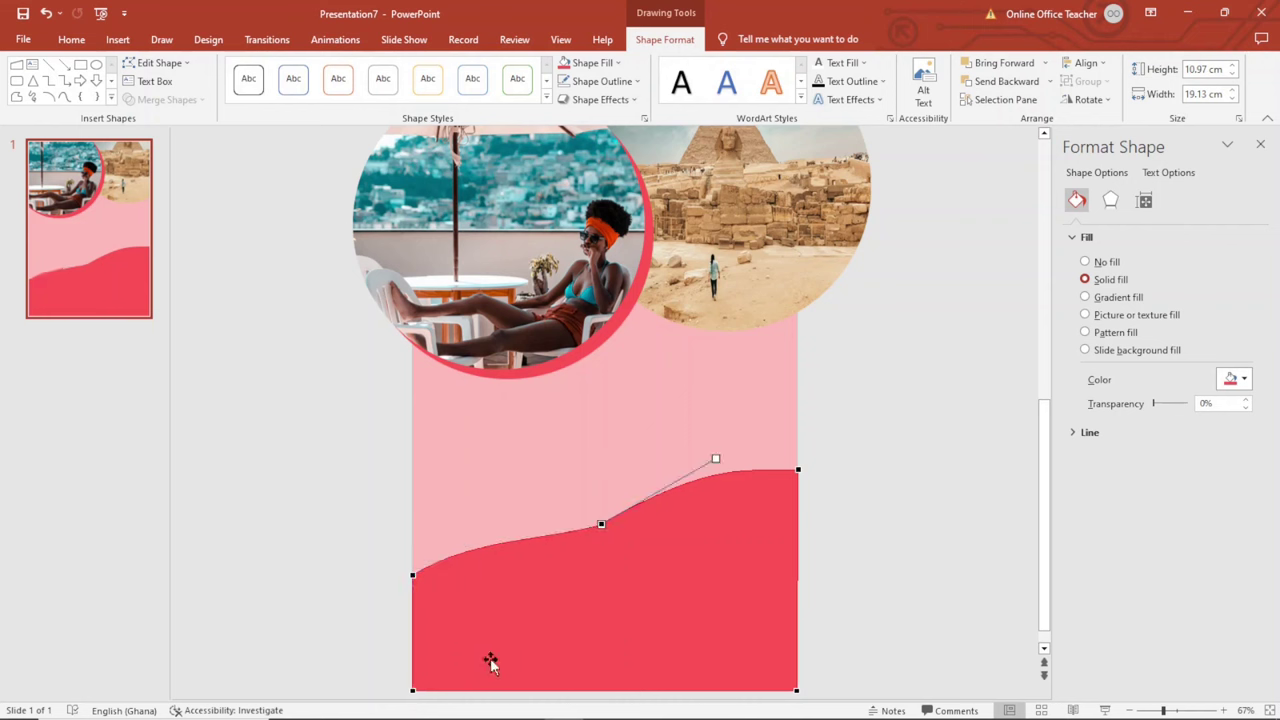
click(410, 577)
drag(407, 595, 411, 600)
click(911, 588)
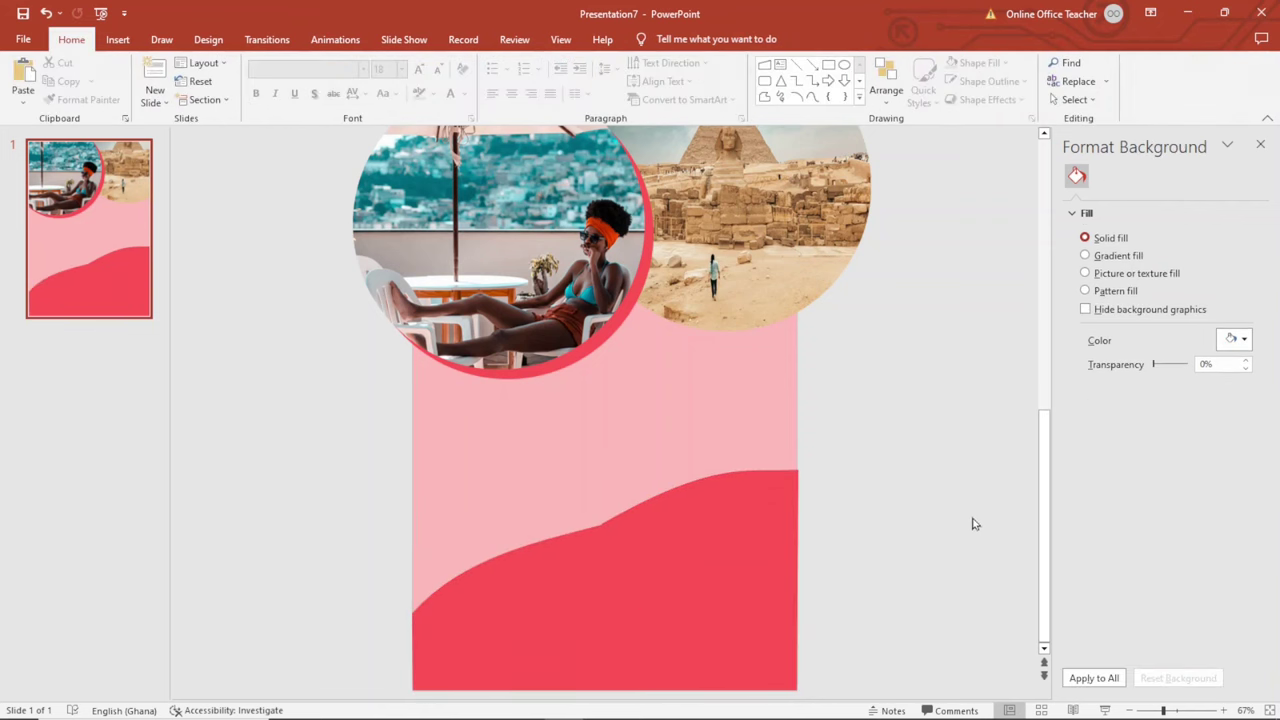
- Draw a text box below the beach photo circle and type 'Let's Start'
click(118, 40)
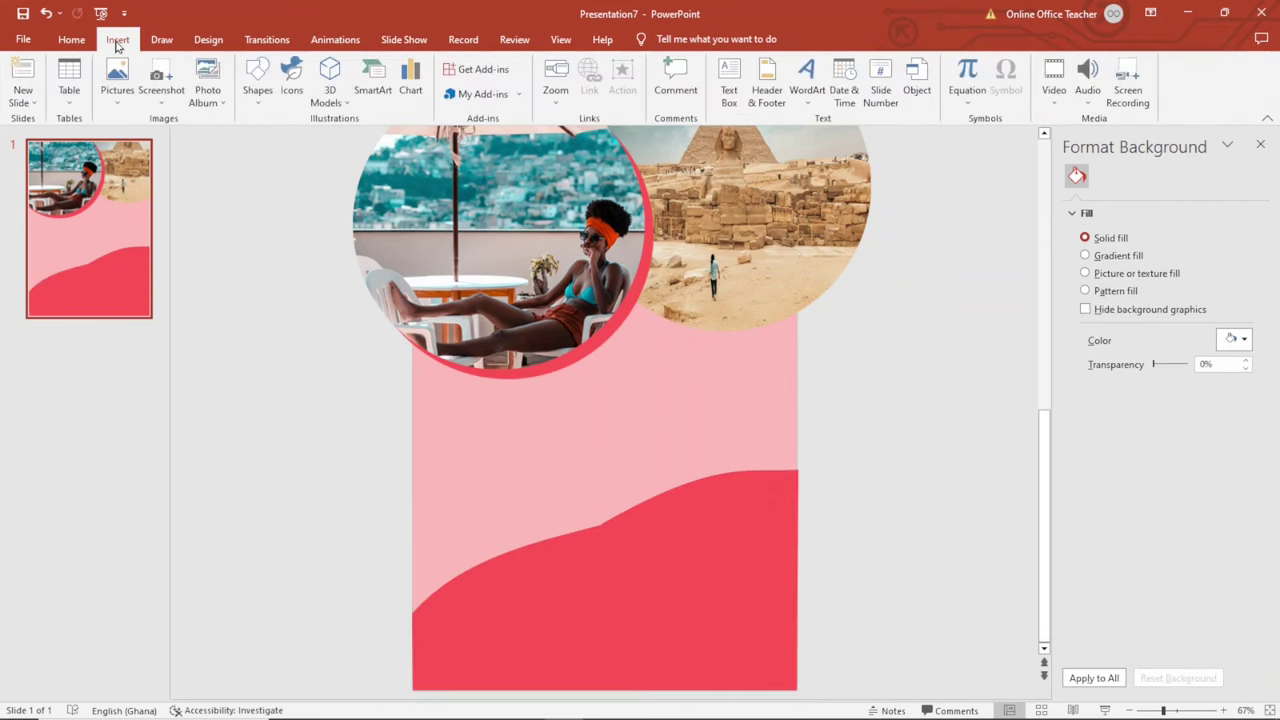
click(733, 72)
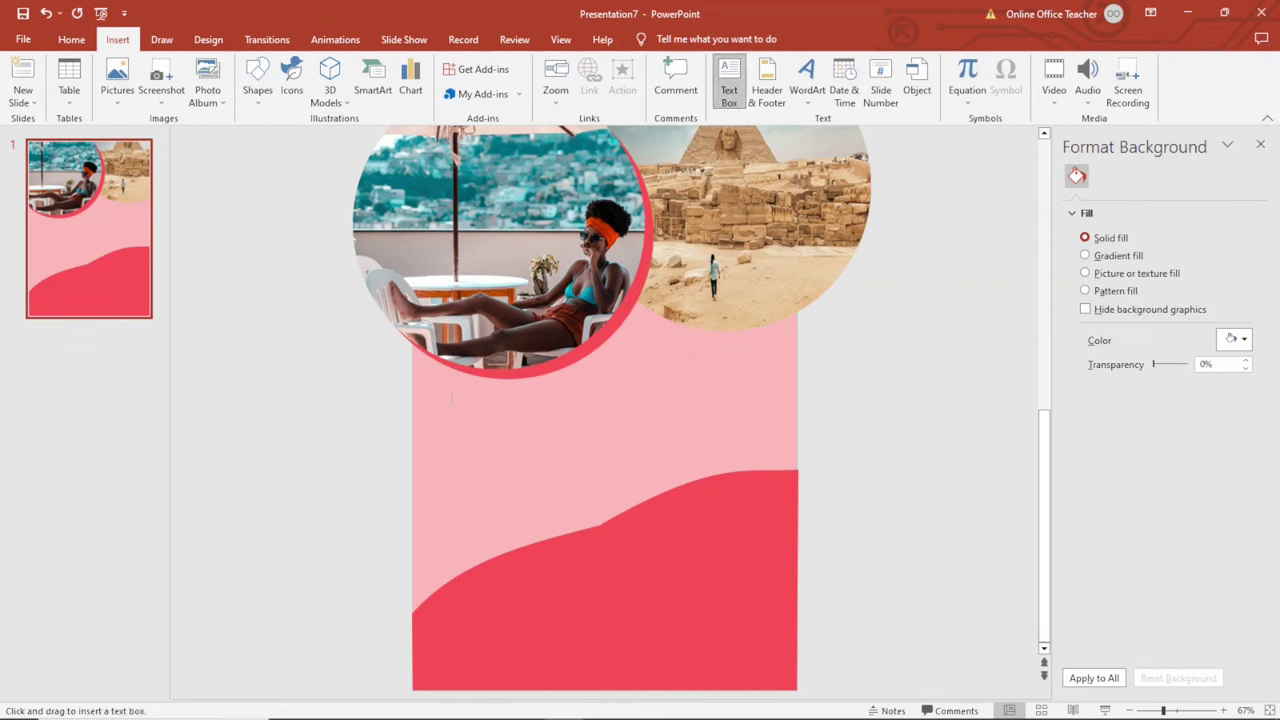
drag(451, 400, 605, 438)
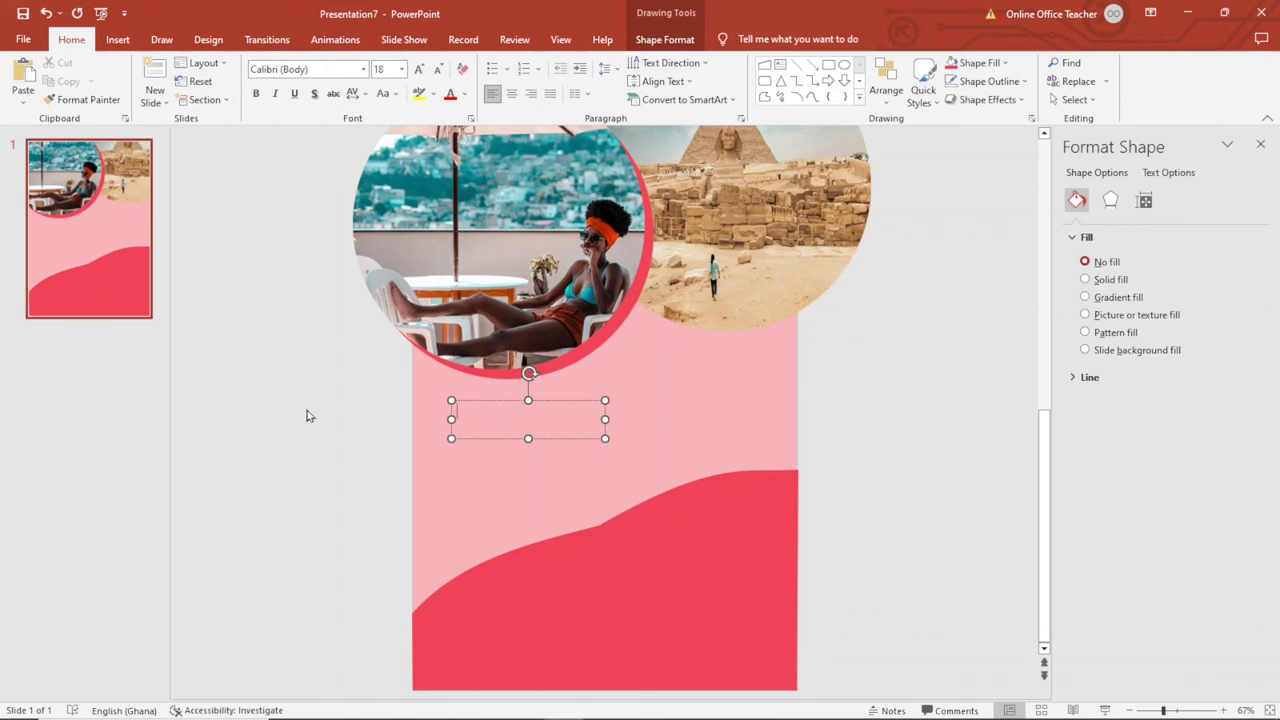
text(Let's Start)
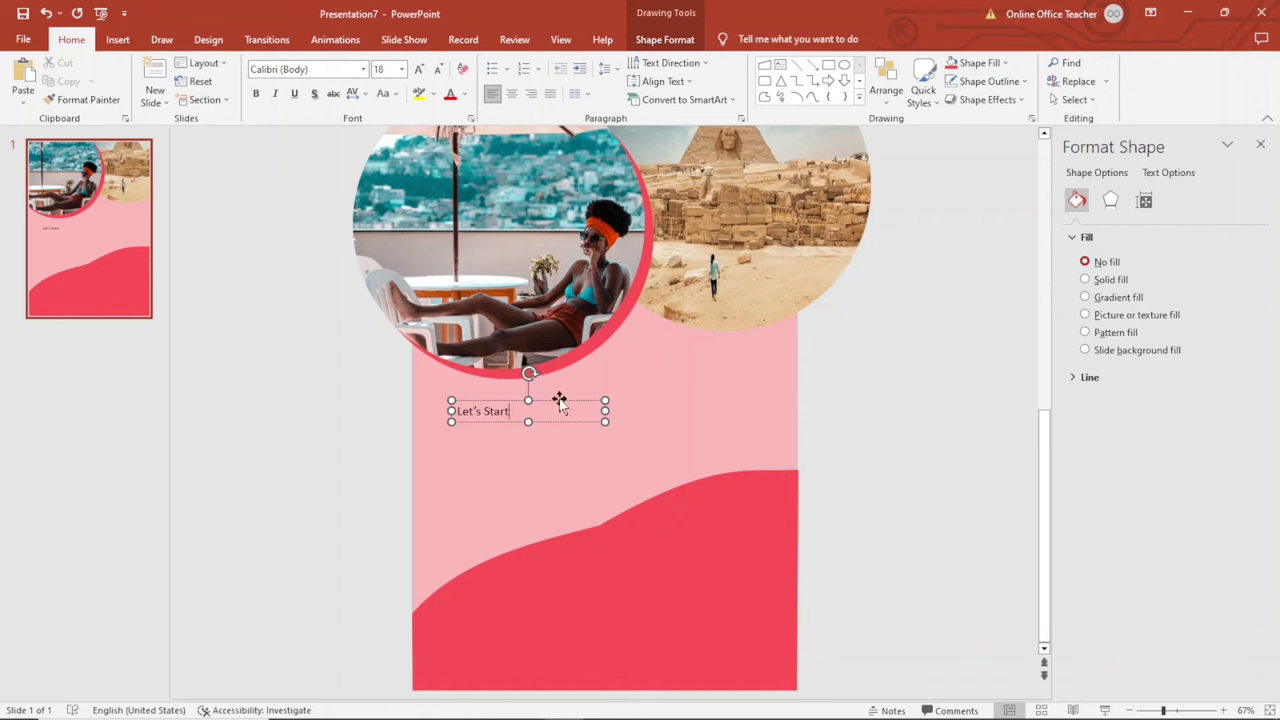
click(548, 401)
- Set the Let's Start text to Georgia 28 pt and narrow its text box
click(364, 69)
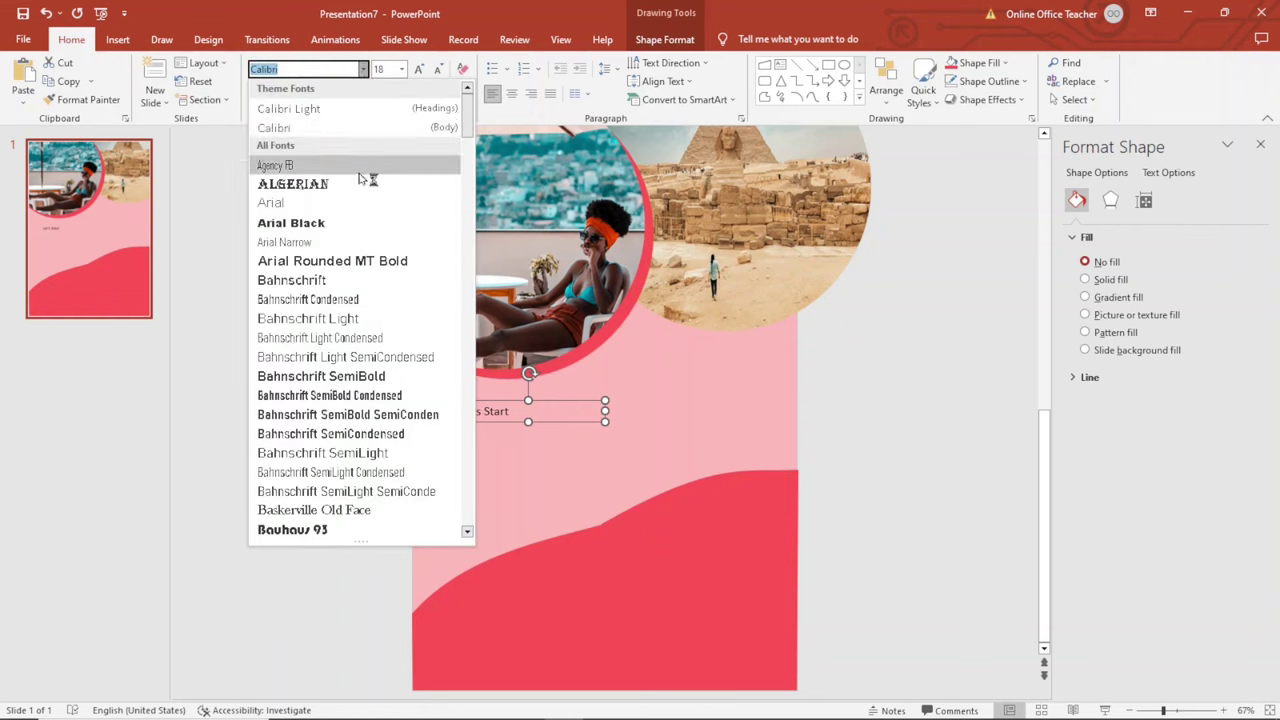
scroll(362, 280, down, 1)
scroll(366, 331, down, 5)
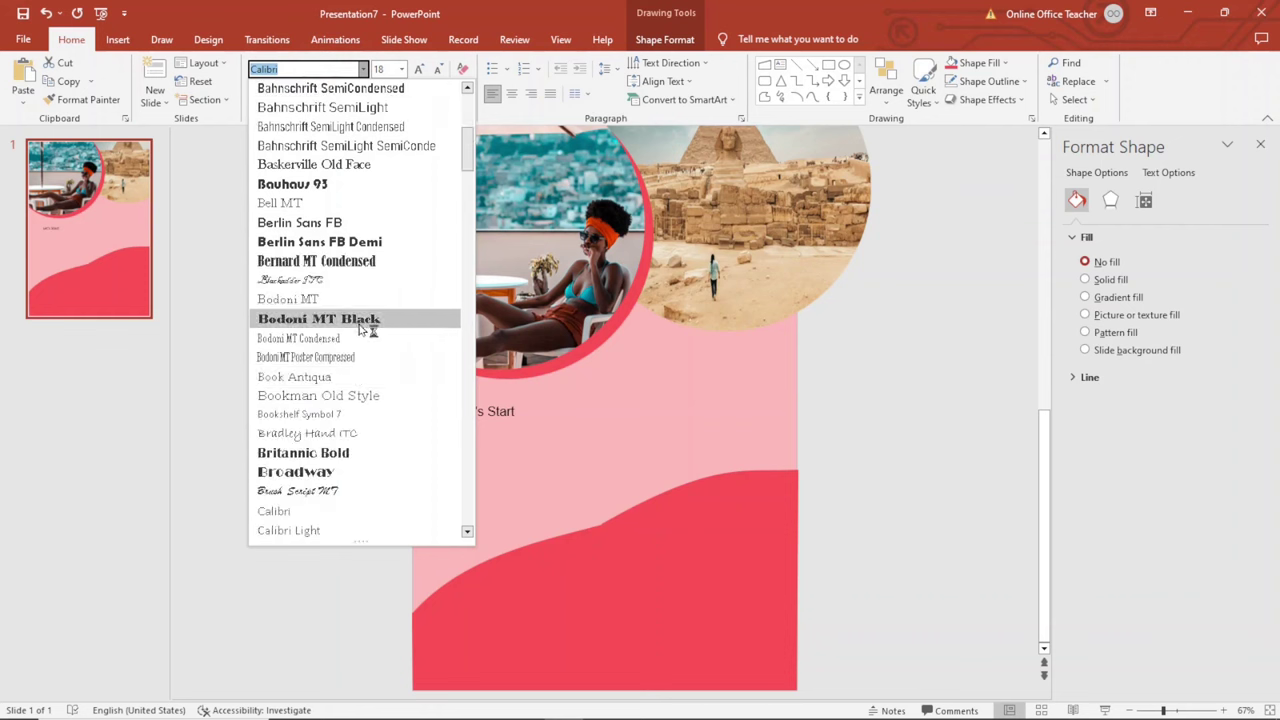
scroll(348, 395, down, 20)
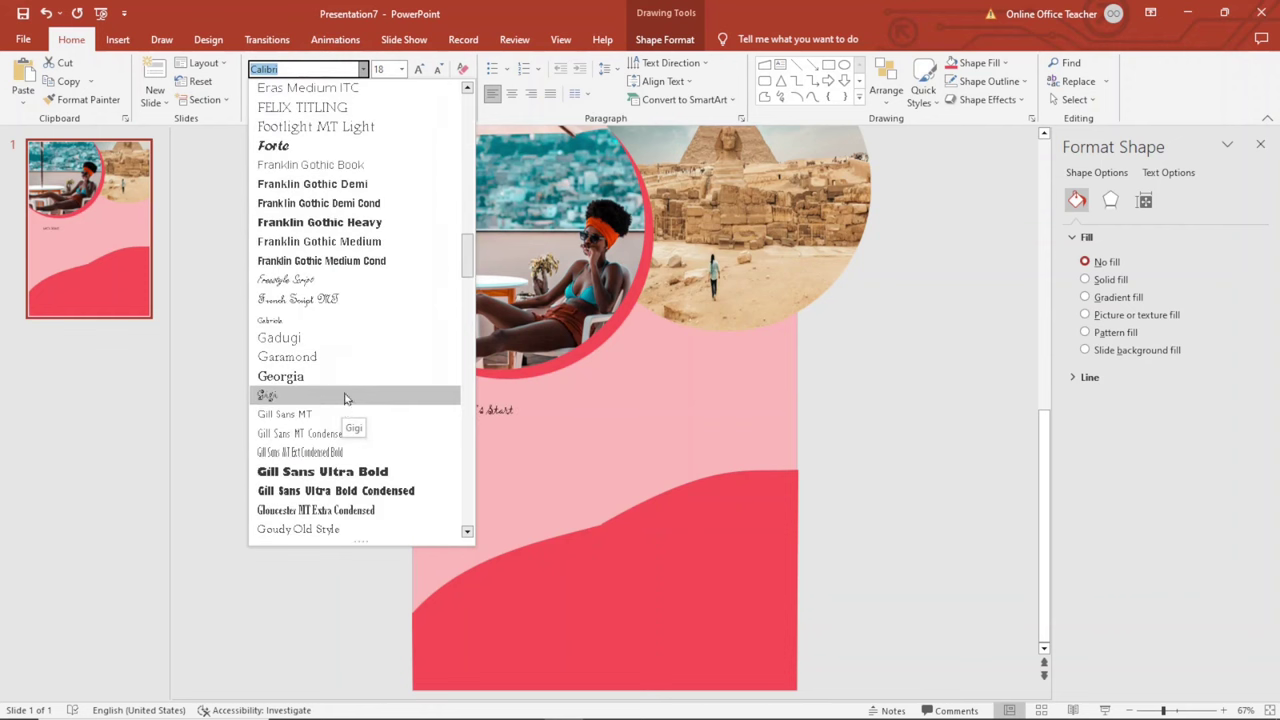
click(290, 376)
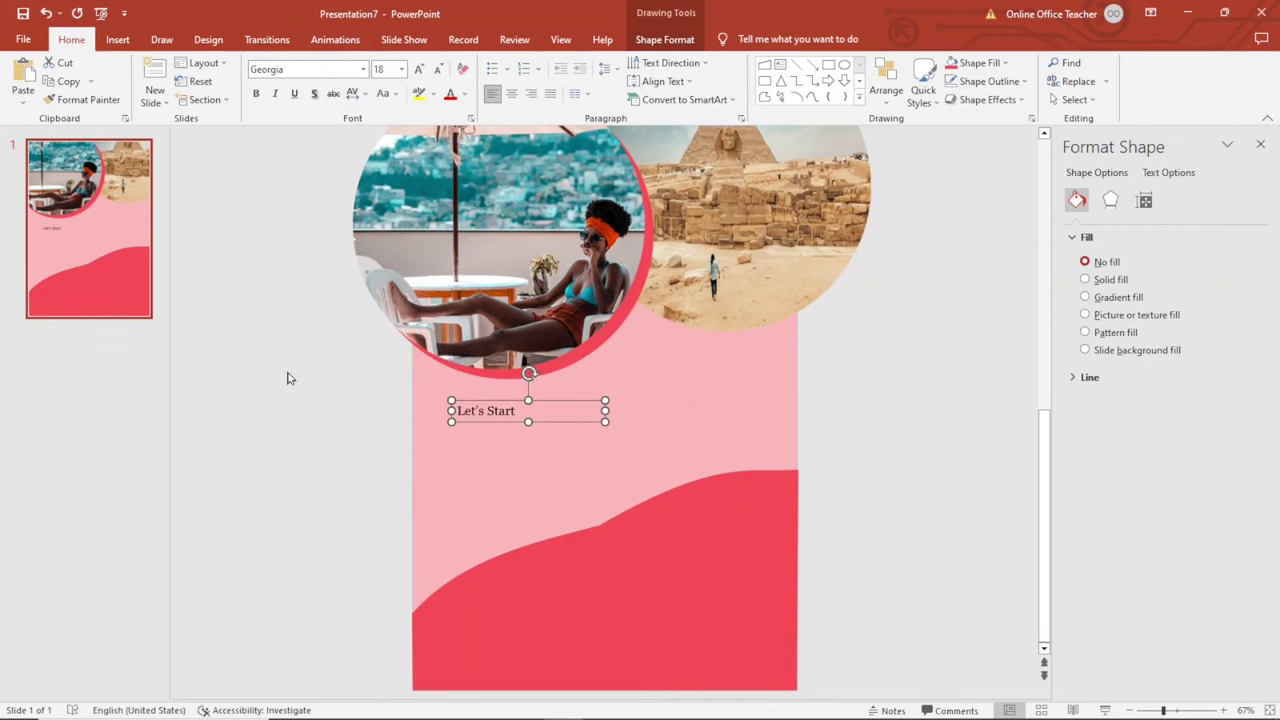
click(419, 70)
click(419, 70)
click(419, 70)
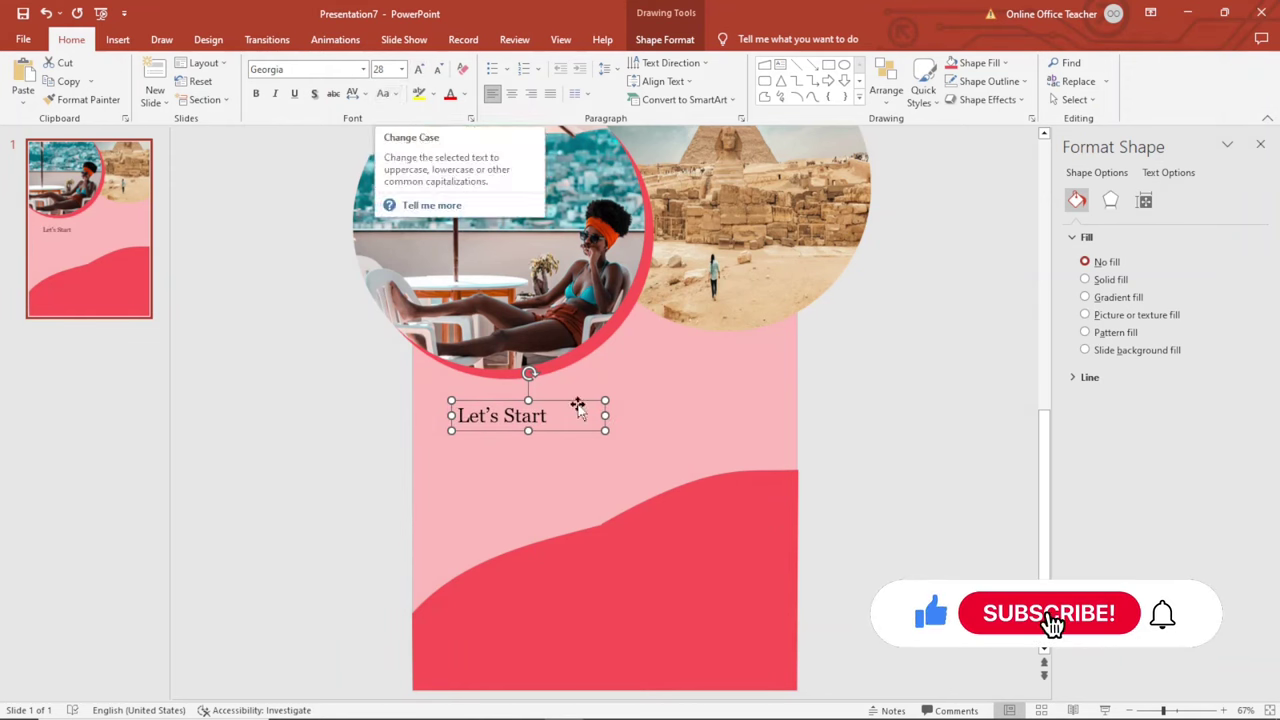
drag(605, 415, 561, 415)
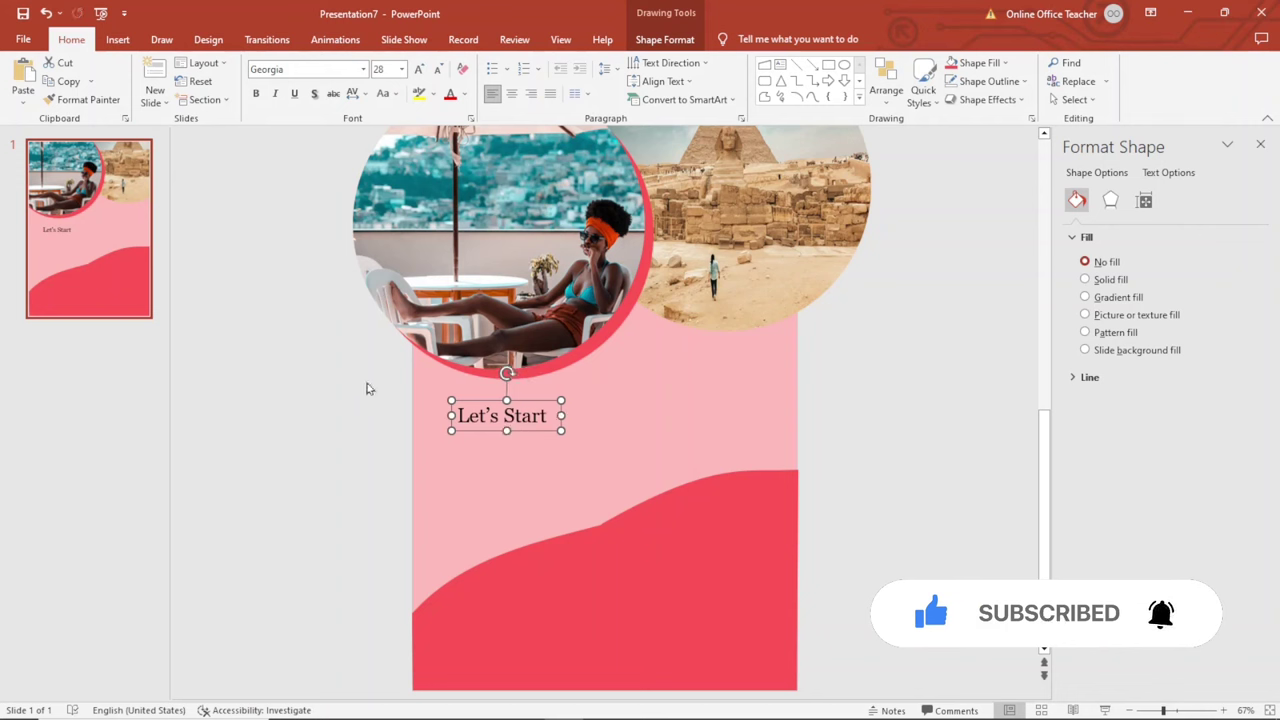
click(62, 82)
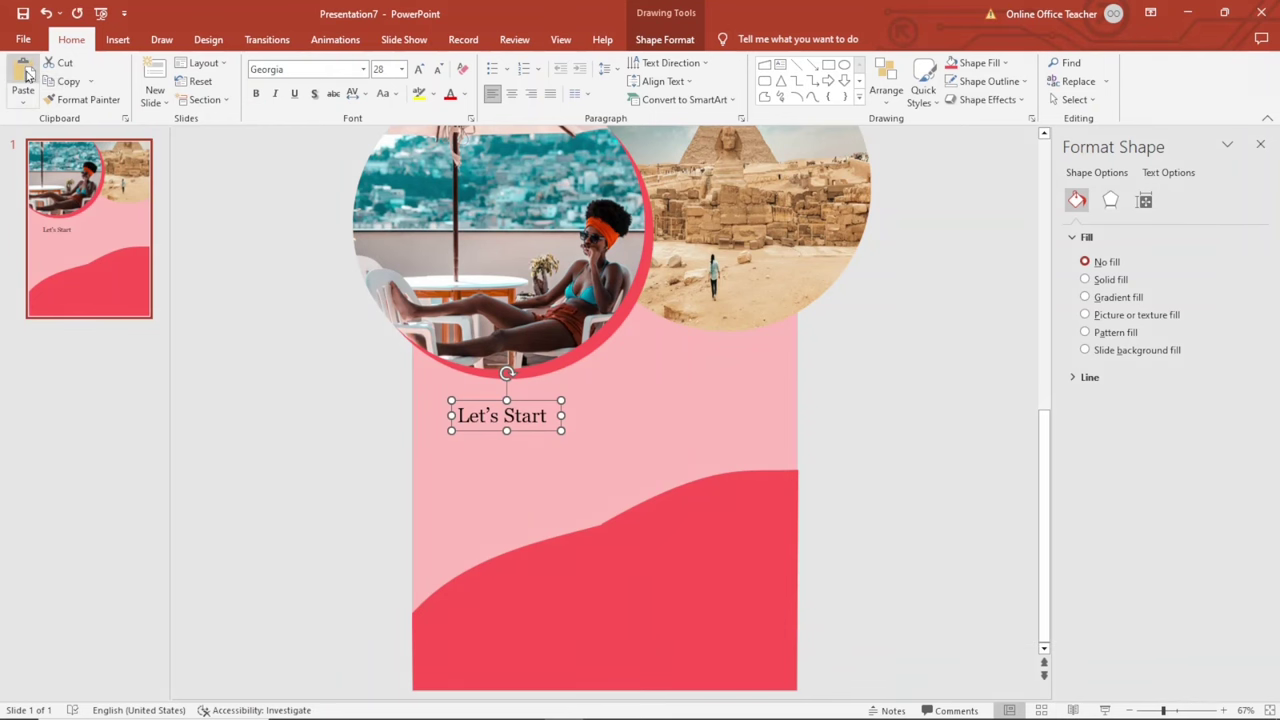
- Duplicate the Let's Start box below the original and retype it as 'YOUR TRAVEL'
click(23, 80)
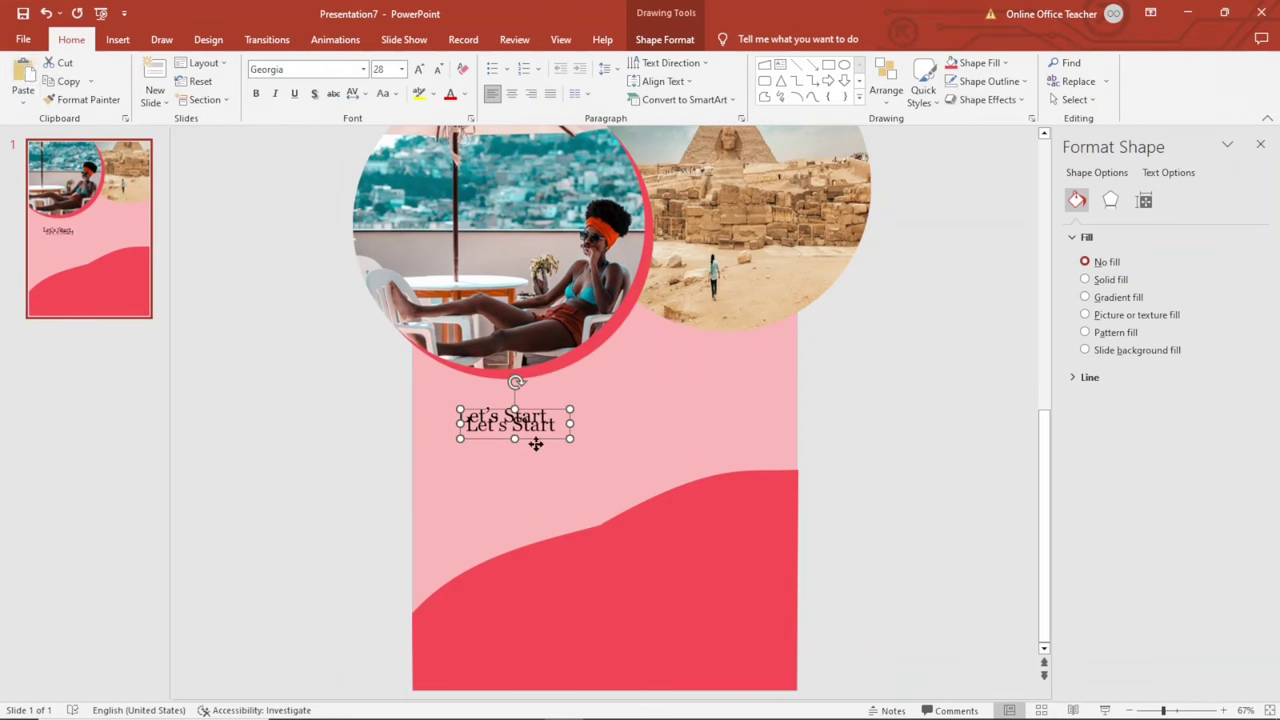
drag(536, 444, 529, 466)
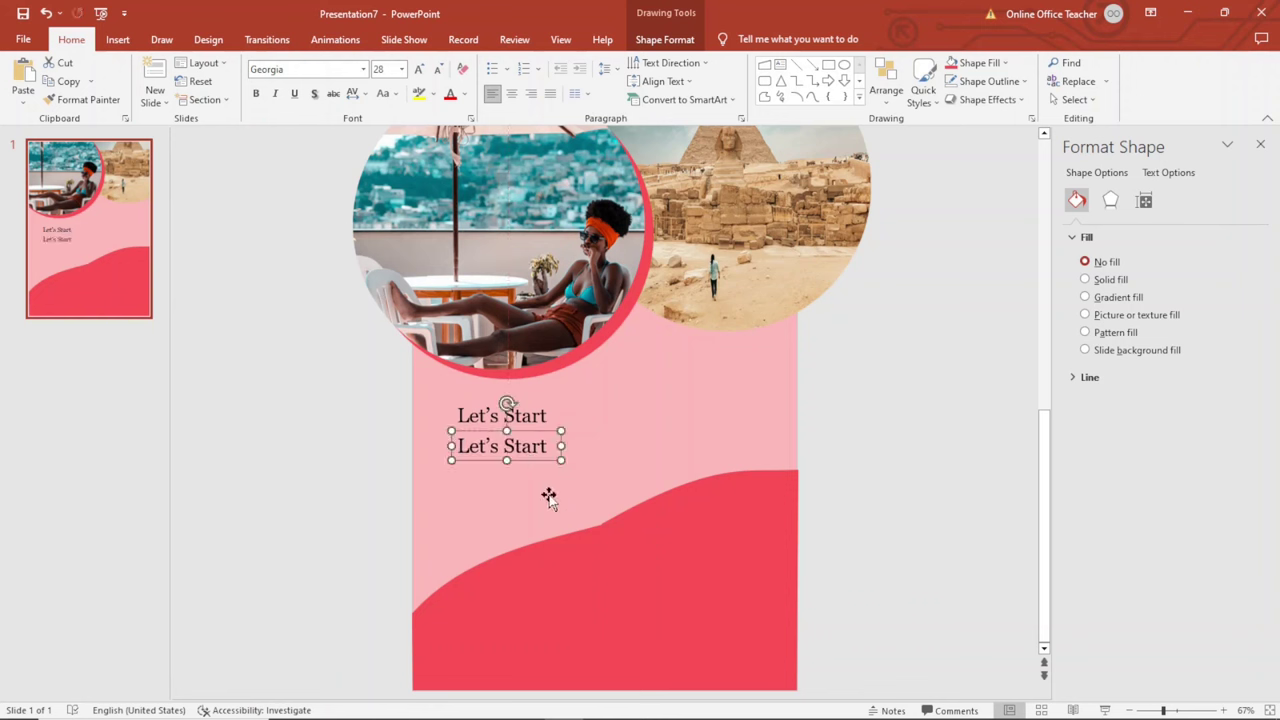
drag(548, 446, 457, 446)
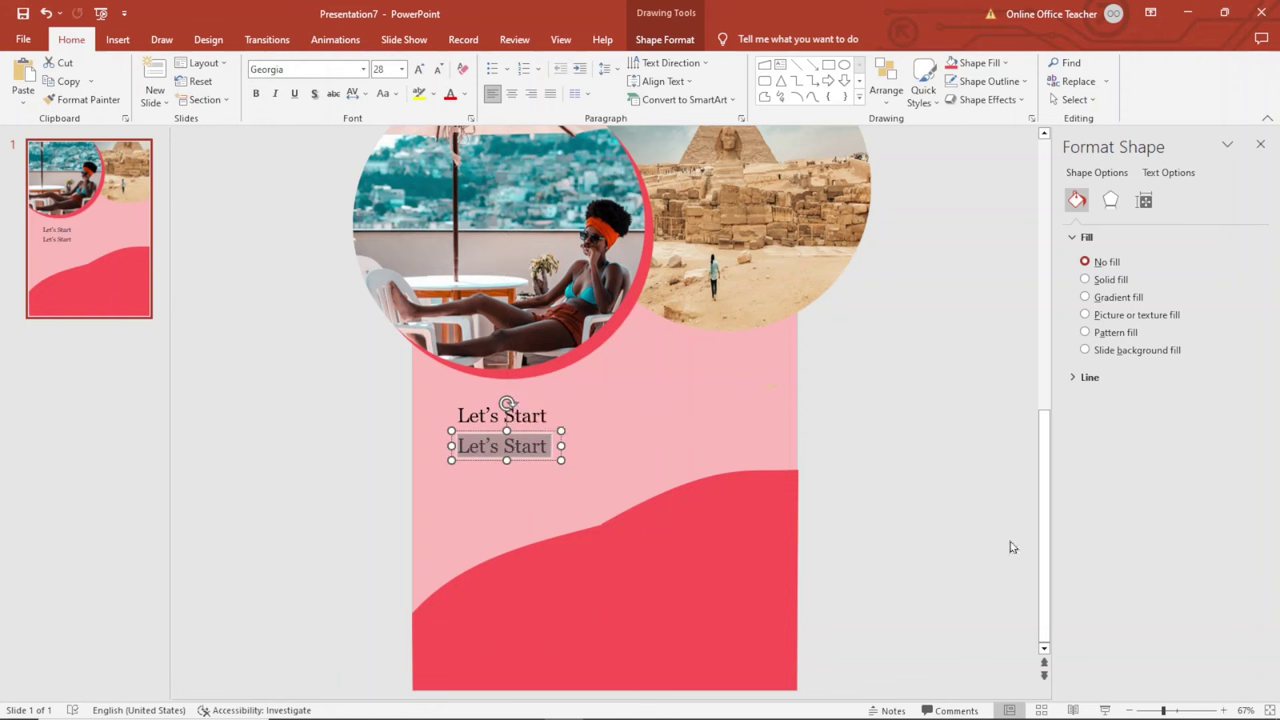
text(YOUR TRAVEL)
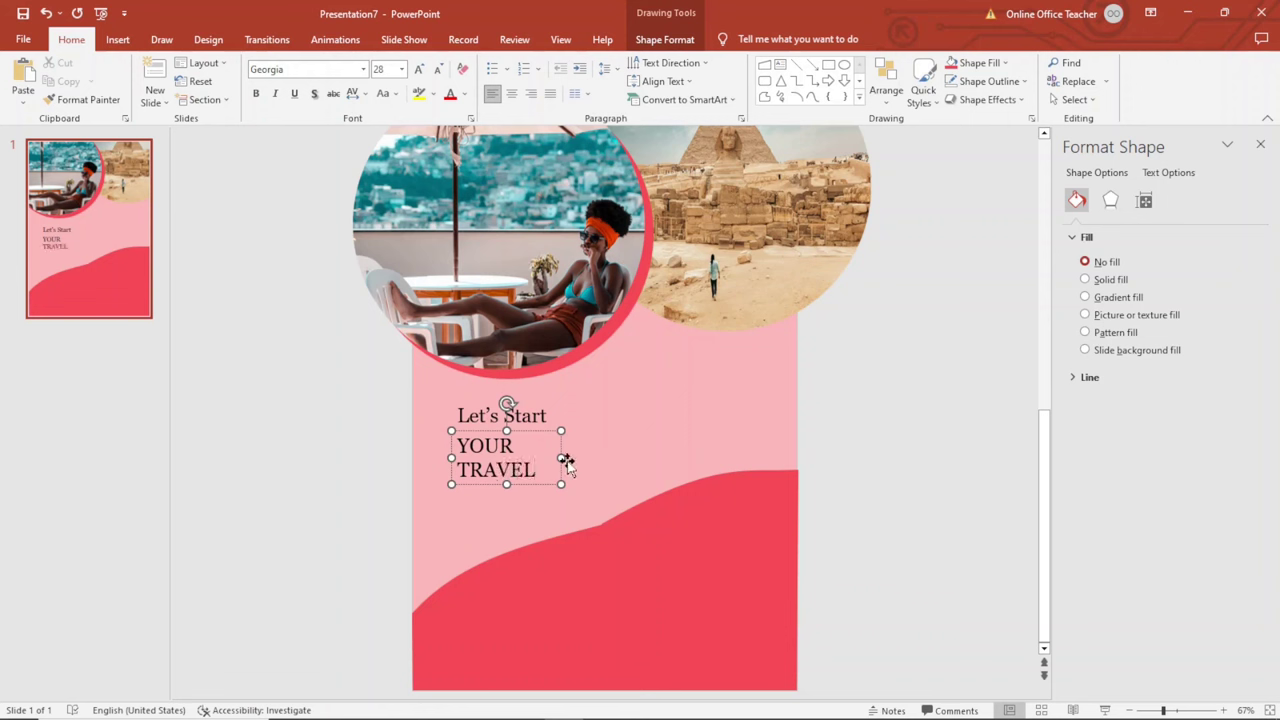
drag(561, 457, 602, 465)
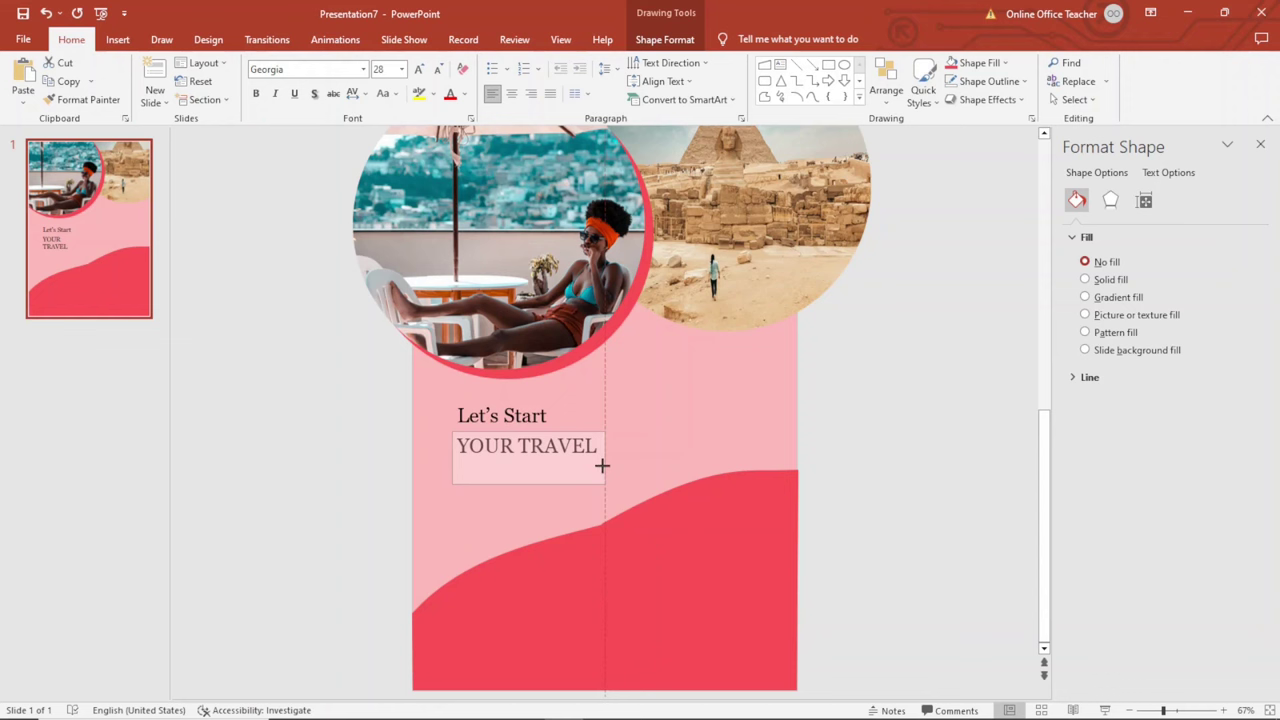
drag(602, 465, 625, 465)
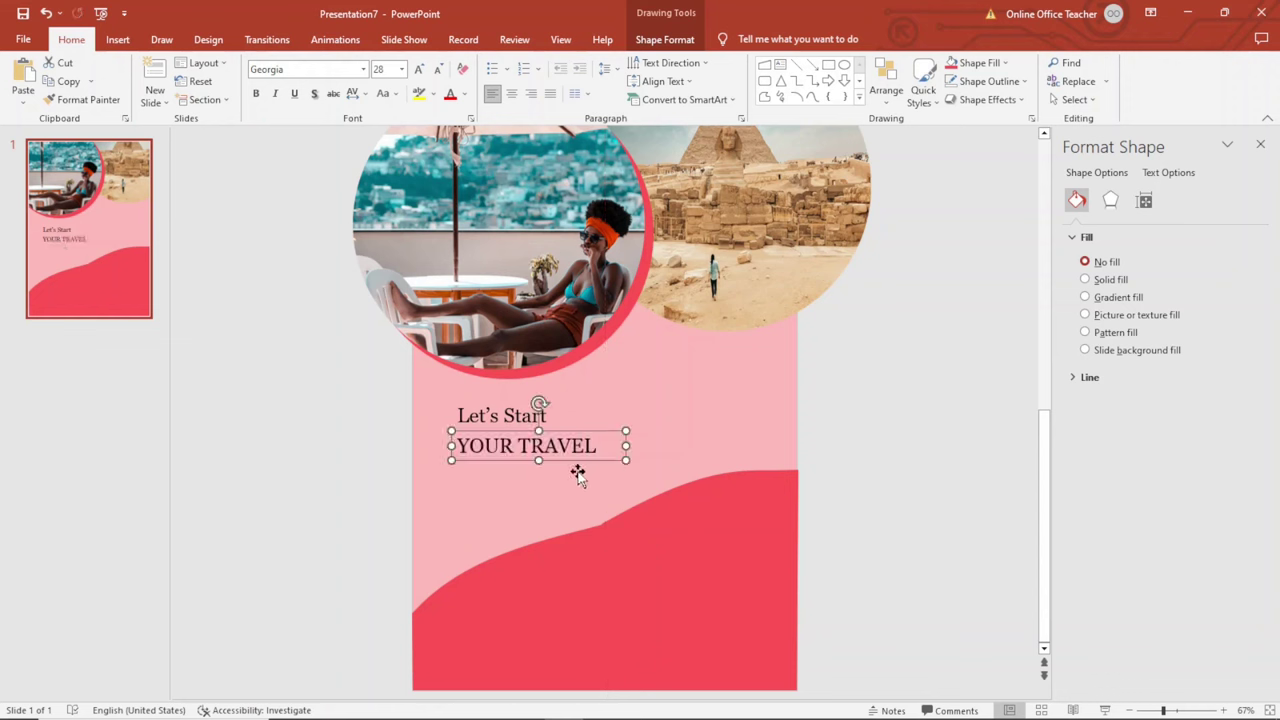
- Set YOUR TRAVEL in Impact at 60 pt, widening the box to keep one line
click(364, 69)
scroll(364, 340, down, 10)
scroll(364, 340, down, 1)
scroll(364, 340, down, 3)
scroll(364, 345, down, 2)
scroll(364, 345, down, 3)
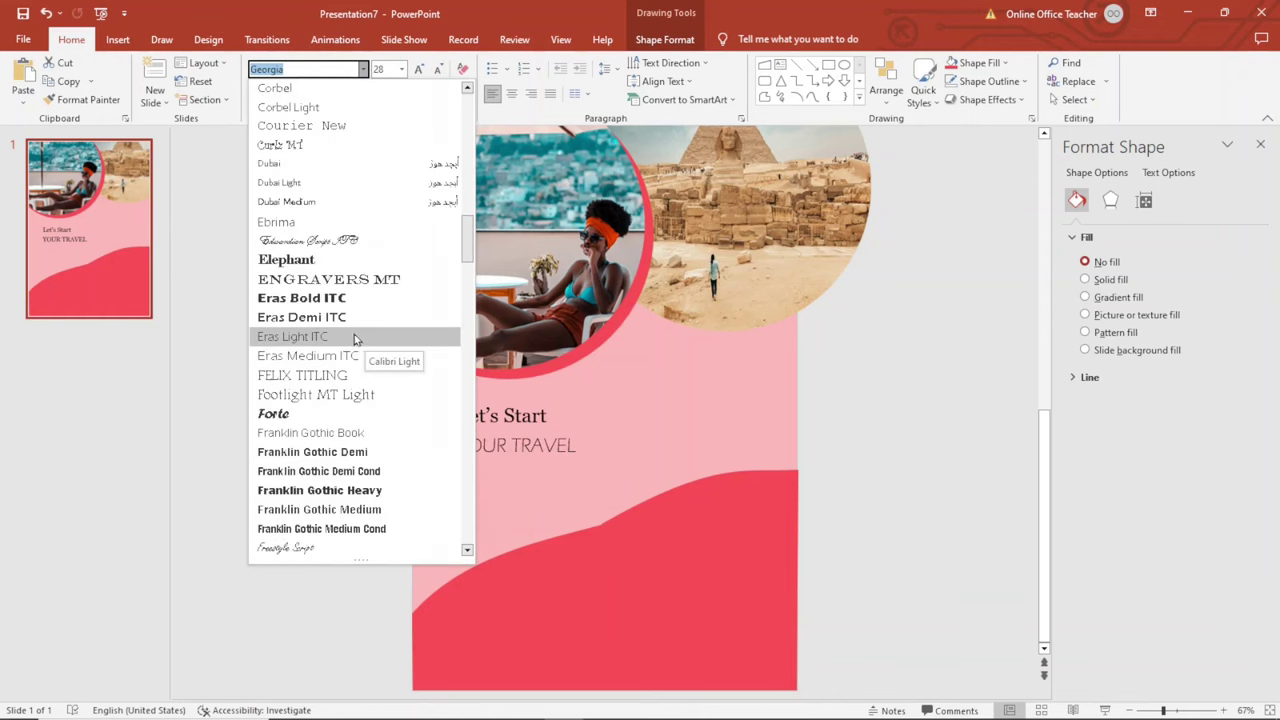
scroll(352, 350, down, 10)
scroll(345, 352, down, 1)
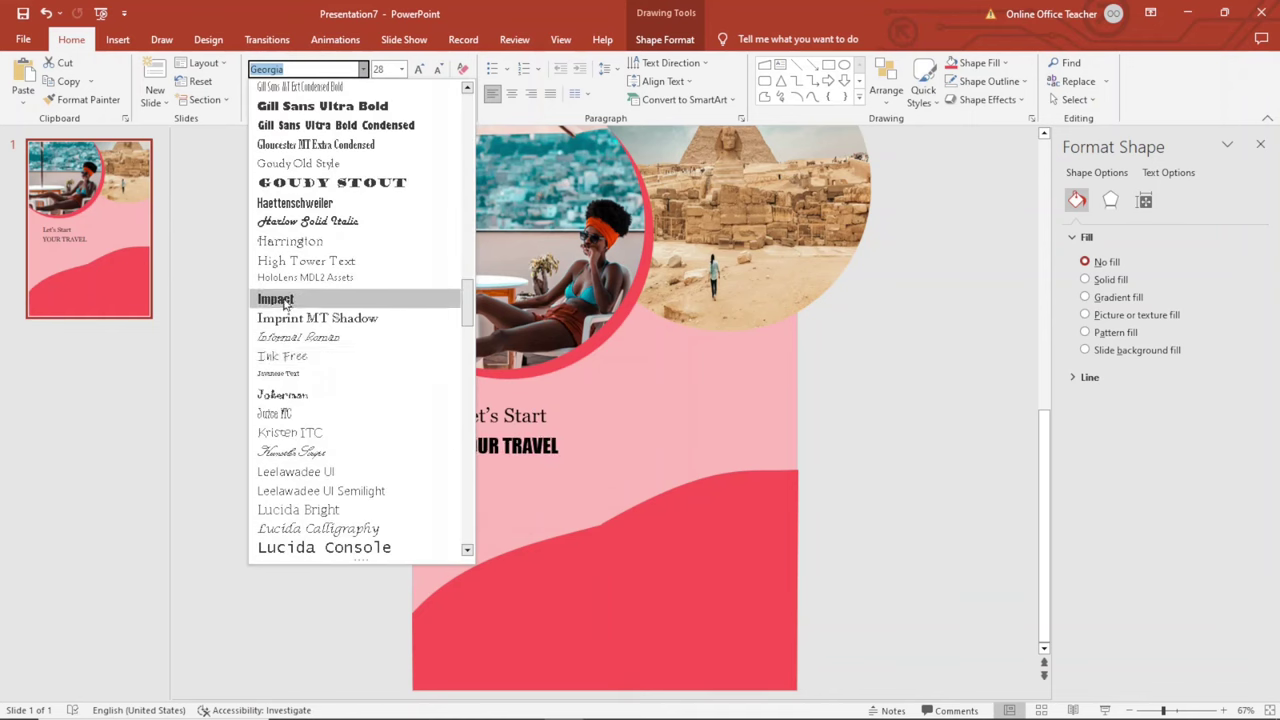
click(283, 300)
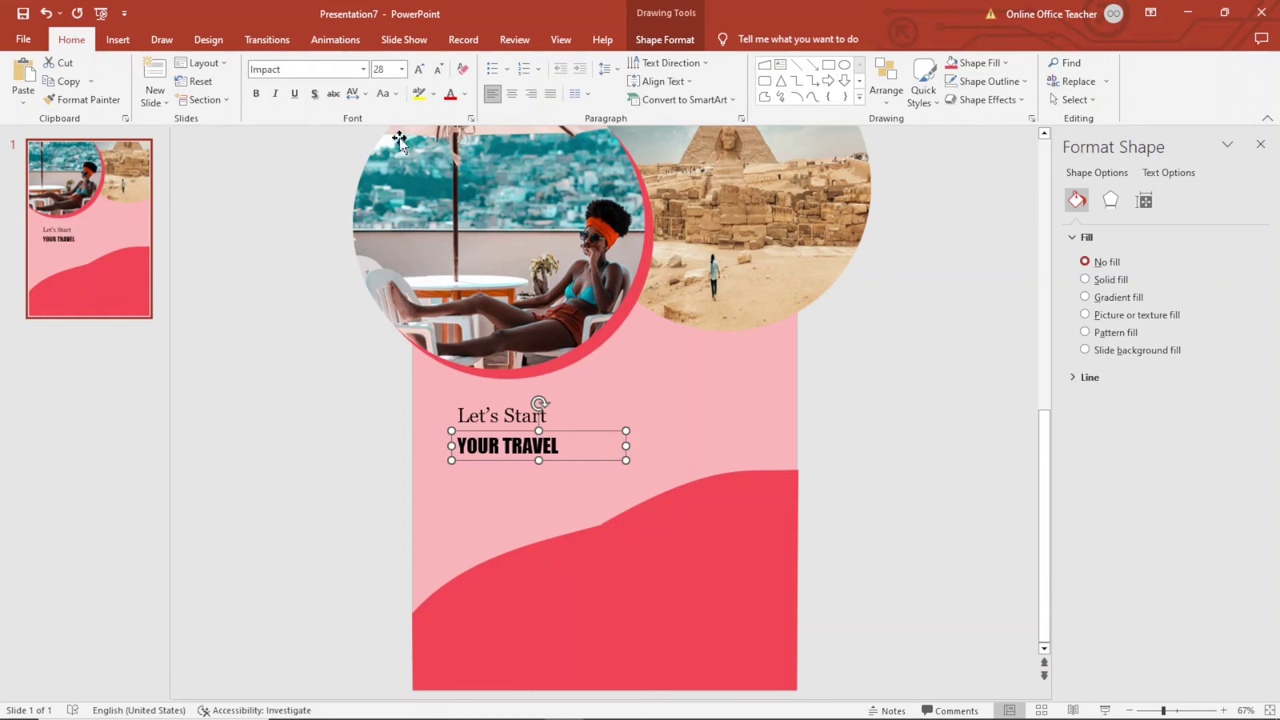
click(420, 72)
click(420, 72)
click(420, 72)
click(420, 72)
click(420, 72)
click(420, 72)
click(420, 72)
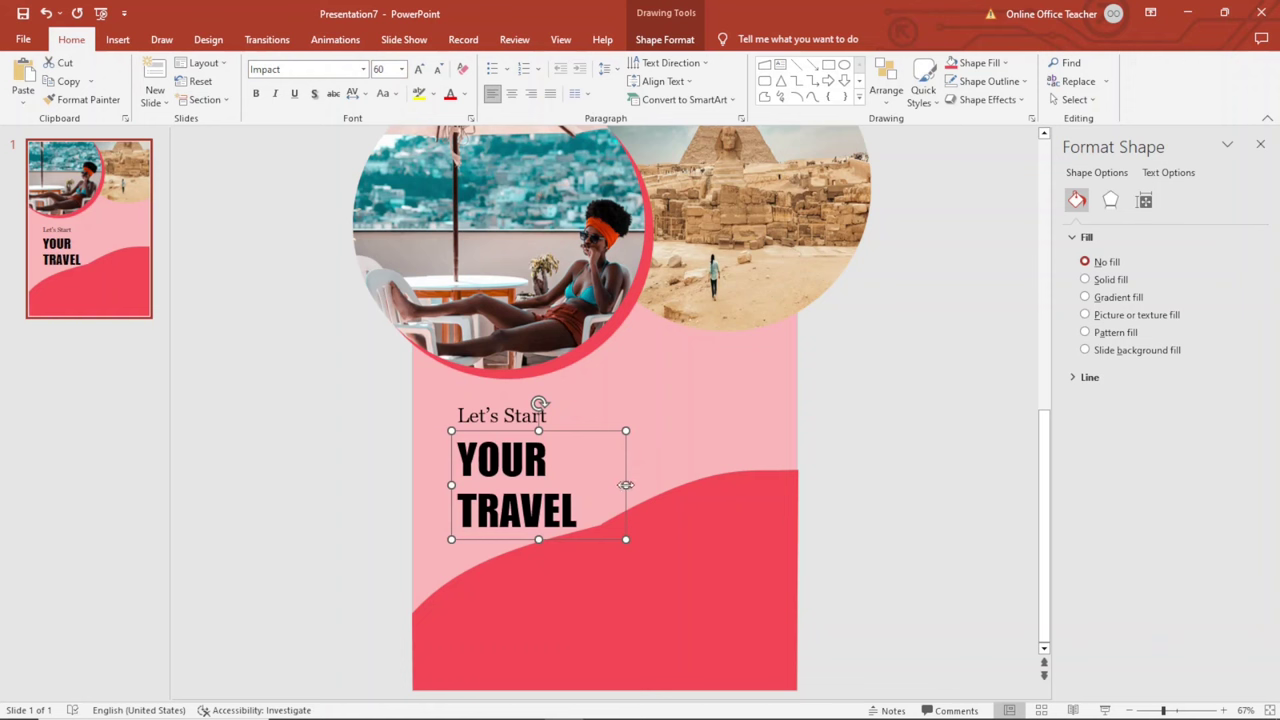
drag(626, 486, 688, 484)
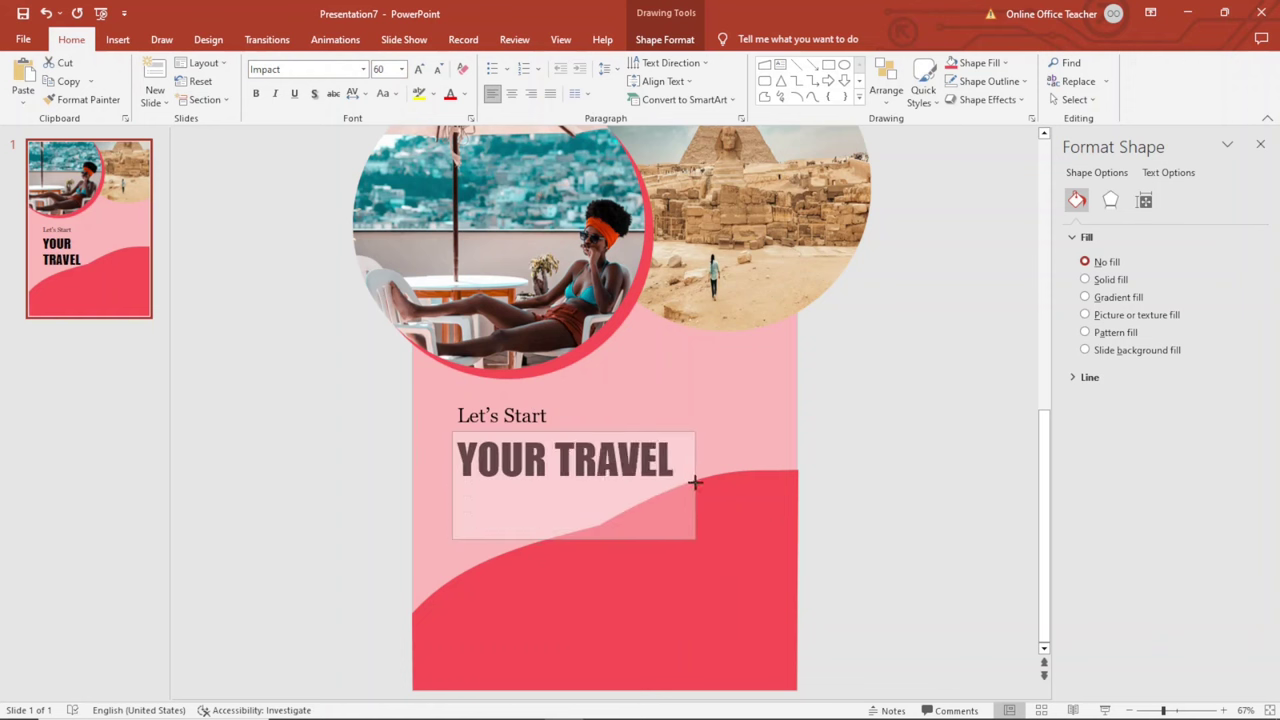
drag(688, 484, 688, 484)
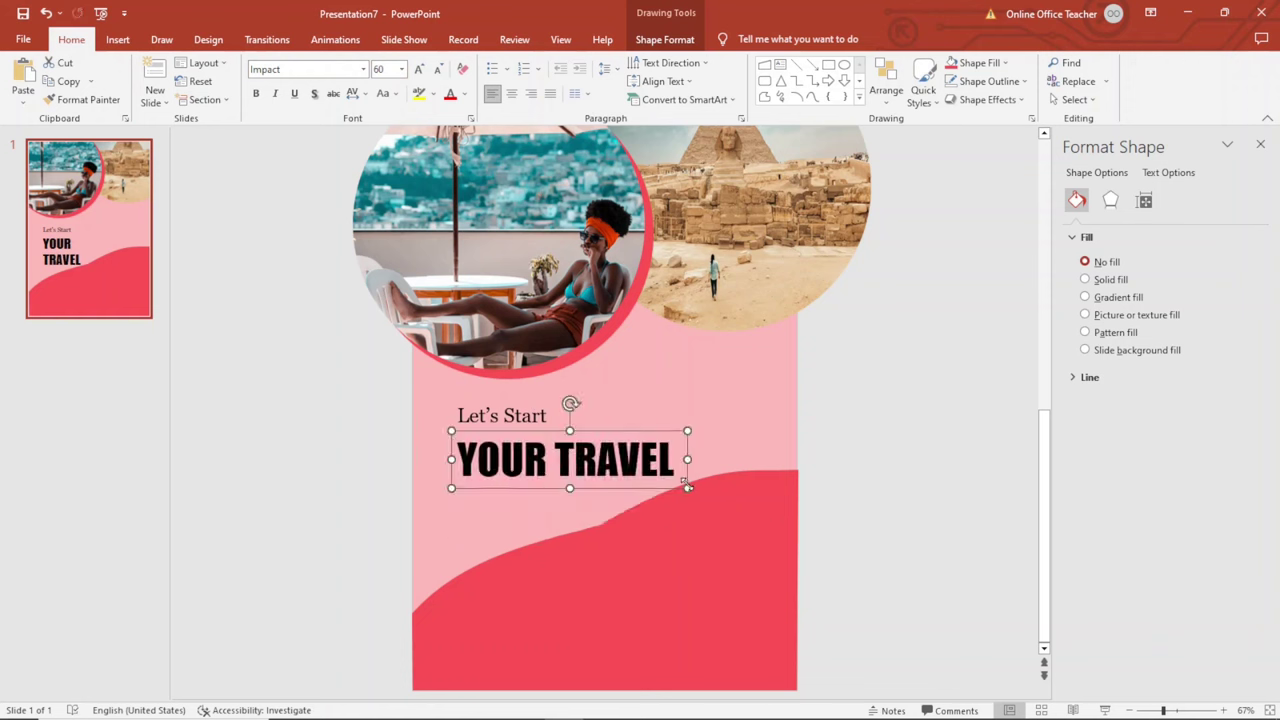
- Nudge the YOUR TRAVEL heading up slightly and colour it the recent pink-red
click(890, 492)
click(595, 430)
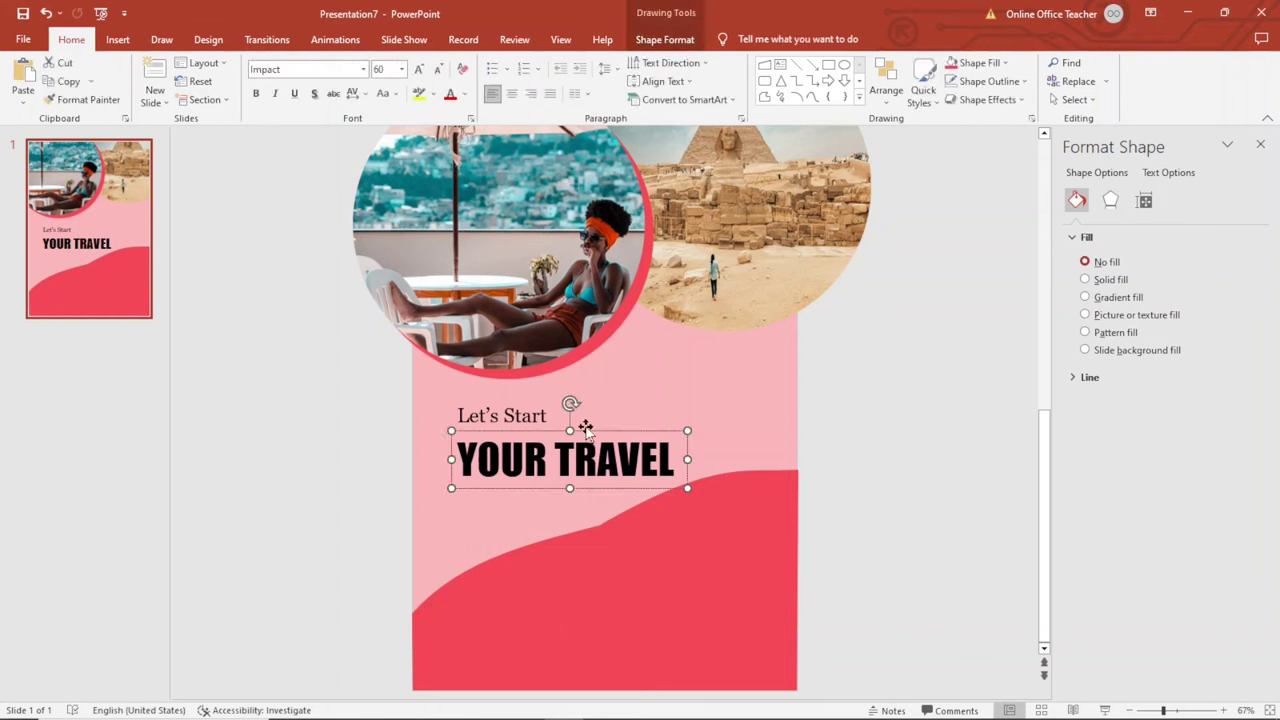
key(ctrl+Up)
key(ctrl+Up)
key(ctrl+Up)
key(ctrl+Up)
key(ctrl+Up)
key(ctrl+Up)
key(ctrl+Up)
key(ctrl+Up)
key(ctrl+Up)
key(ctrl+Up)
key(ctrl+Up)
click(466, 95)
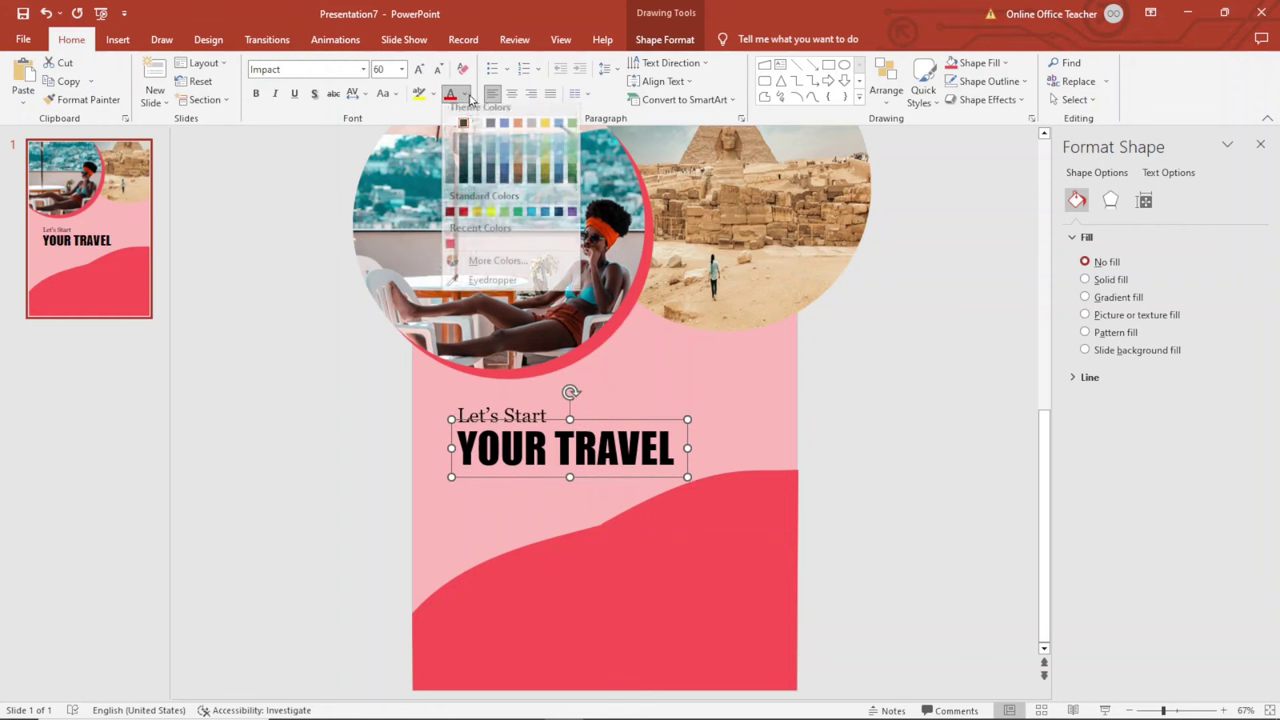
click(450, 251)
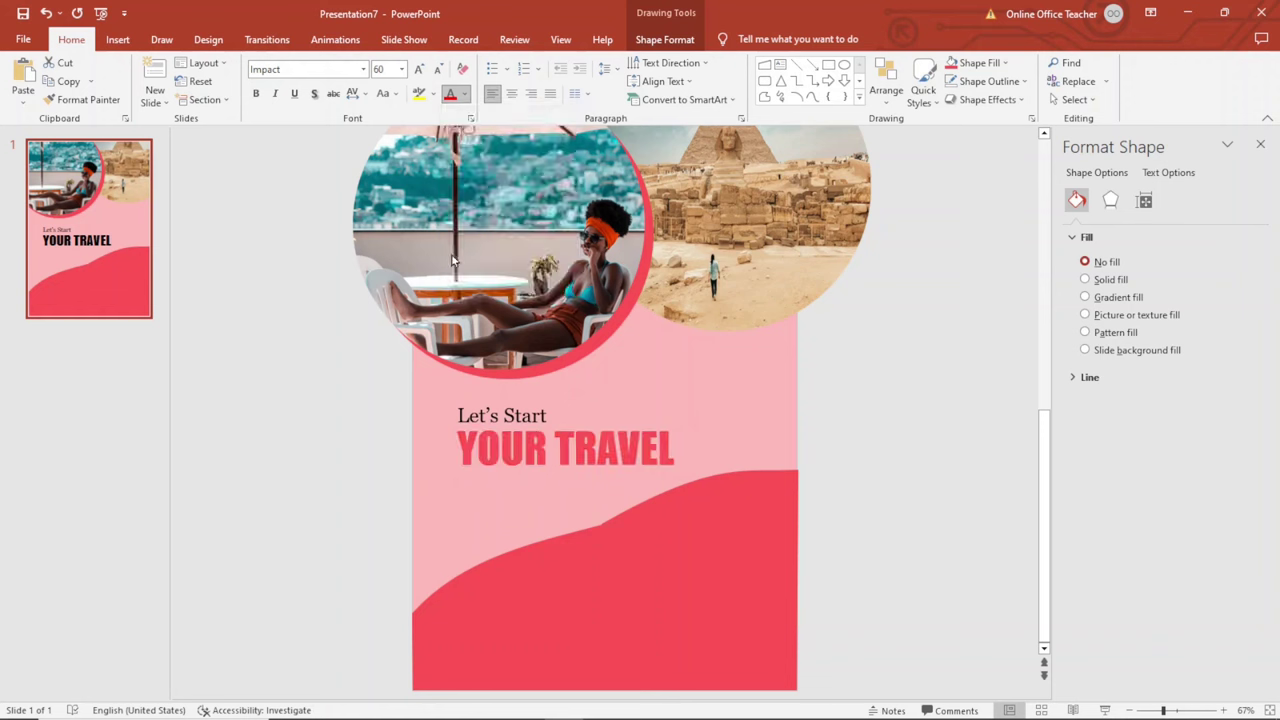
click(860, 398)
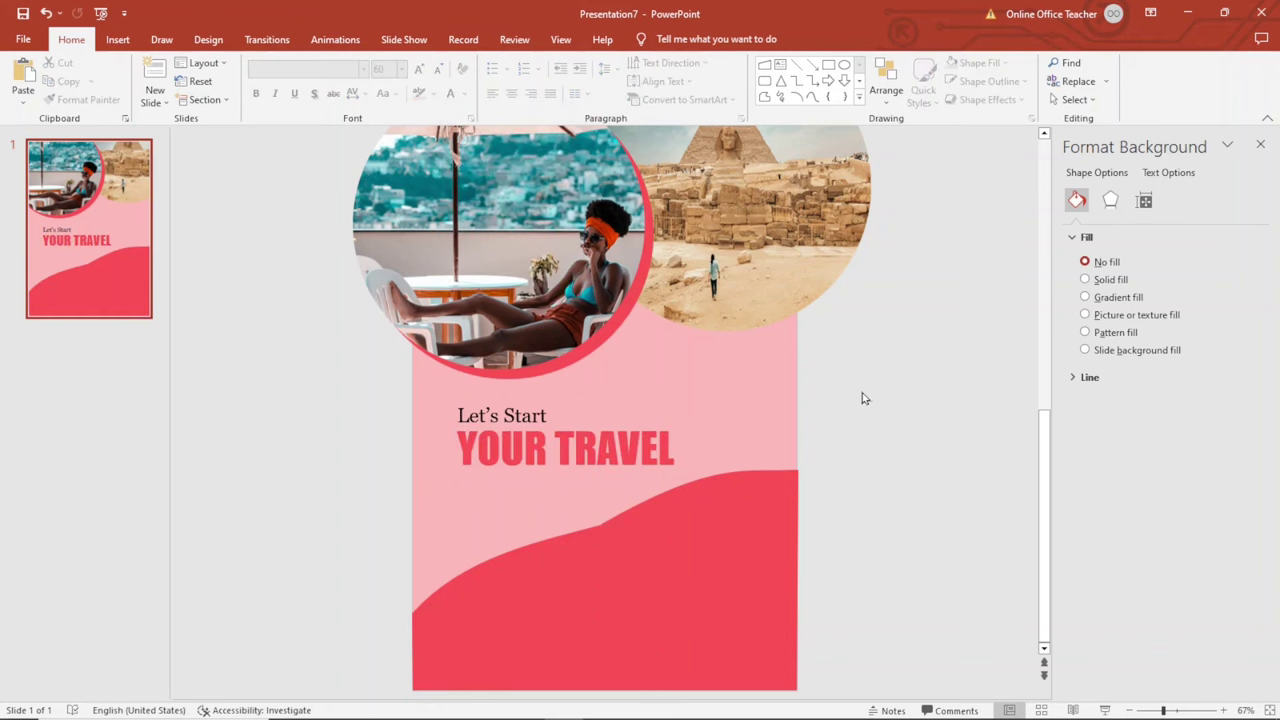
- Duplicate the Let's Start box and place the copy below the YOUR TRAVEL heading
click(527, 416)
click(539, 401)
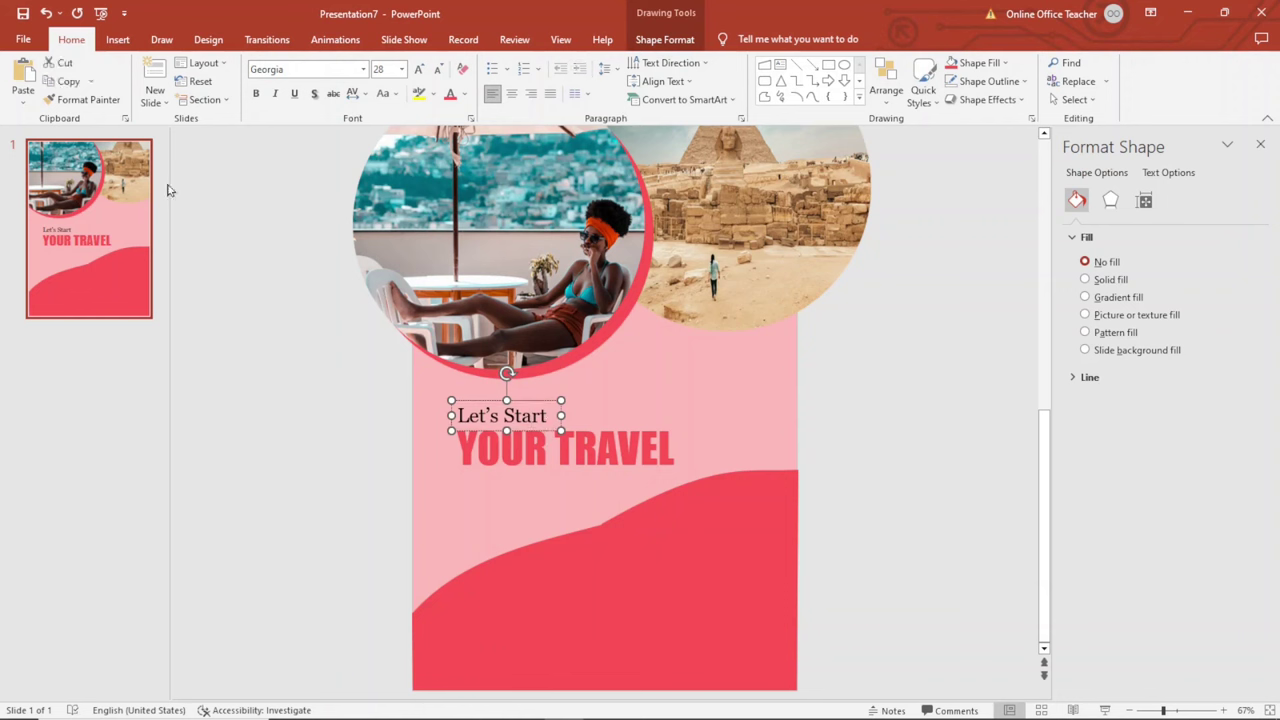
click(22, 80)
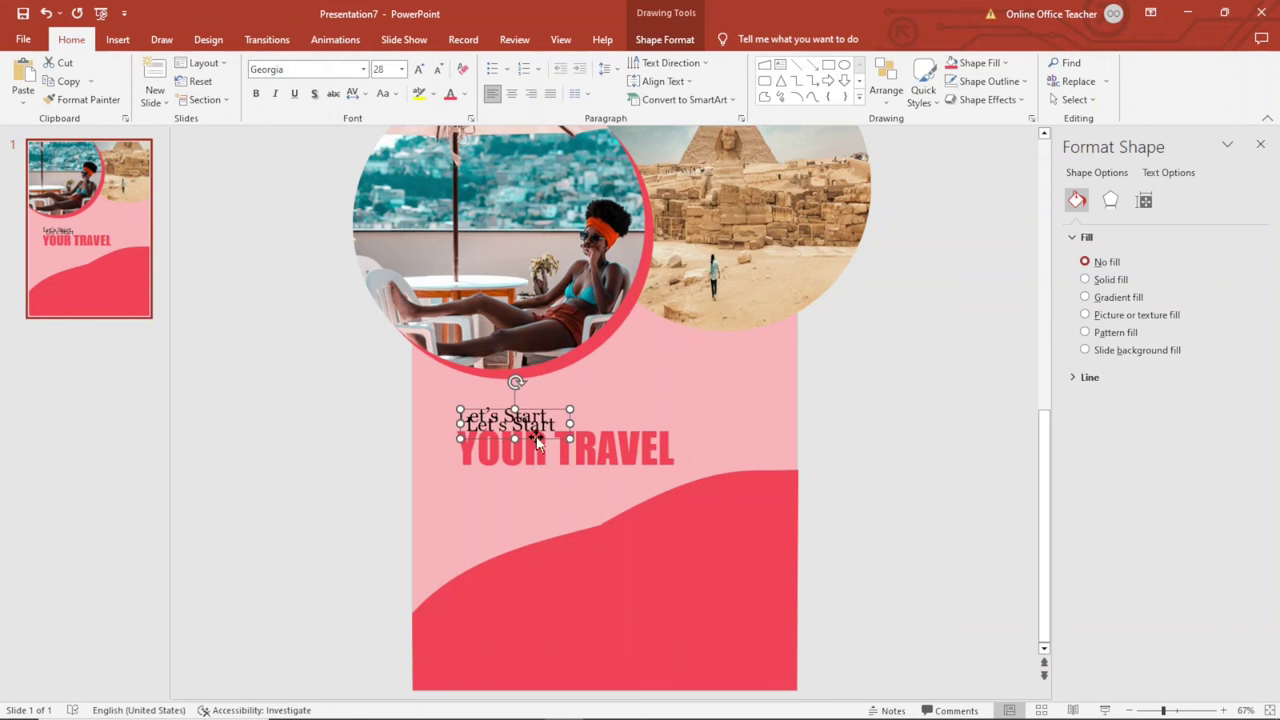
drag(536, 439, 527, 497)
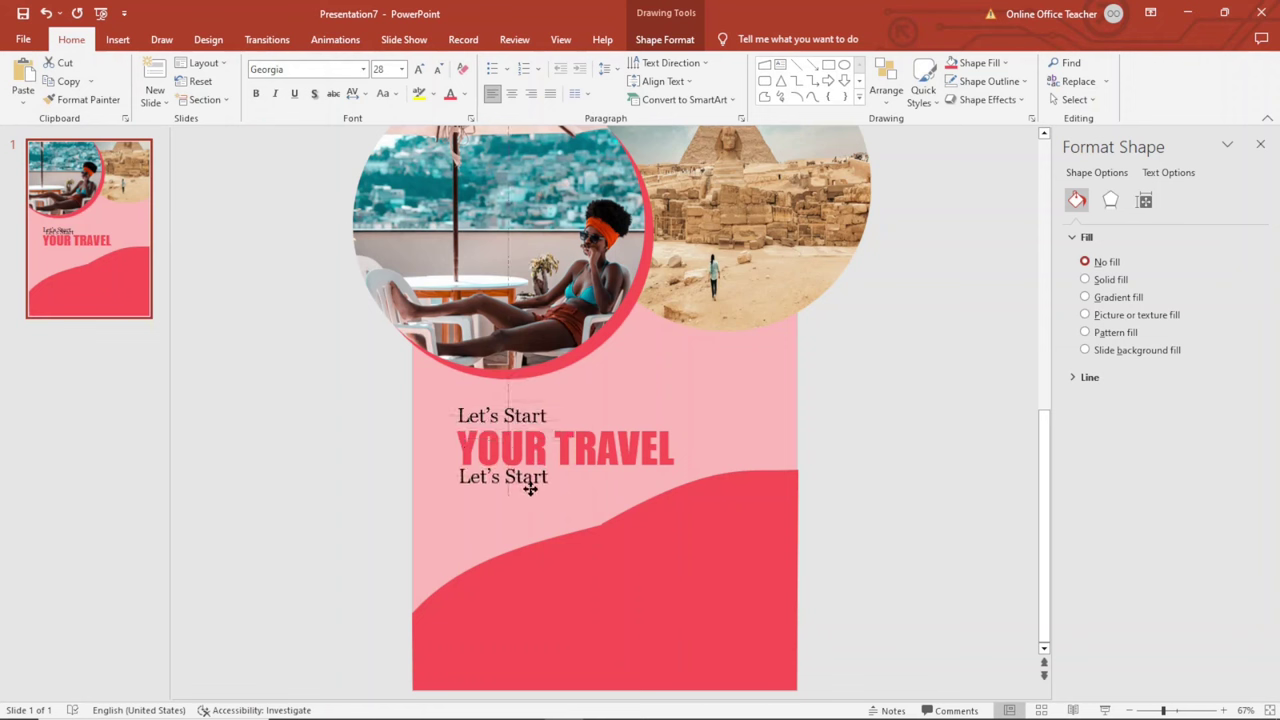
key(Down)
drag(526, 497, 527, 498)
- Replace the copy's text with 'We take you to a place where travel meets with adventure!!!'
triple_click(521, 489)
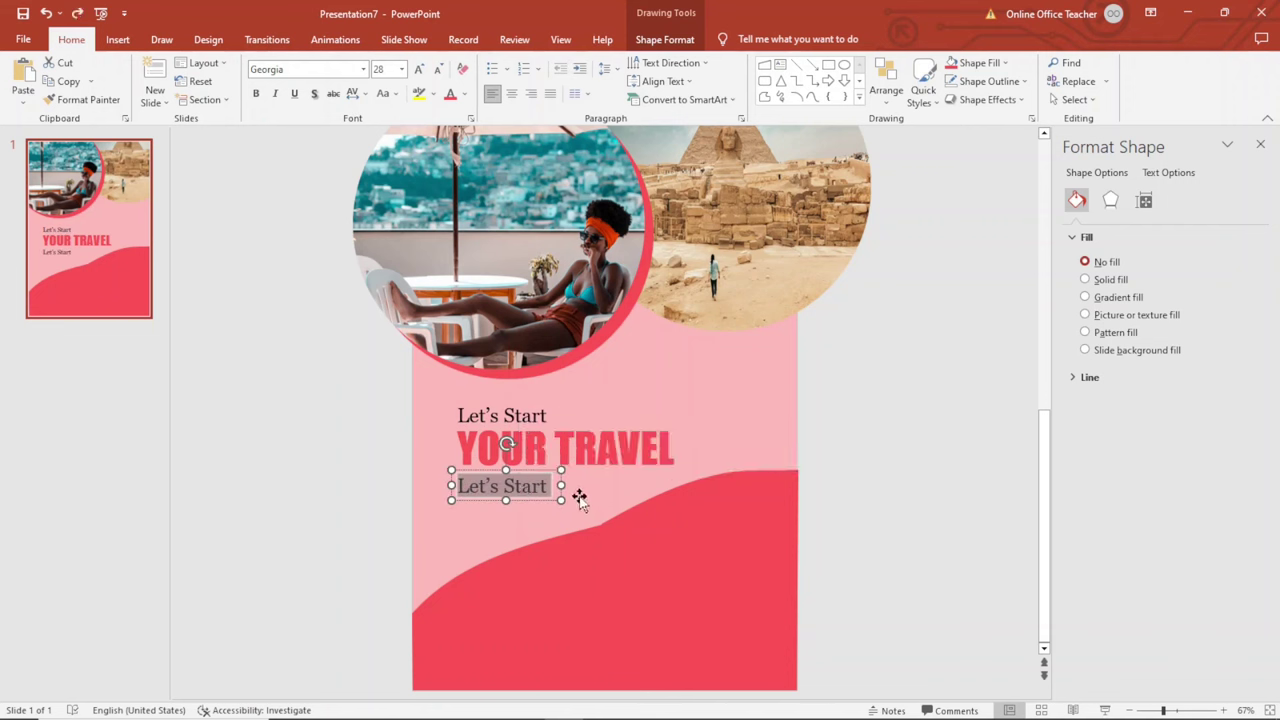
key(Delete)
key(ctrl+z)
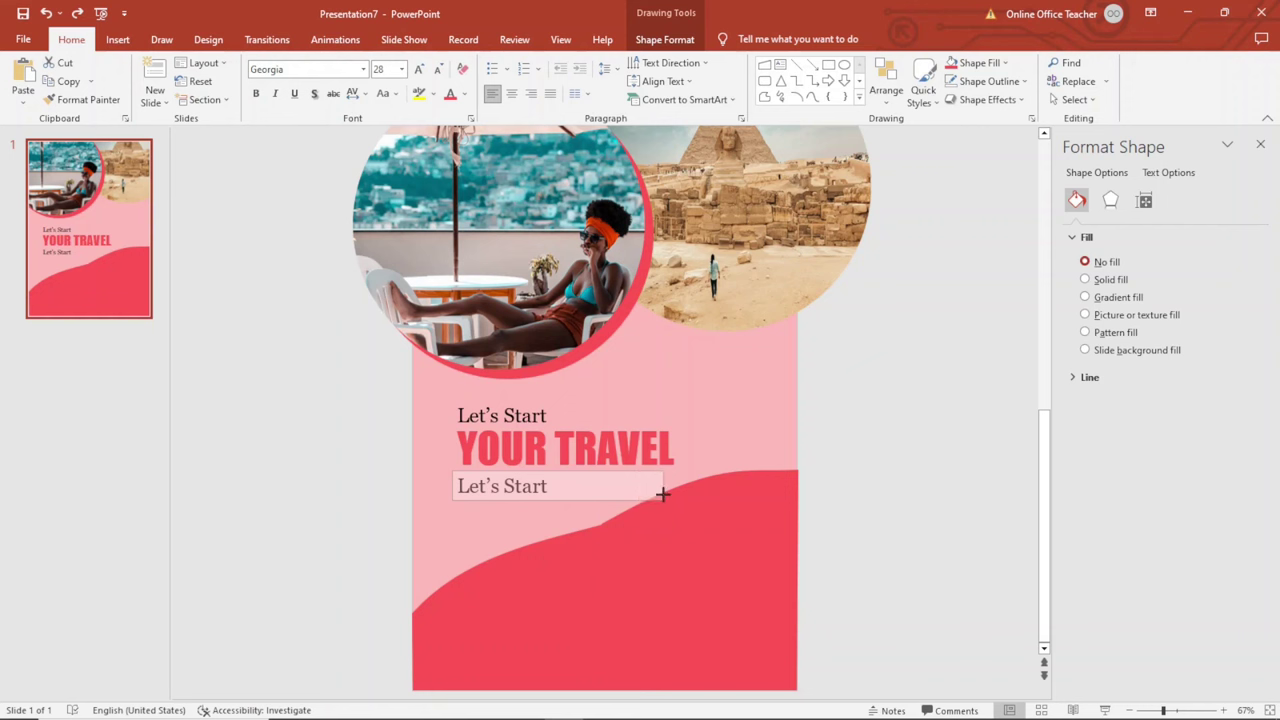
click(674, 493)
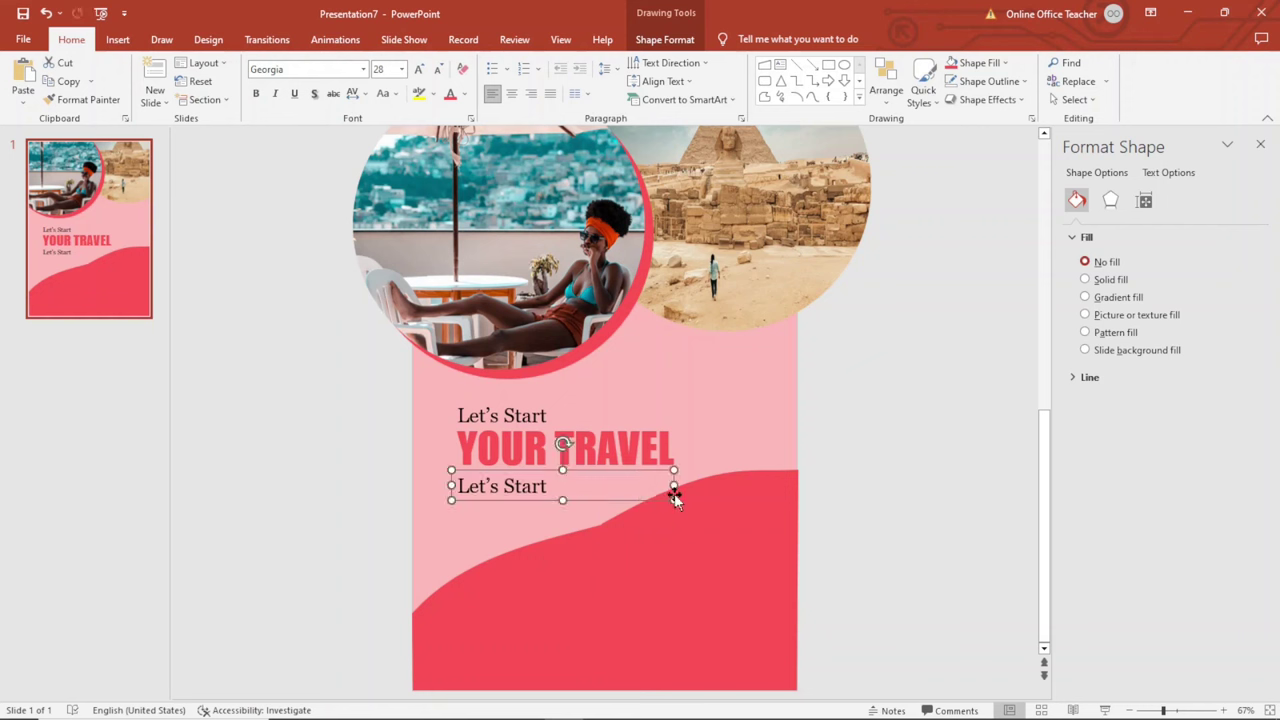
click(537, 487)
triple_click(537, 487)
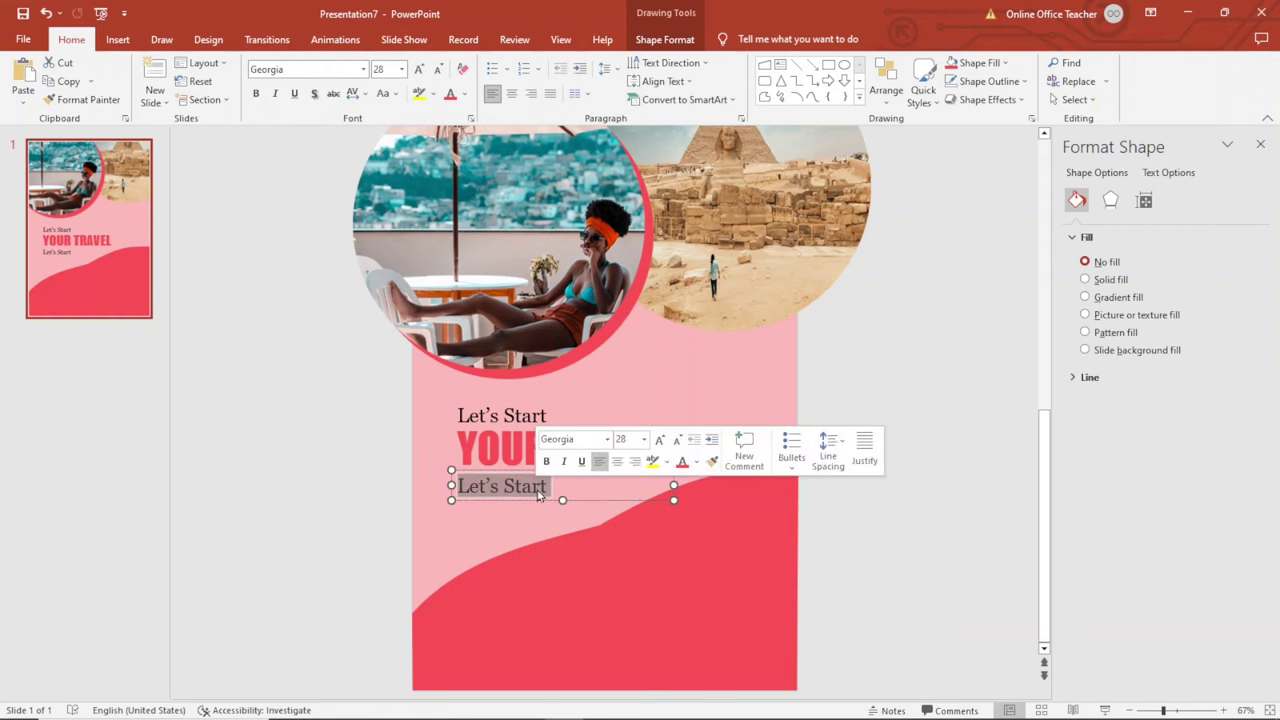
text(WE)
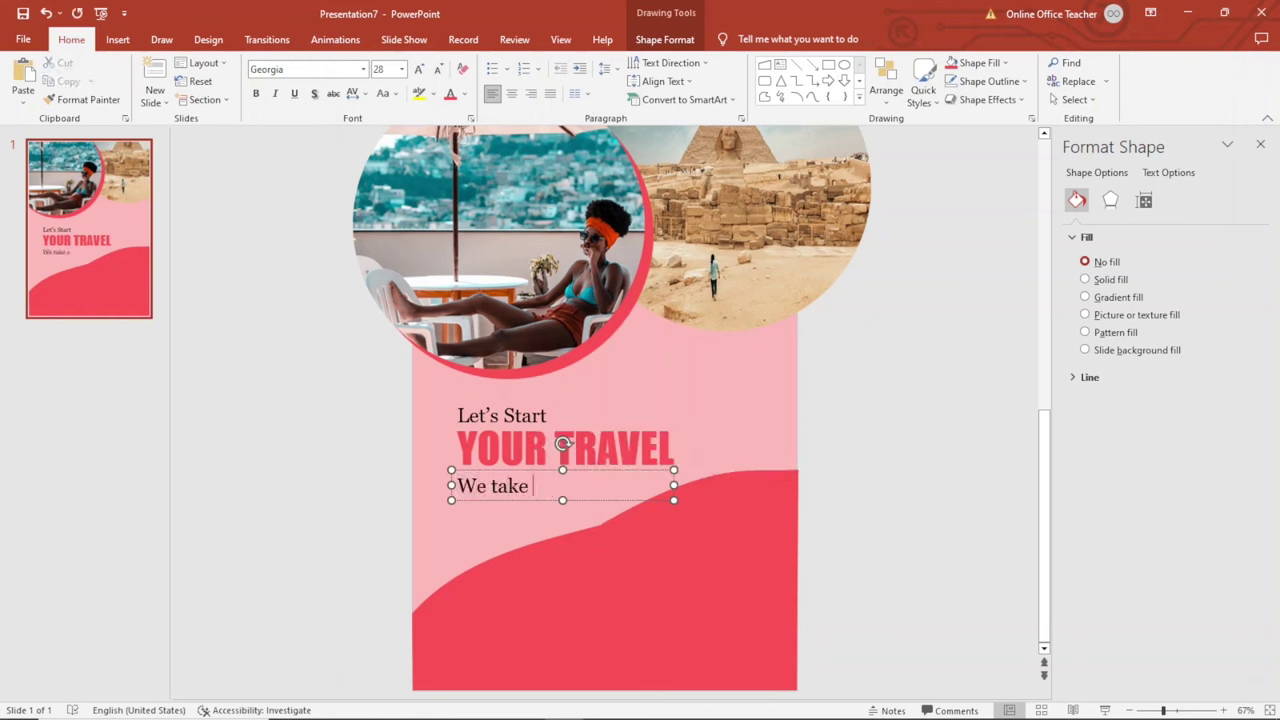
text(to a place where travel meets with adventure!!!)
- Reduce the tagline's font size to 20 pt
click(606, 549)
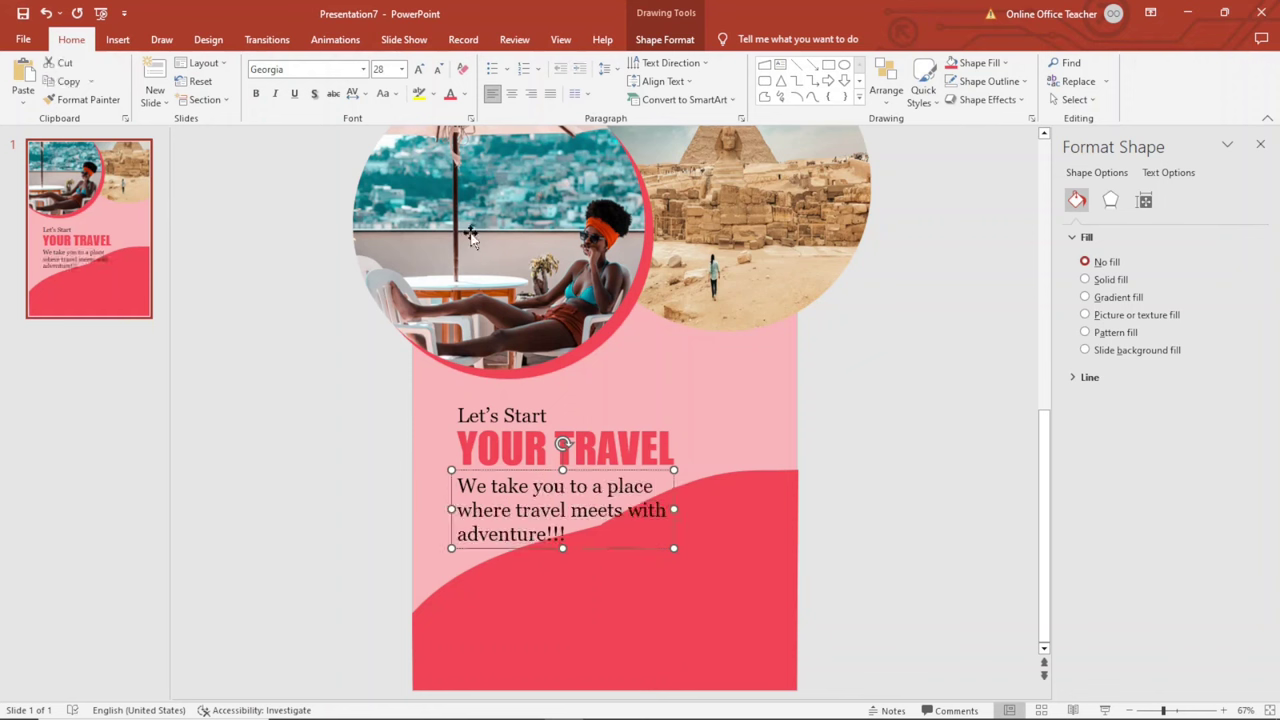
click(439, 72)
click(439, 72)
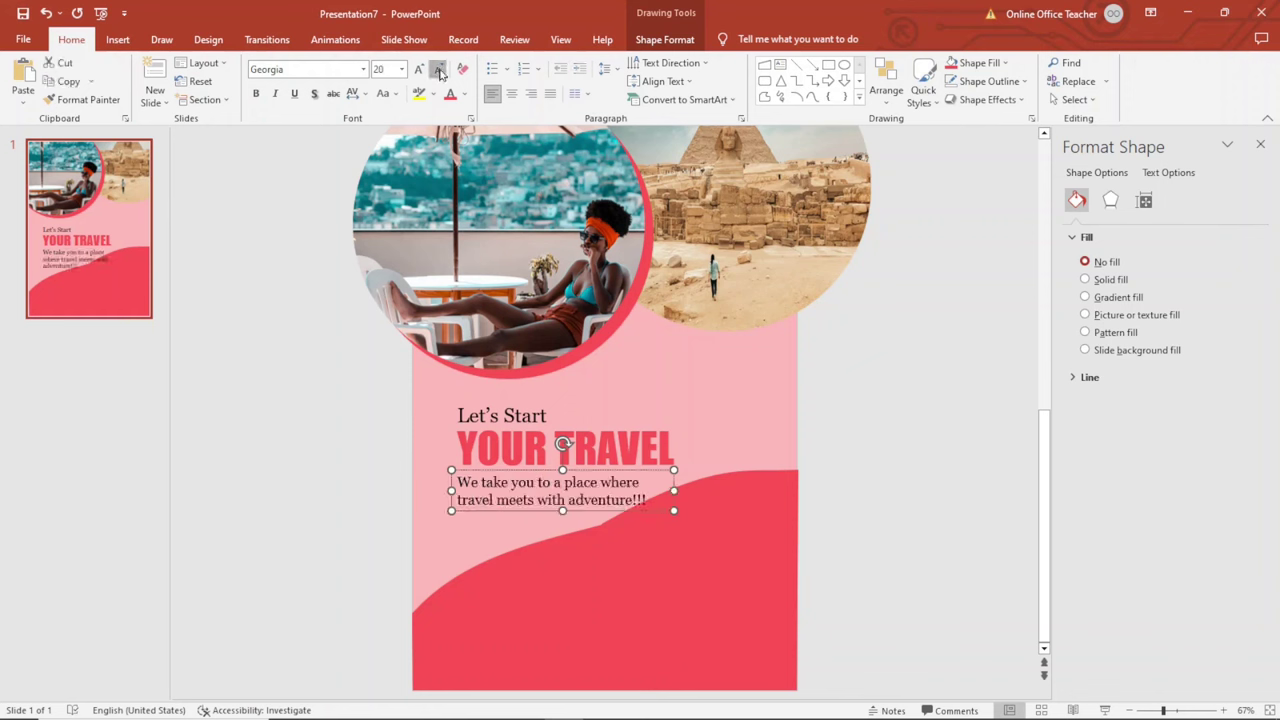
click(439, 72)
click(439, 72)
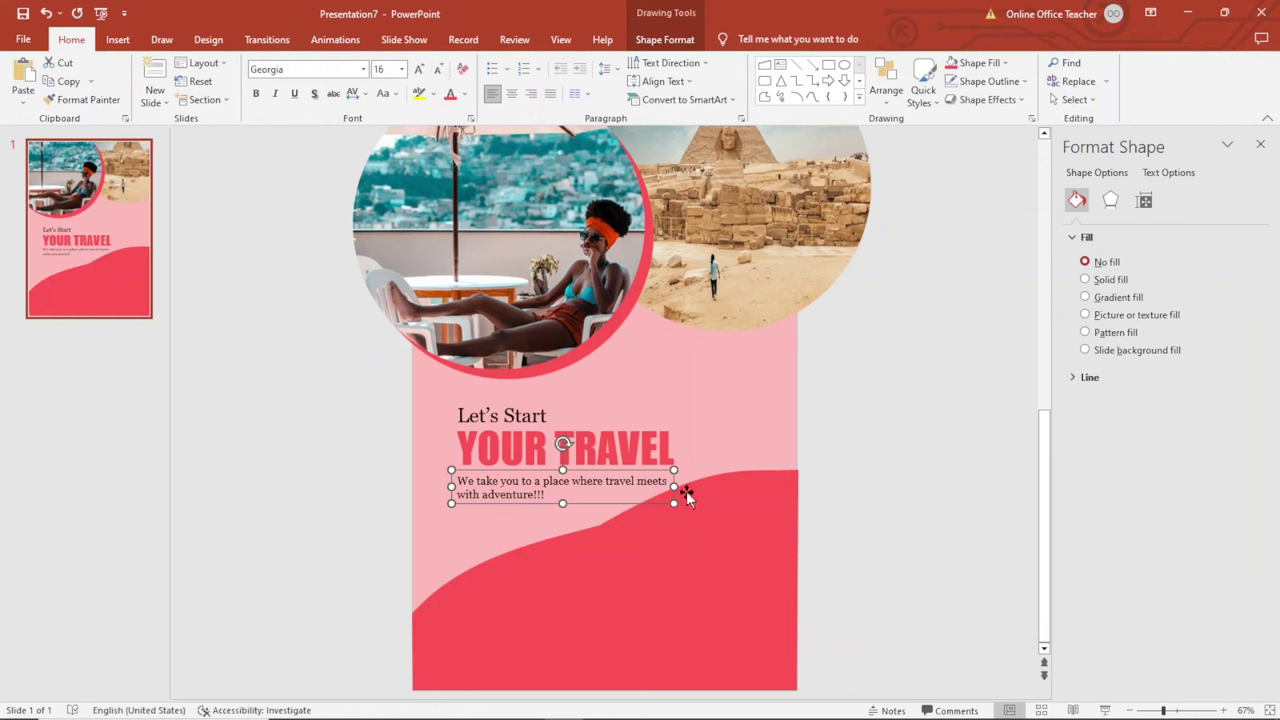
- Narrow the tagline box so its text wraps, and make the tagline one size smaller
drag(674, 487, 632, 494)
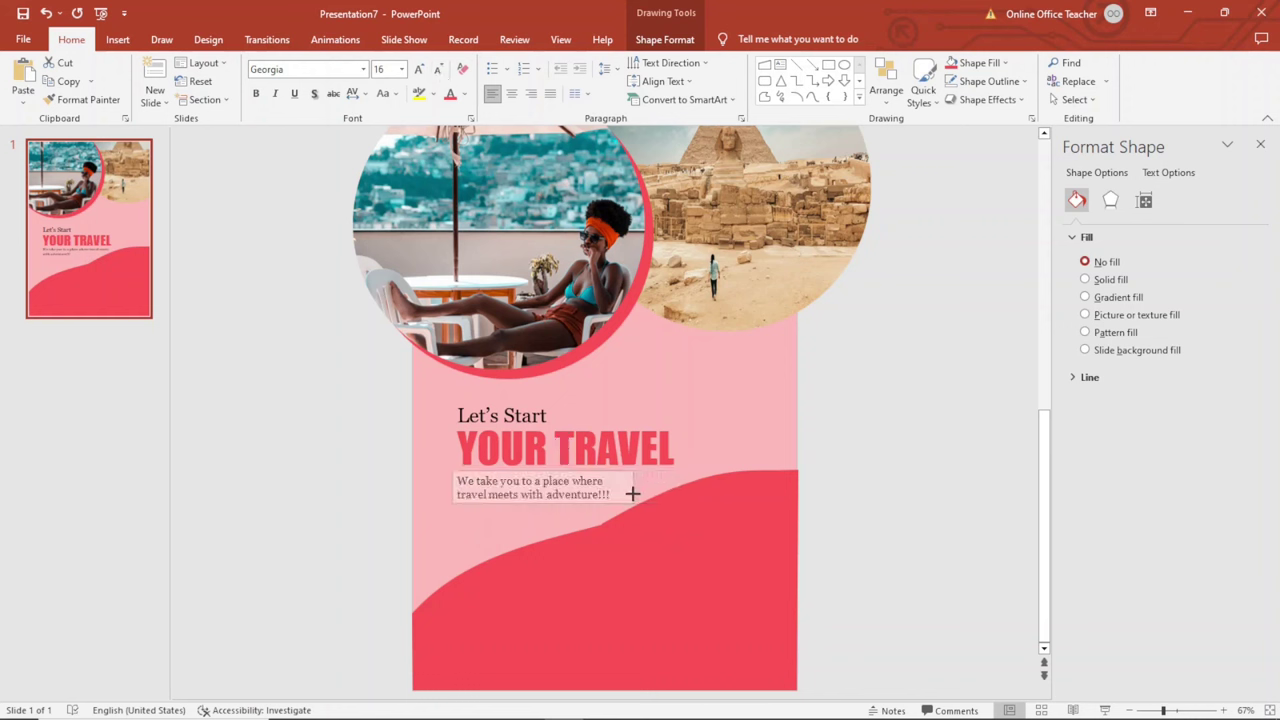
drag(636, 494, 582, 494)
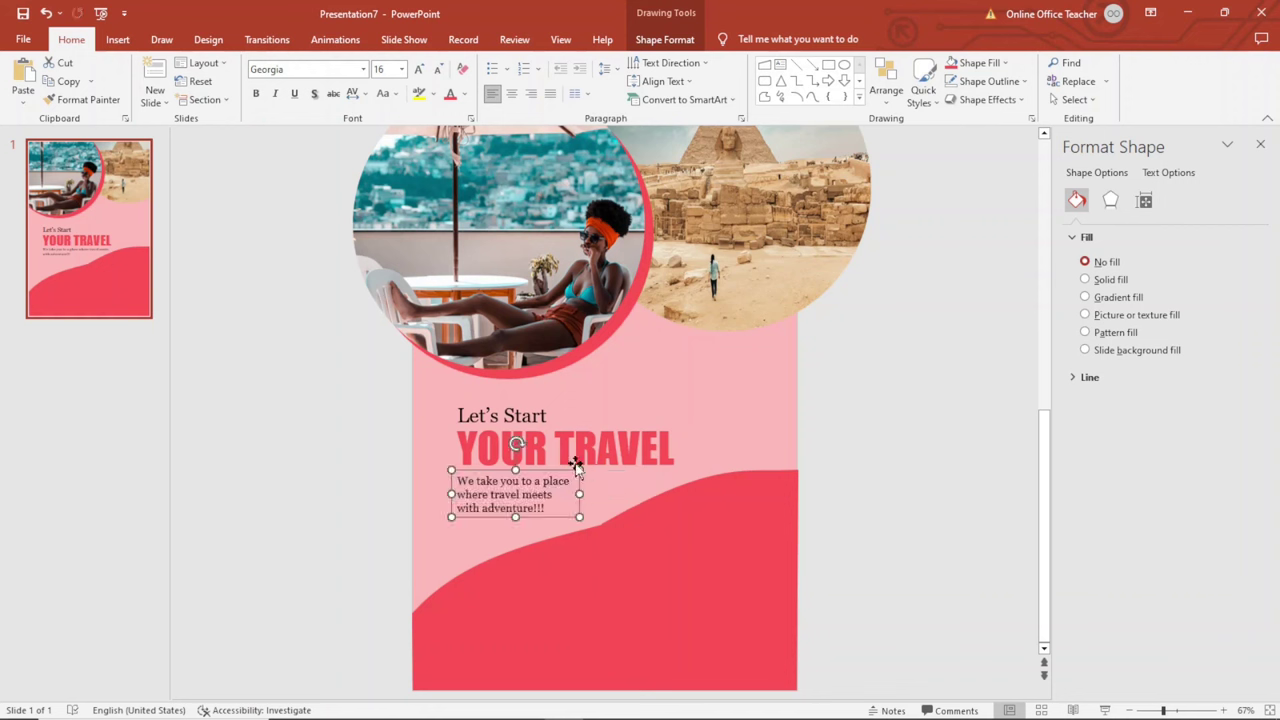
click(437, 70)
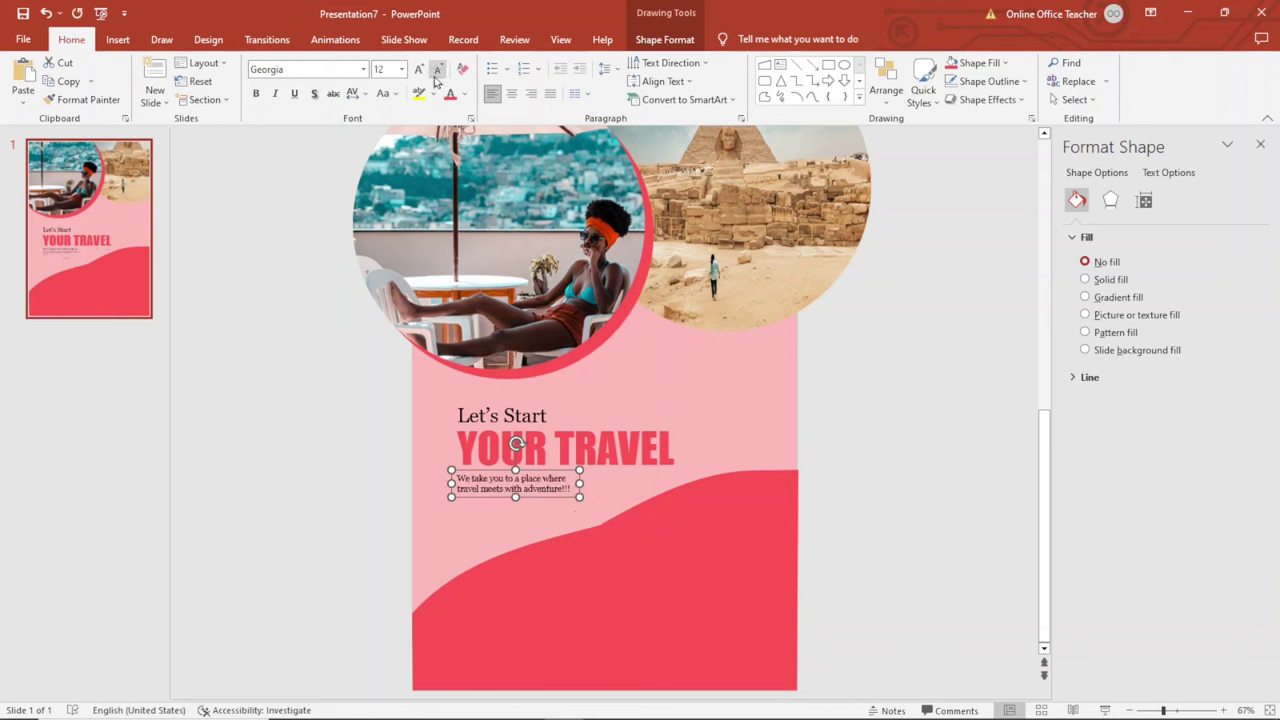
- Shrink the YOUR TRAVEL heading from 60 to 44 pt
click(619, 449)
click(626, 419)
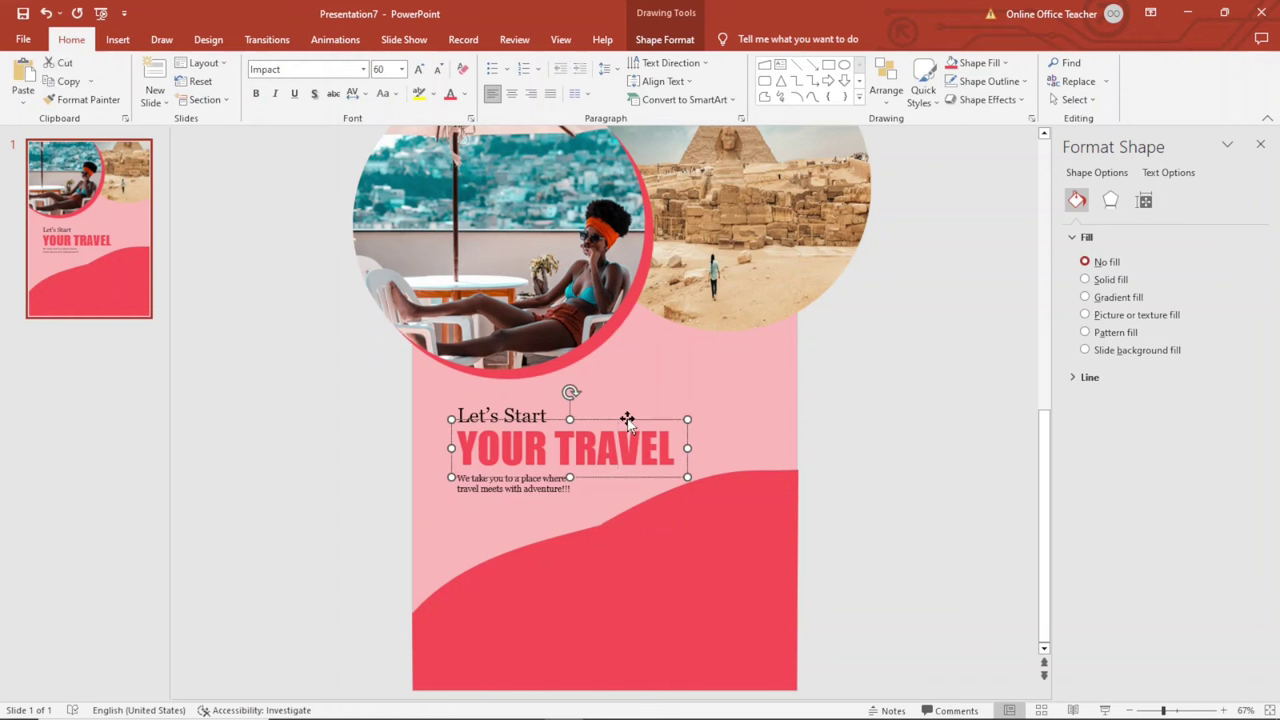
click(438, 72)
click(438, 72)
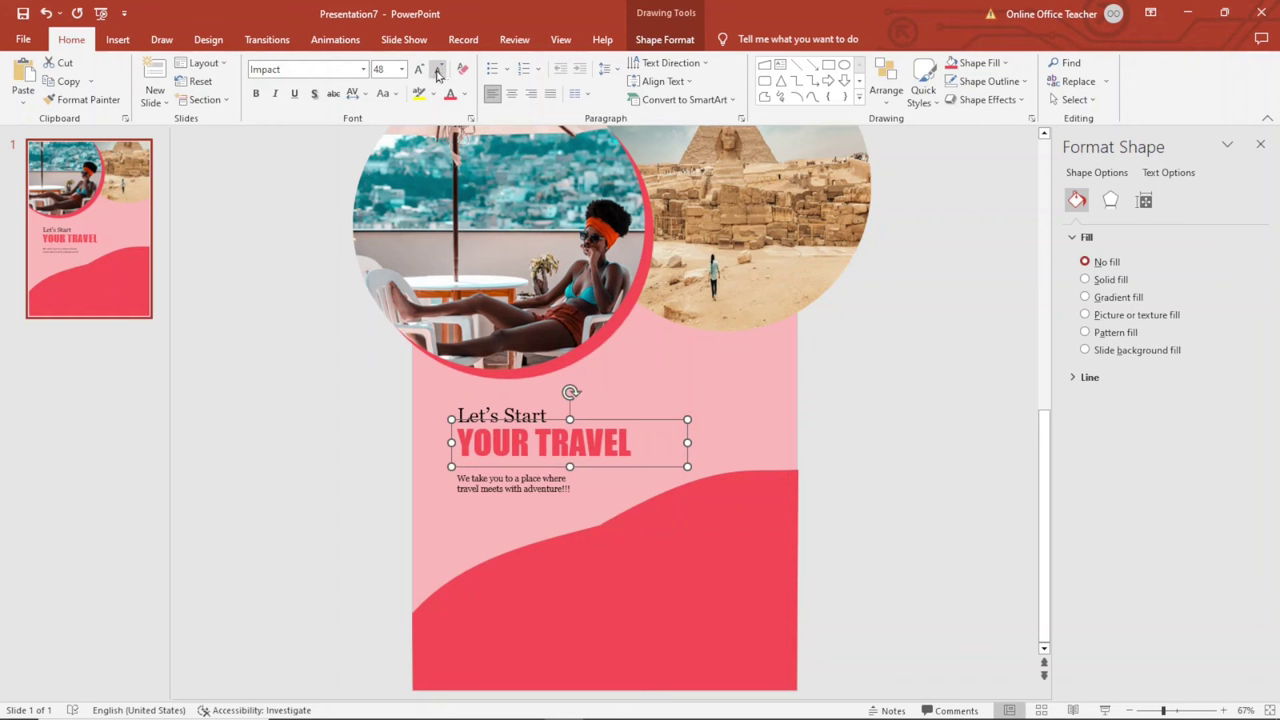
click(438, 72)
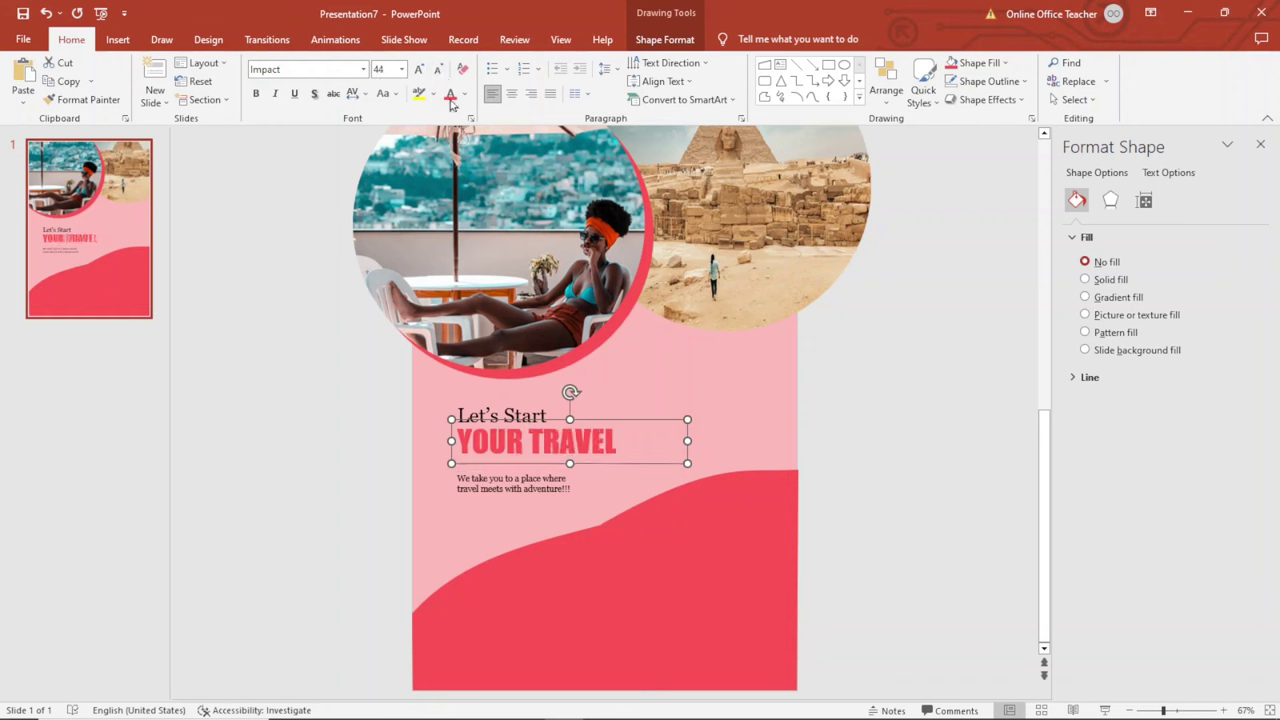
- Move the tagline up closer to the heading and nudge the text block into place
click(520, 489)
click(537, 471)
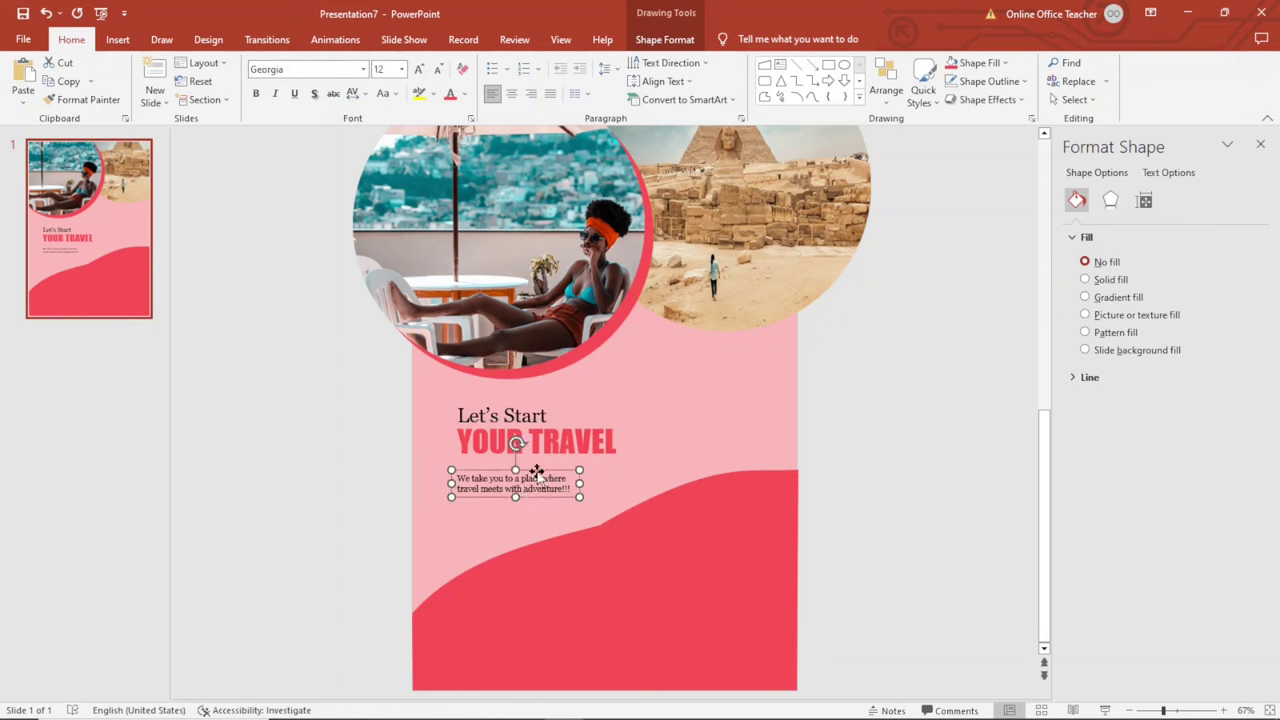
mouse_move(537, 471)
mouse_down()
mouse_move(537, 458)
mouse_move(645, 513)
mouse_up()
click(545, 489)
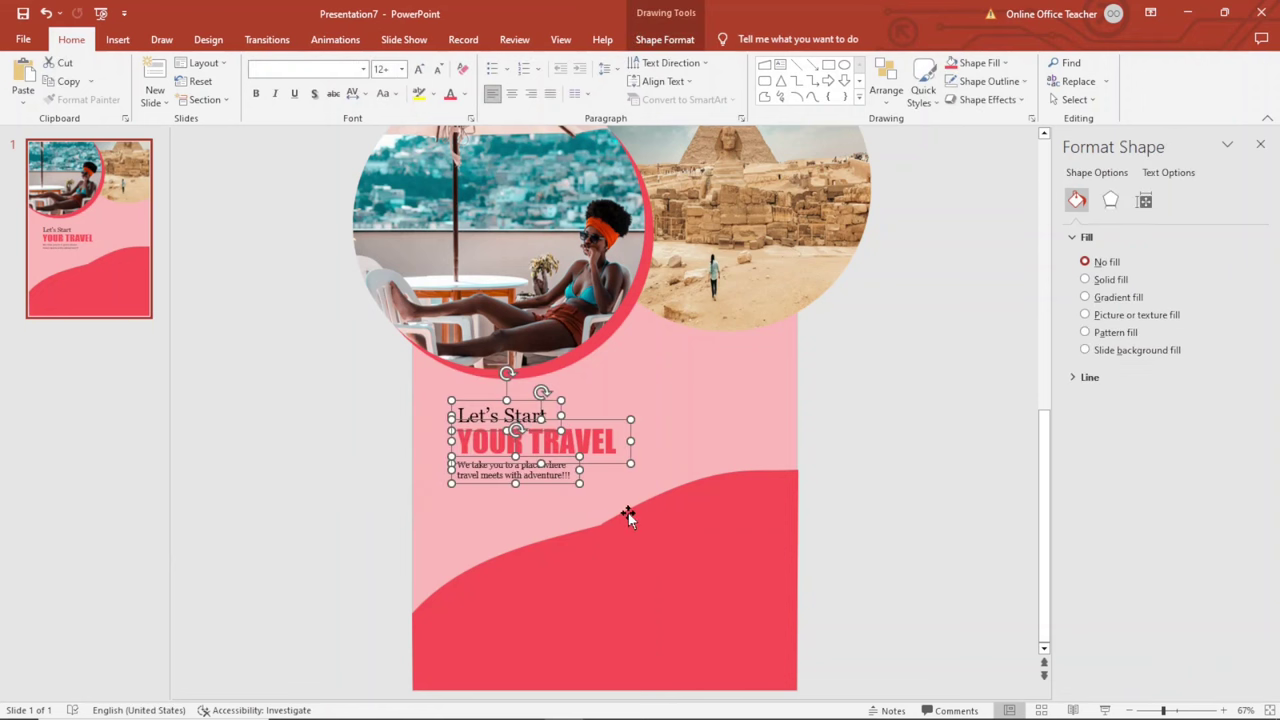
key(Up)
key(Up)
key(Up)
key(Up)
key(Up)
key(Down)
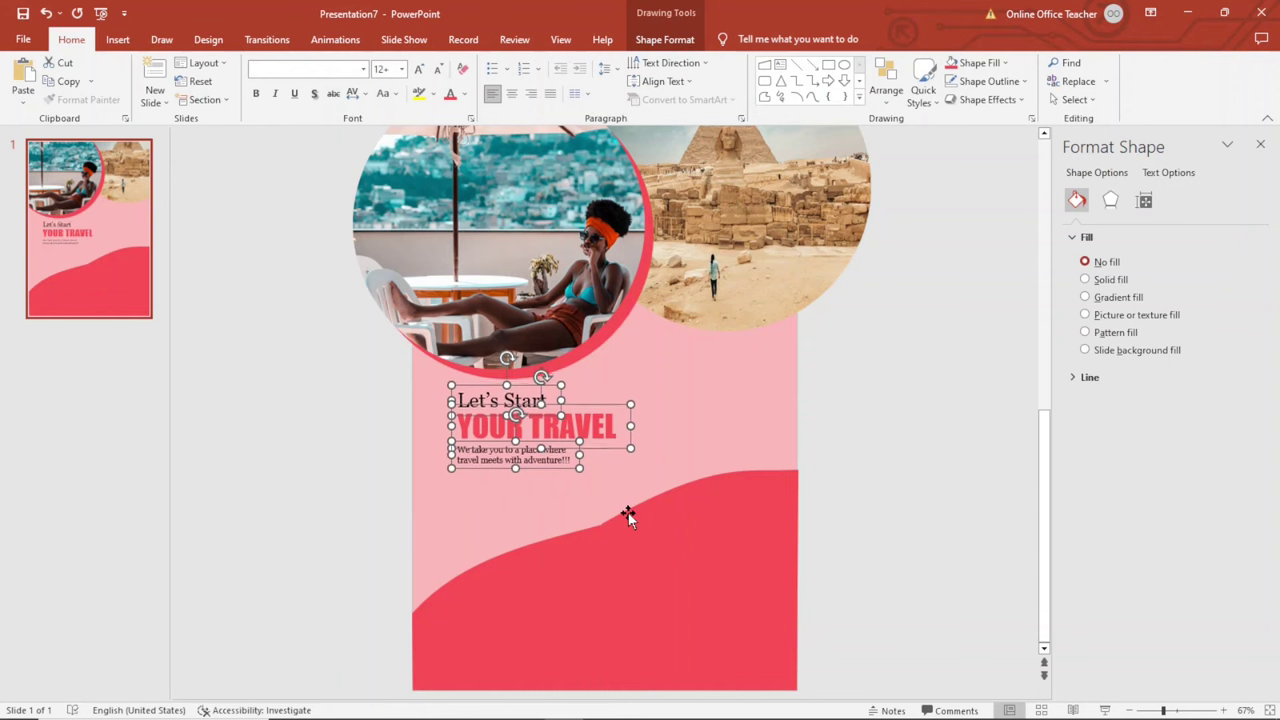
click(893, 418)
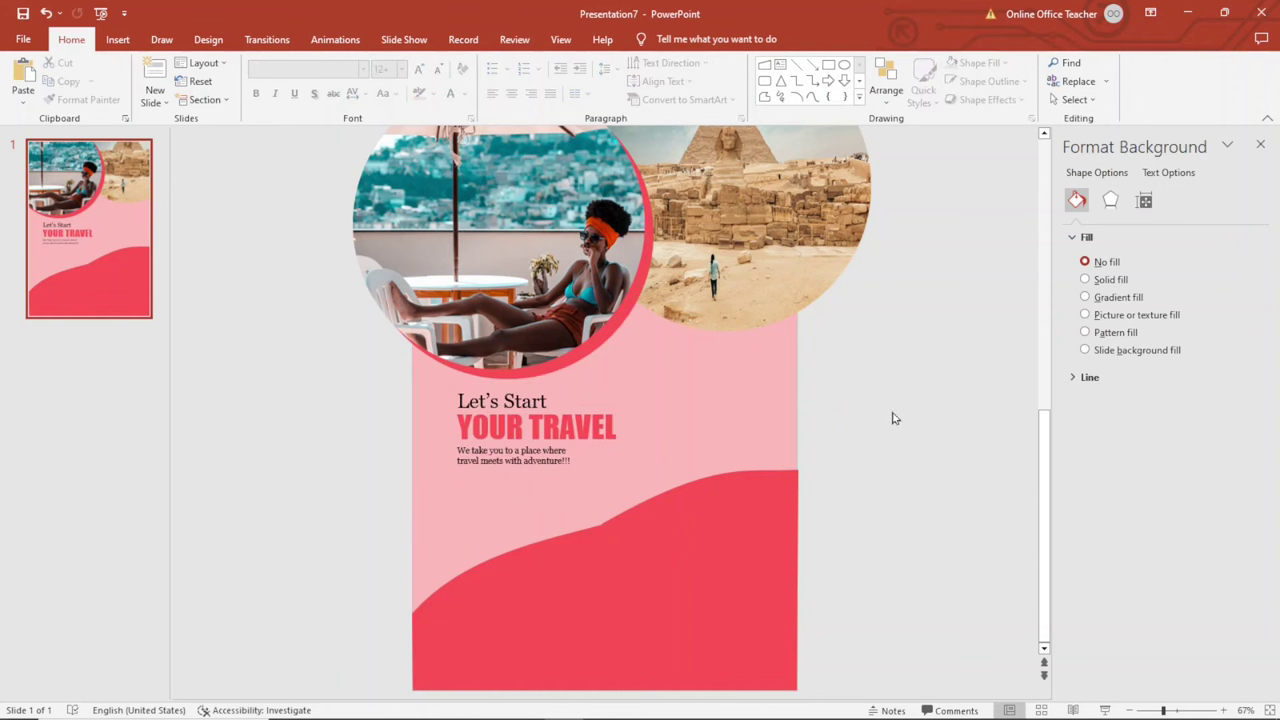
- Draw a small circle on the lower left of the flyer over the red wave
click(117, 42)
click(262, 86)
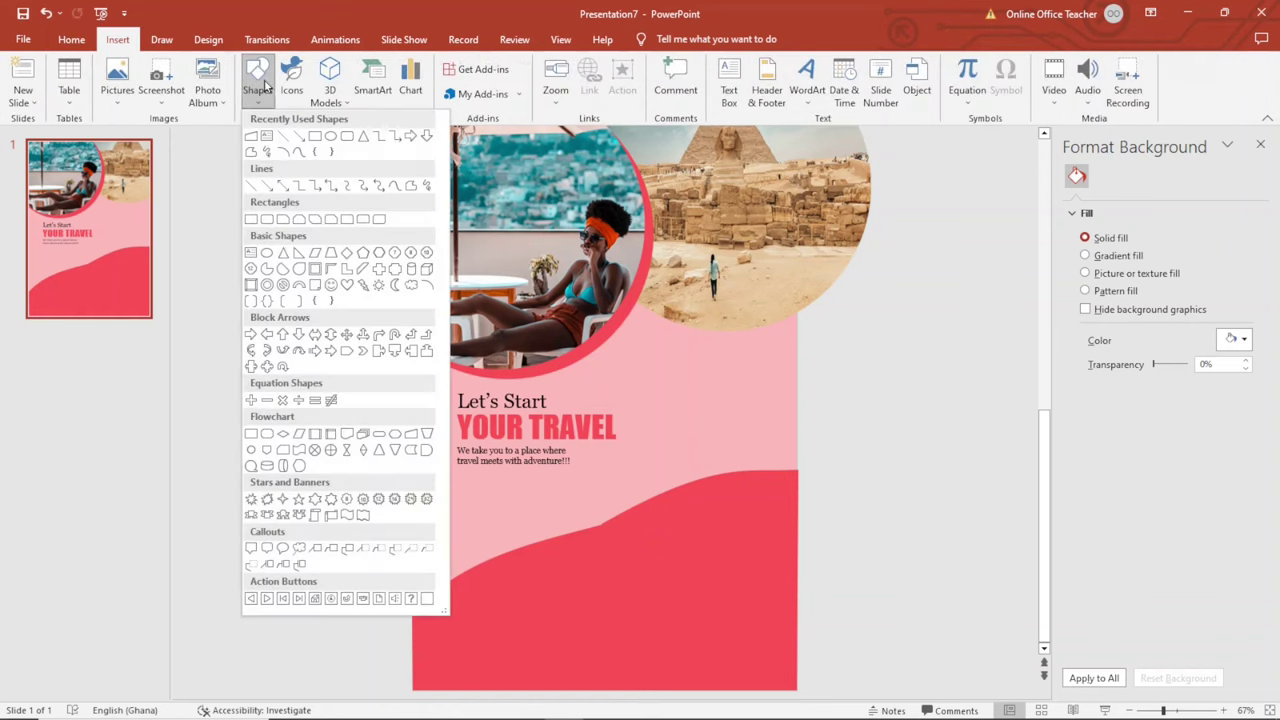
click(266, 258)
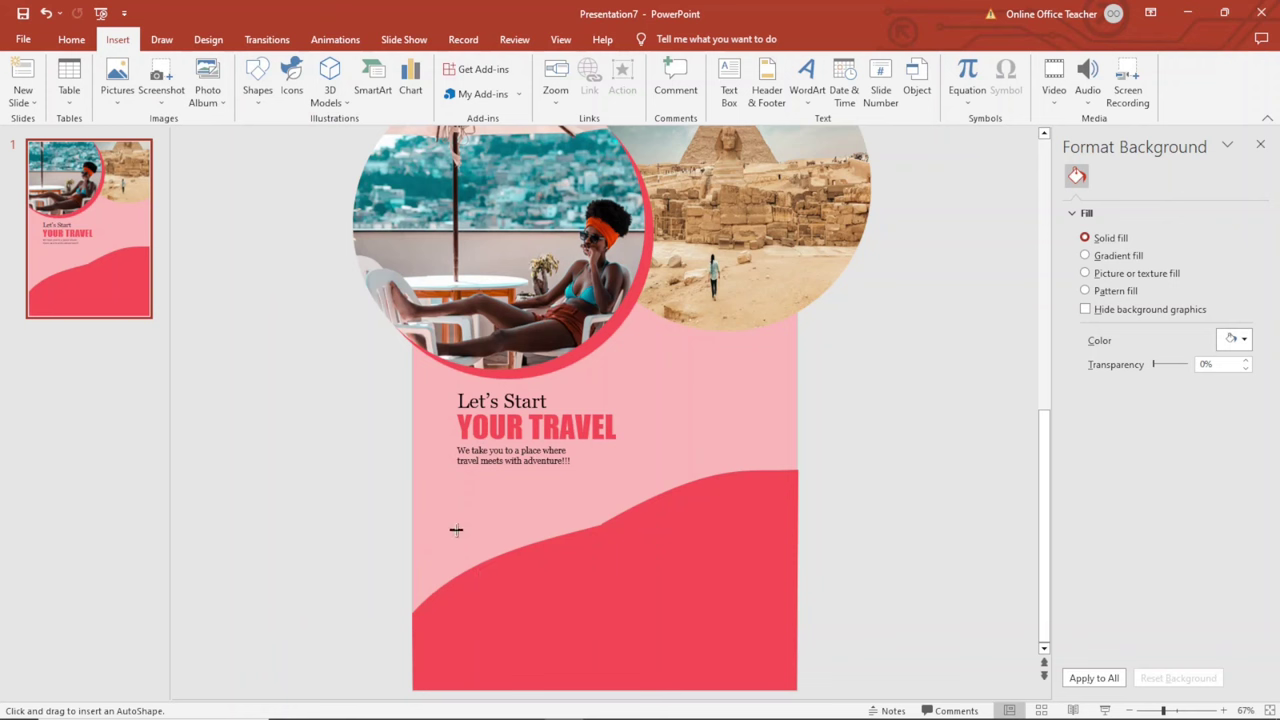
mouse_move(454, 528)
mouse_down()
mouse_move(611, 654)
mouse_move(485, 587)
mouse_up()
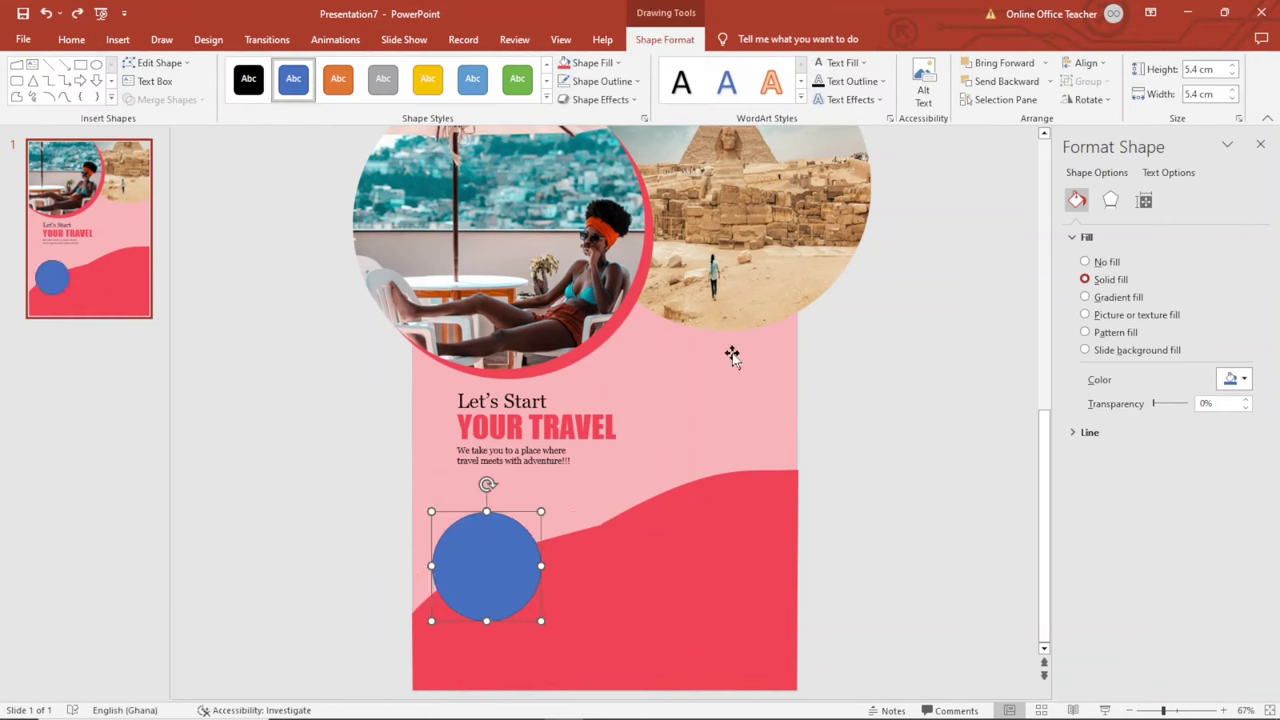
- Fill the circle with the beach sunset photo from a file
click(594, 66)
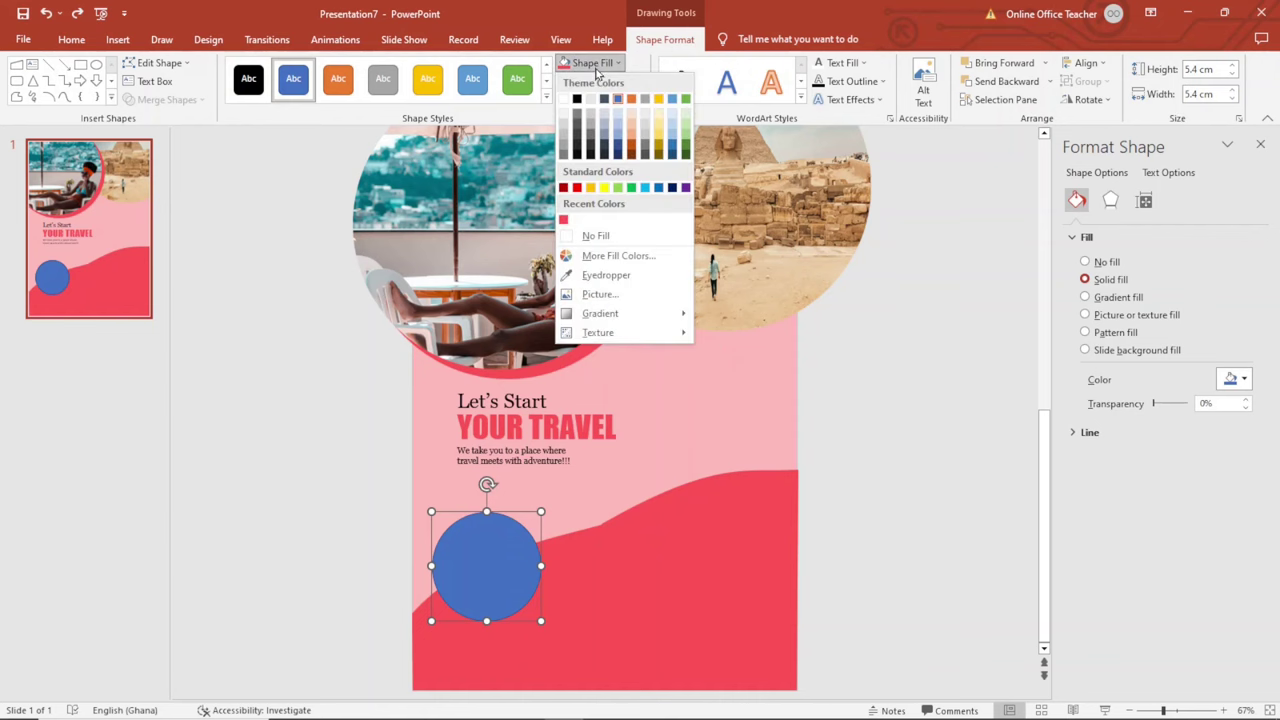
click(599, 296)
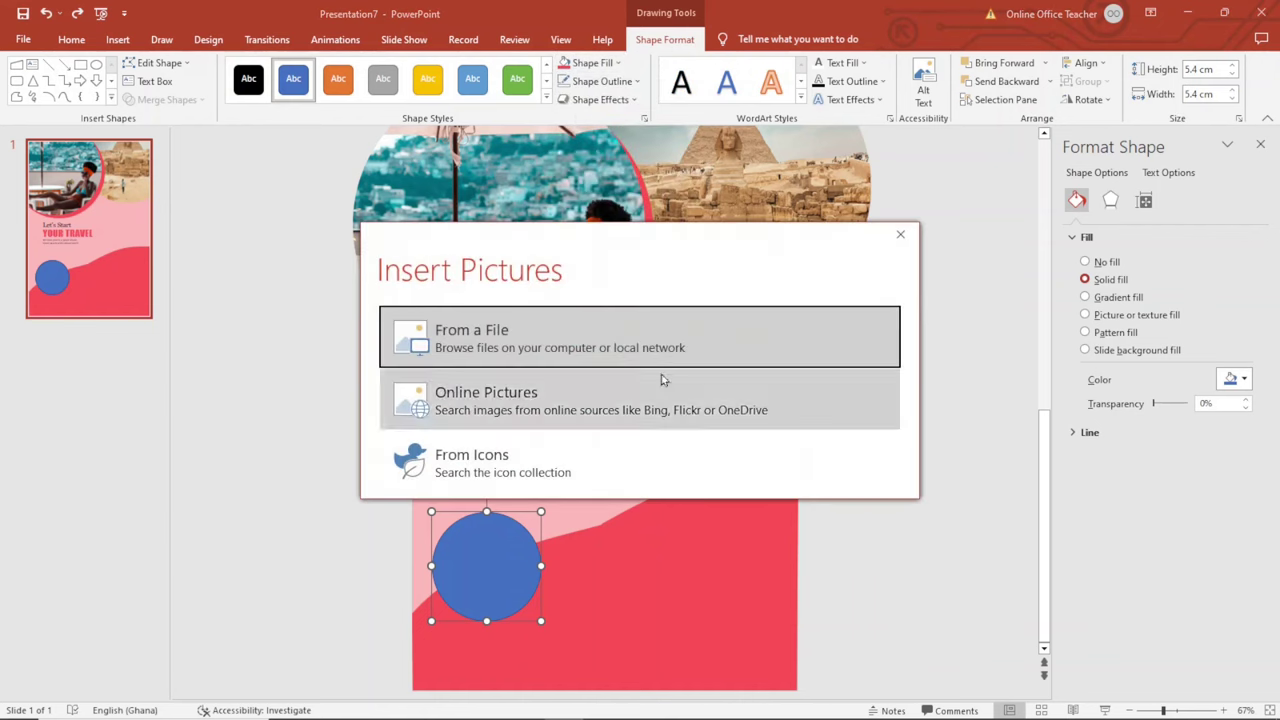
click(483, 332)
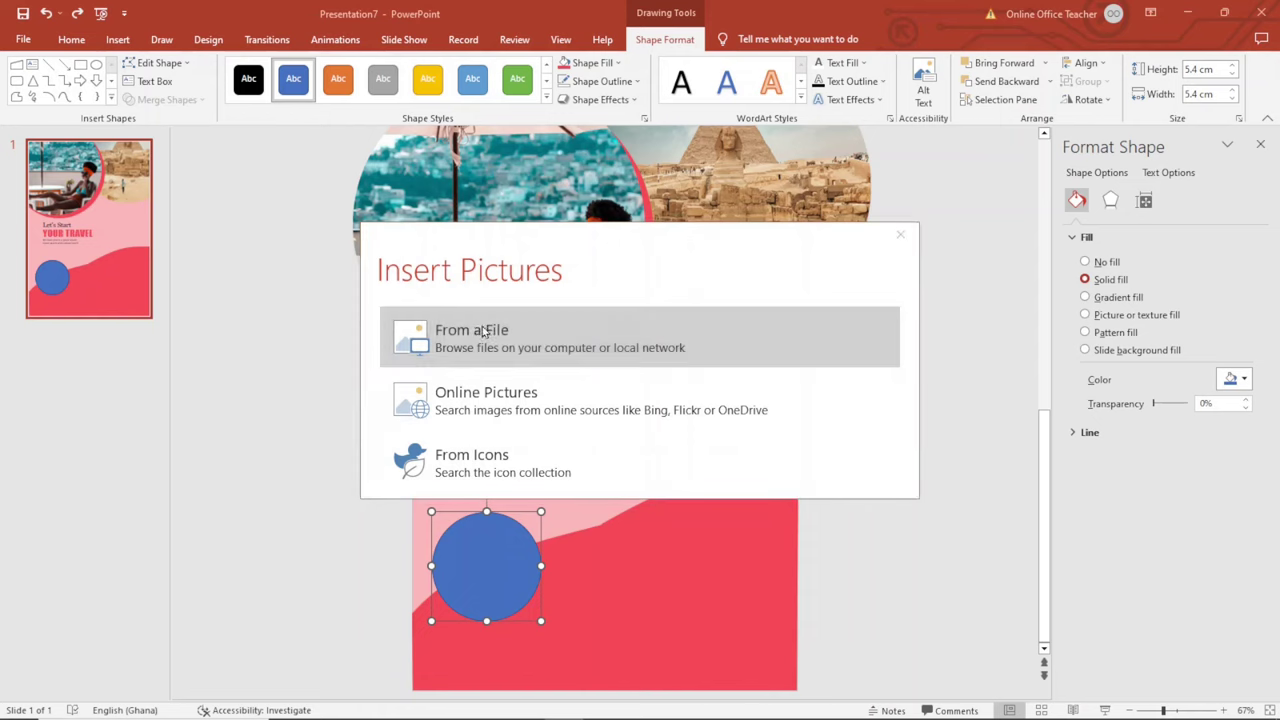
double_click(634, 199)
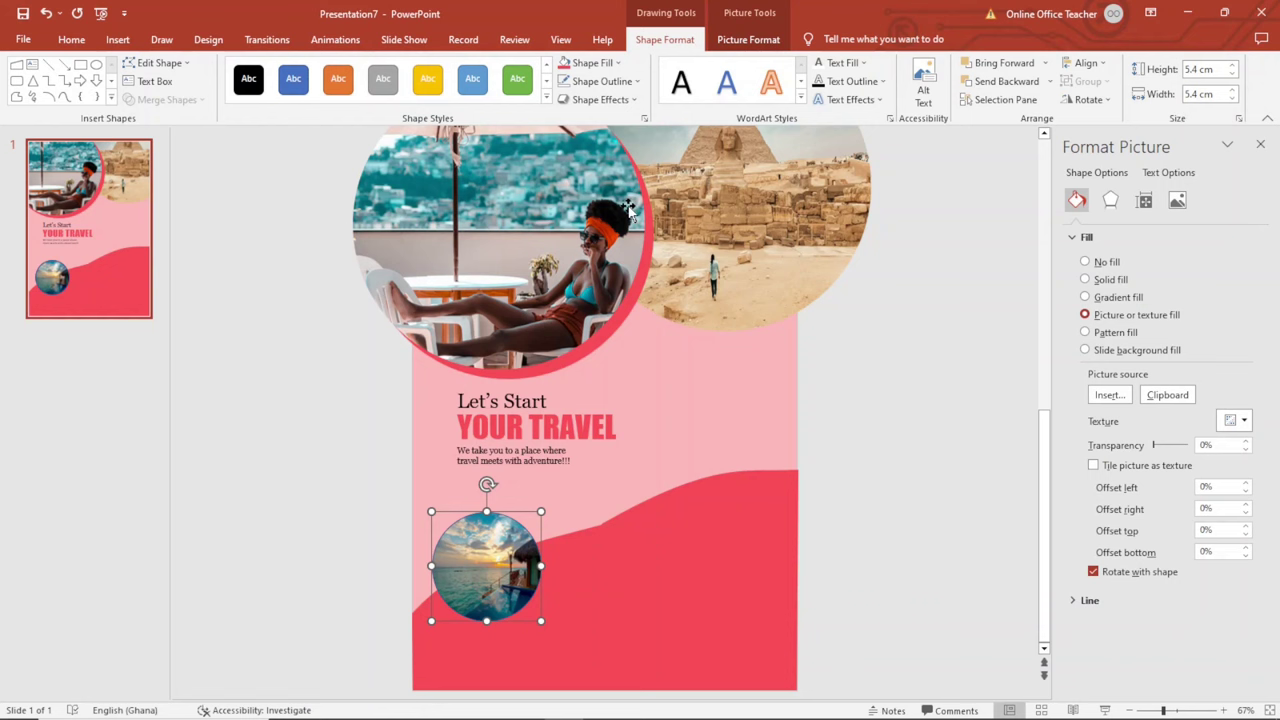
click(746, 40)
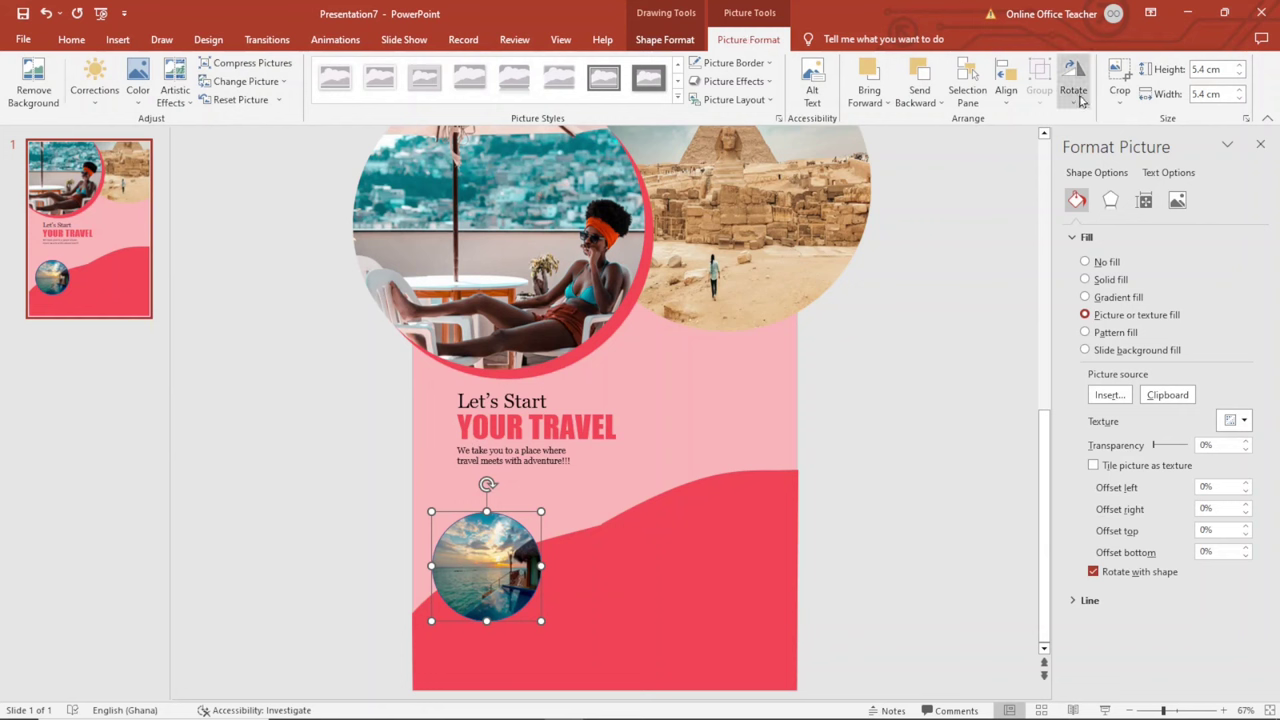
- Crop the sunset photo to fill the circle, shifting it left and enlarging it around the overwater hut
click(1116, 103)
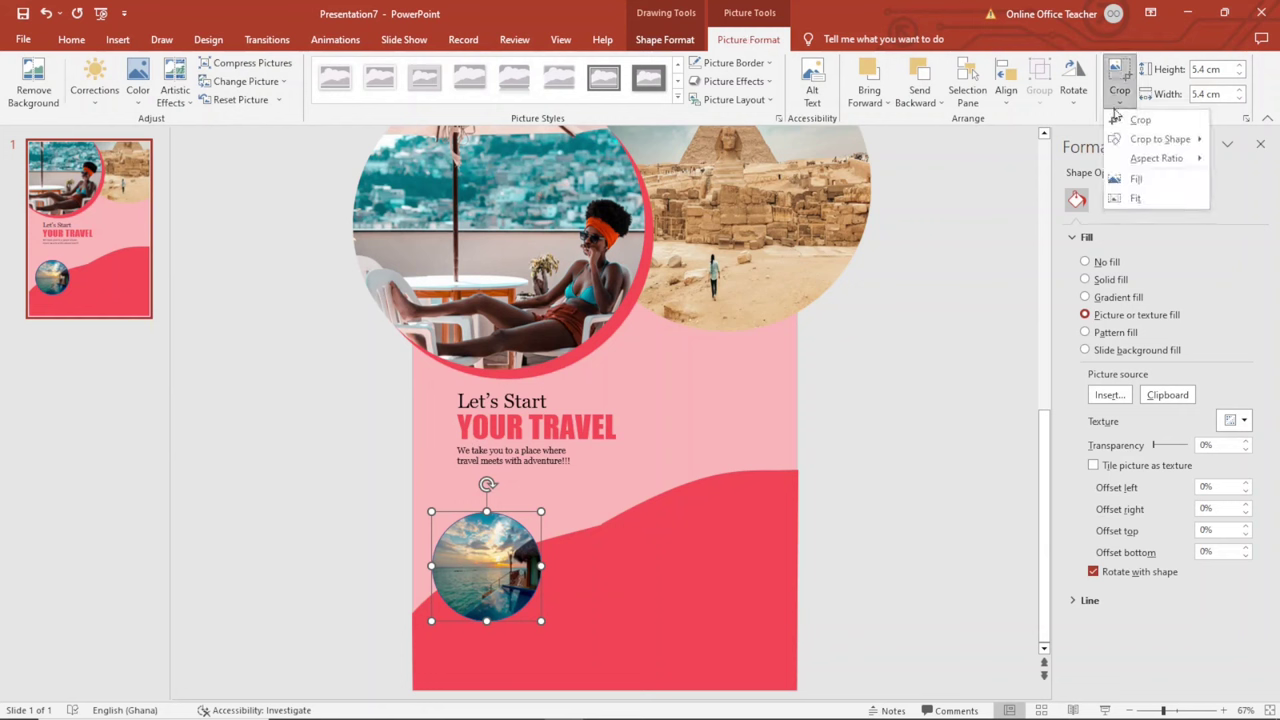
click(1127, 180)
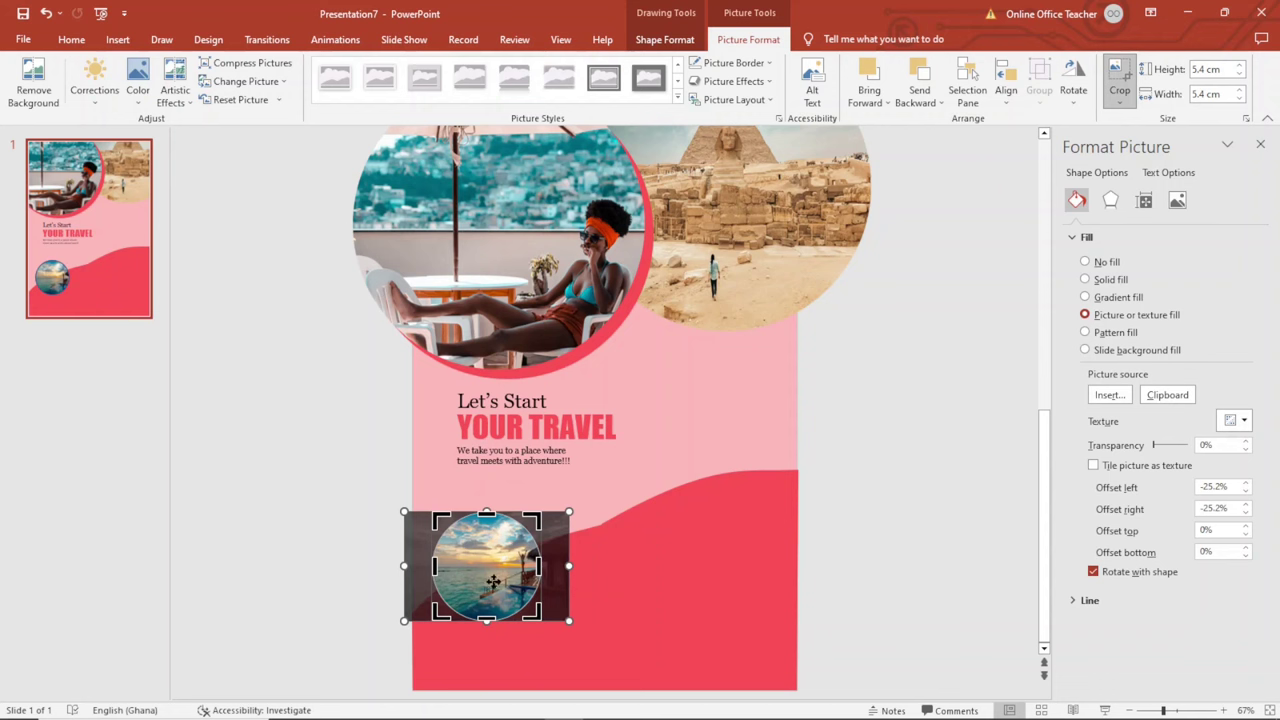
drag(489, 584, 452, 581)
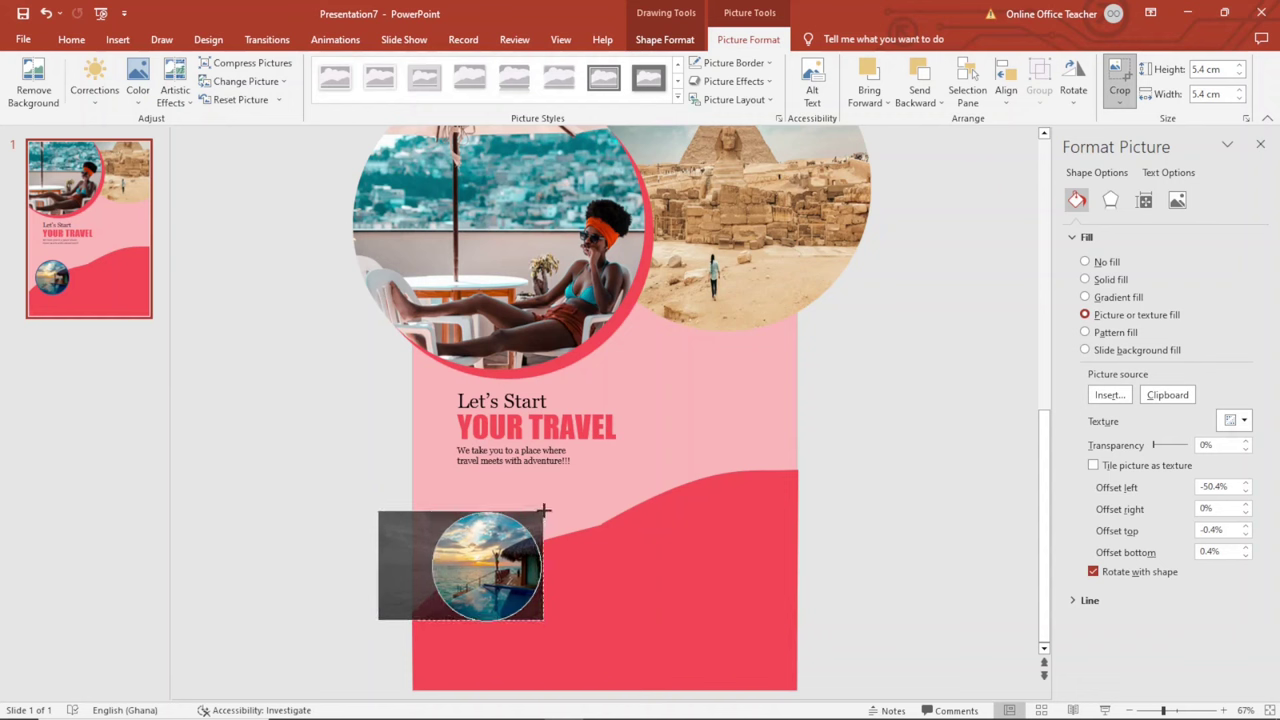
drag(541, 512, 549, 506)
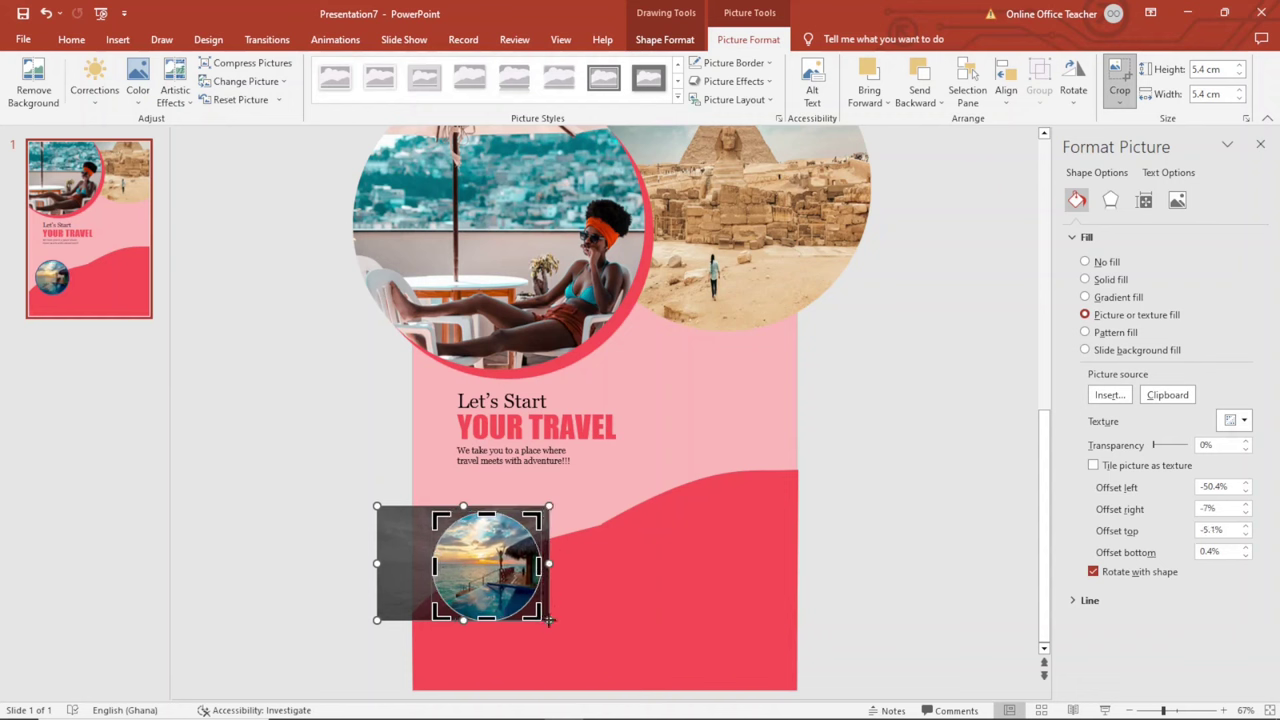
drag(549, 620, 561, 628)
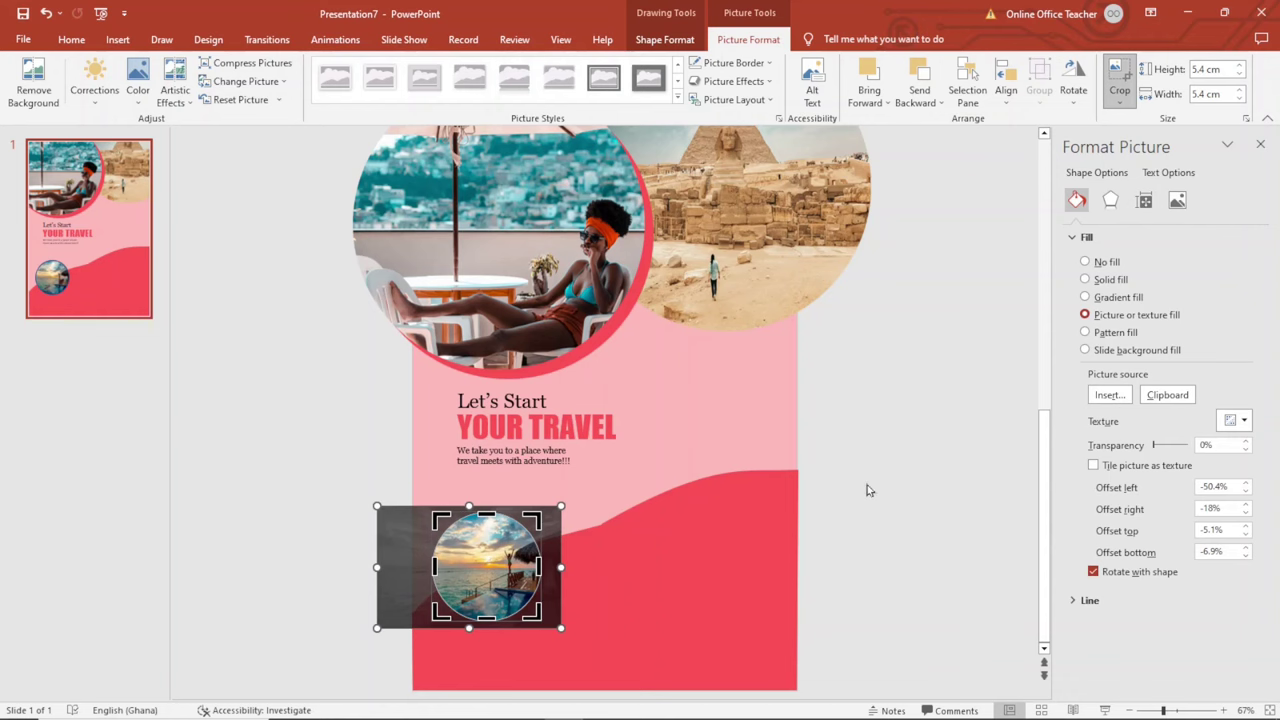
click(862, 511)
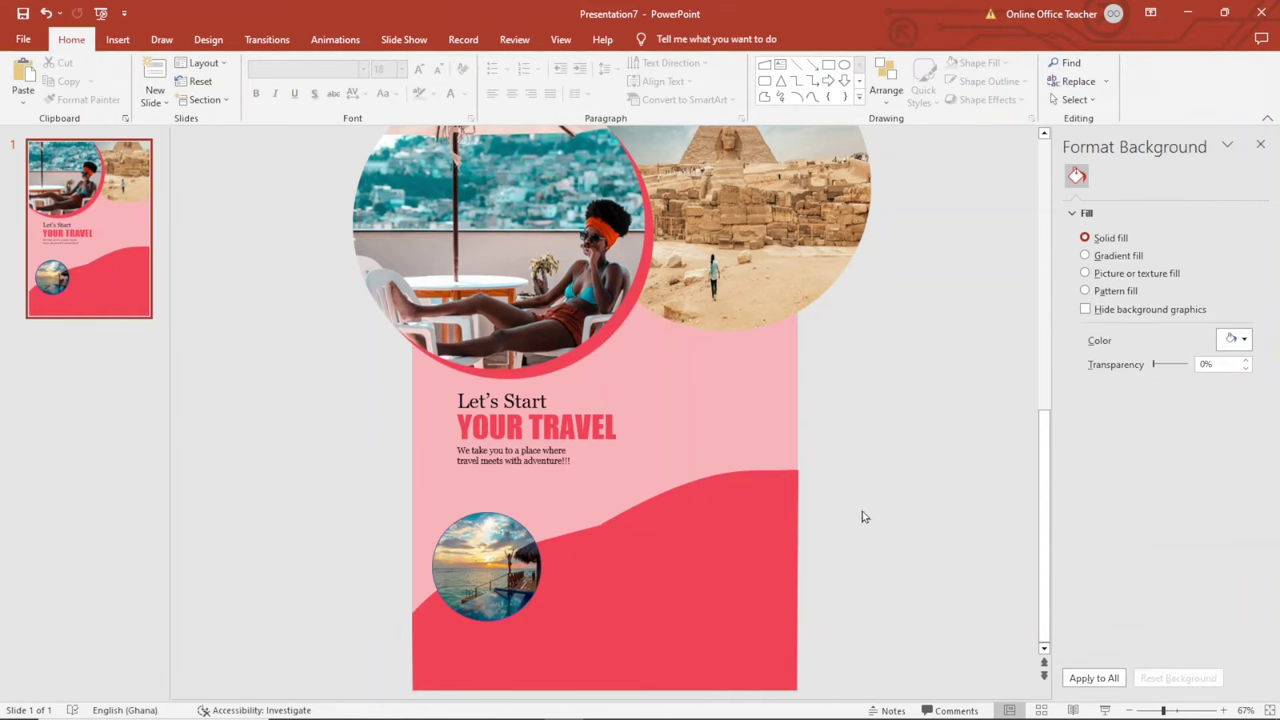
- Give the large beach-chair photo circle a red 2¼ pt outline
click(466, 560)
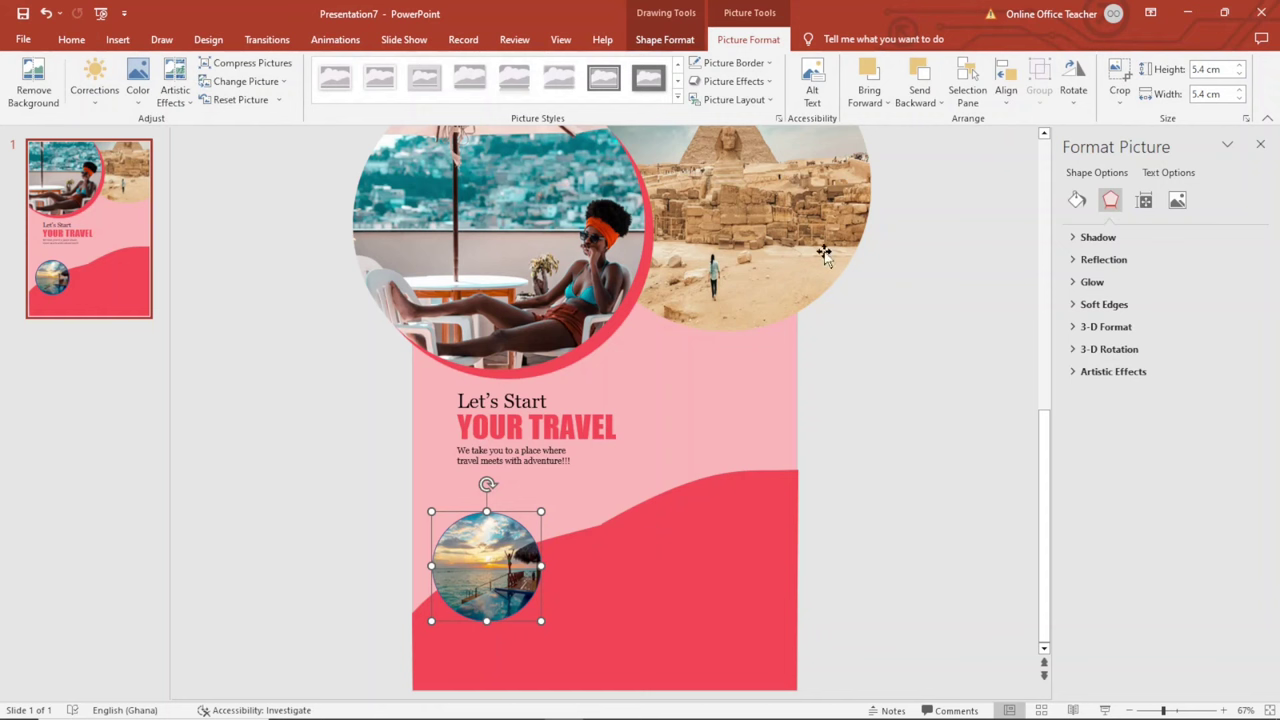
click(674, 42)
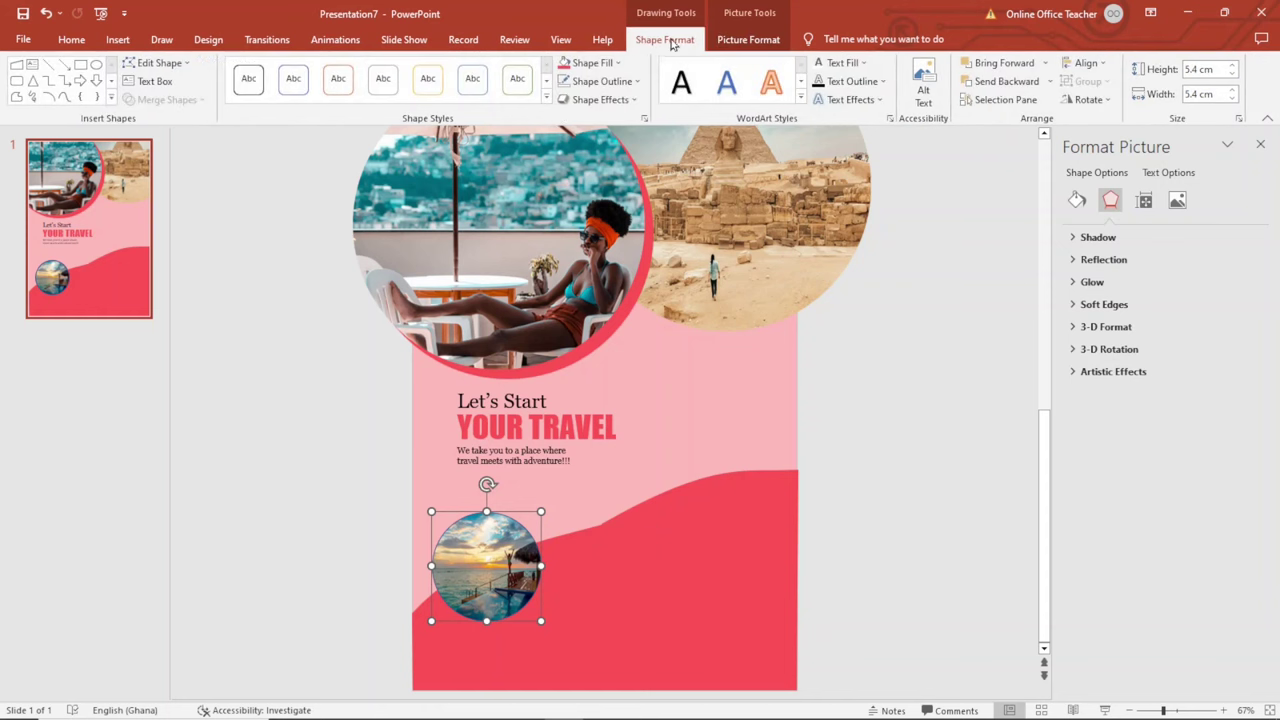
click(633, 81)
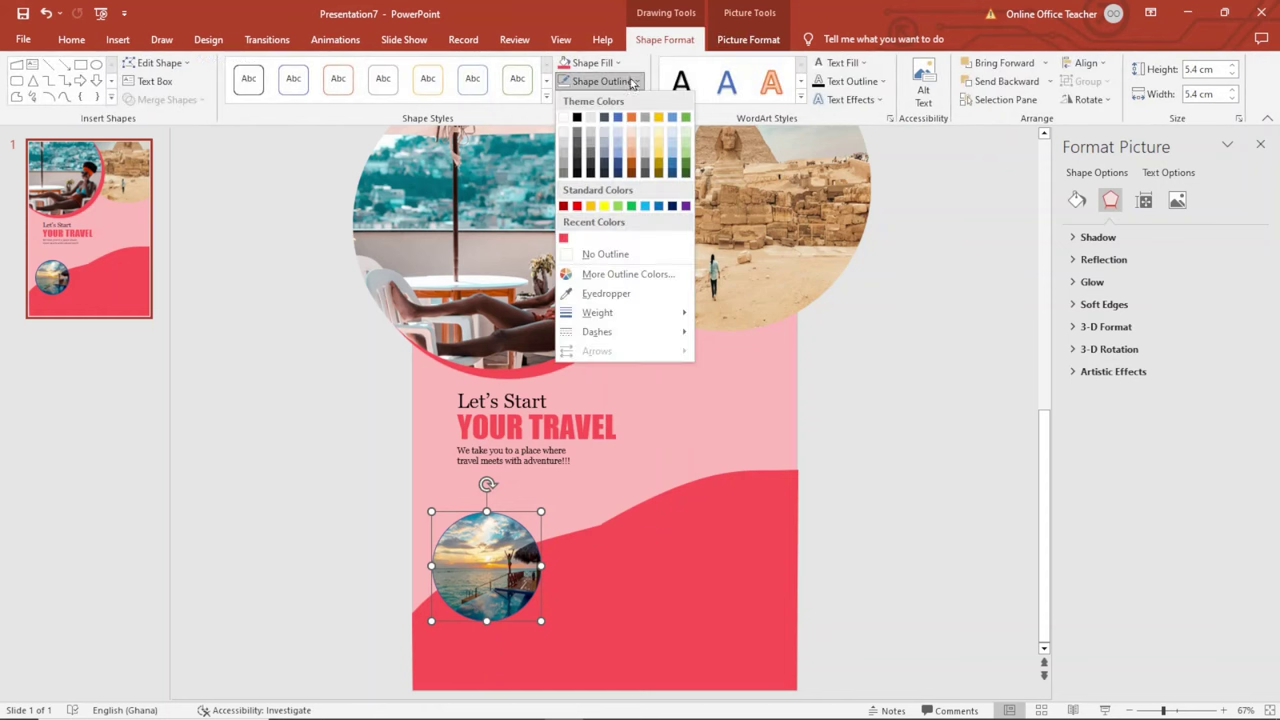
mouse_move(610, 316)
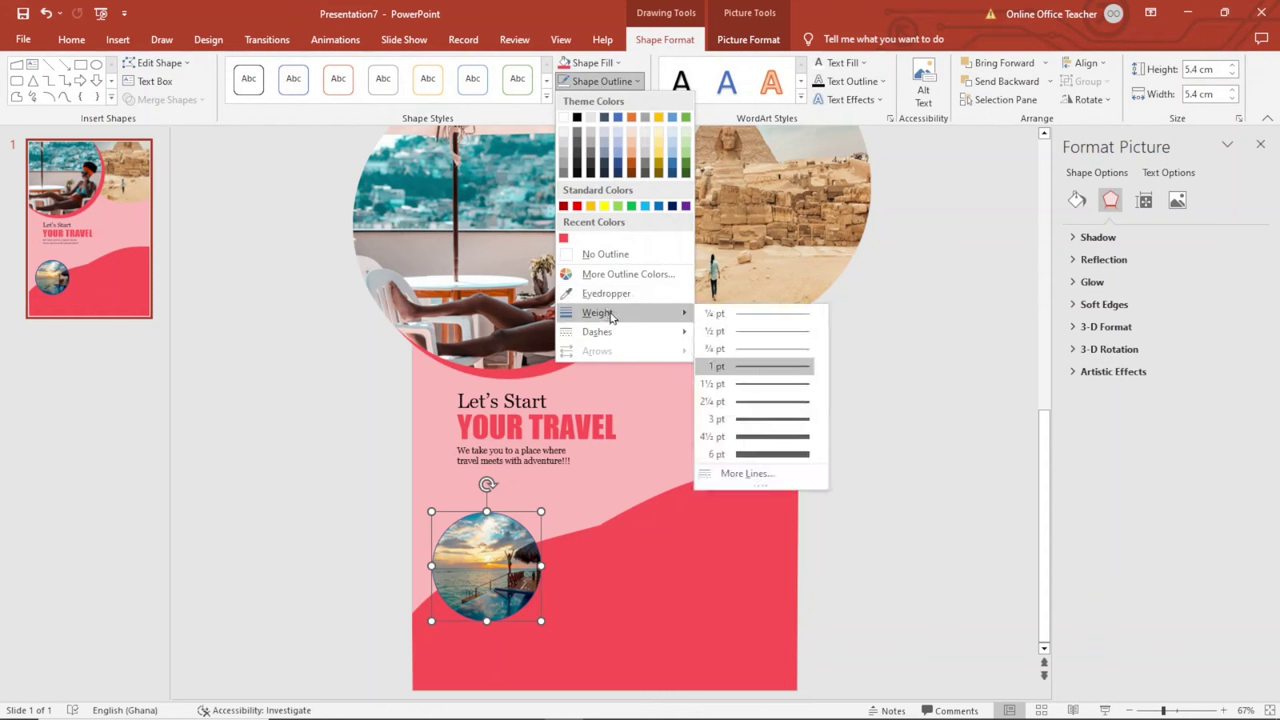
click(741, 402)
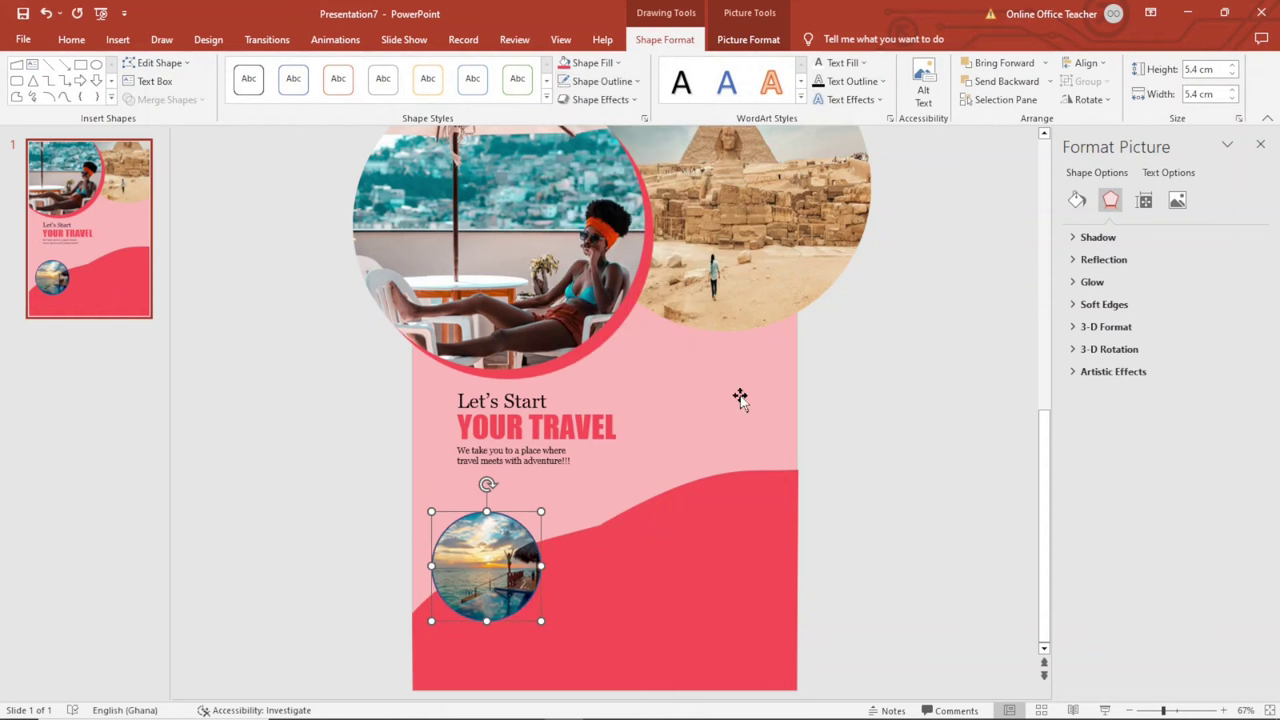
click(624, 82)
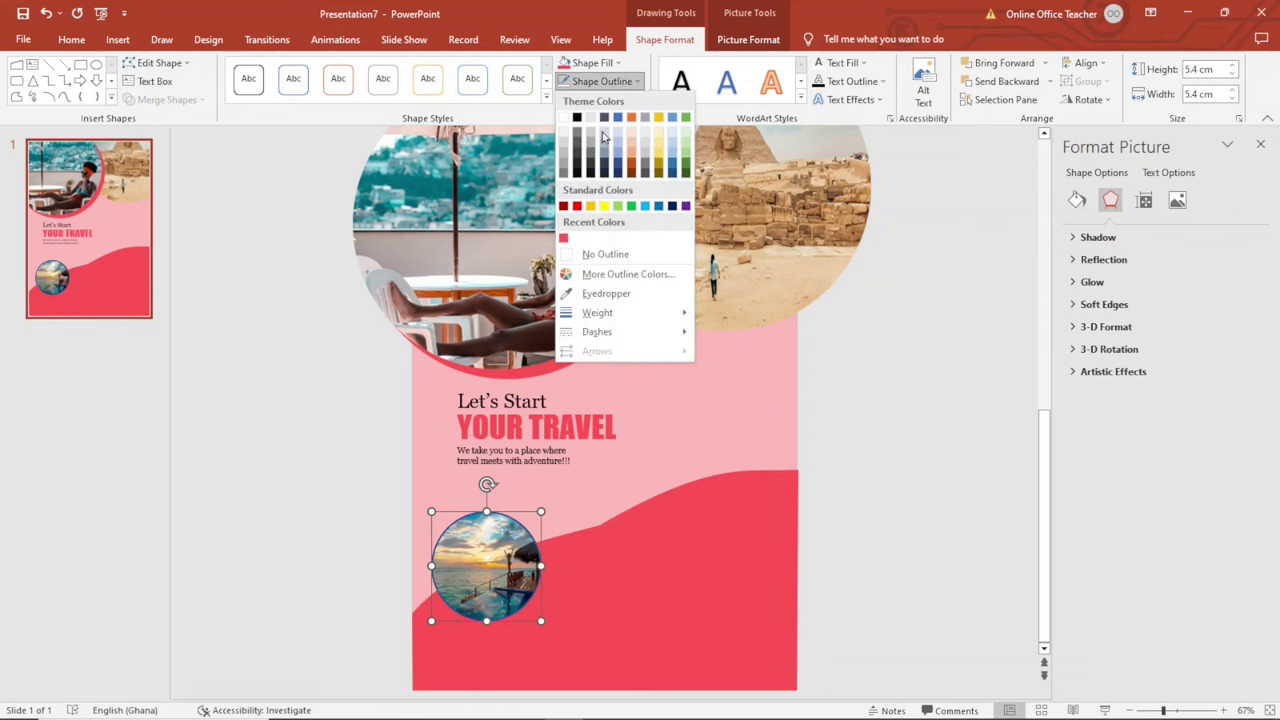
click(563, 241)
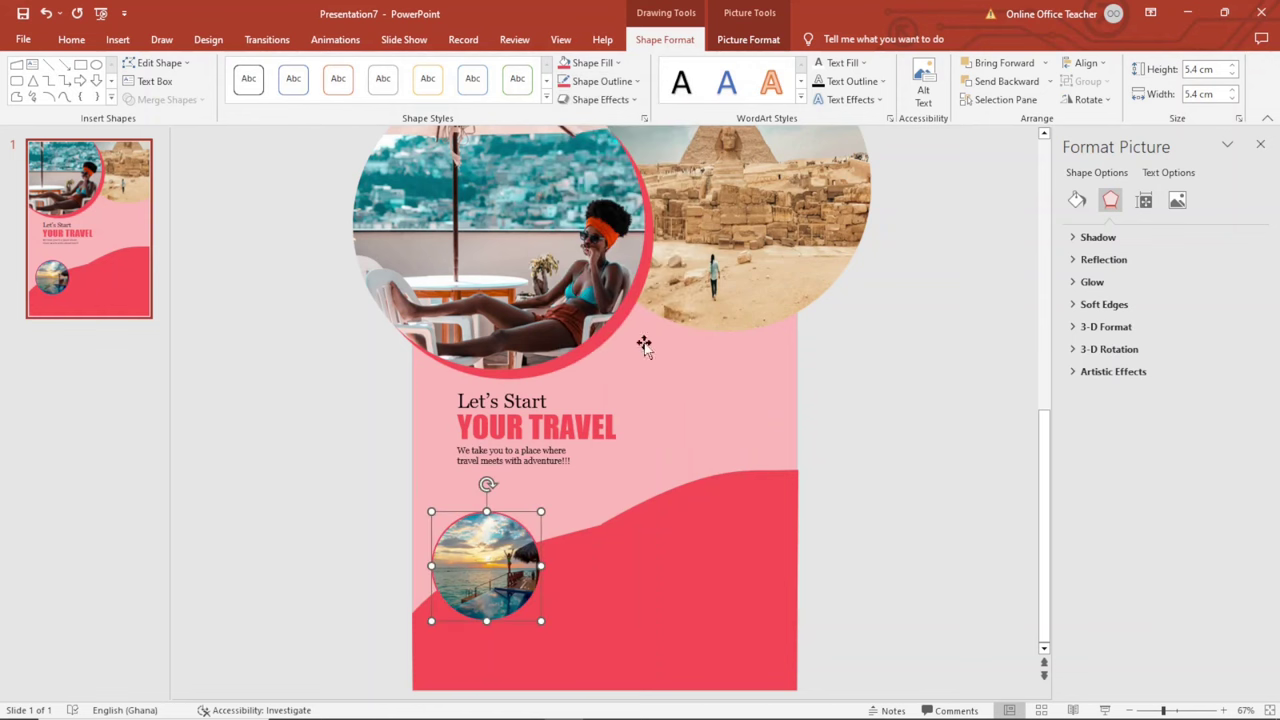
click(946, 443)
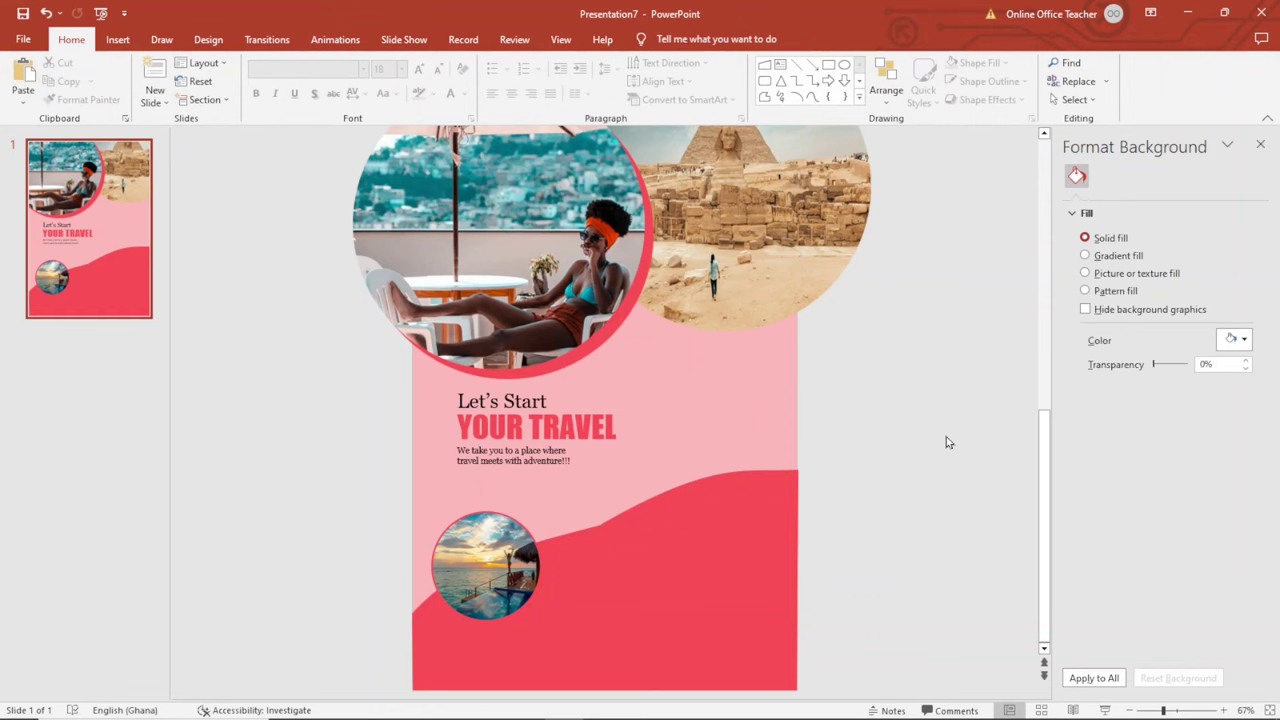
click(492, 560)
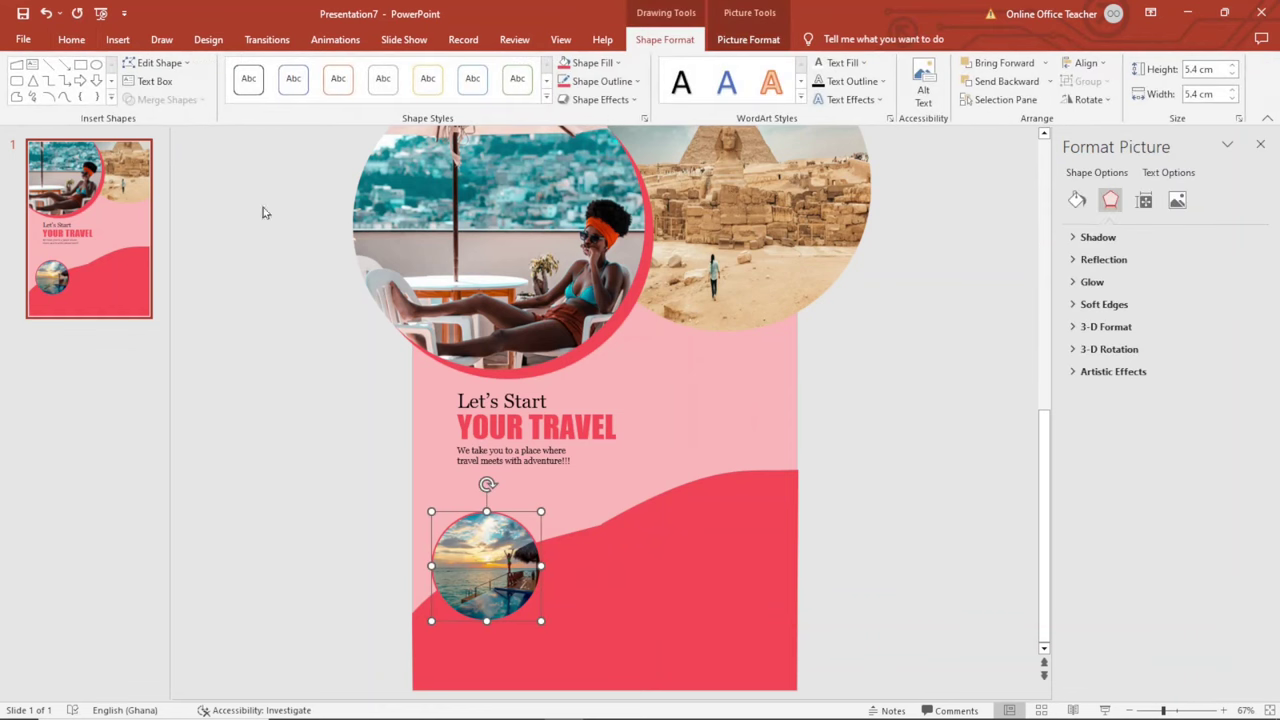
click(70, 42)
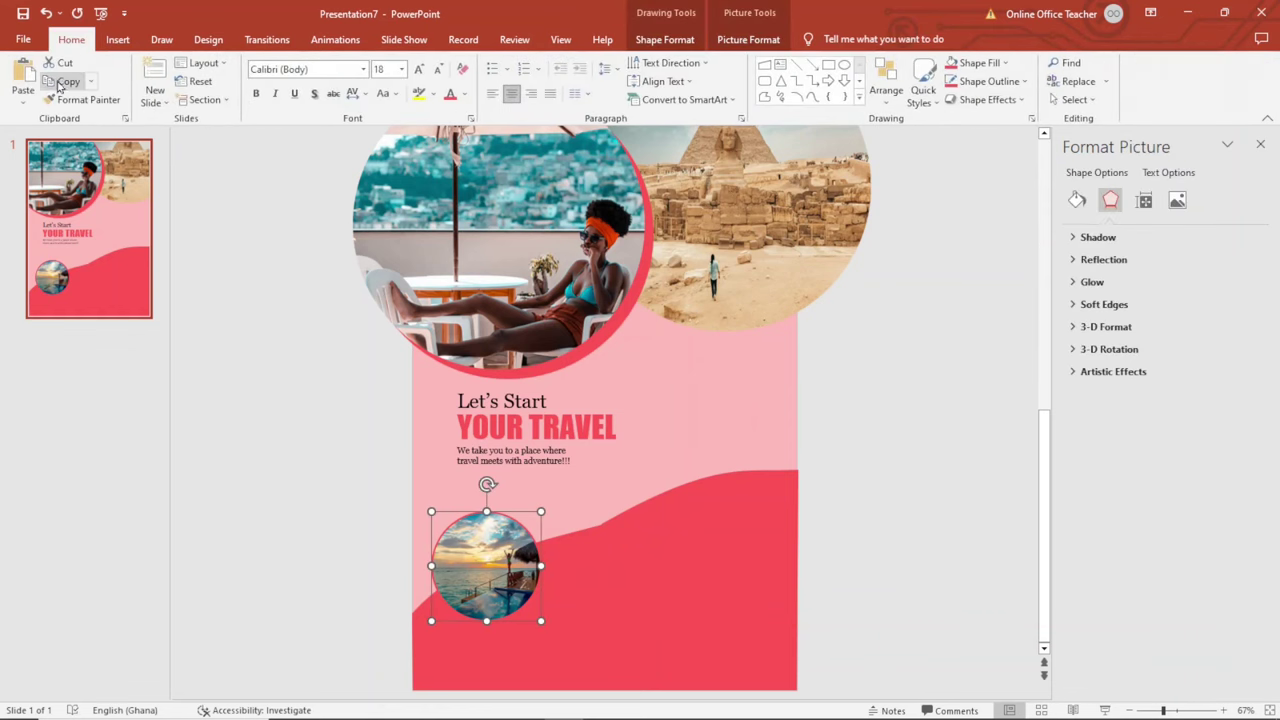
- Paste two copies of the sunset circle, each placed higher and further right in a rising row
click(62, 82)
click(25, 80)
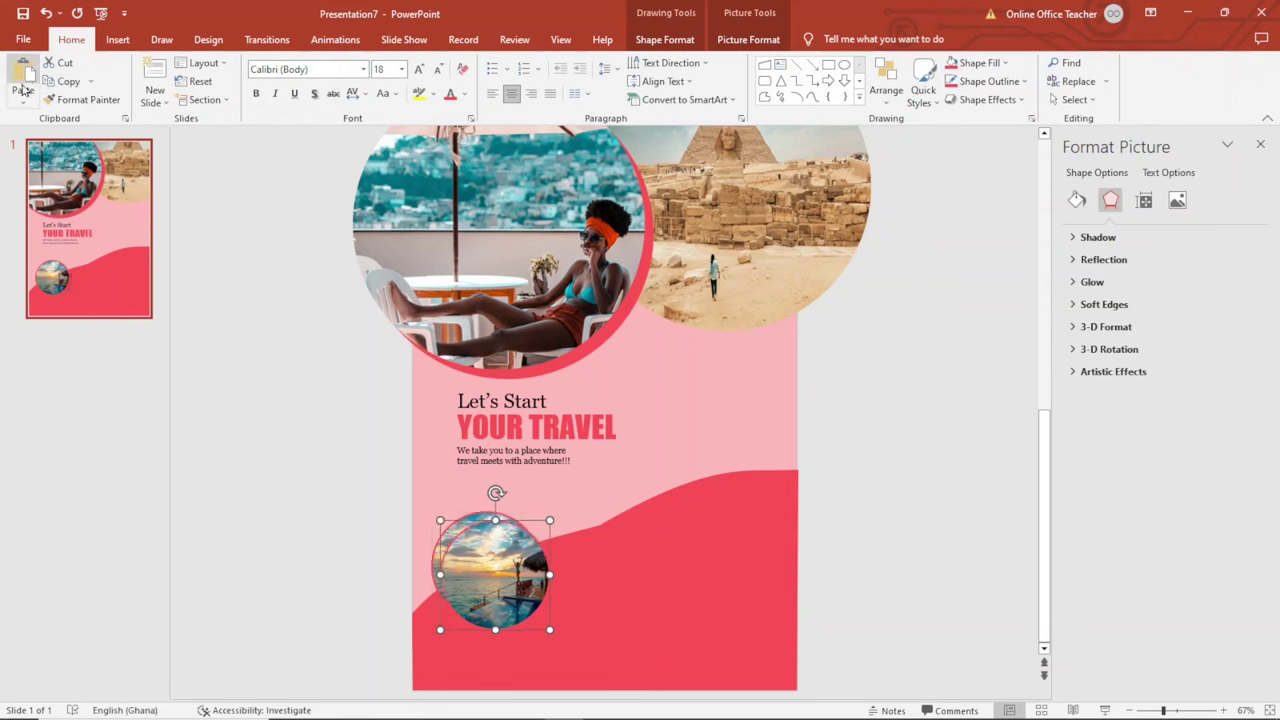
drag(478, 577, 586, 523)
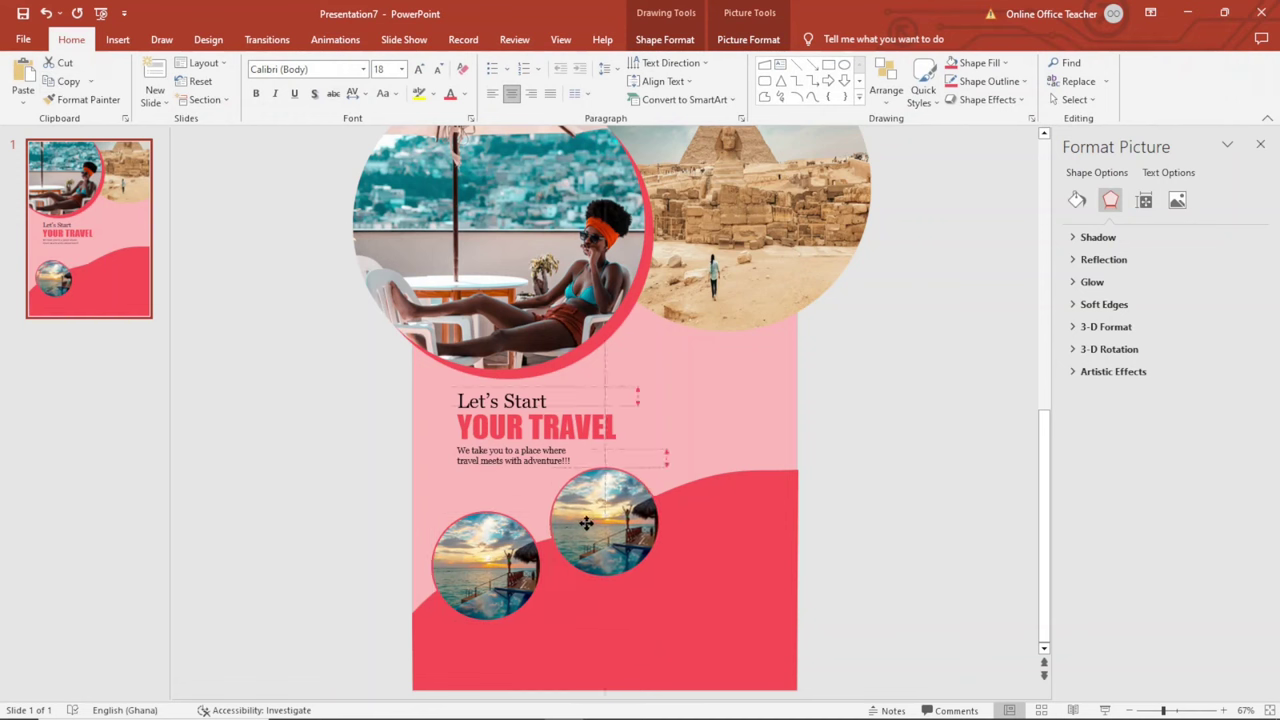
drag(586, 523, 587, 523)
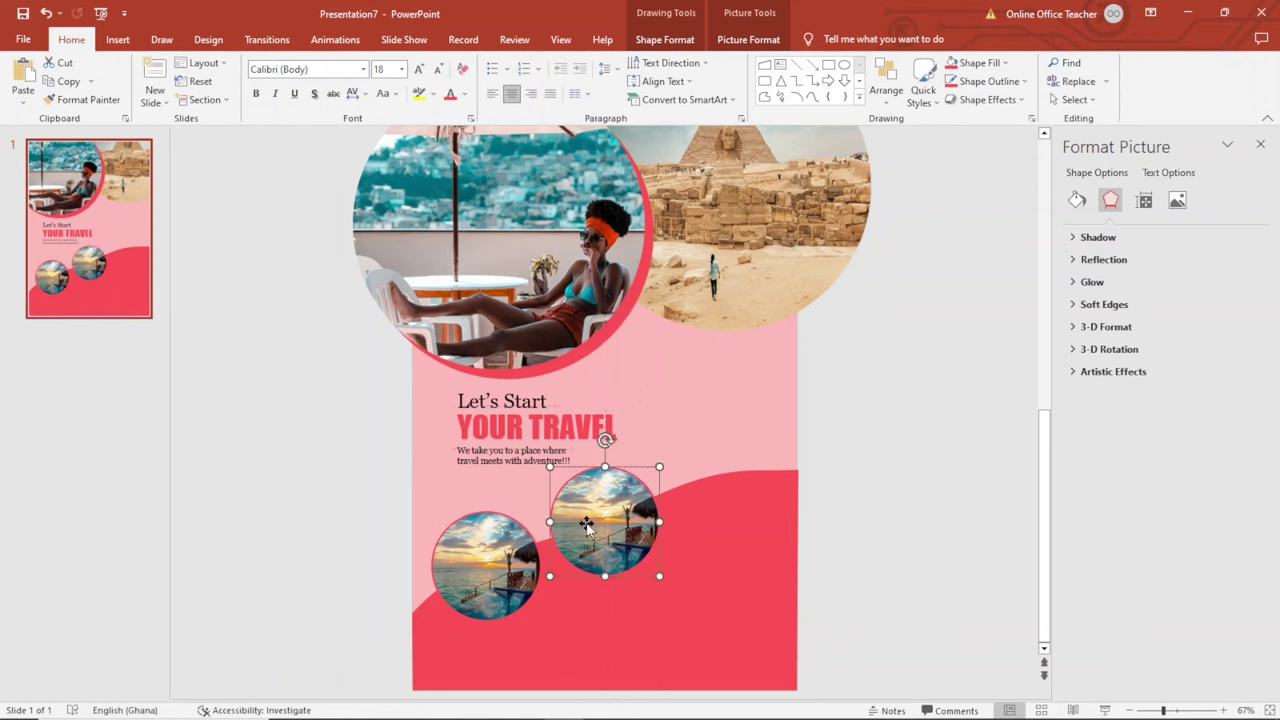
click(23, 80)
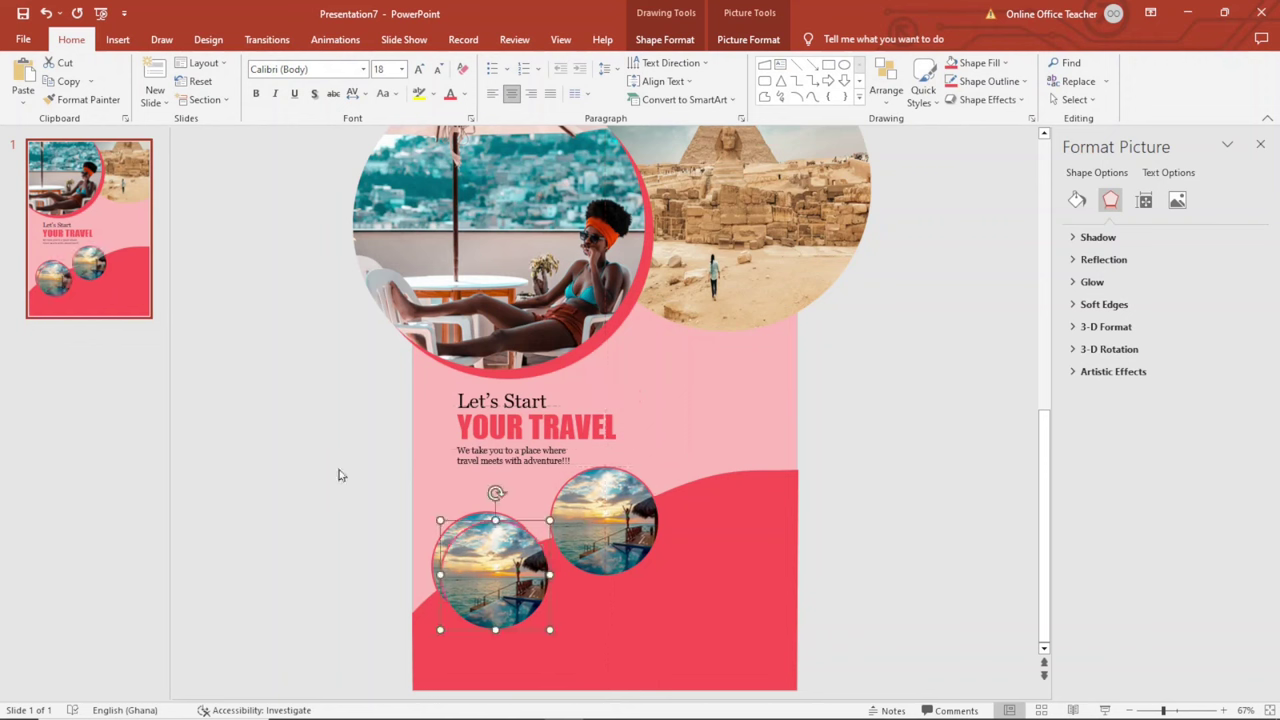
mouse_move(475, 588)
mouse_down()
mouse_move(667, 552)
mouse_move(701, 486)
mouse_up()
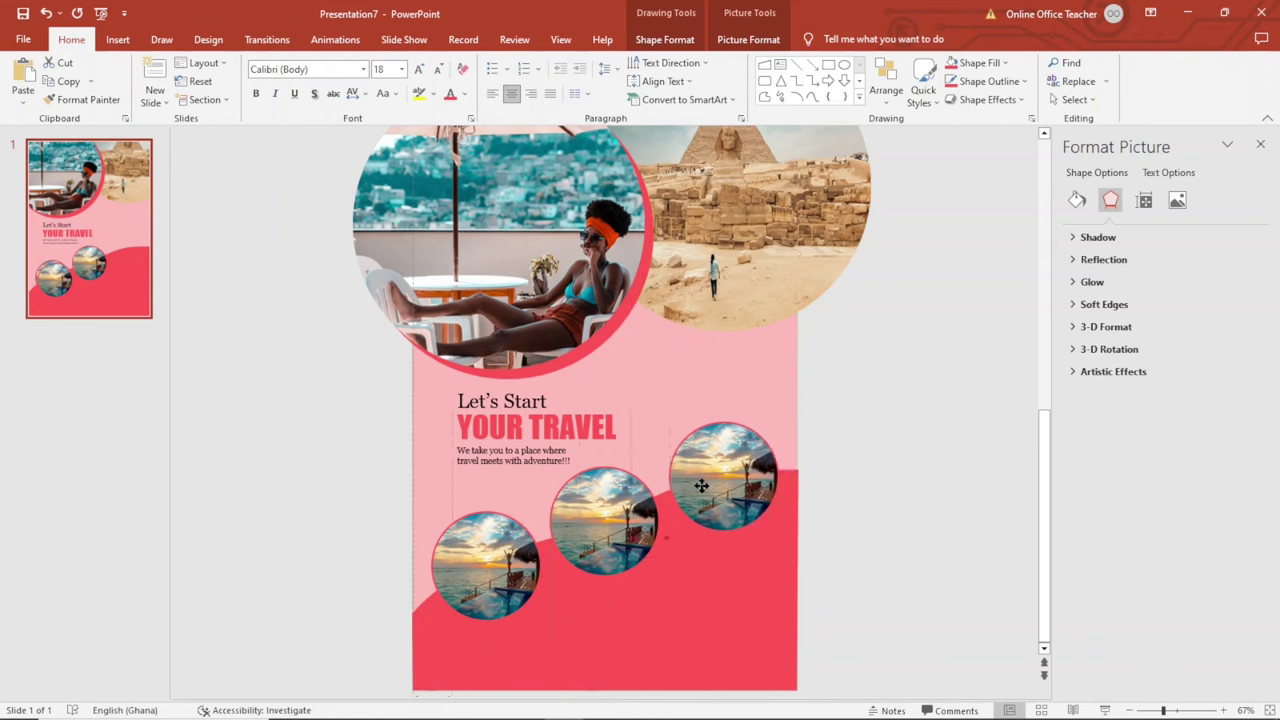
drag(701, 486, 701, 486)
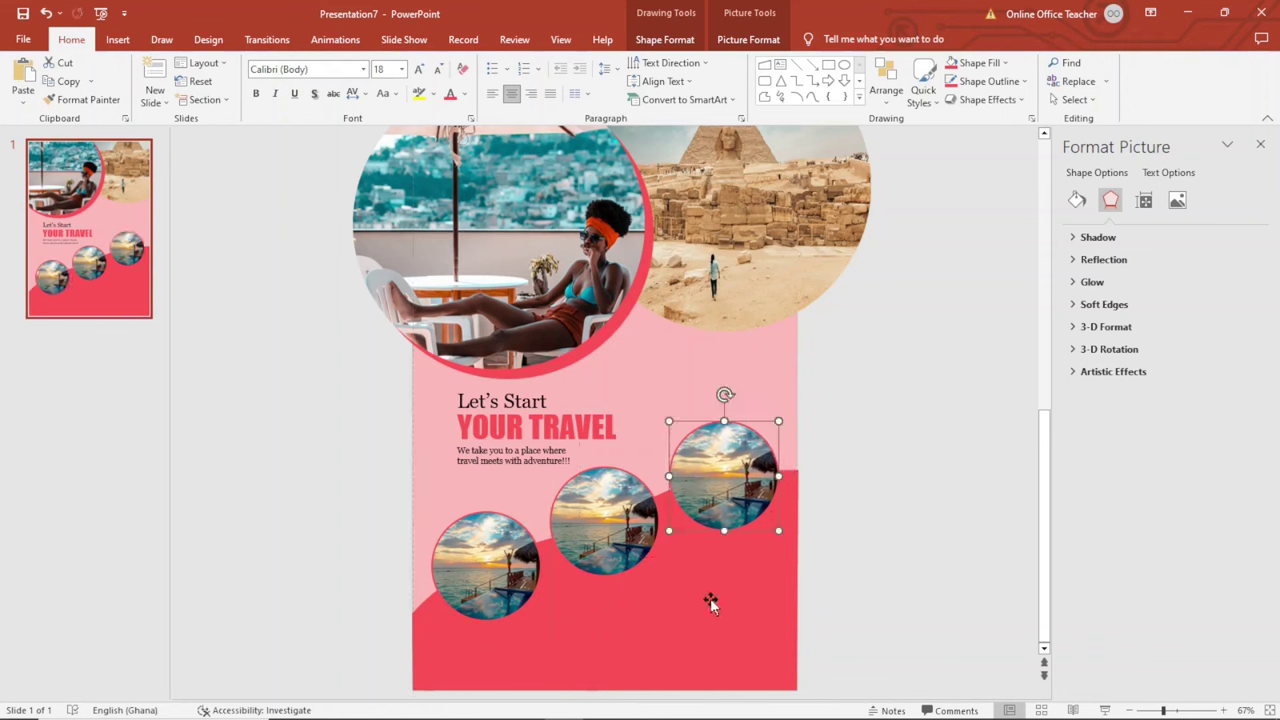
- Fill the middle sunset circle with the white arched seaside building photo from a file
click(602, 528)
click(665, 39)
click(592, 62)
click(612, 298)
click(518, 338)
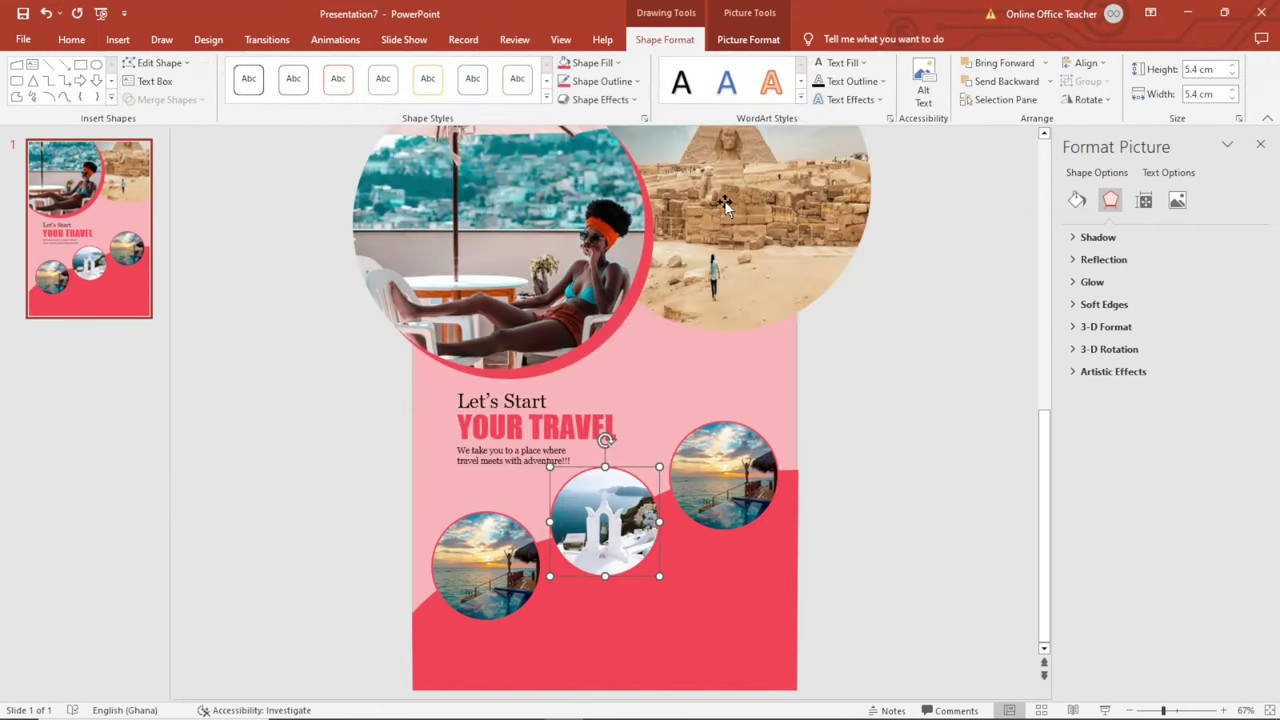
- Crop the photo to Fill the circle, then enlarge and reposition it inside the frame
click(742, 45)
click(1119, 95)
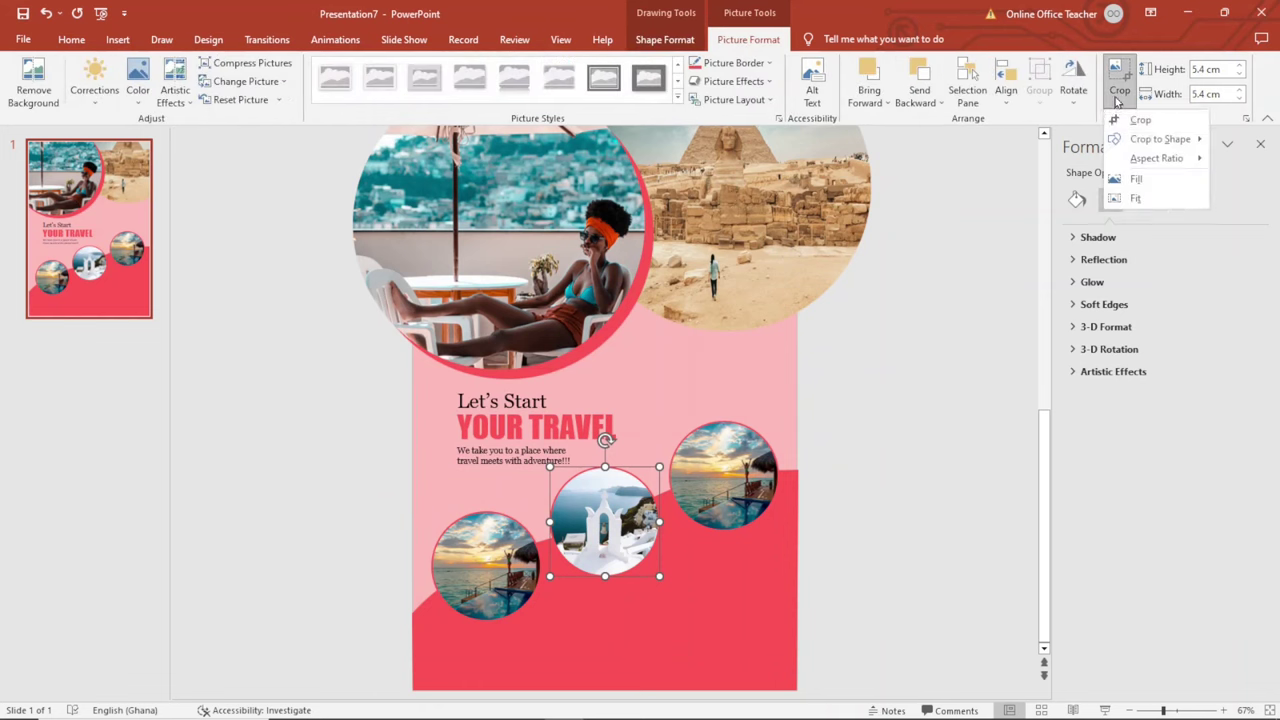
click(1136, 178)
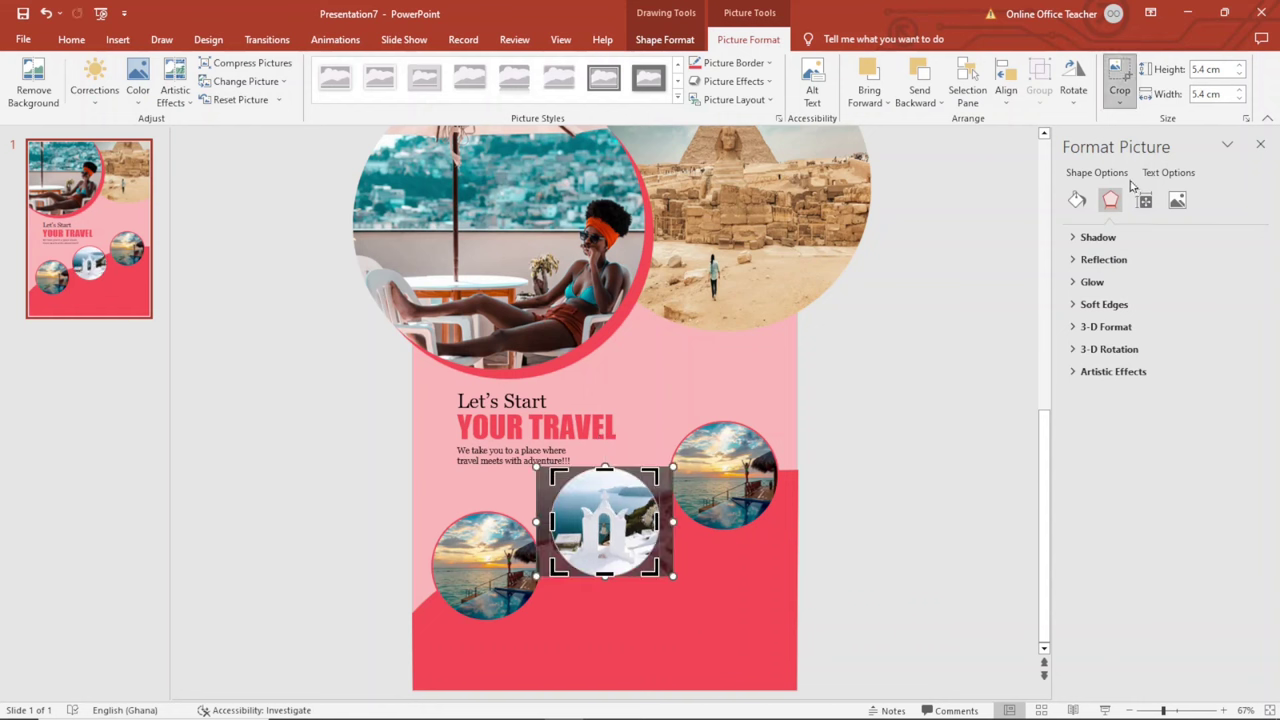
drag(676, 578, 681, 585)
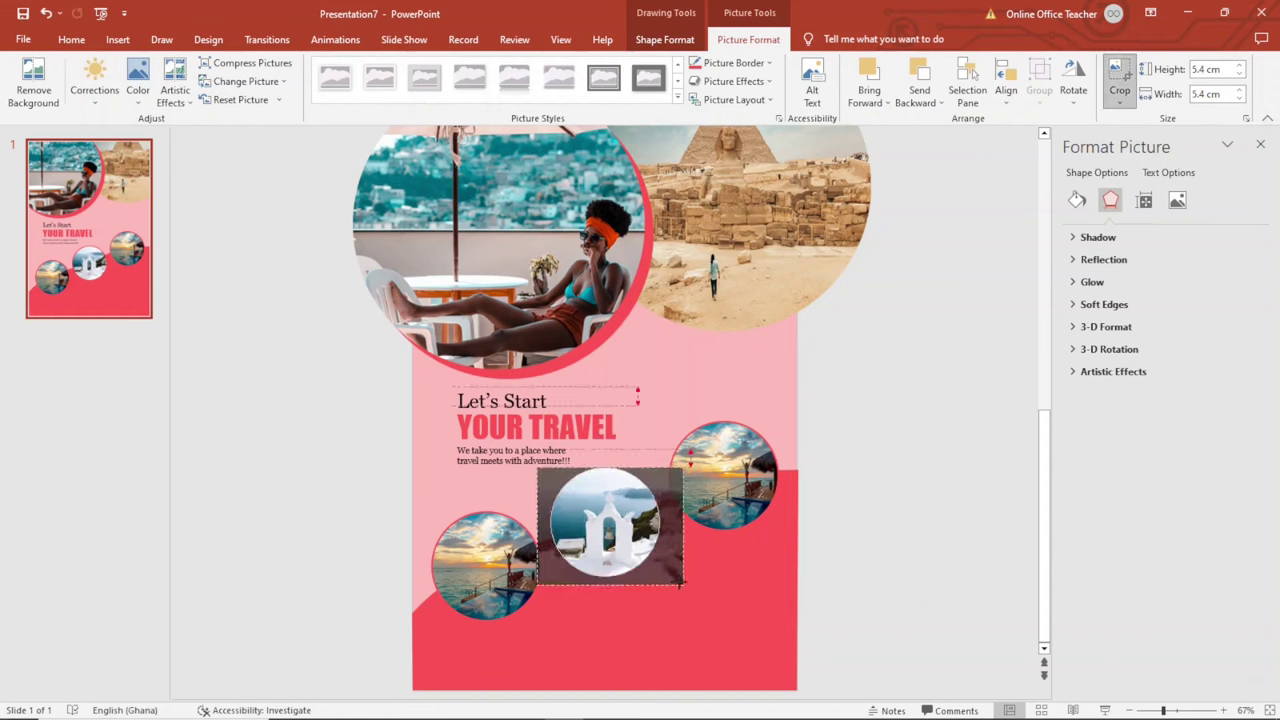
drag(668, 575, 666, 567)
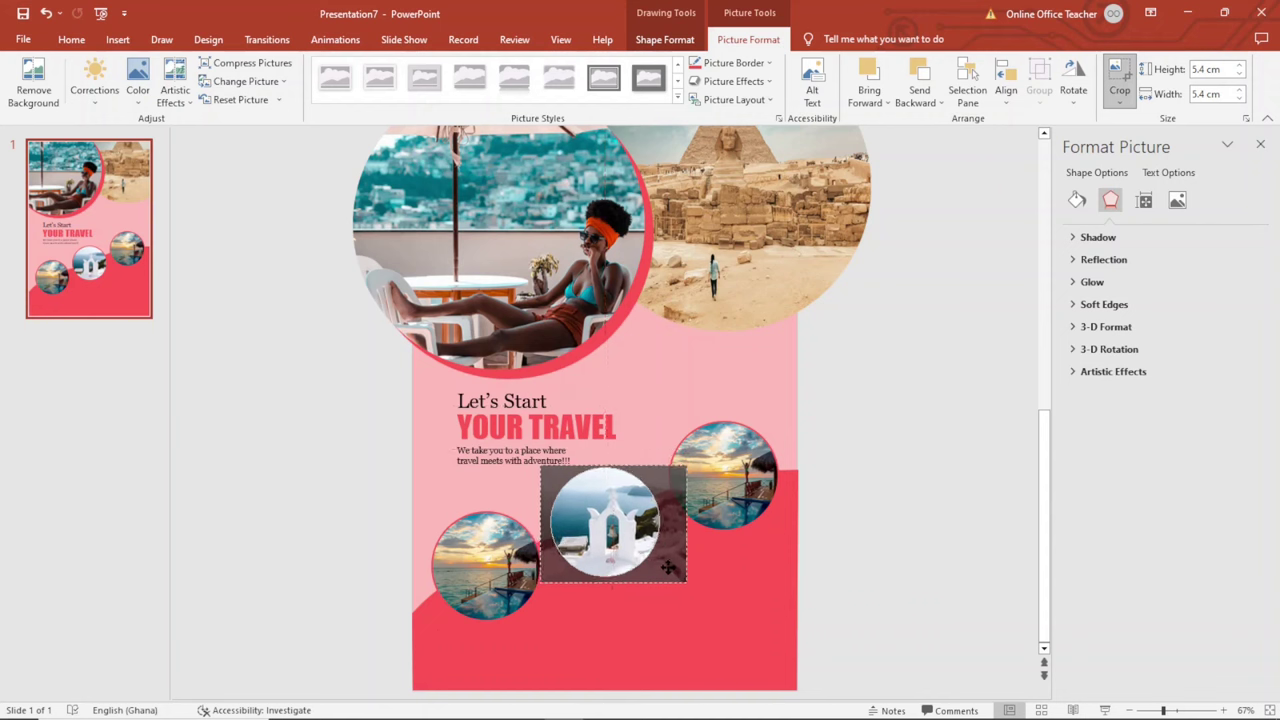
- Fill the right-hand circle with the overwater beach huts sunset photo from a file
click(905, 482)
click(727, 495)
click(665, 39)
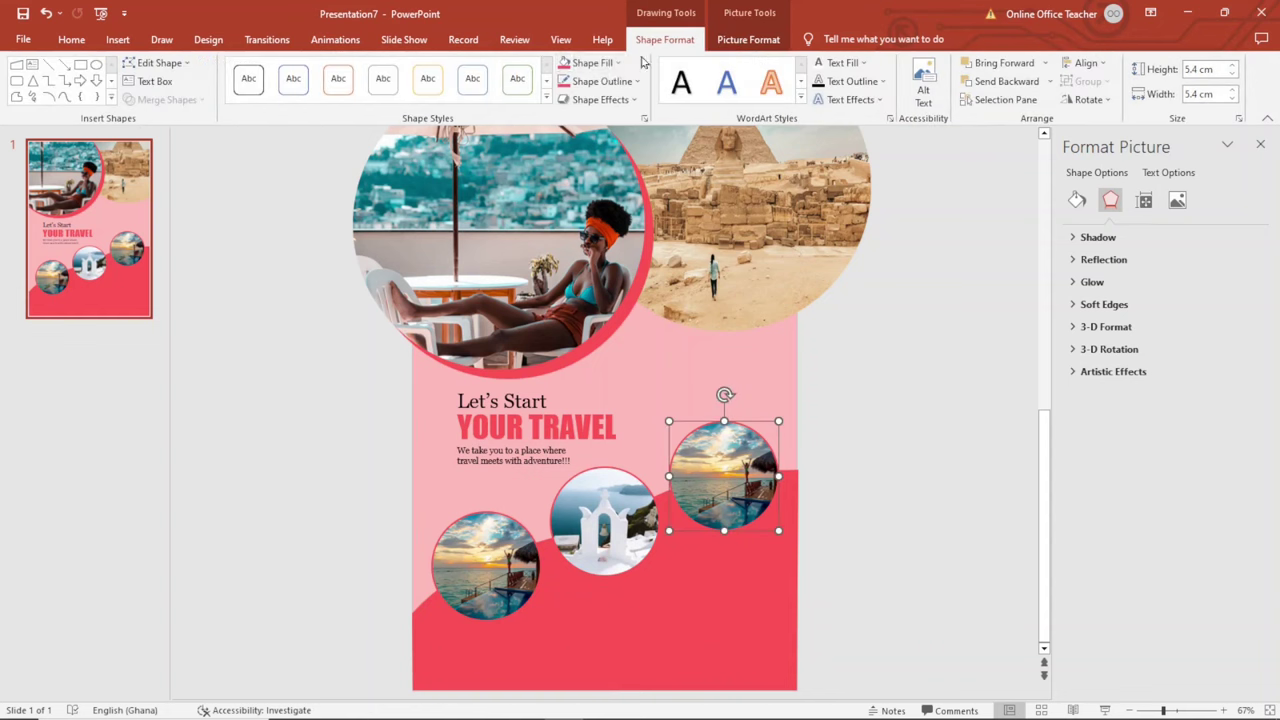
click(590, 62)
click(599, 294)
click(514, 340)
double_click(834, 198)
- Crop the beach huts photo to Fill the circle and finish cropping
click(748, 39)
click(1119, 88)
click(1136, 180)
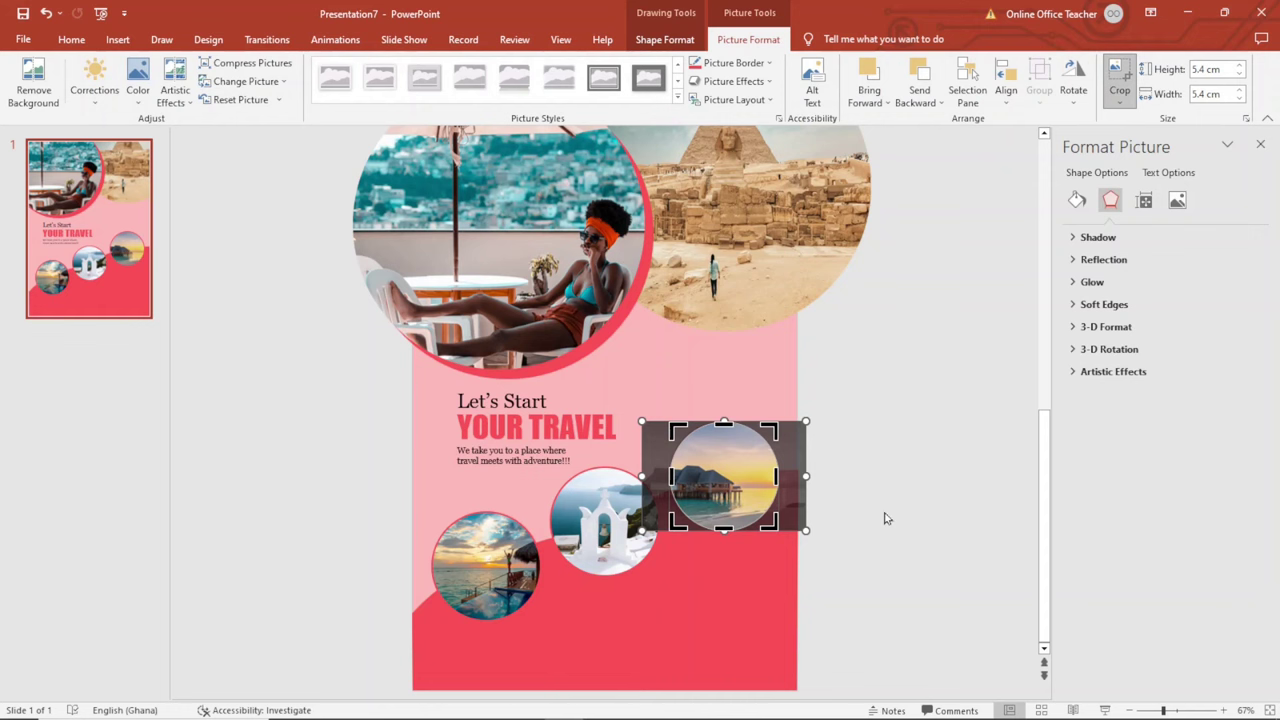
click(884, 463)
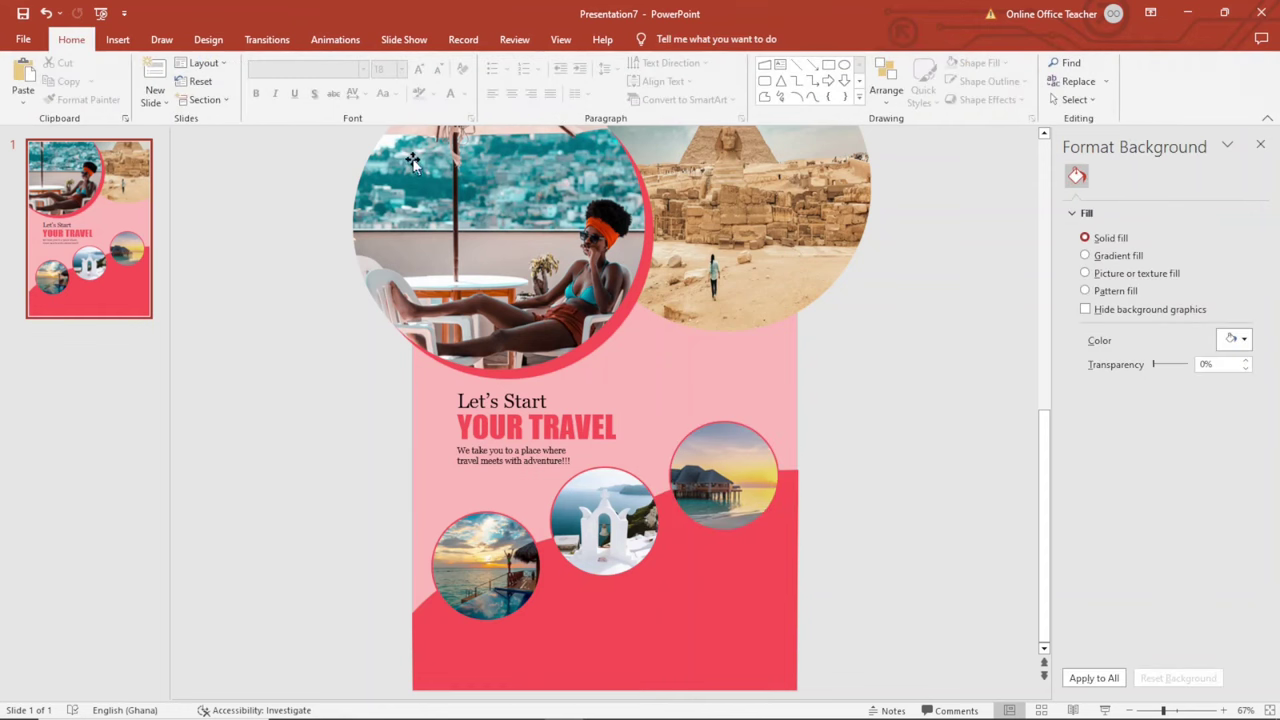
- Draw a spiky starburst seal shape below the pyramid photo circle
click(117, 40)
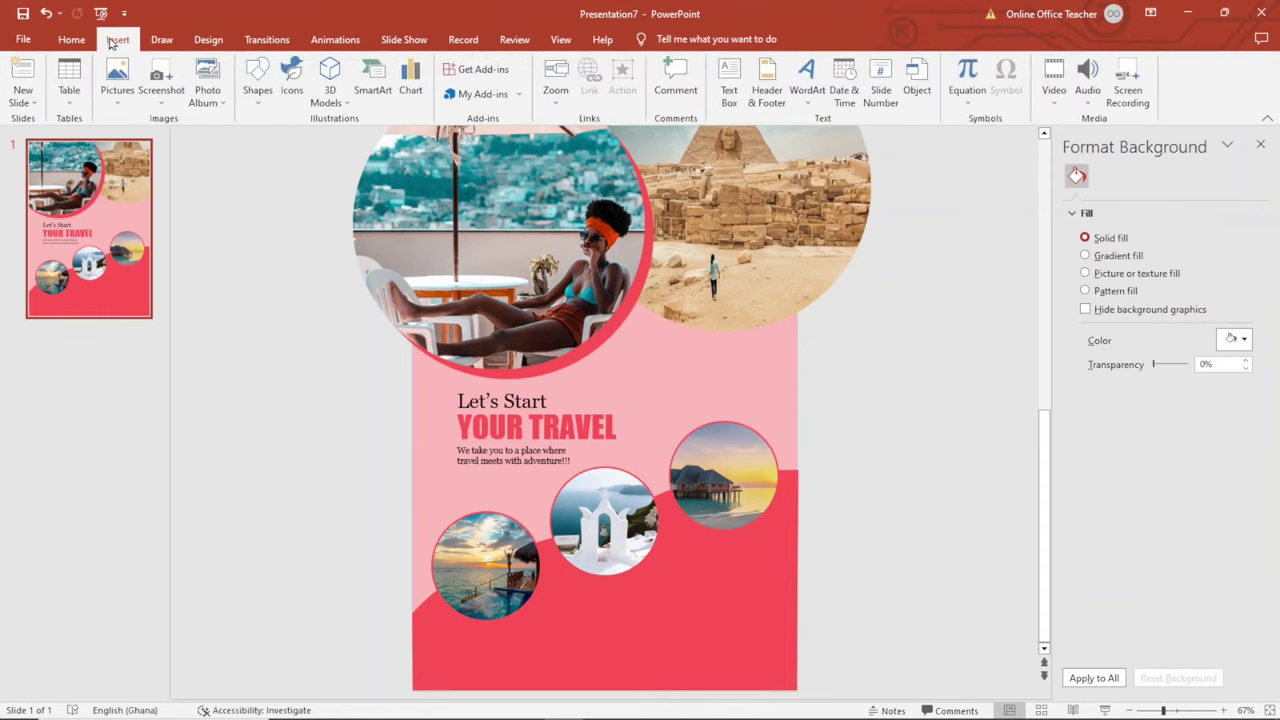
click(258, 90)
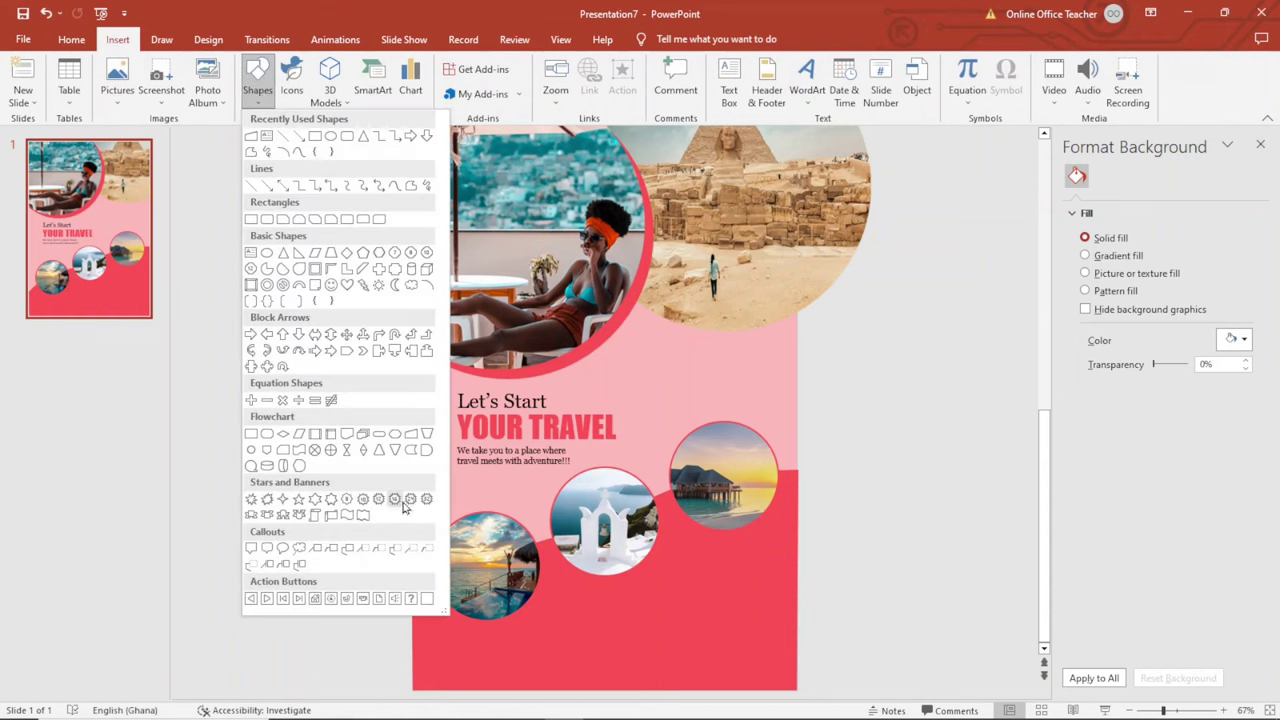
click(424, 503)
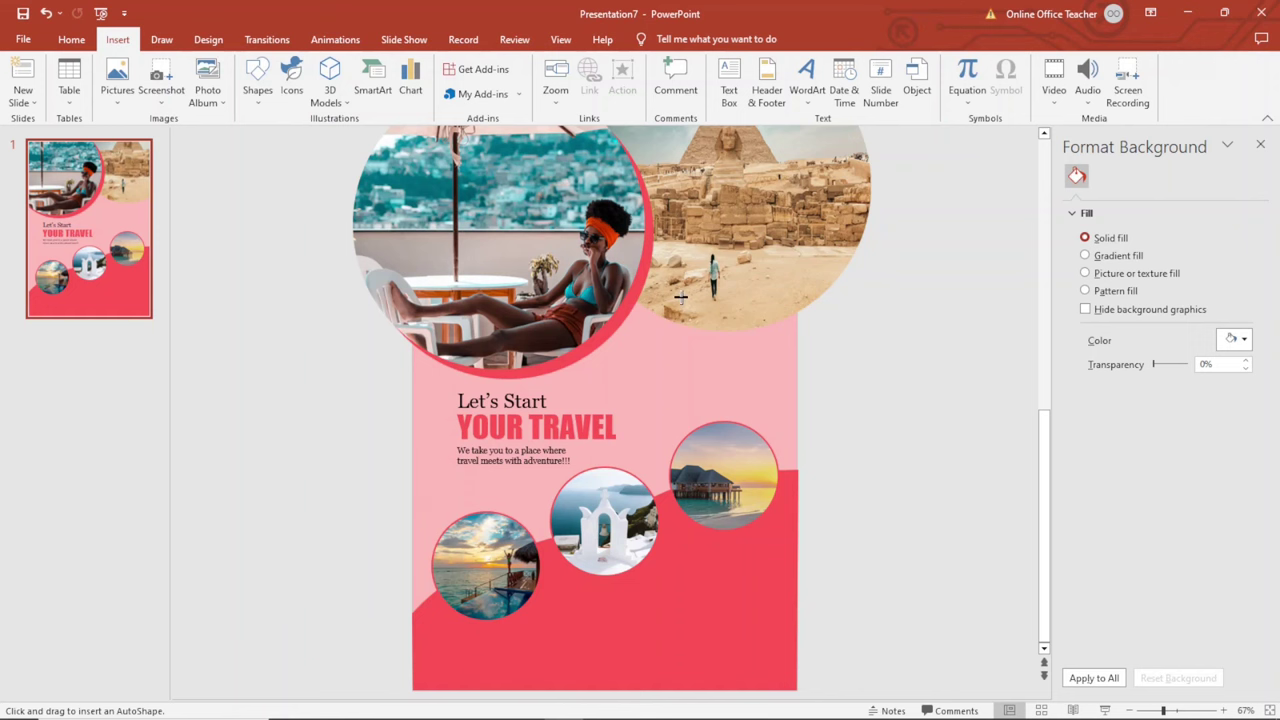
drag(680, 296, 770, 404)
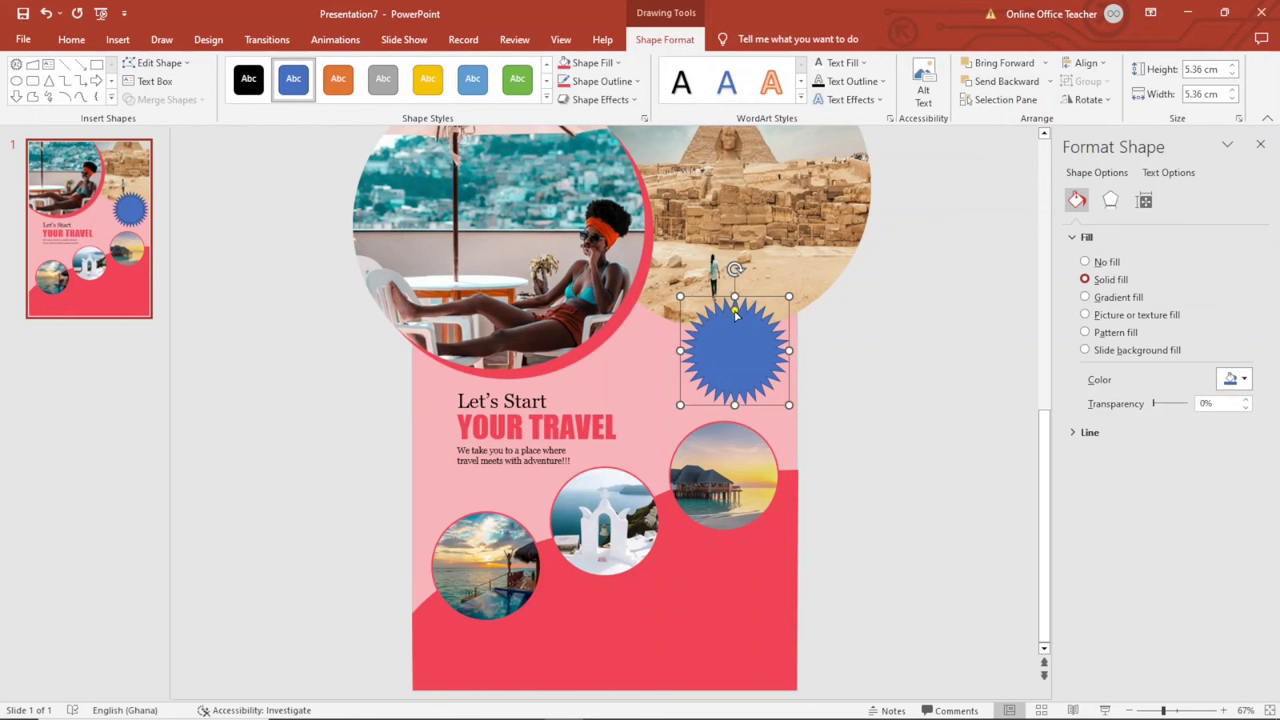
- Deepen the starburst's spikes and move the badge up and to the left
drag(736, 316, 734, 302)
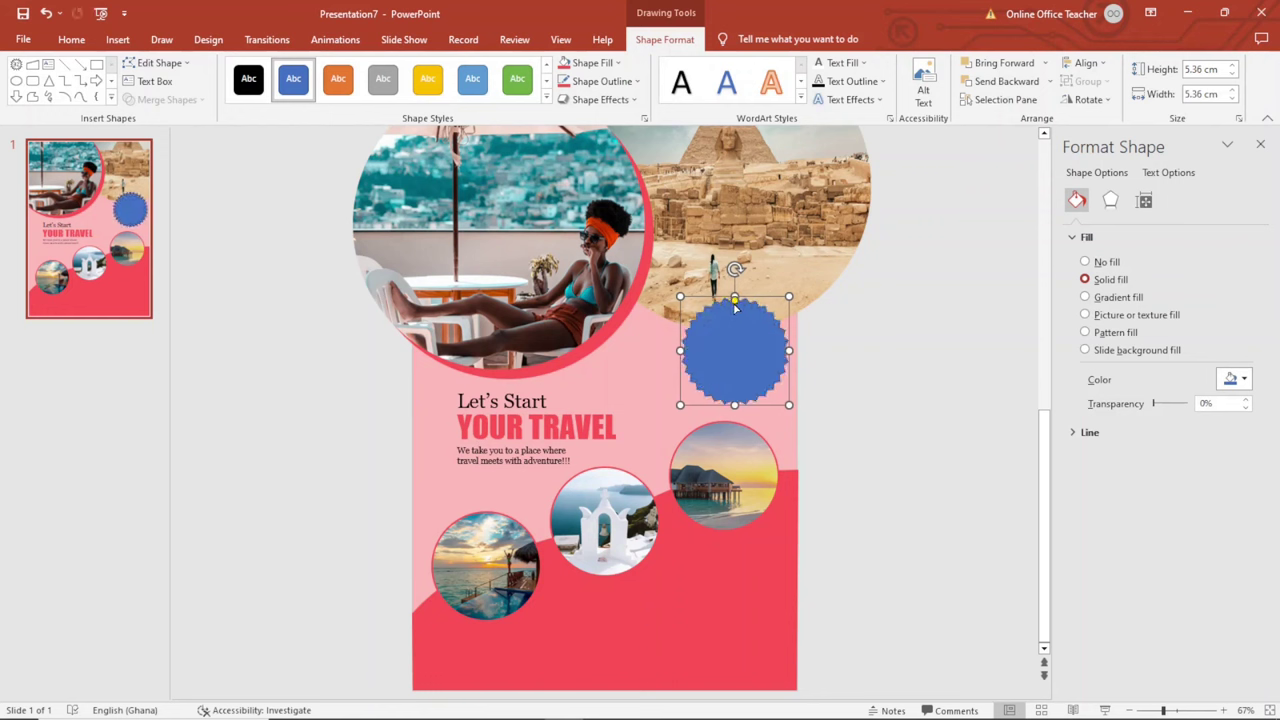
drag(736, 304, 733, 308)
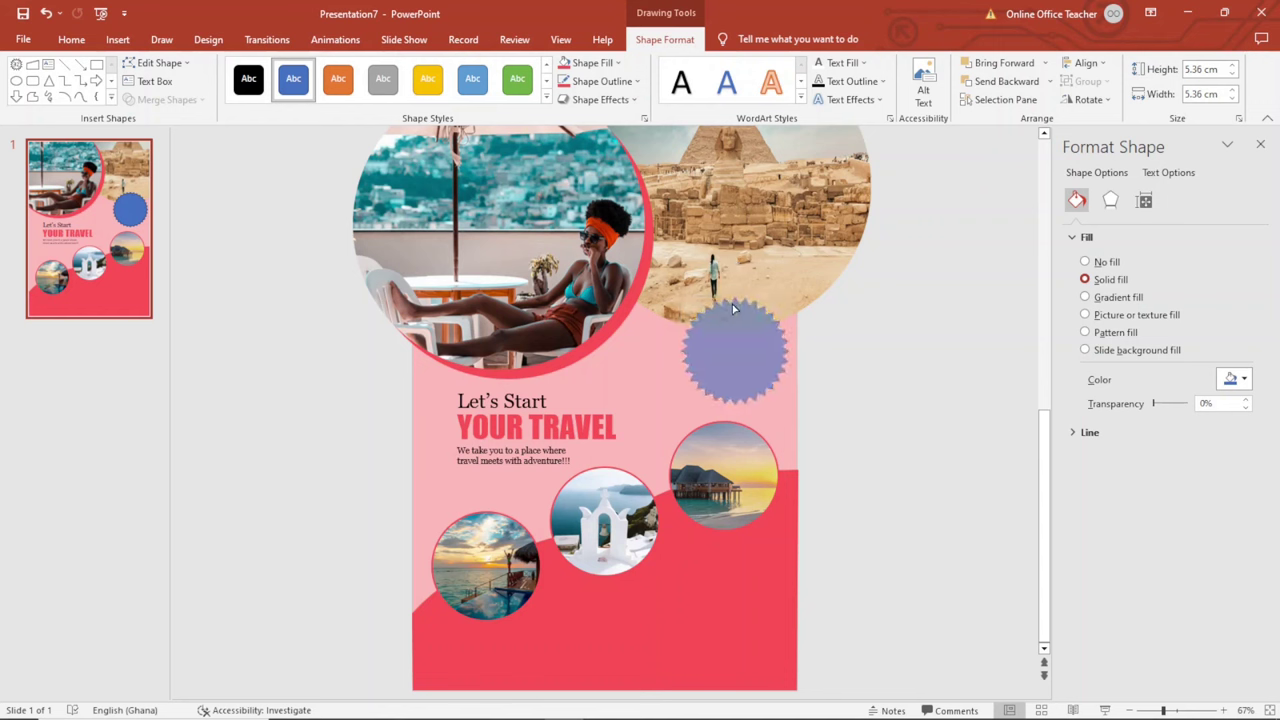
drag(732, 309, 733, 300)
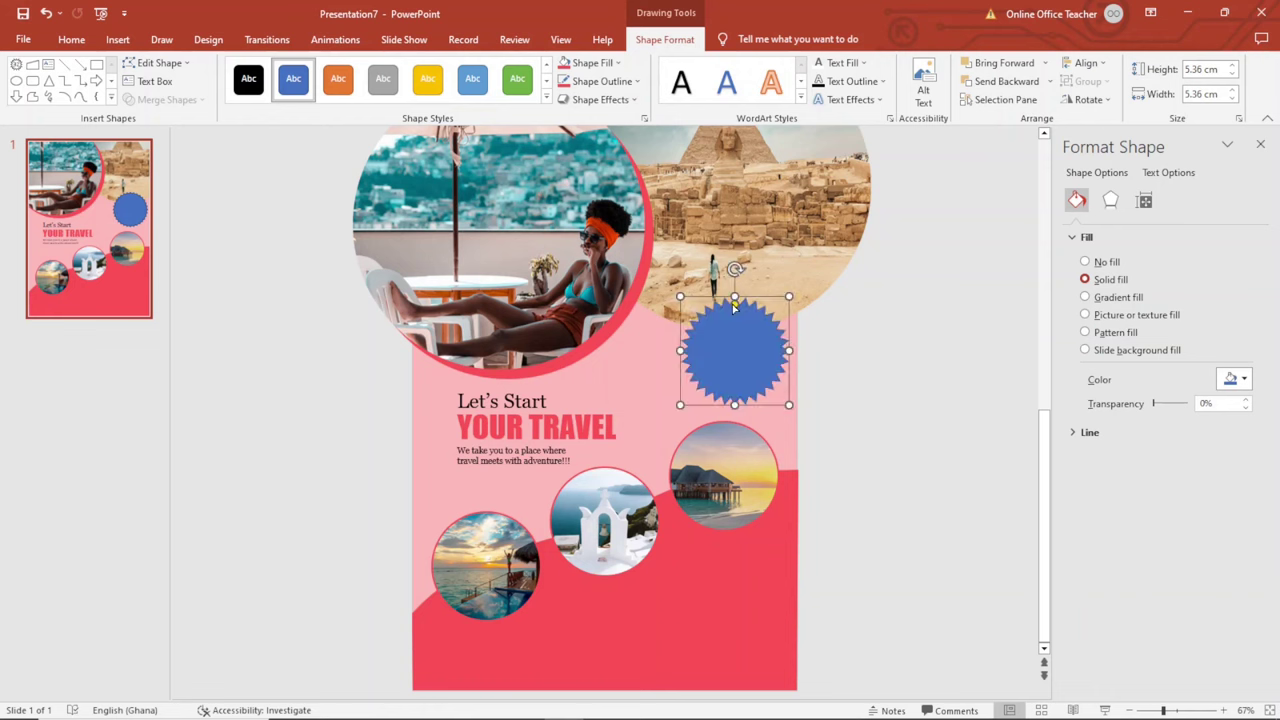
click(932, 390)
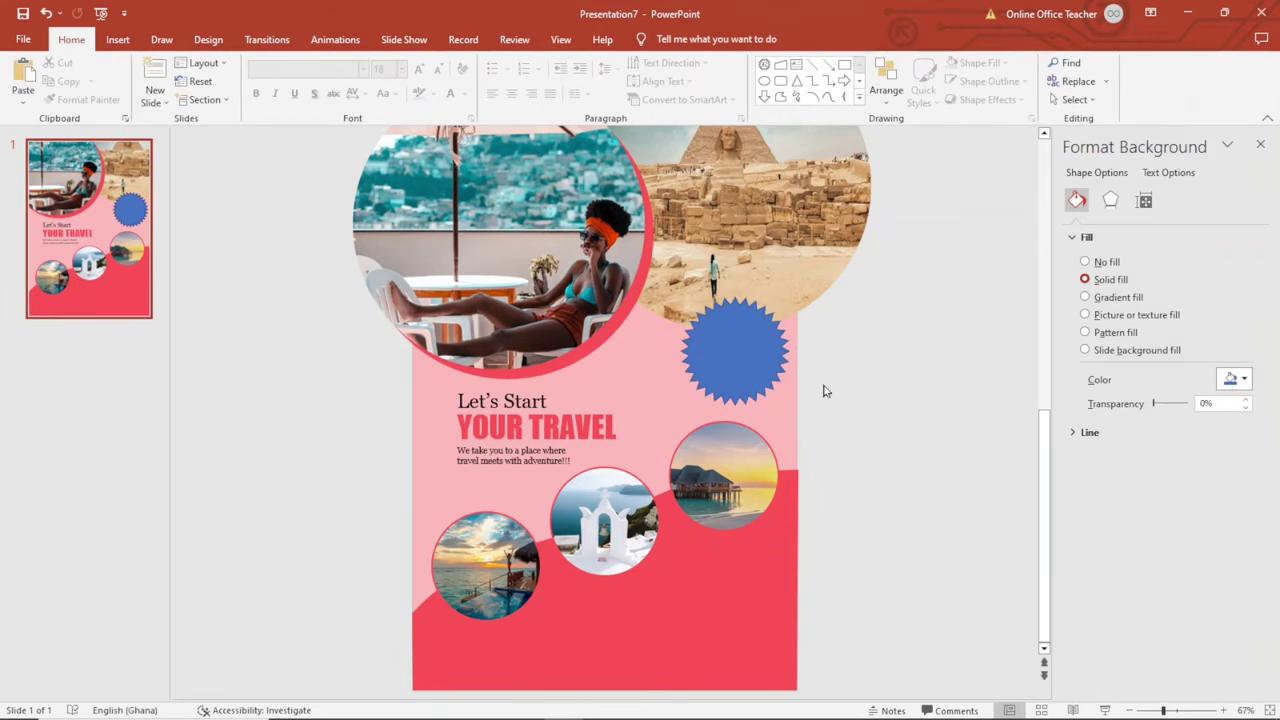
click(742, 352)
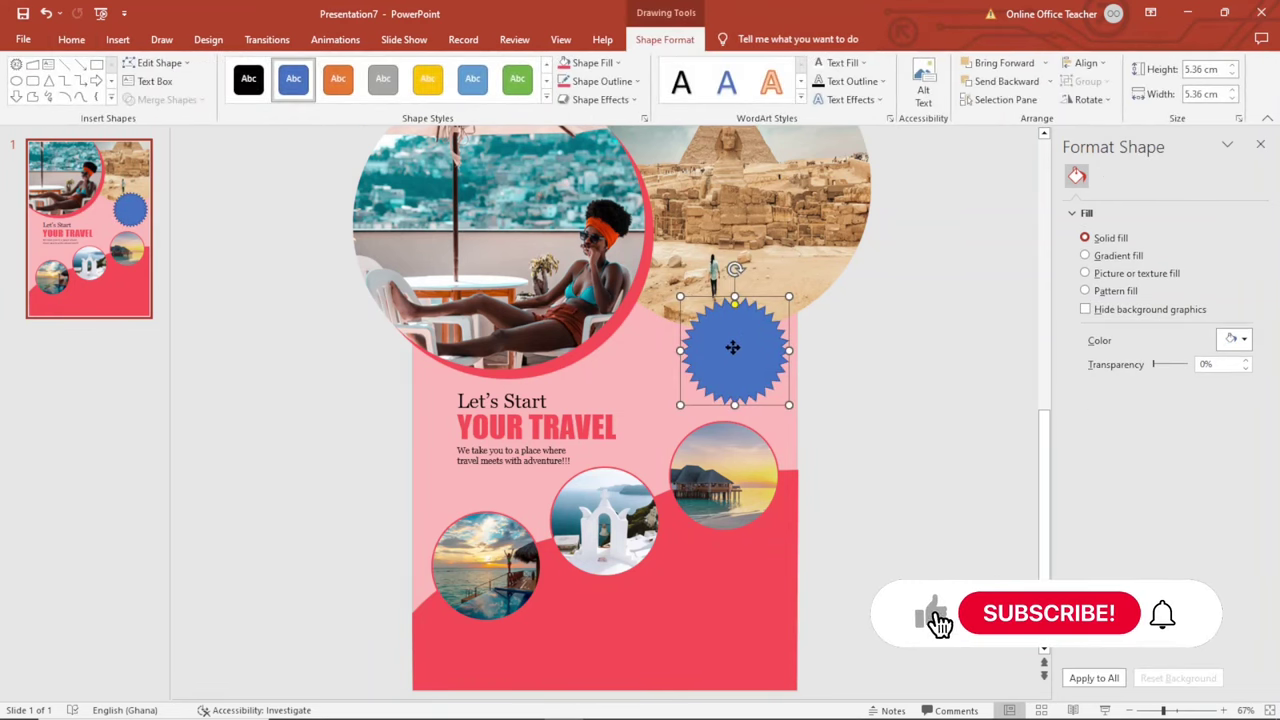
drag(734, 346, 723, 329)
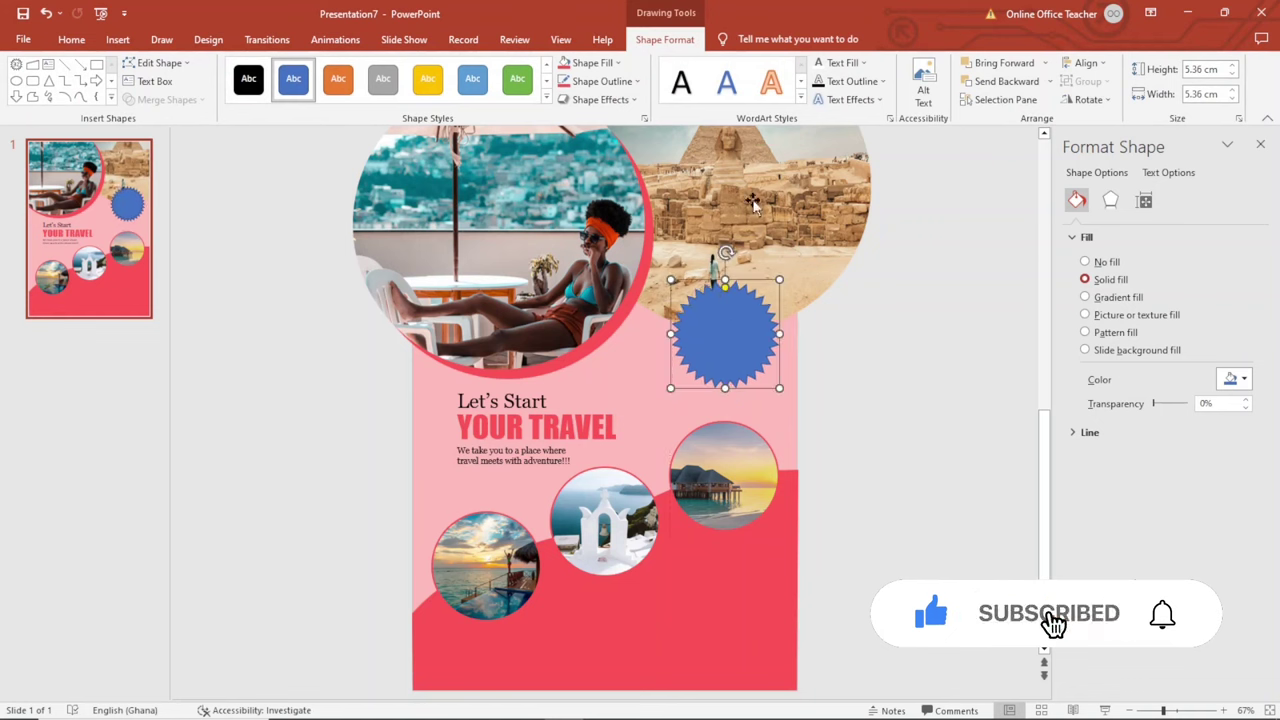
- Fill the starburst with the flyer's pink-red and give it a white 1½ pt outline
click(603, 65)
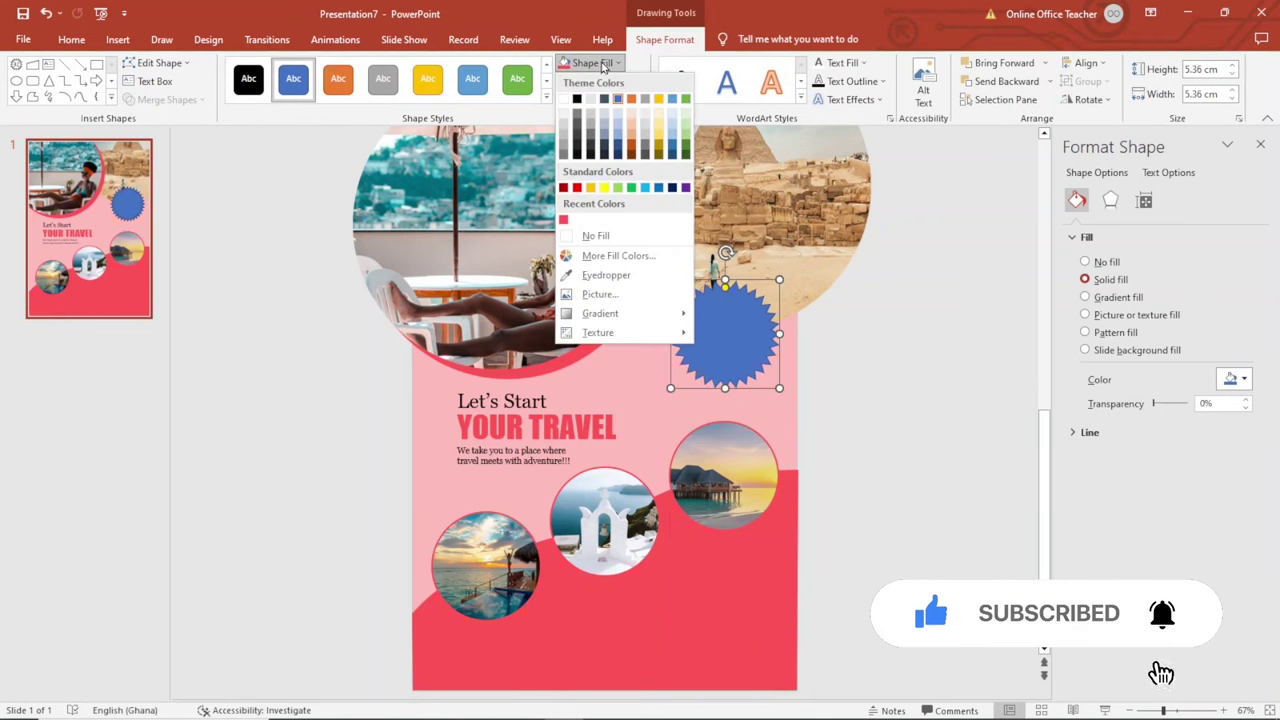
click(563, 221)
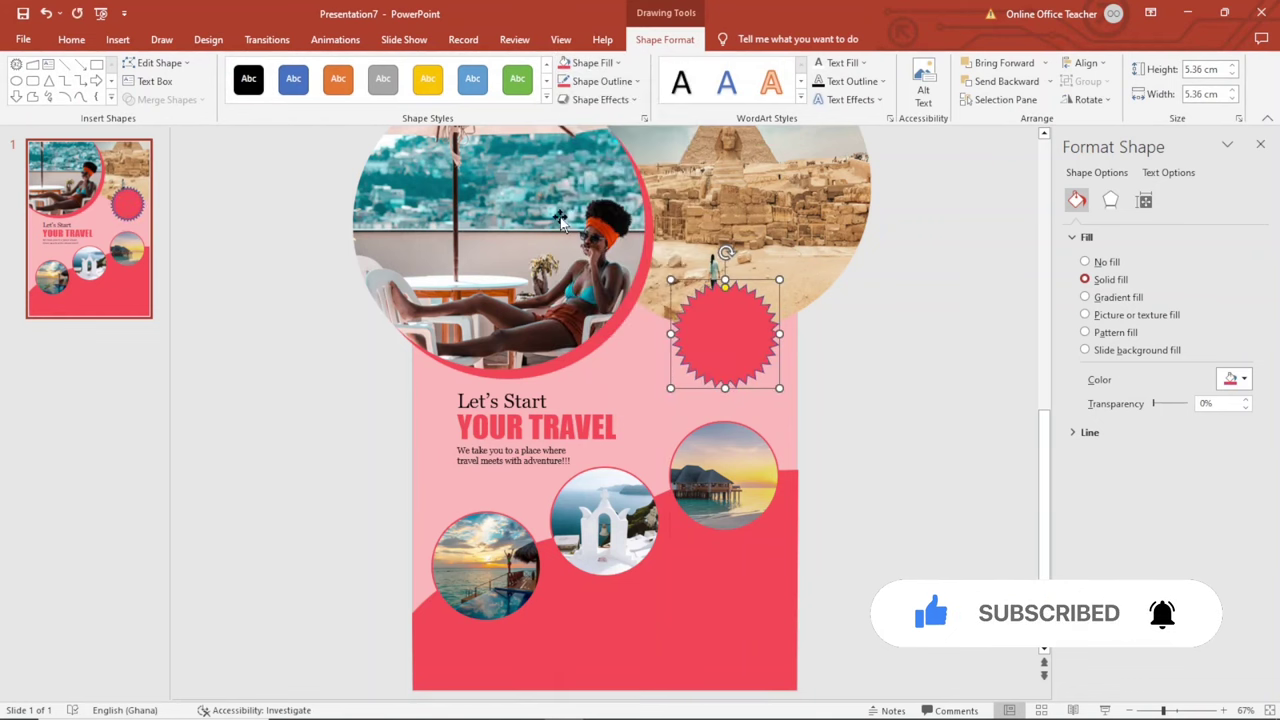
click(610, 81)
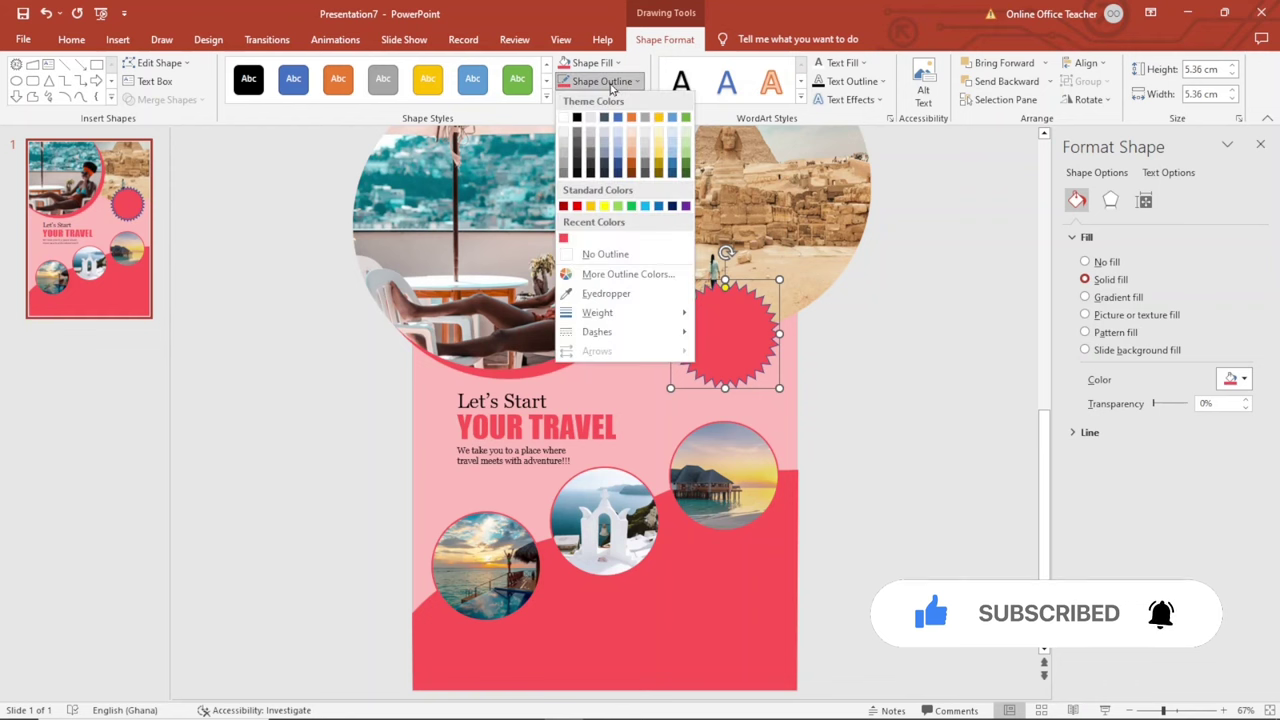
click(565, 120)
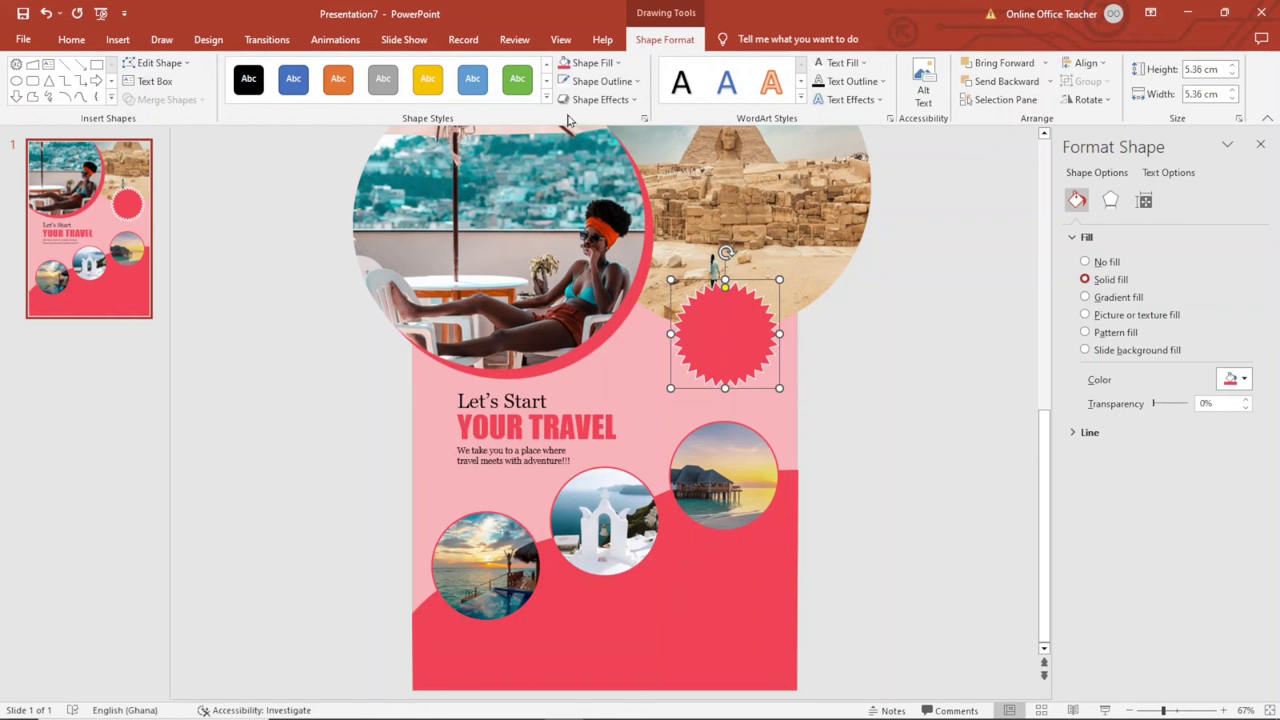
click(605, 81)
mouse_move(598, 316)
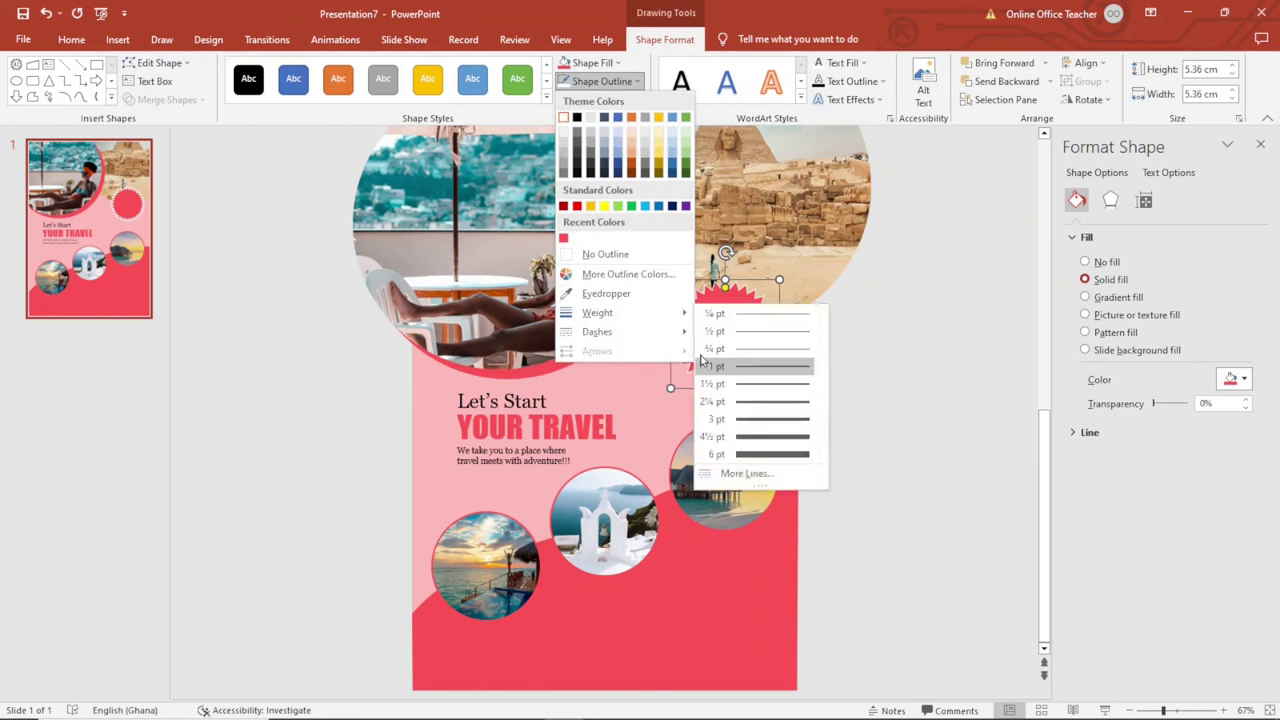
click(759, 386)
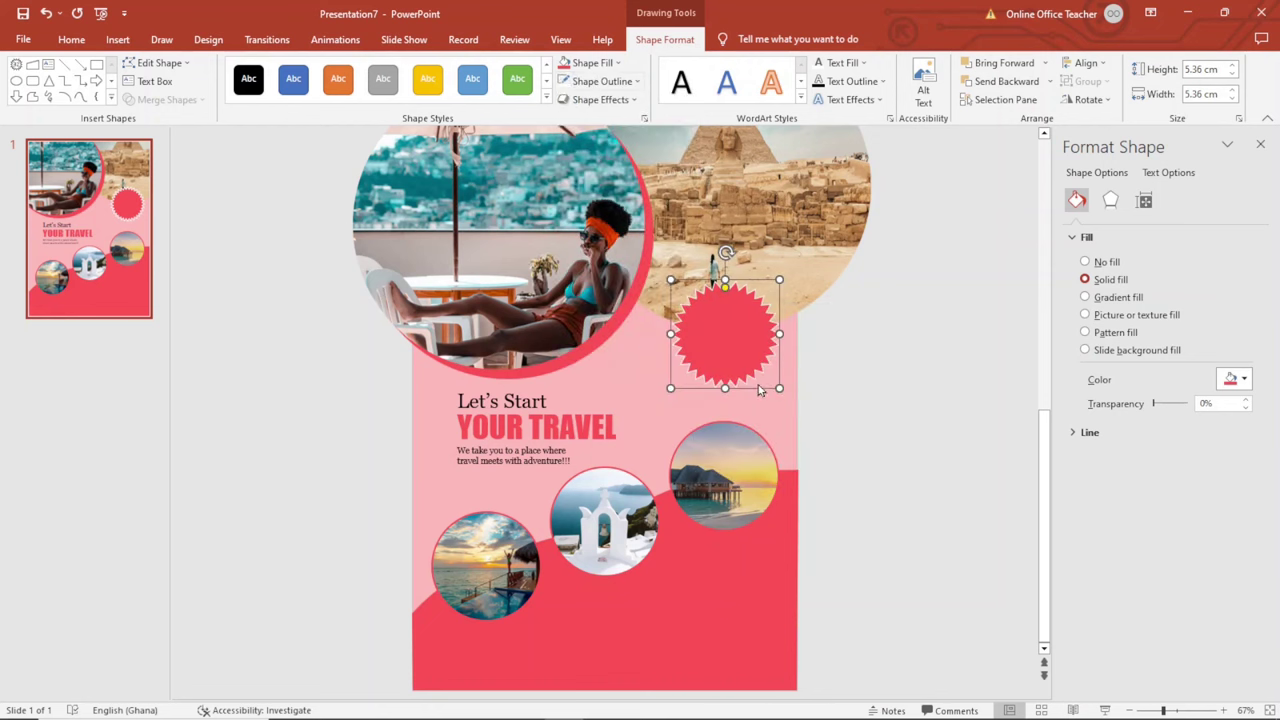
- Add an Offset: Bottom Right drop shadow to the starburst
click(596, 104)
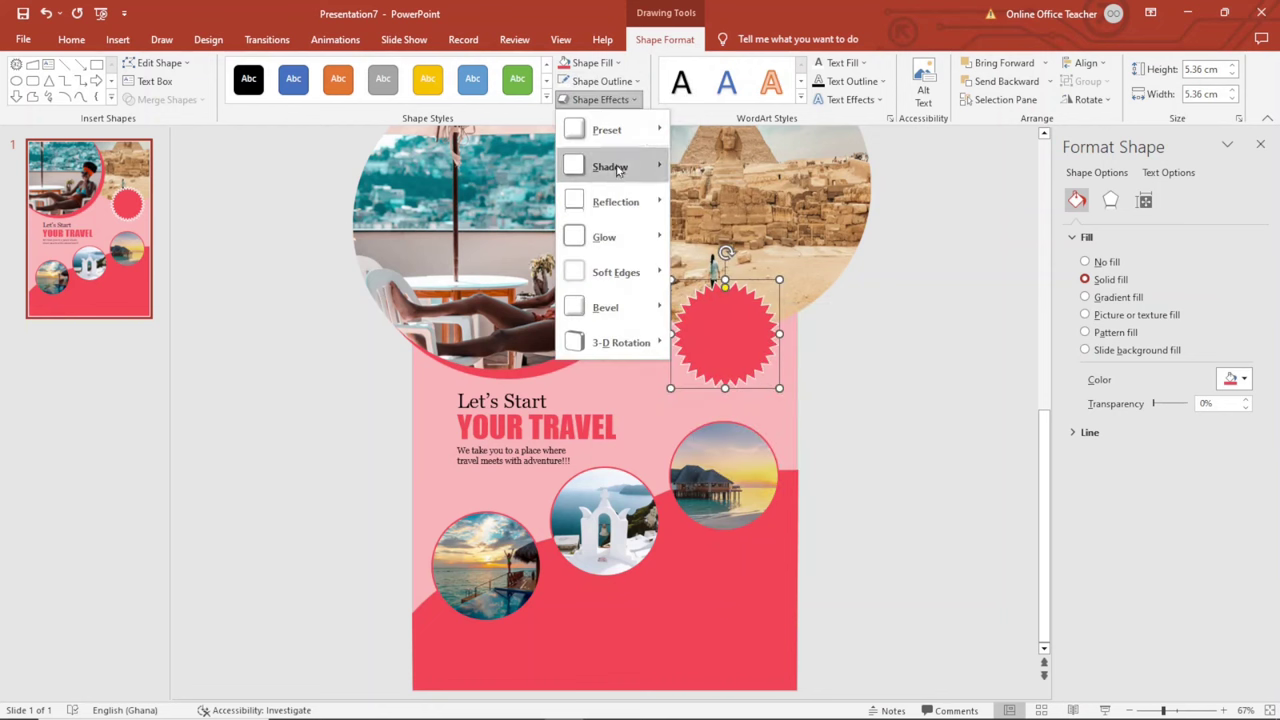
mouse_move(619, 170)
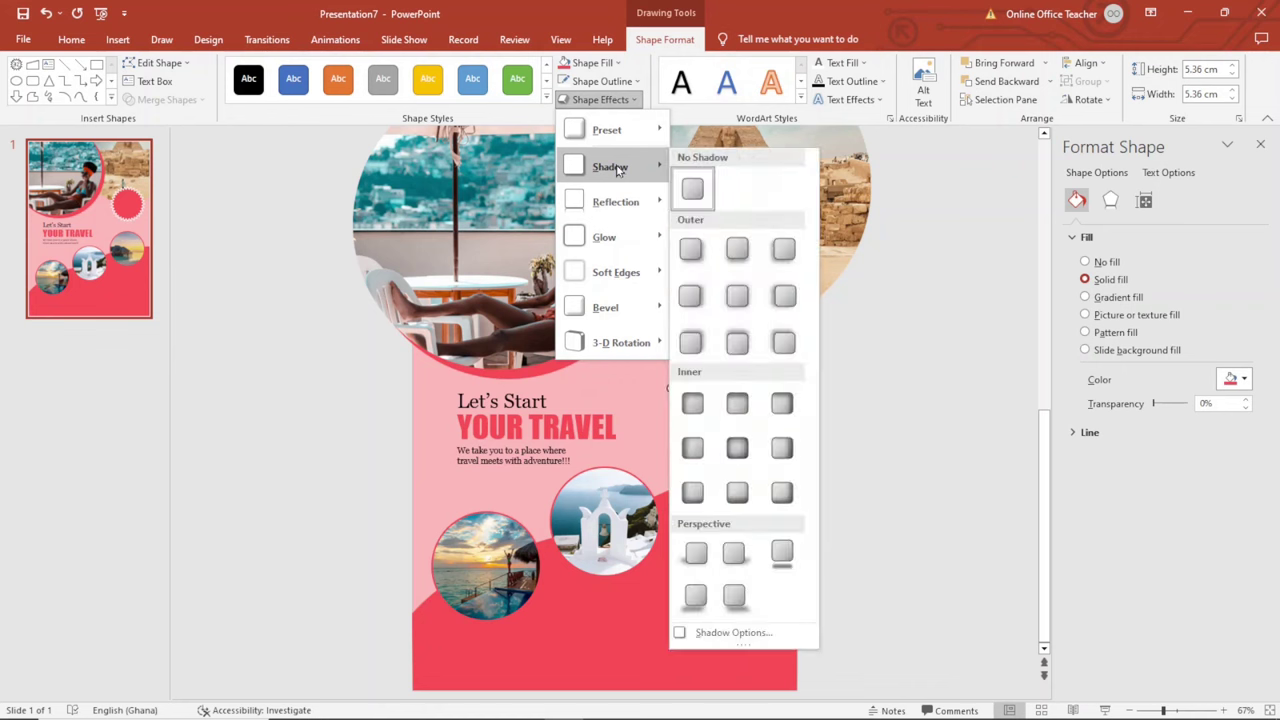
click(692, 253)
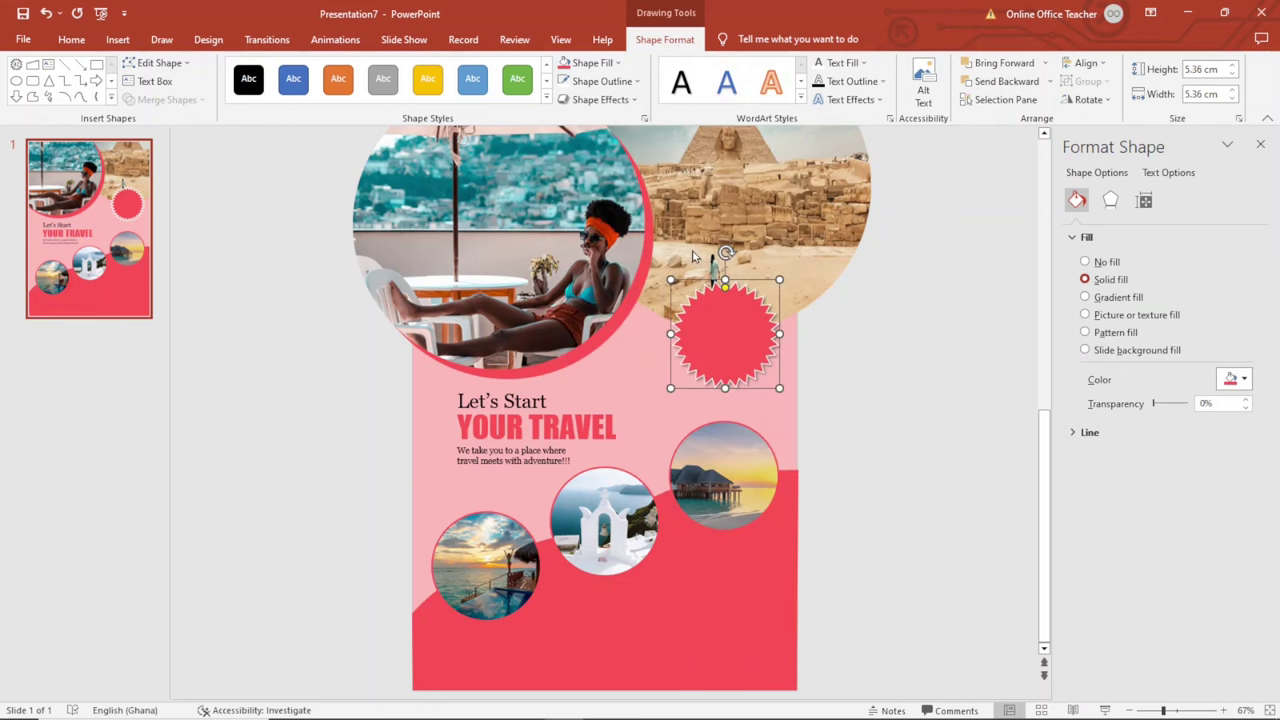
click(862, 380)
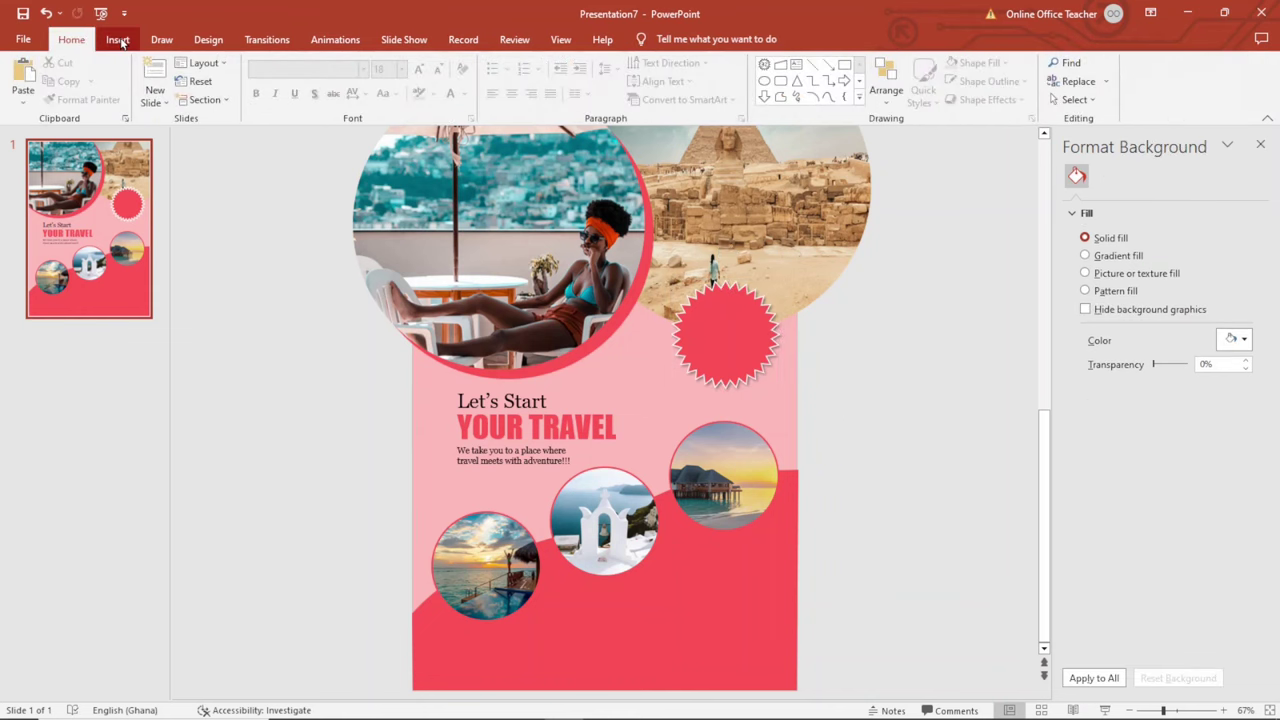
- Draw a text box across the red starburst for the RATE label
click(118, 40)
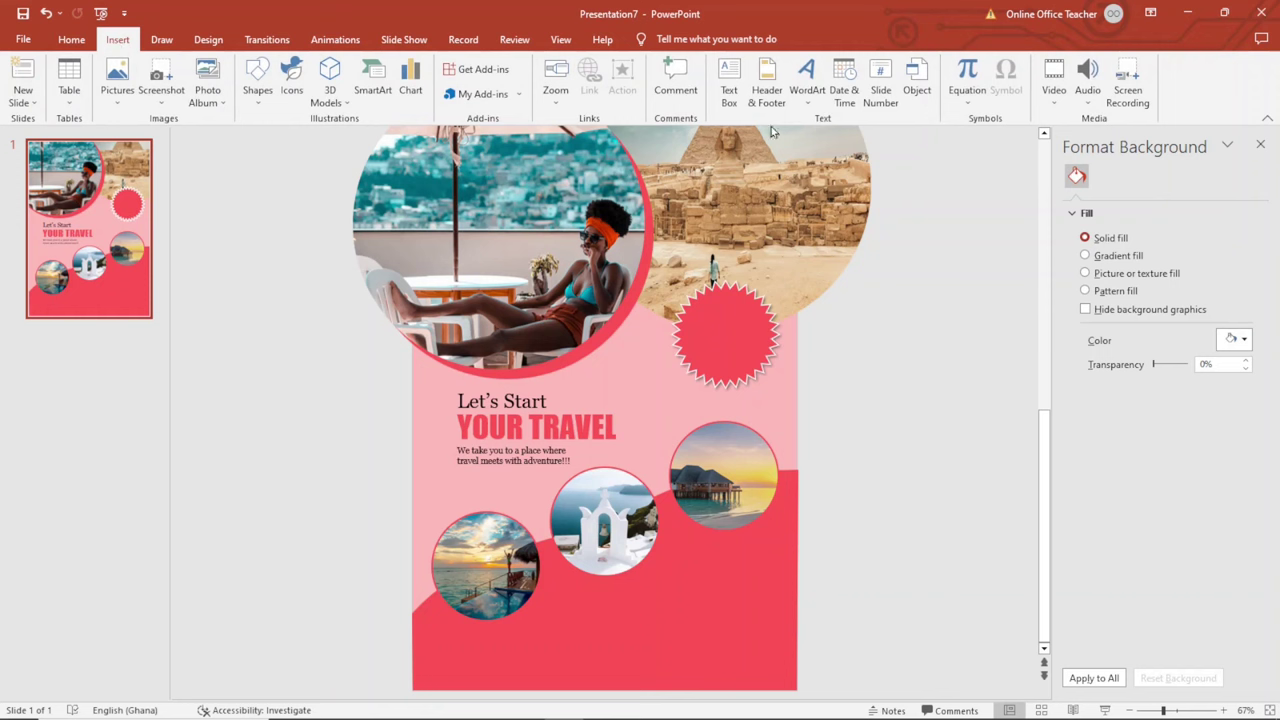
click(730, 80)
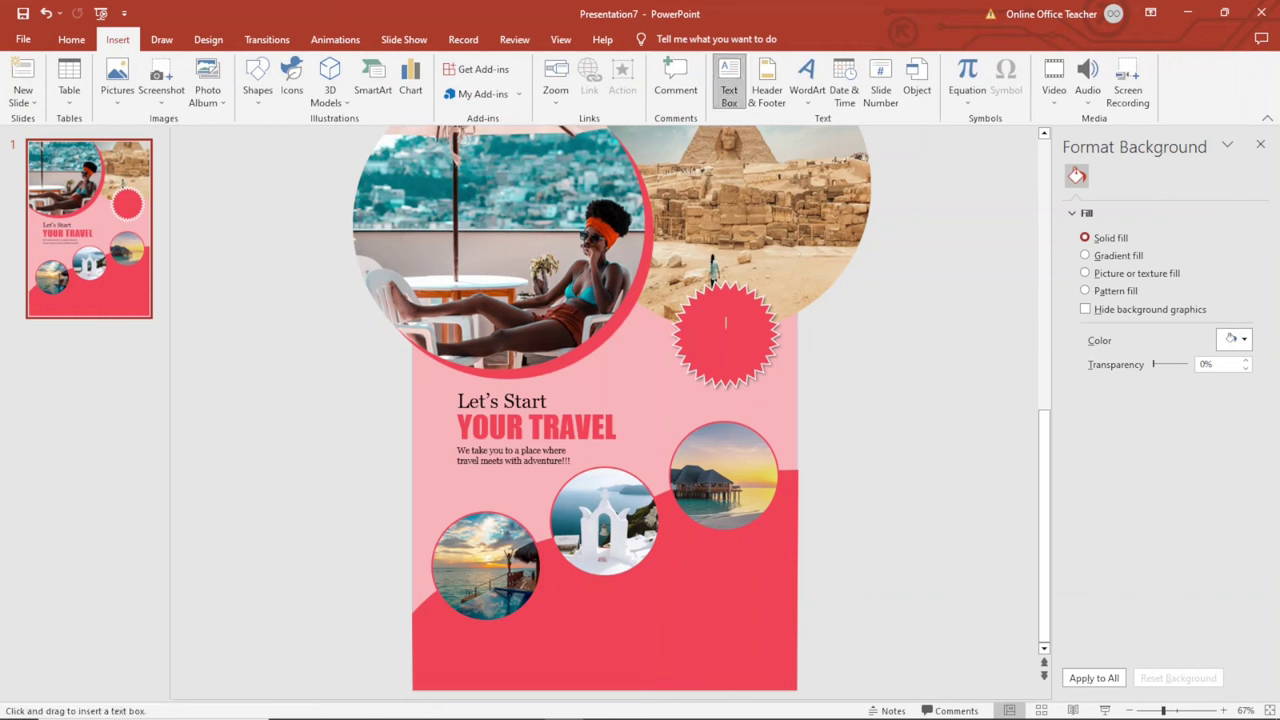
drag(698, 316, 765, 333)
text(RATE)
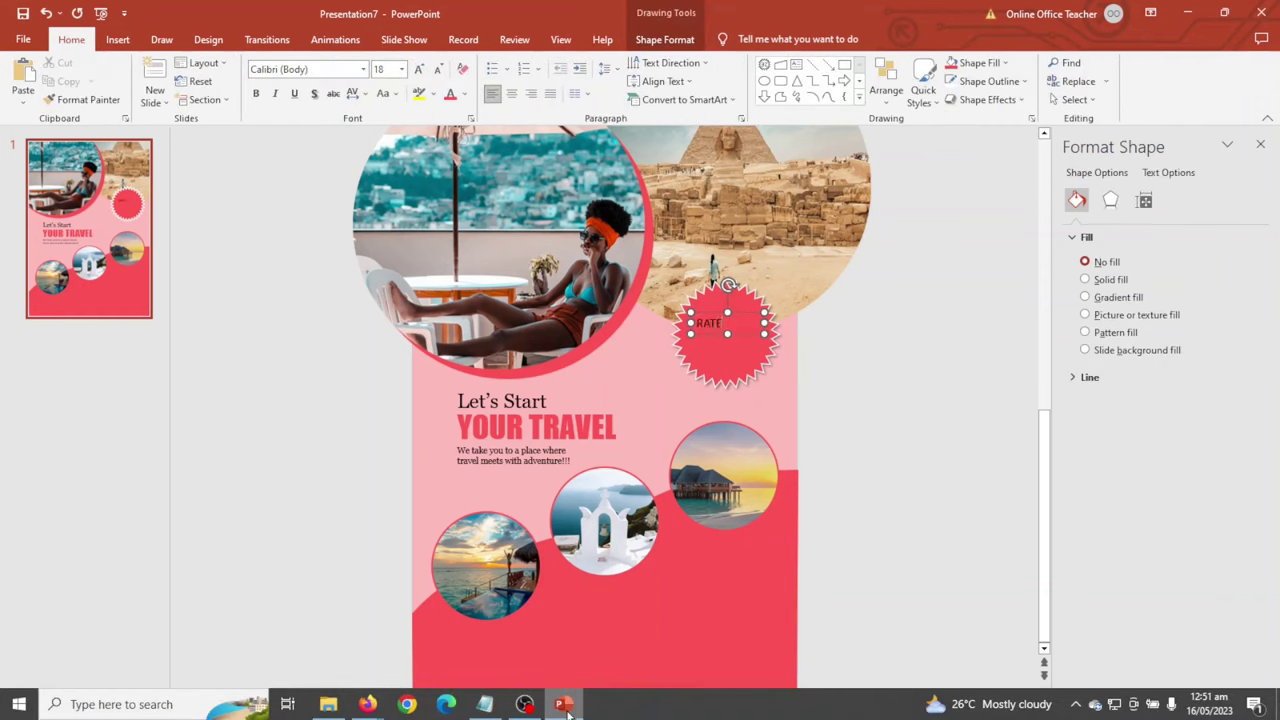
- Set the RATE text to Georgia, centre it, and paste a duplicate of the box
key(Escape)
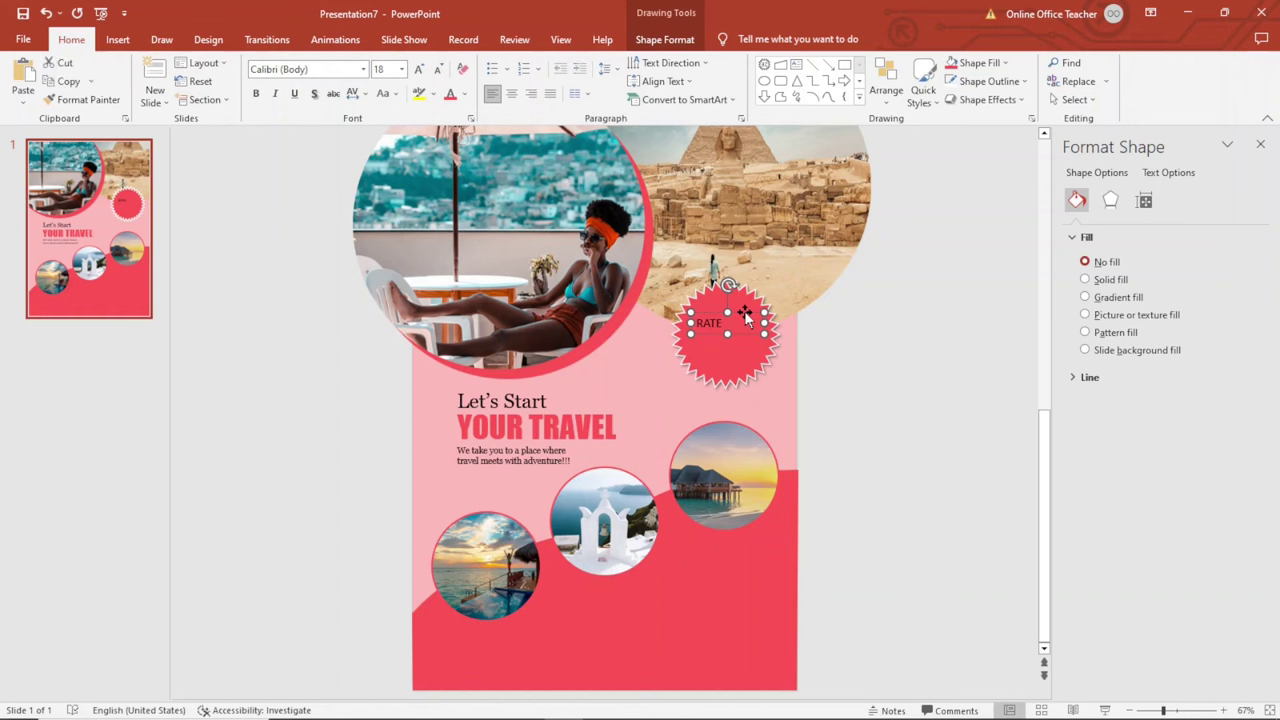
click(363, 70)
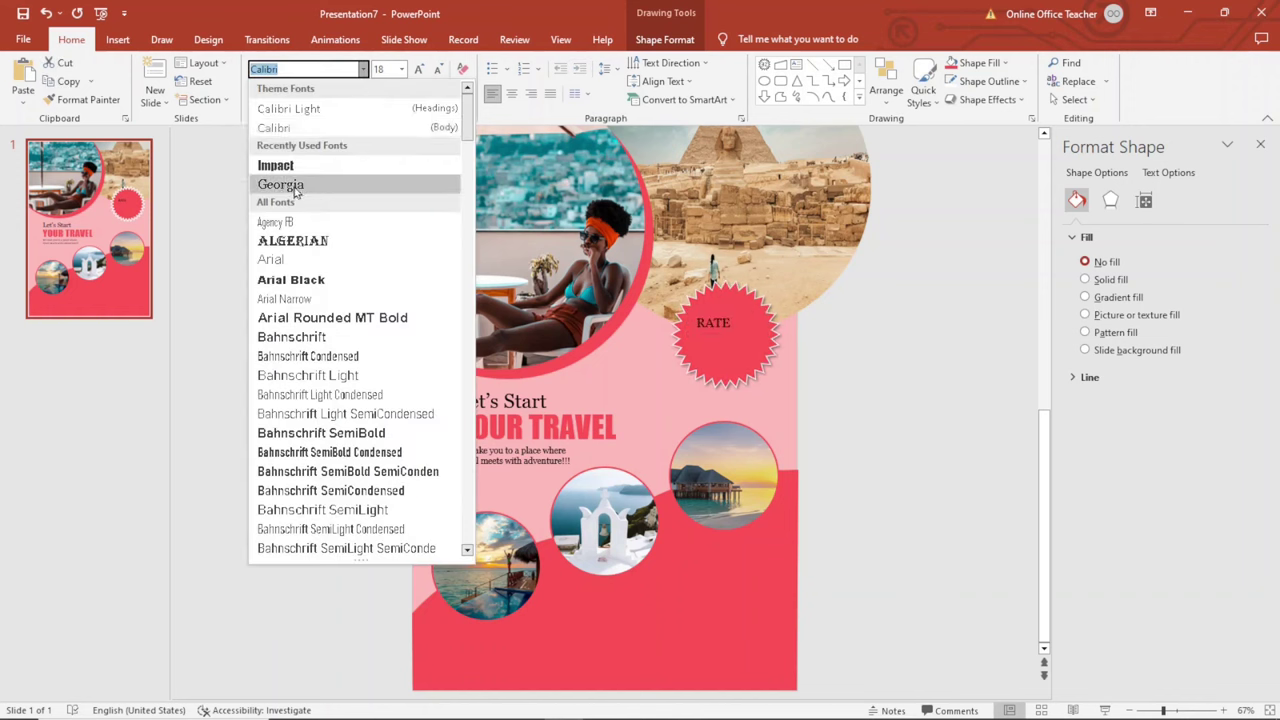
click(294, 188)
click(512, 94)
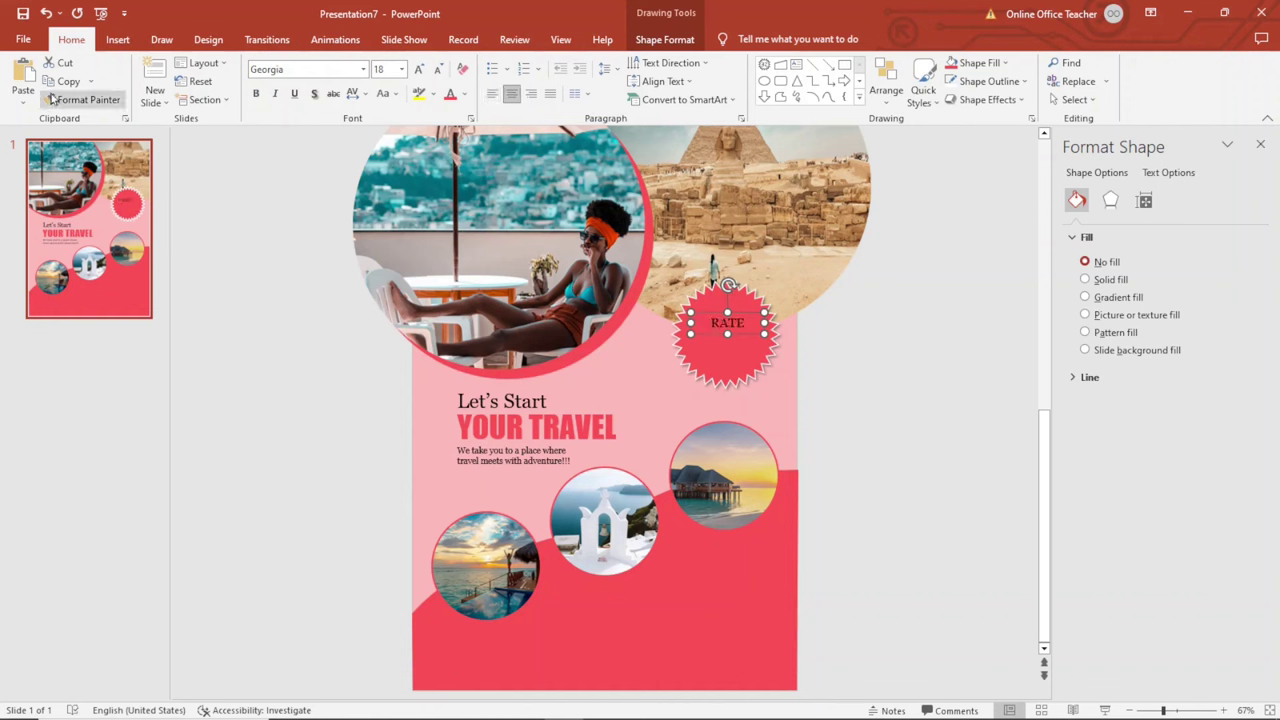
click(20, 72)
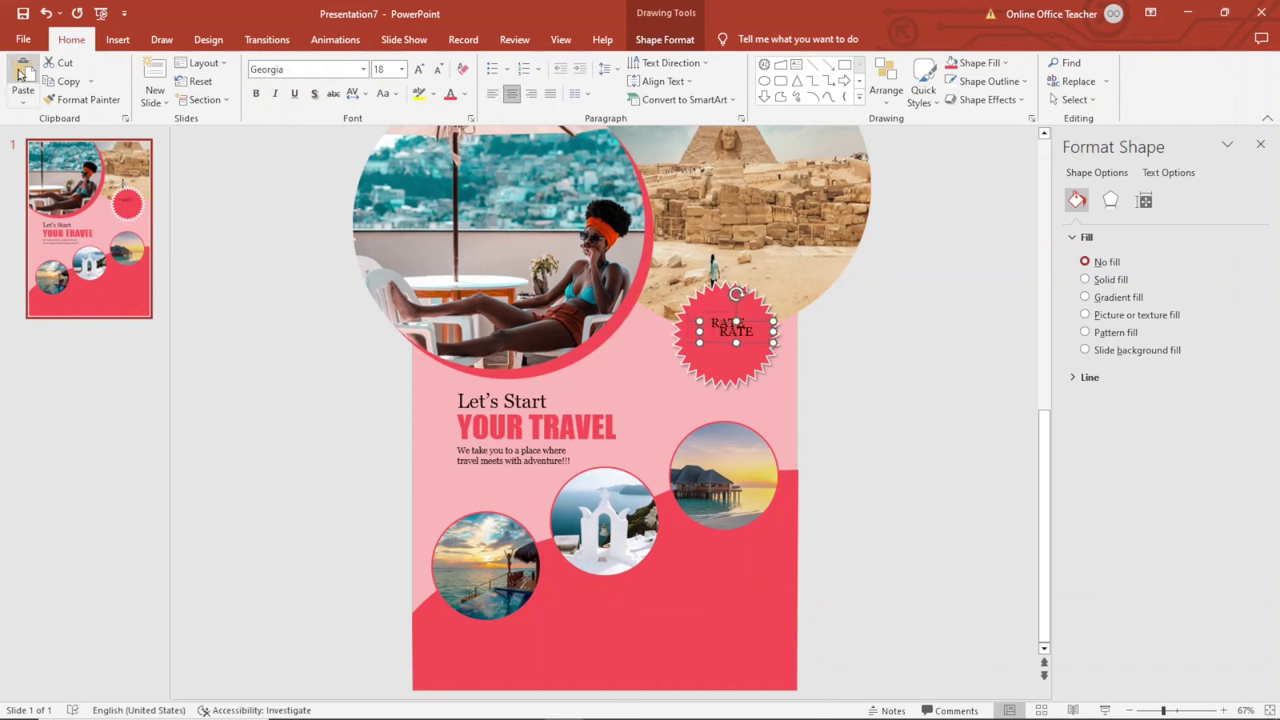
- Move the duplicate below RATE, change it to $150, and set it to Impact 36 pt
drag(752, 344, 733, 352)
text($150)
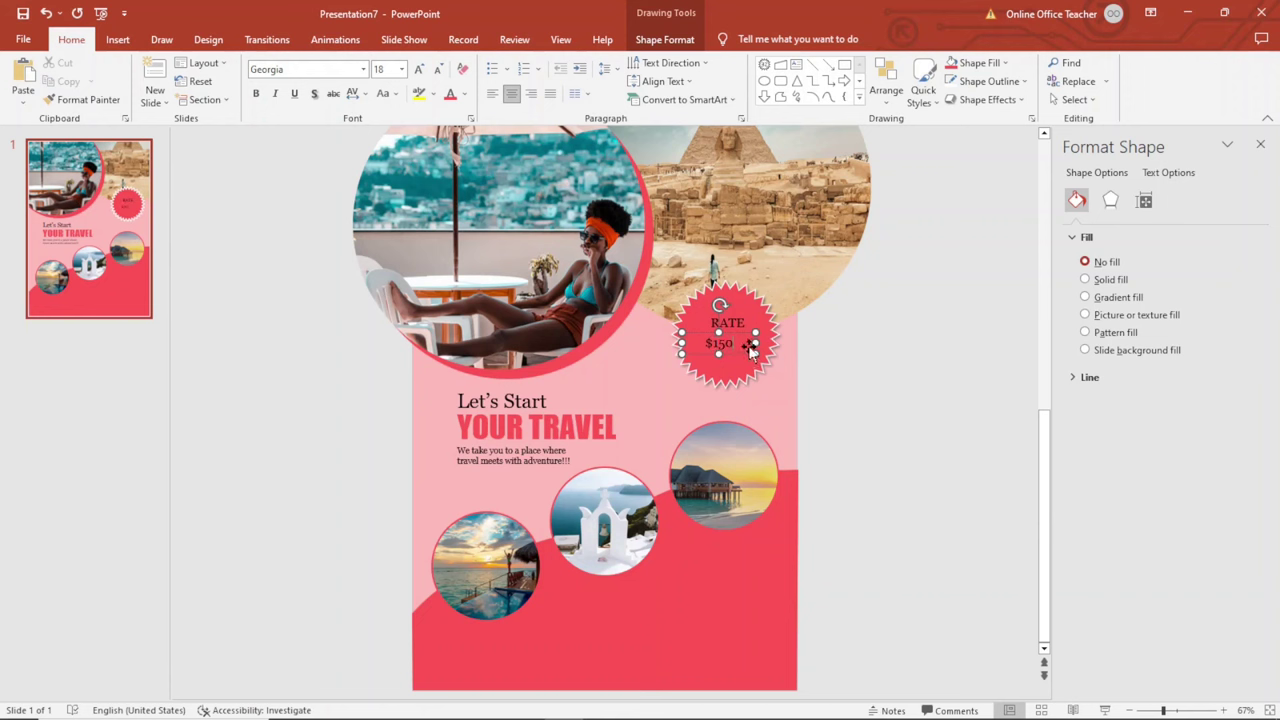
click(733, 338)
click(364, 69)
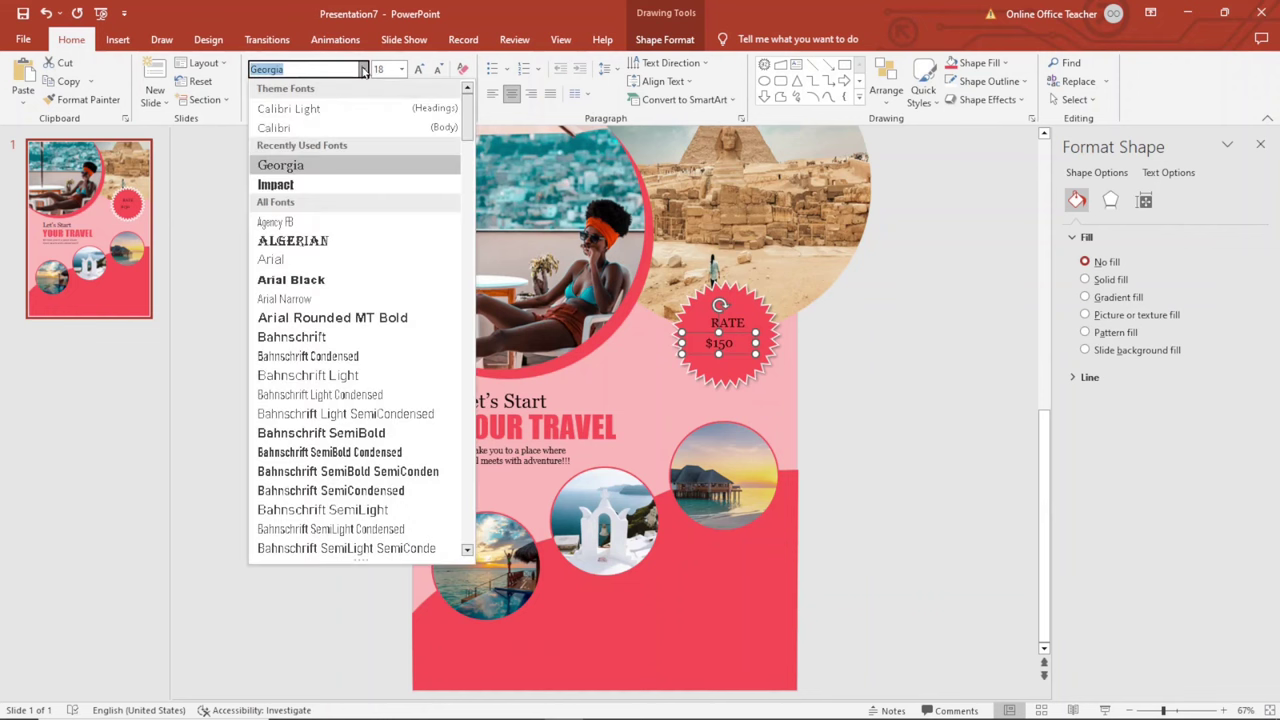
click(279, 185)
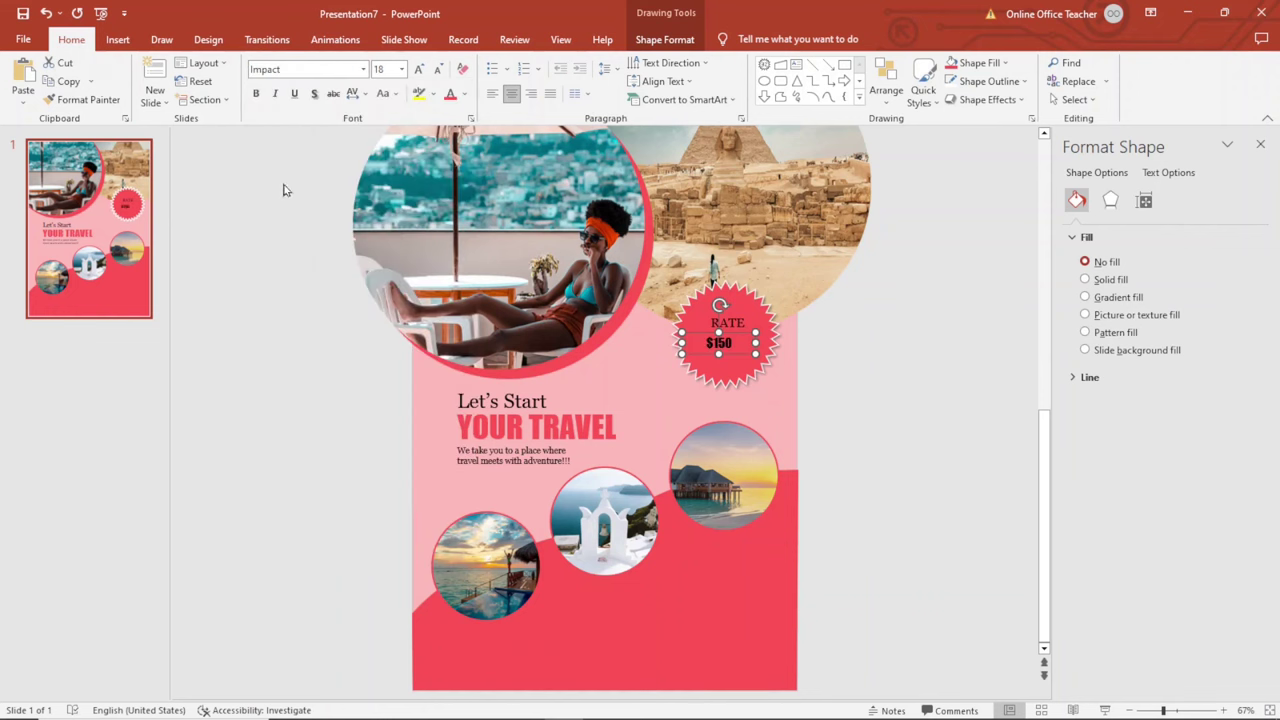
click(418, 69)
click(418, 69)
click(418, 69)
click(418, 69)
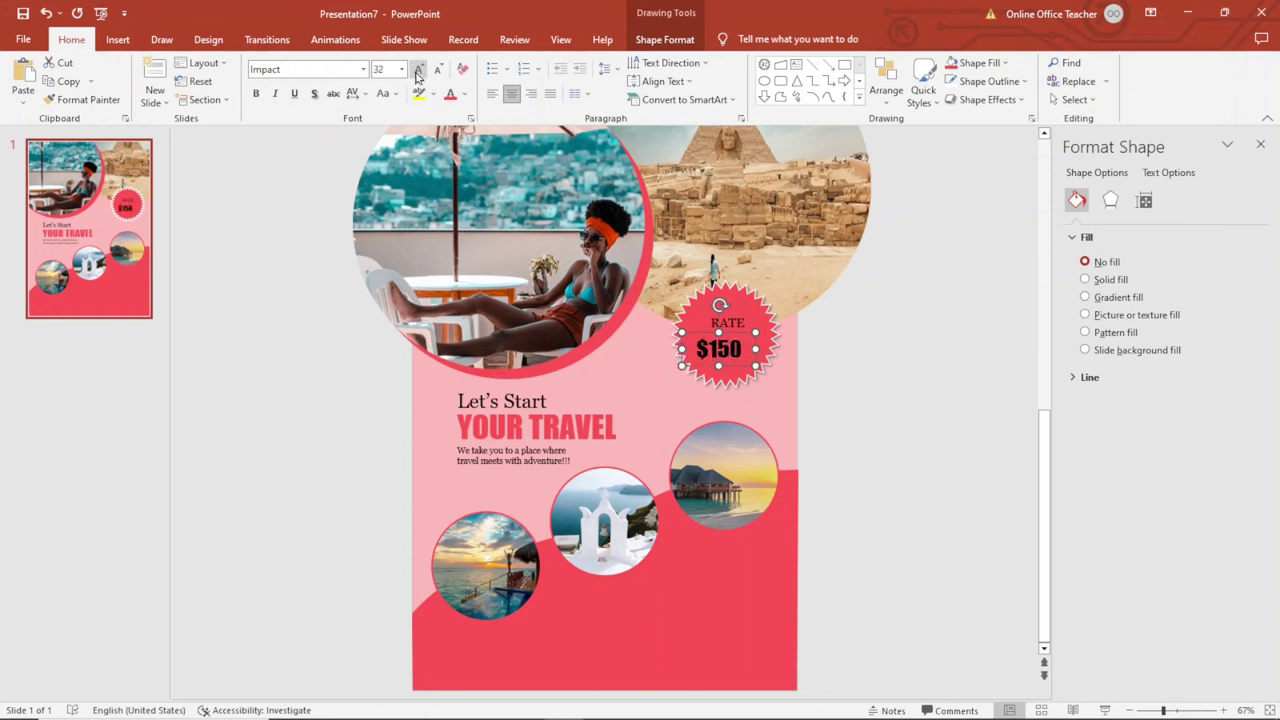
click(417, 72)
- Make both the $150 and RATE text white
click(465, 93)
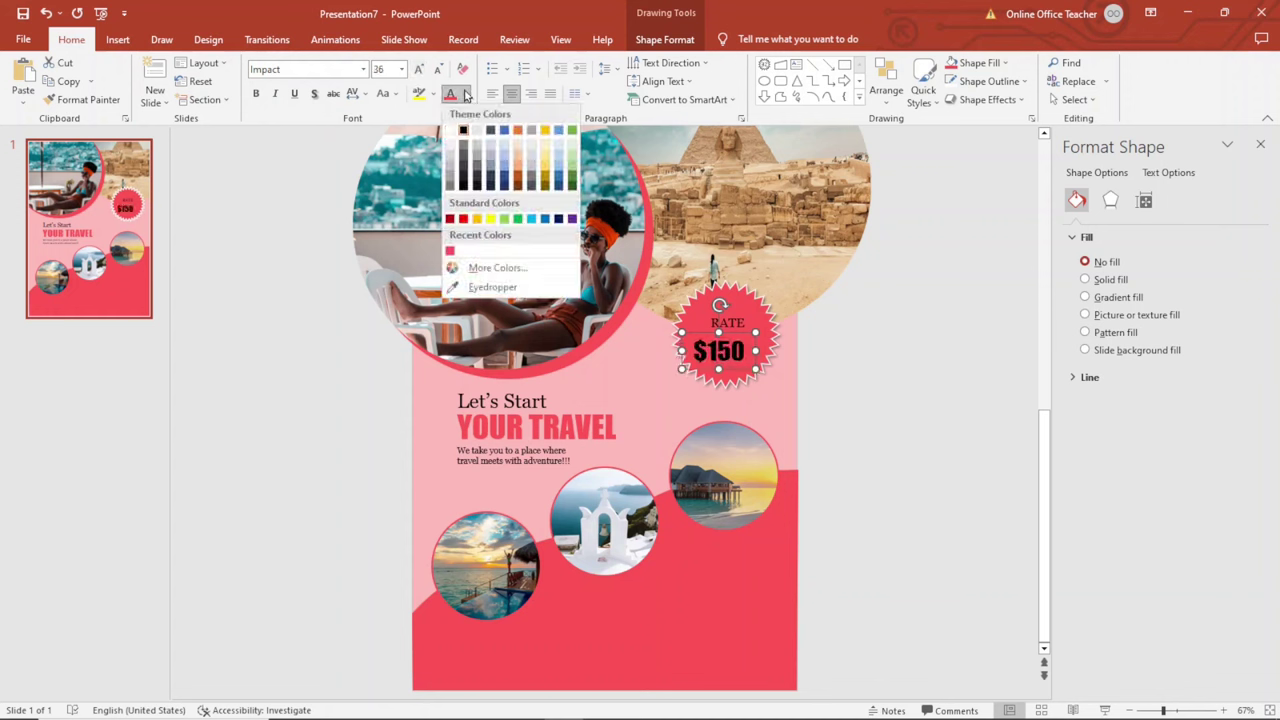
click(451, 131)
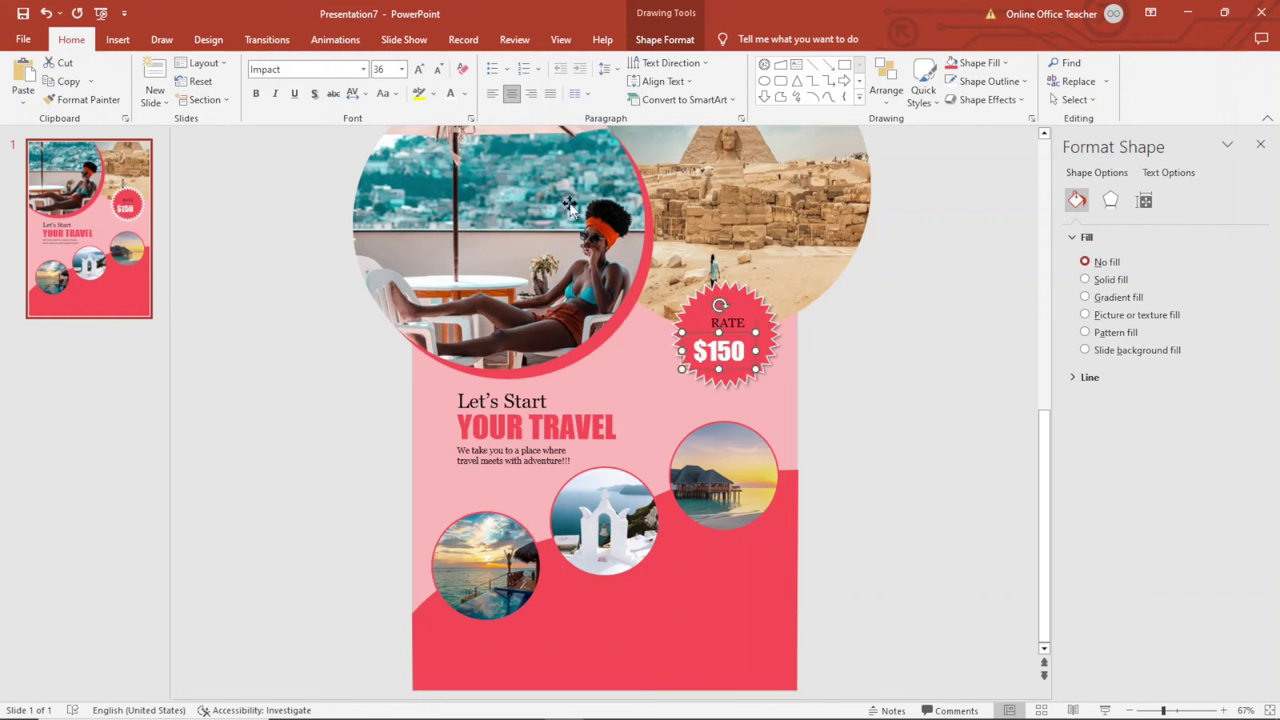
click(743, 326)
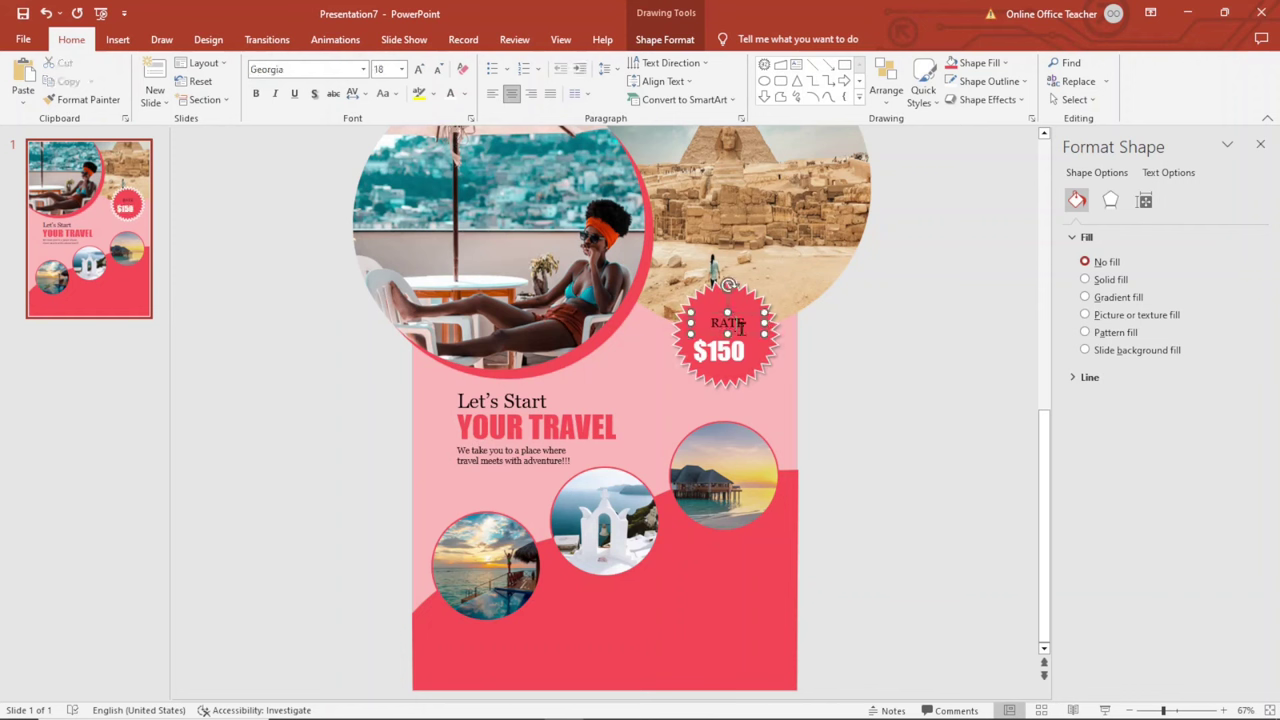
click(451, 94)
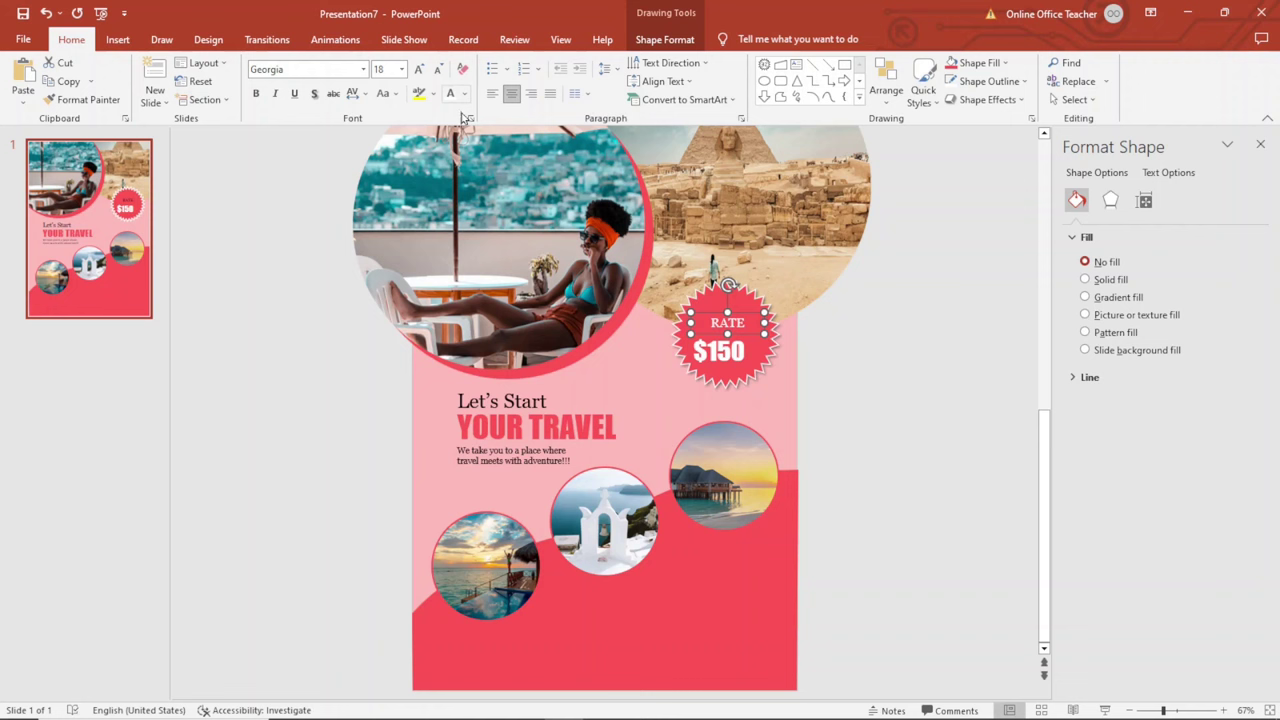
click(840, 372)
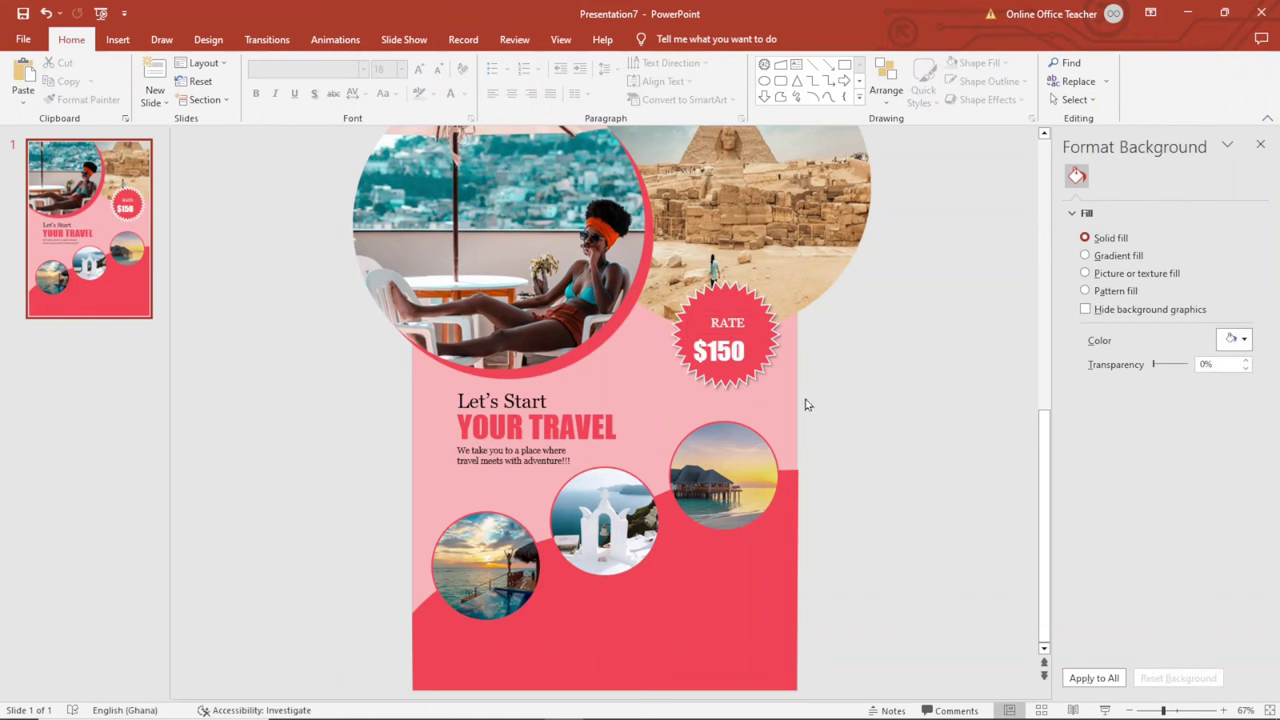
- Select the starburst and both text boxes and align them to each other's centre
drag(835, 407, 661, 258)
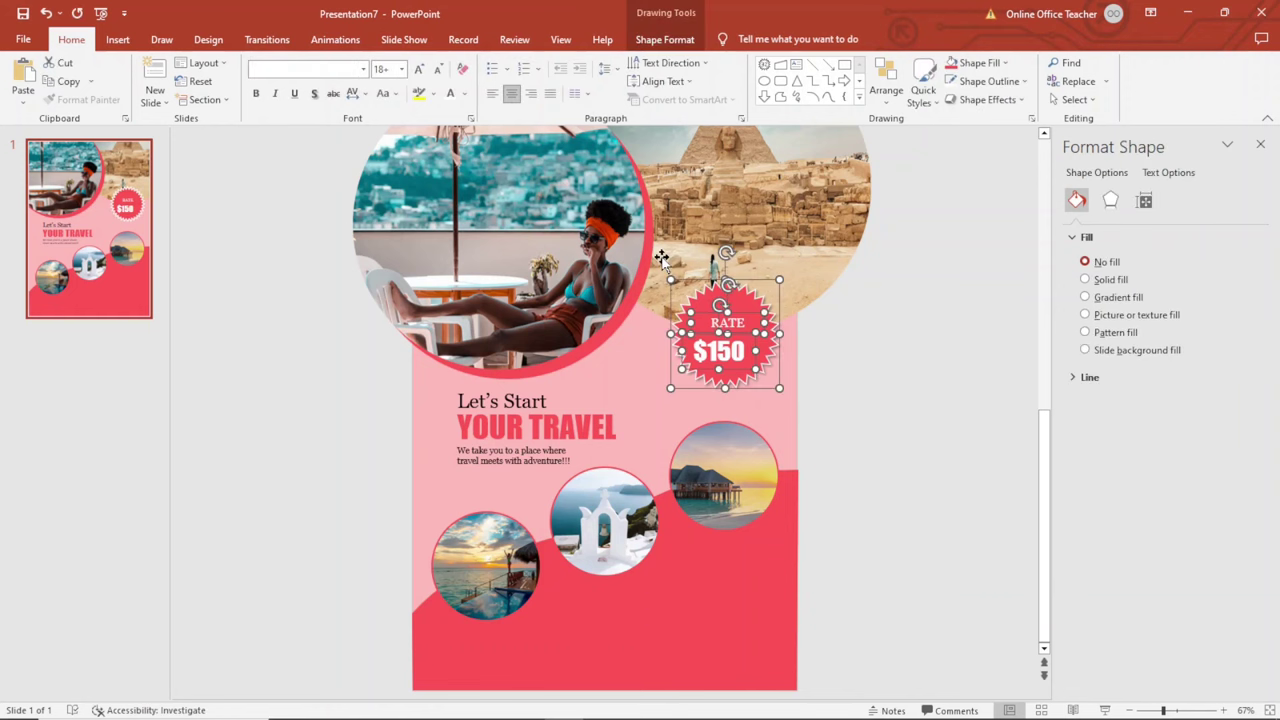
click(659, 44)
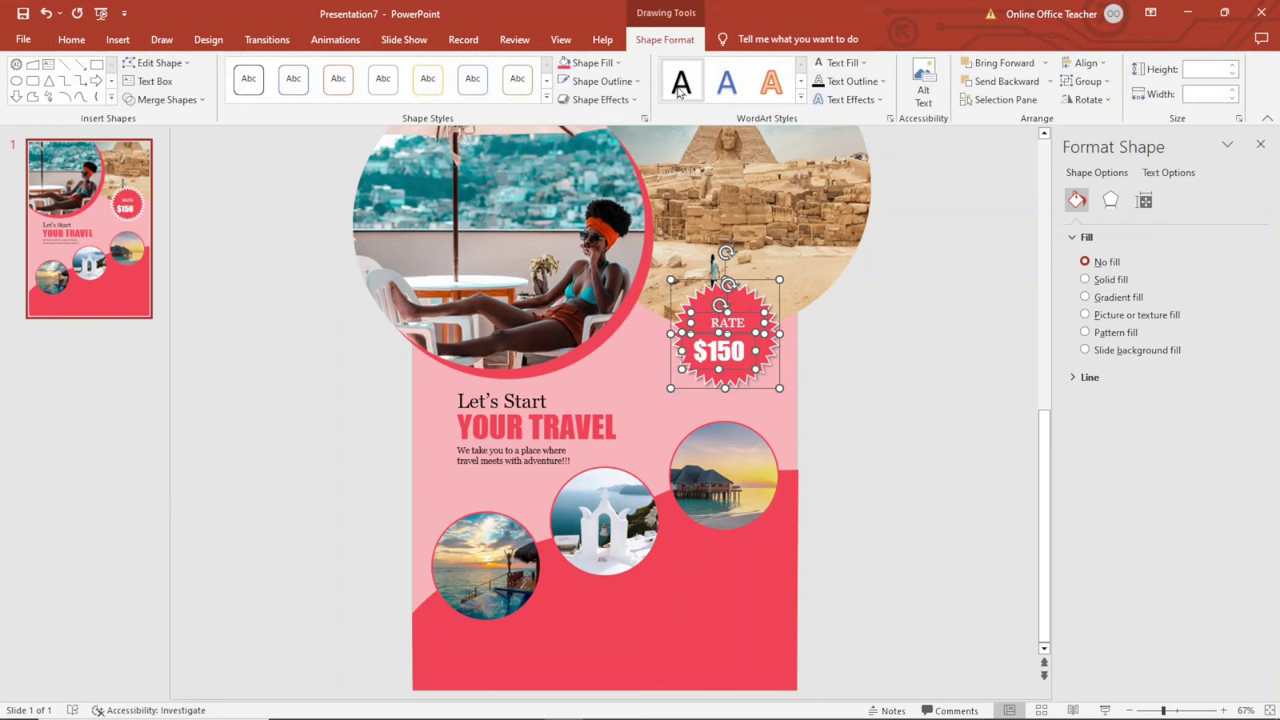
click(1086, 63)
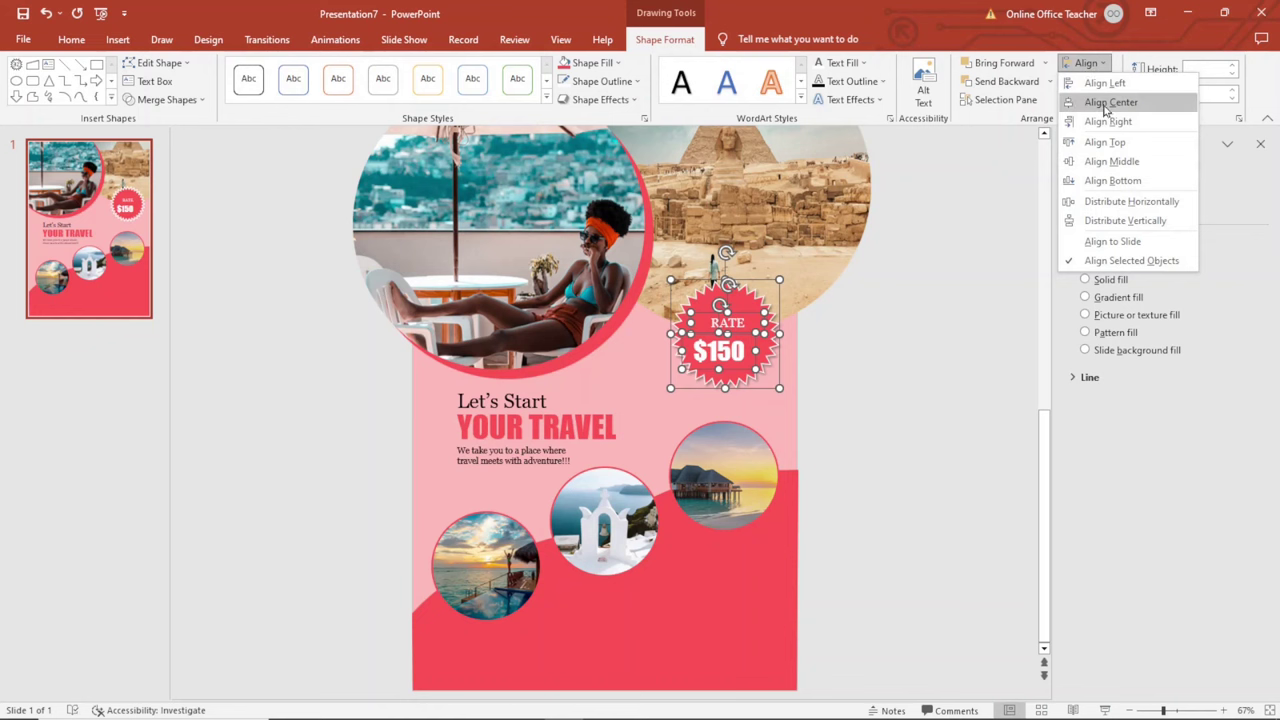
click(1110, 102)
click(872, 350)
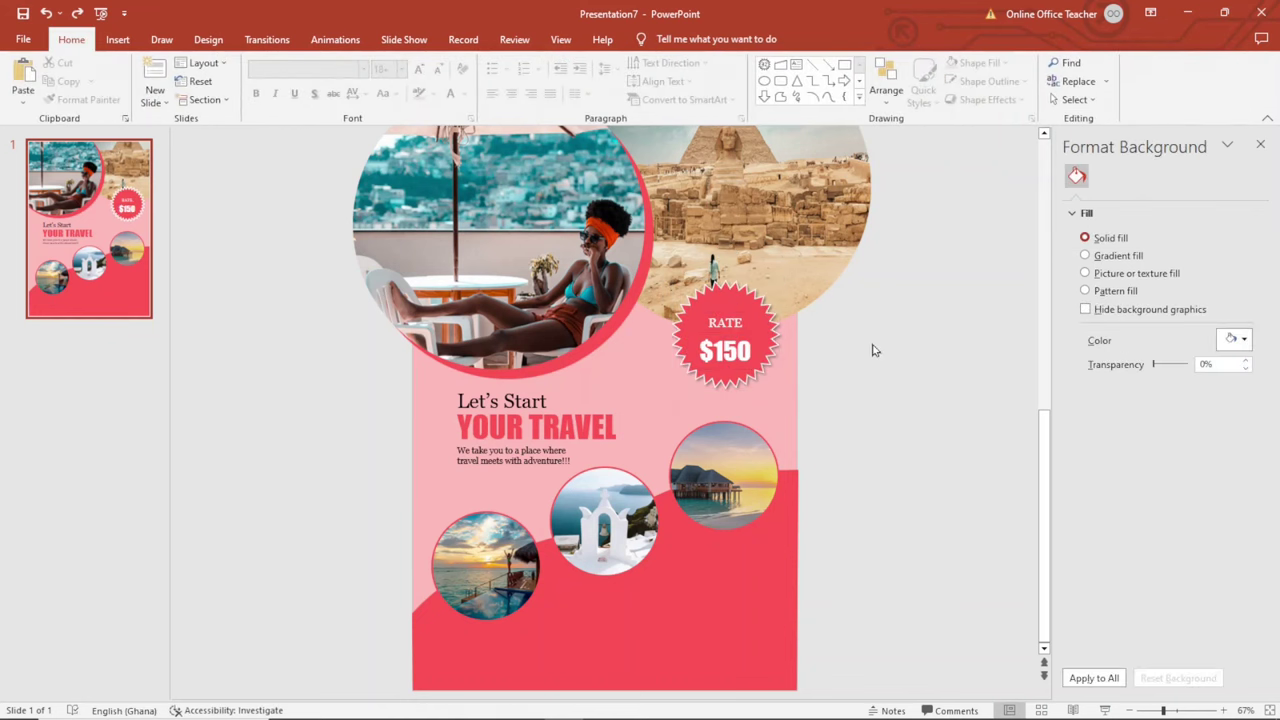
- Nudge the RATE $150 text up slightly, then copy and paste it
click(737, 352)
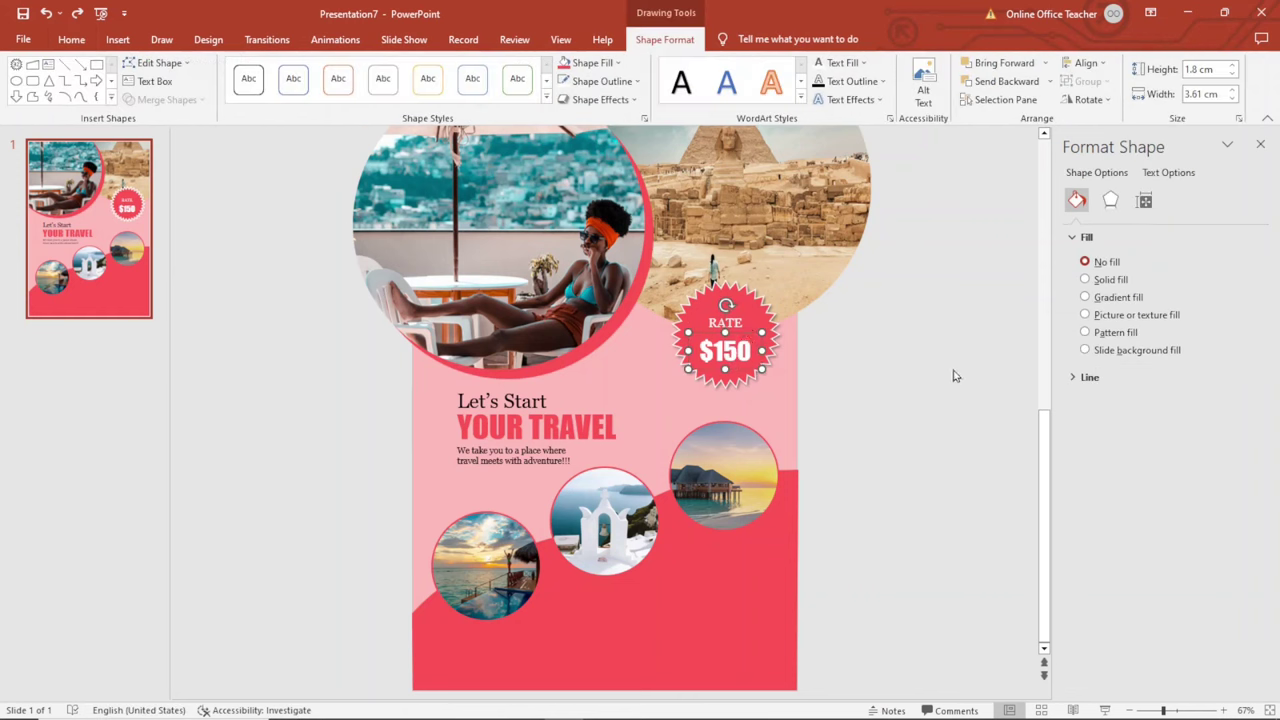
key(Up)
key(Up)
key(Up)
key(Escape)
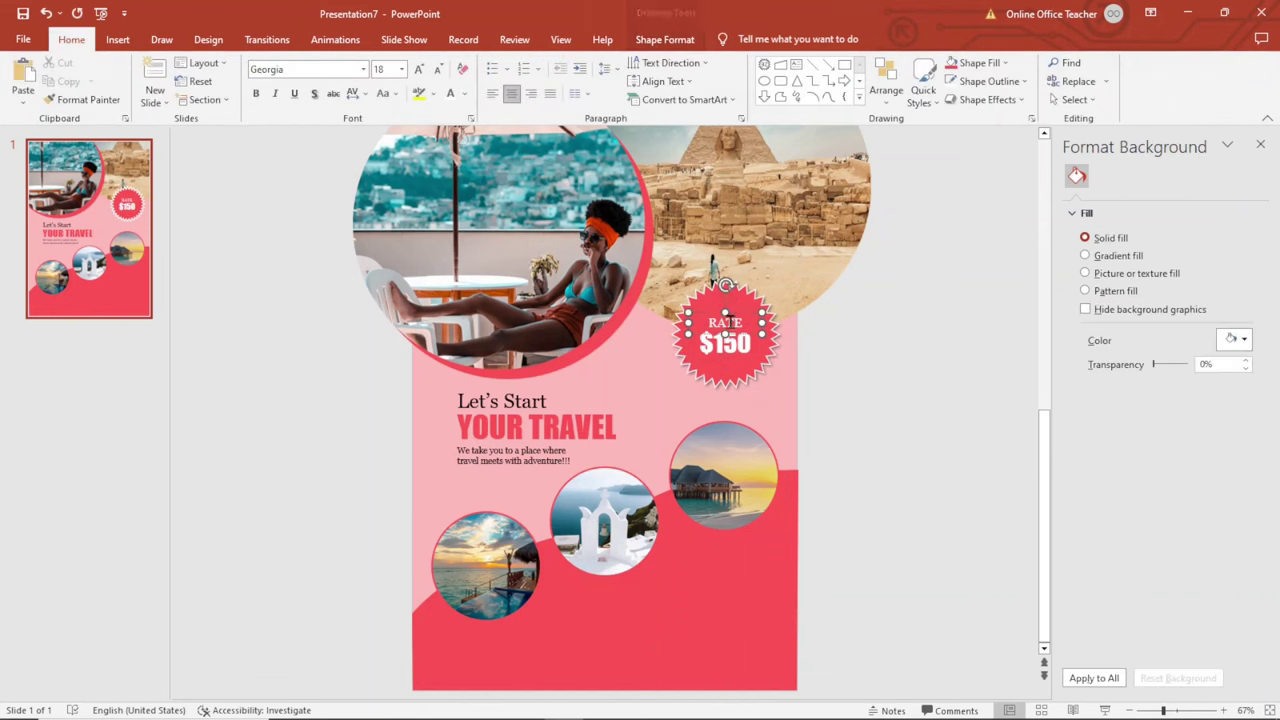
click(738, 310)
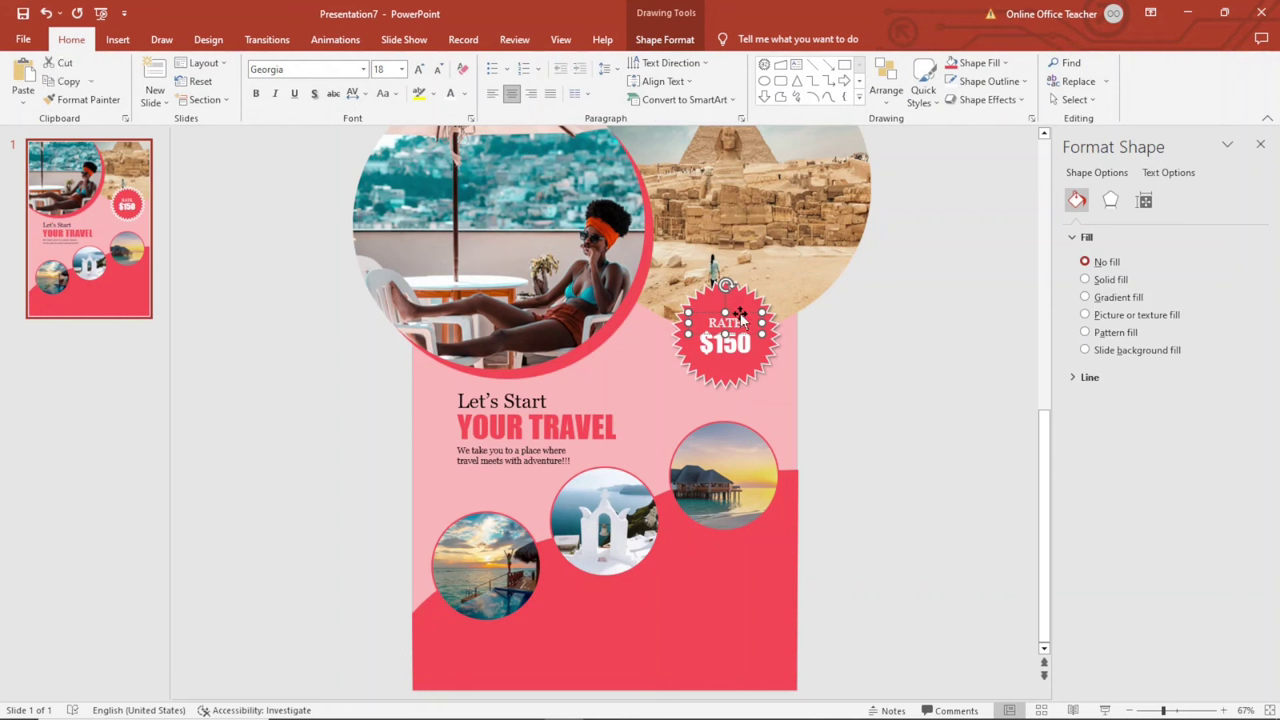
click(62, 81)
click(22, 78)
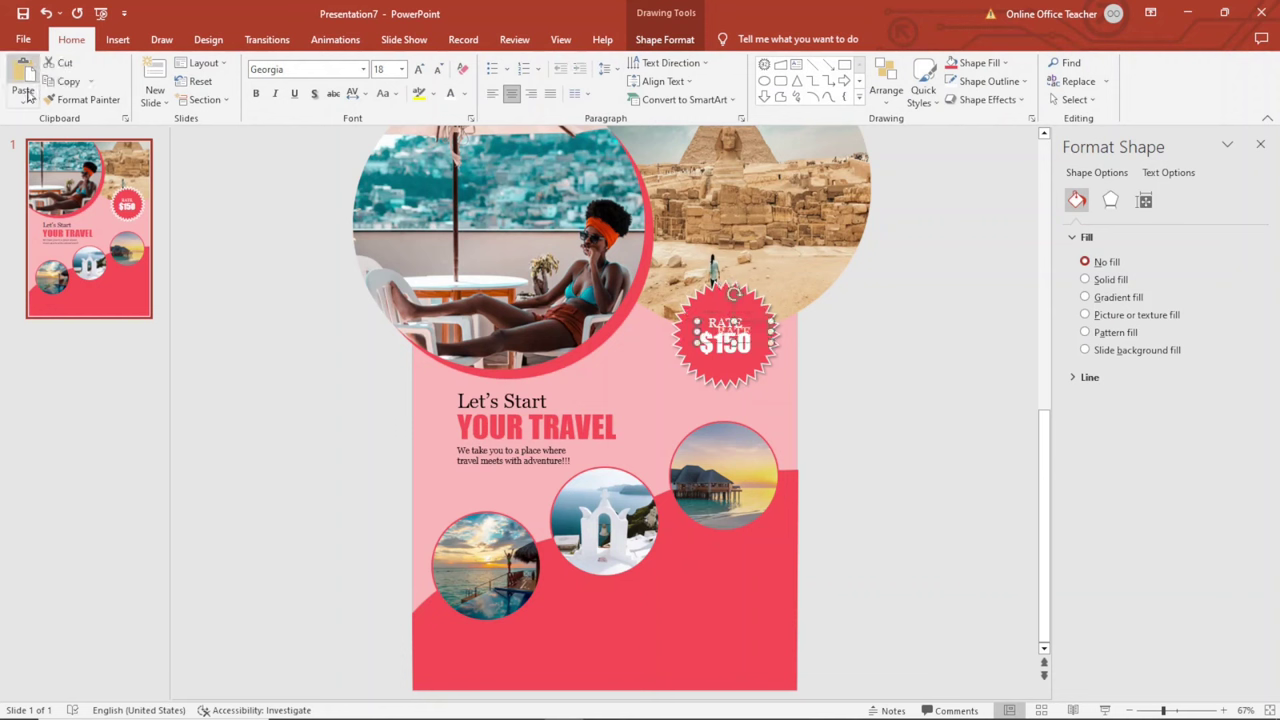
- Turn the duplicate into a one-line, right-aligned 'BOOK NOW' on the red lower area and paste a copy
drag(755, 345, 746, 600)
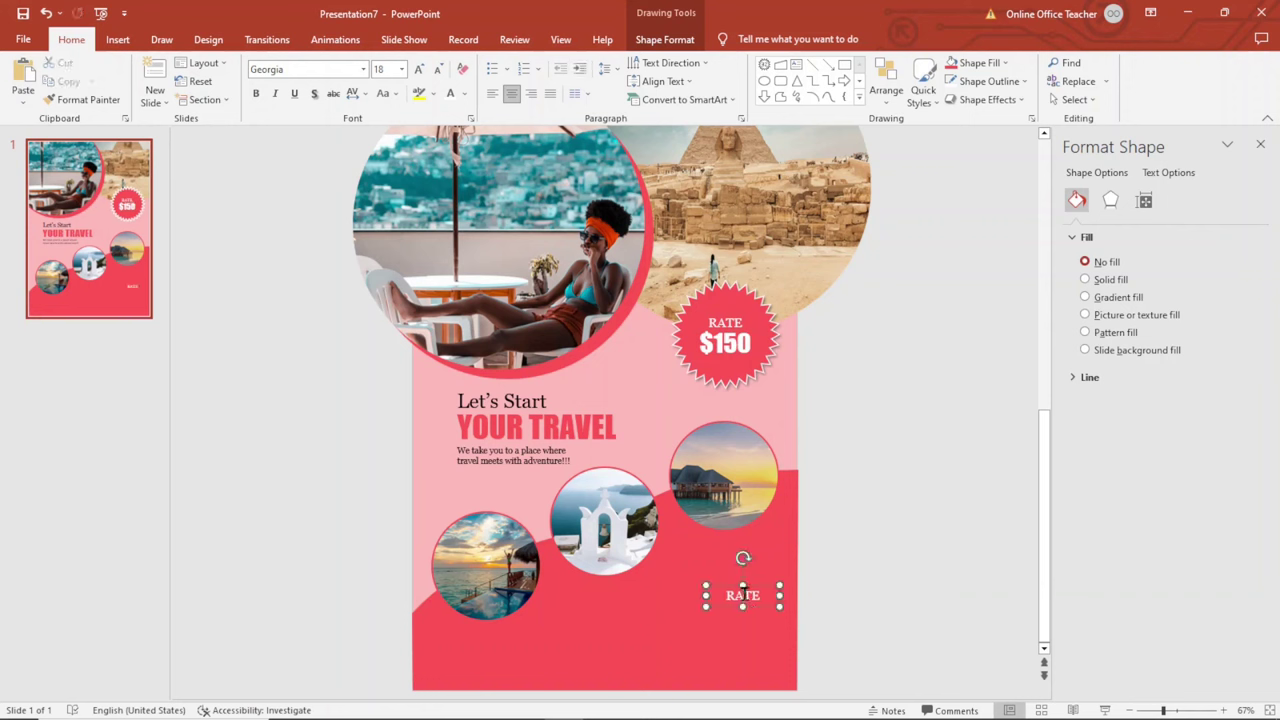
double_click(746, 598)
text(BOOK N)
text(OW)
drag(706, 603, 687, 604)
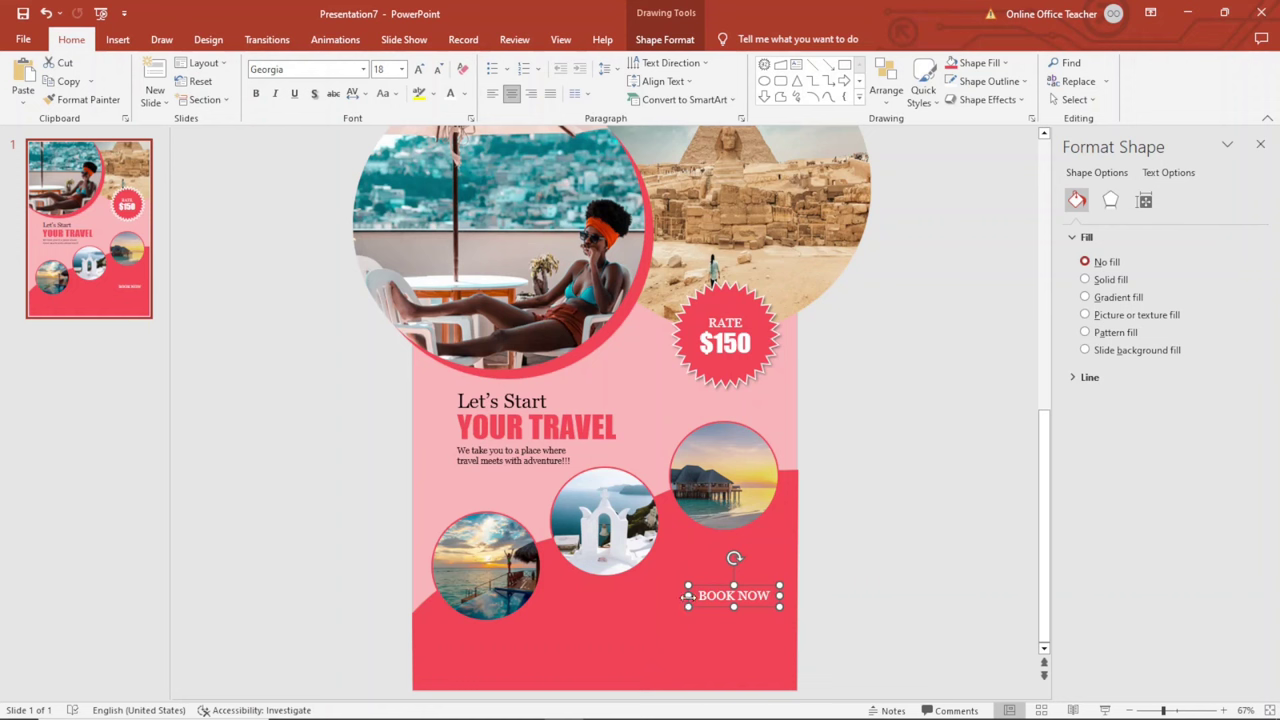
click(535, 99)
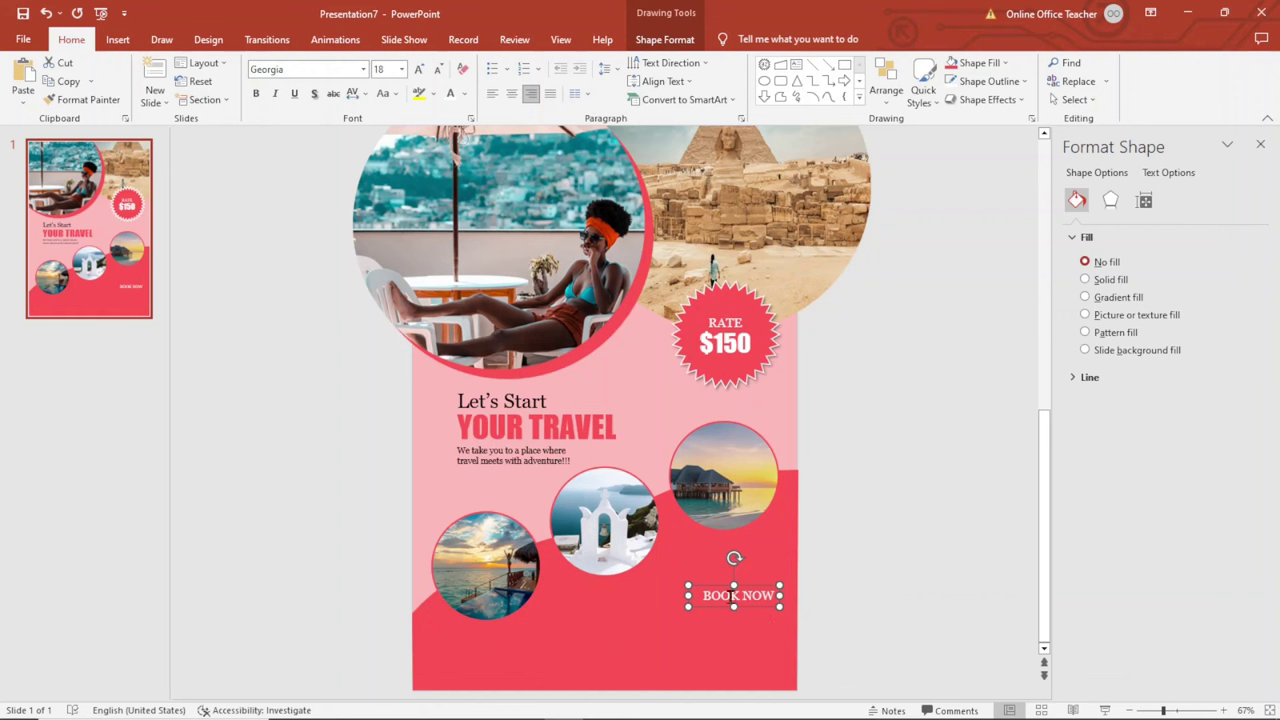
click(22, 76)
- Place the pasted copy under BOOK NOW and replace its text with the contact phone number
drag(758, 614, 746, 620)
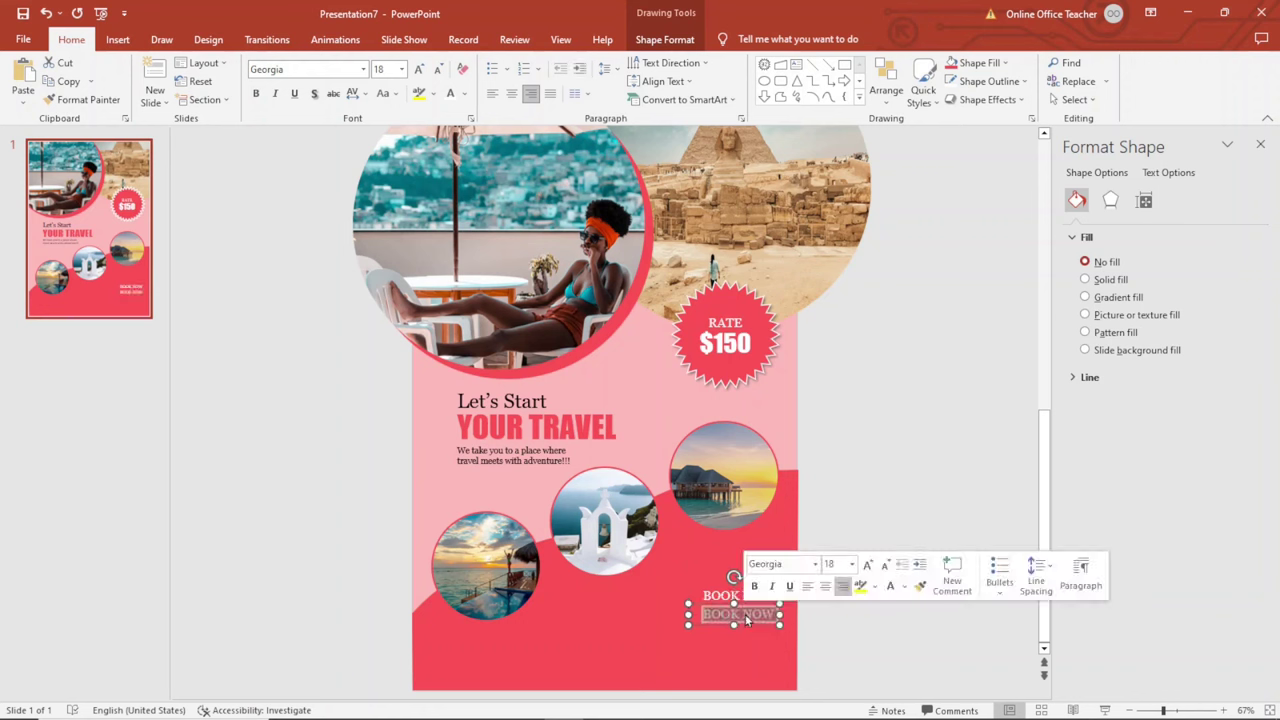
key(Delete)
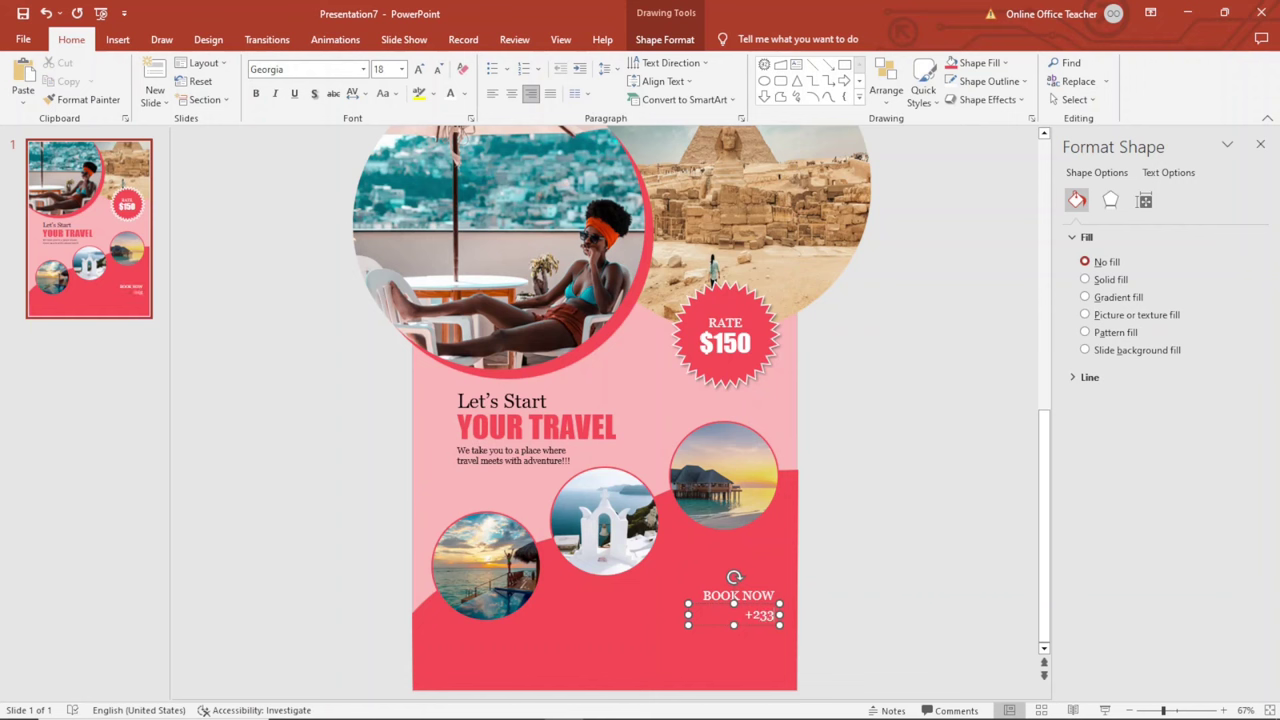
text( 206 392 542)
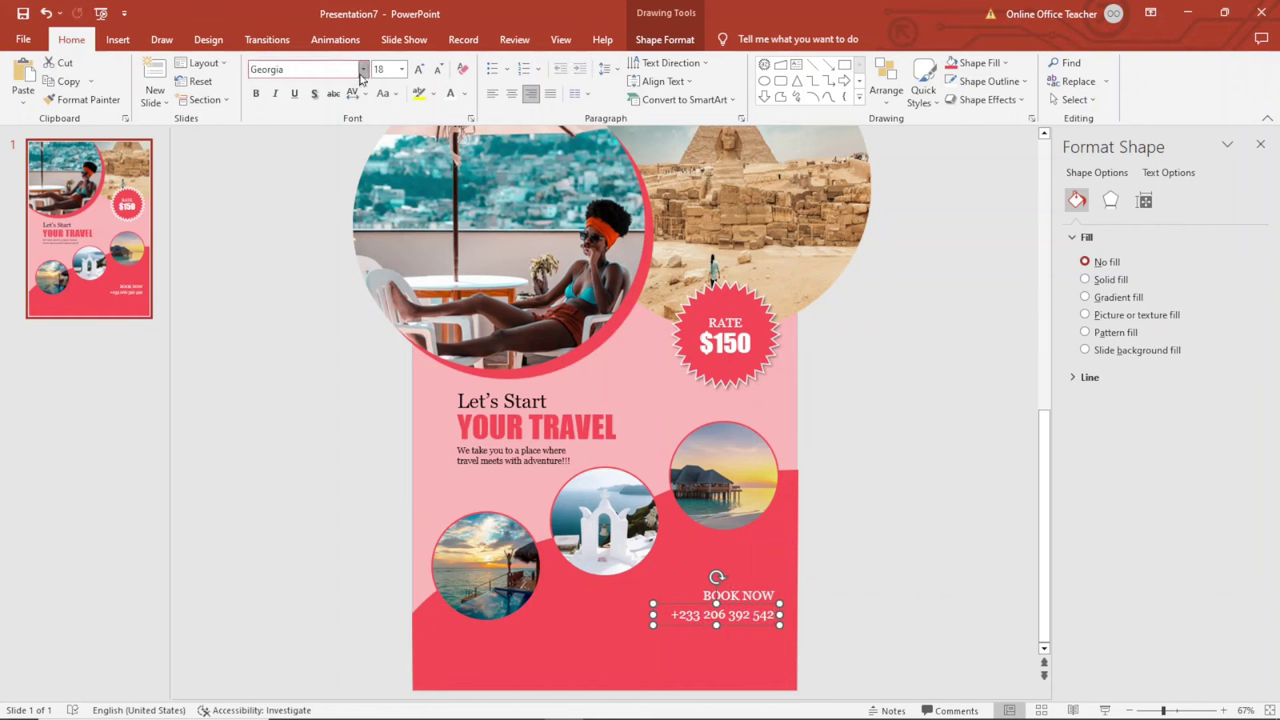
- Set the phone number line to Impact 24 pt, position it, and paste another BOOK NOW copy
click(363, 69)
click(281, 168)
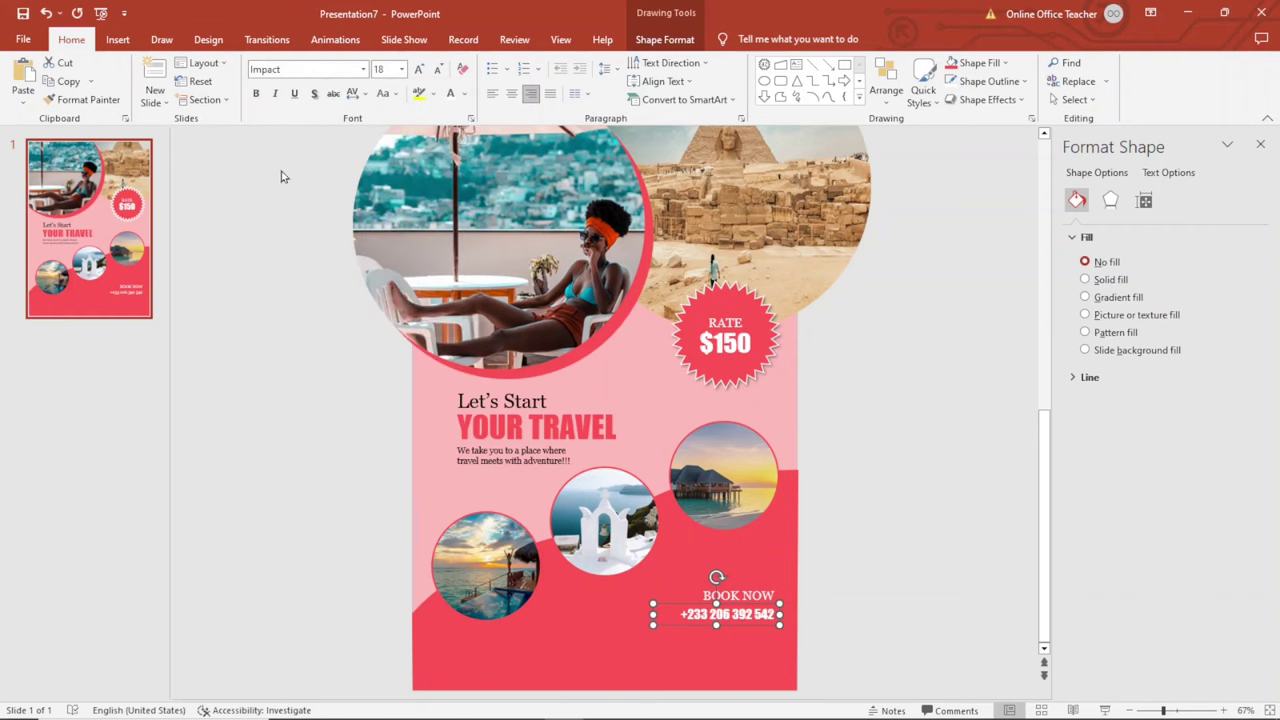
click(419, 70)
click(419, 72)
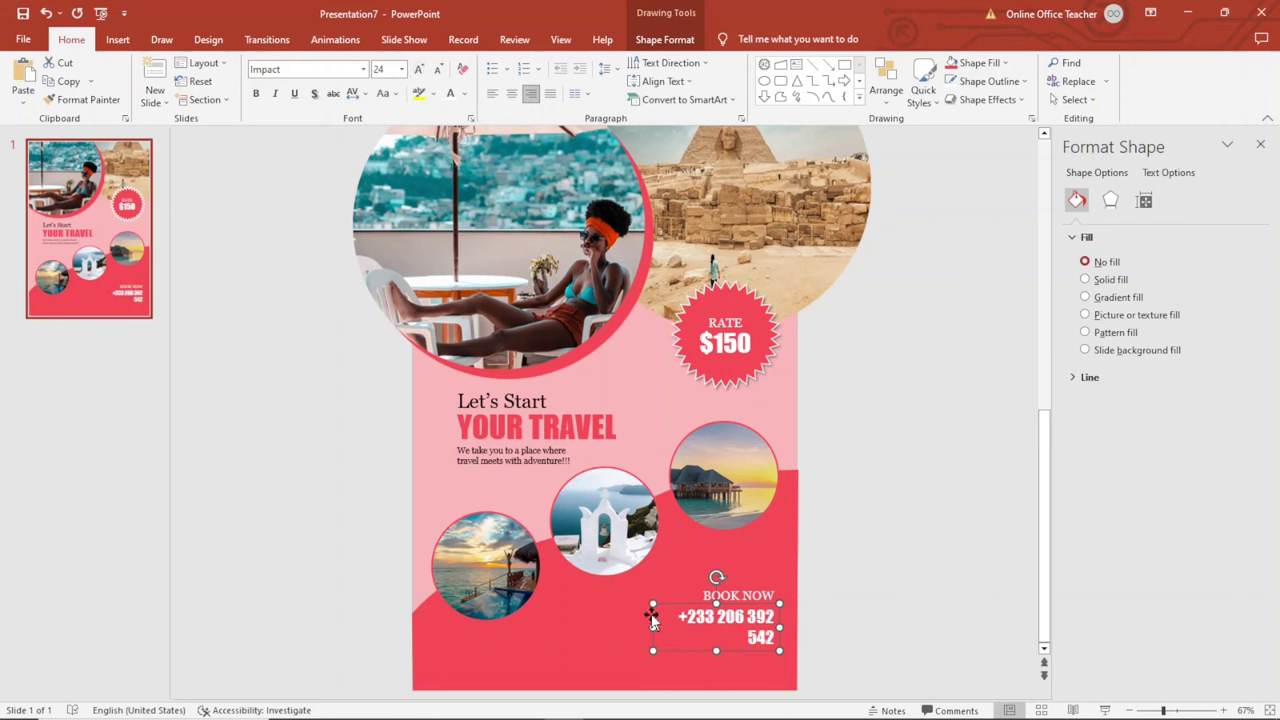
drag(654, 626, 620, 622)
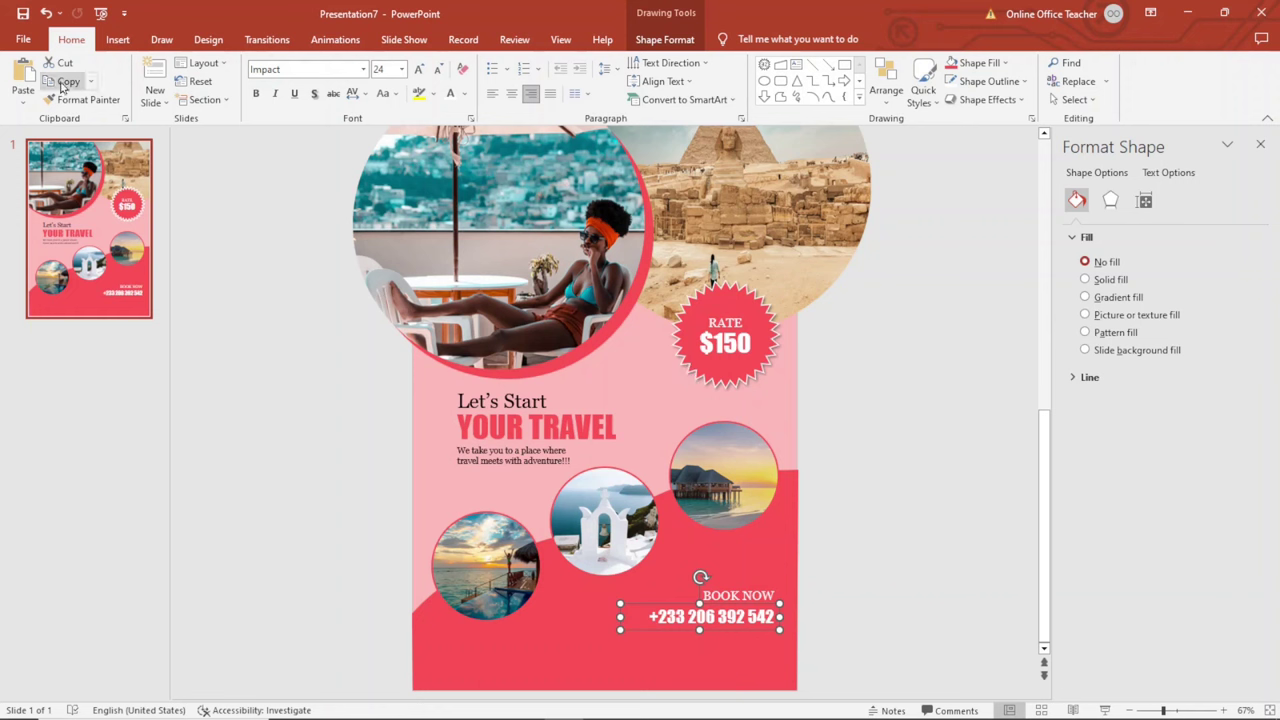
click(22, 75)
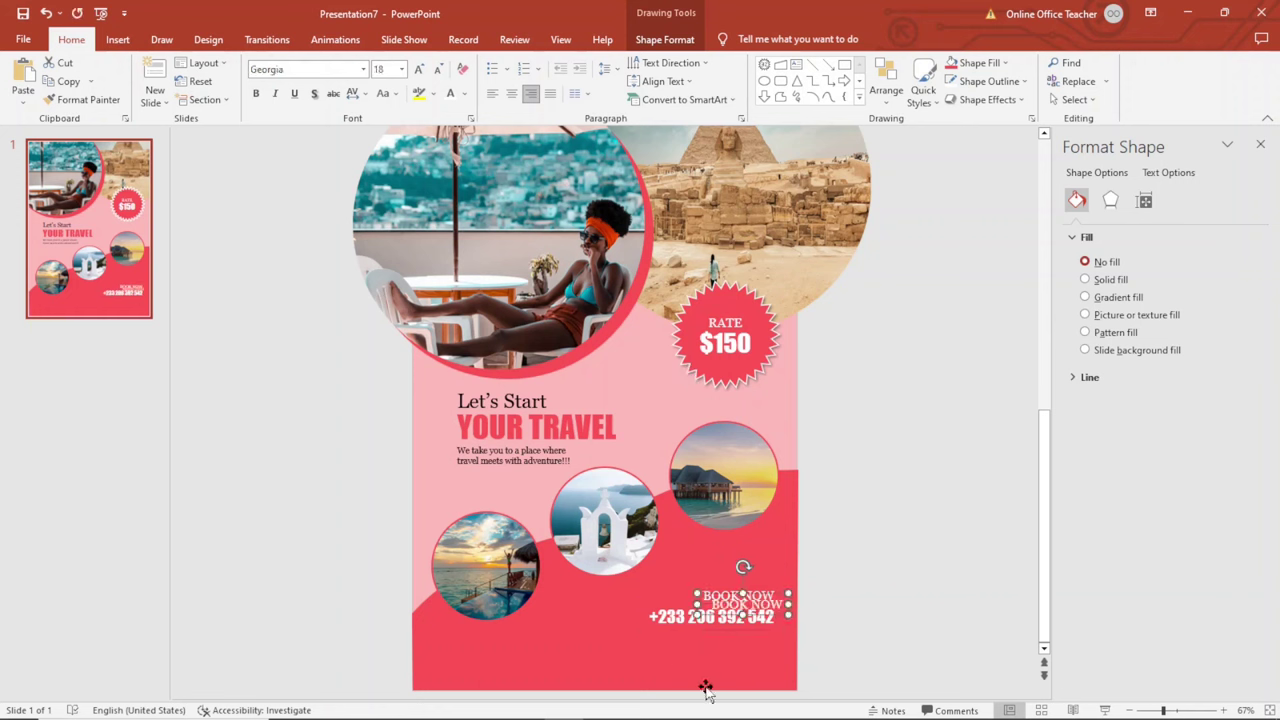
drag(765, 617, 753, 647)
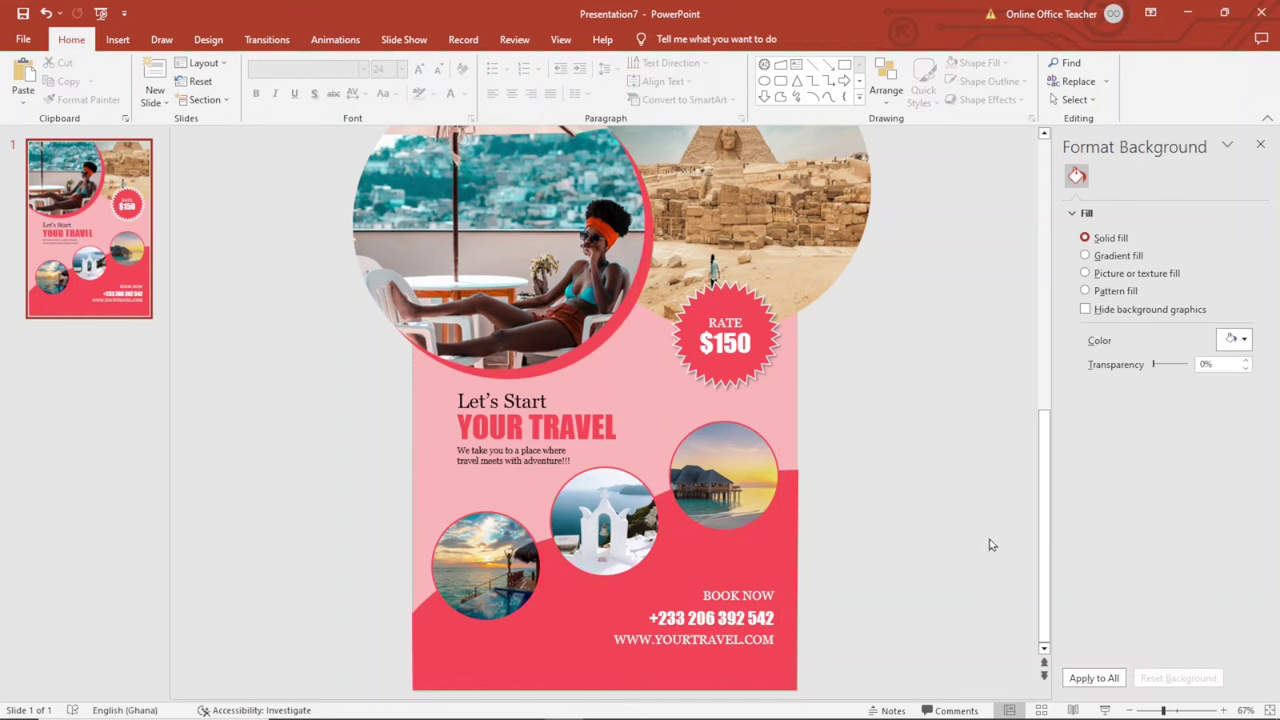
mouse_move(1047, 525)
mouse_down()
mouse_move(1064, 418)
mouse_move(1045, 378)
mouse_move(1053, 299)
mouse_up()
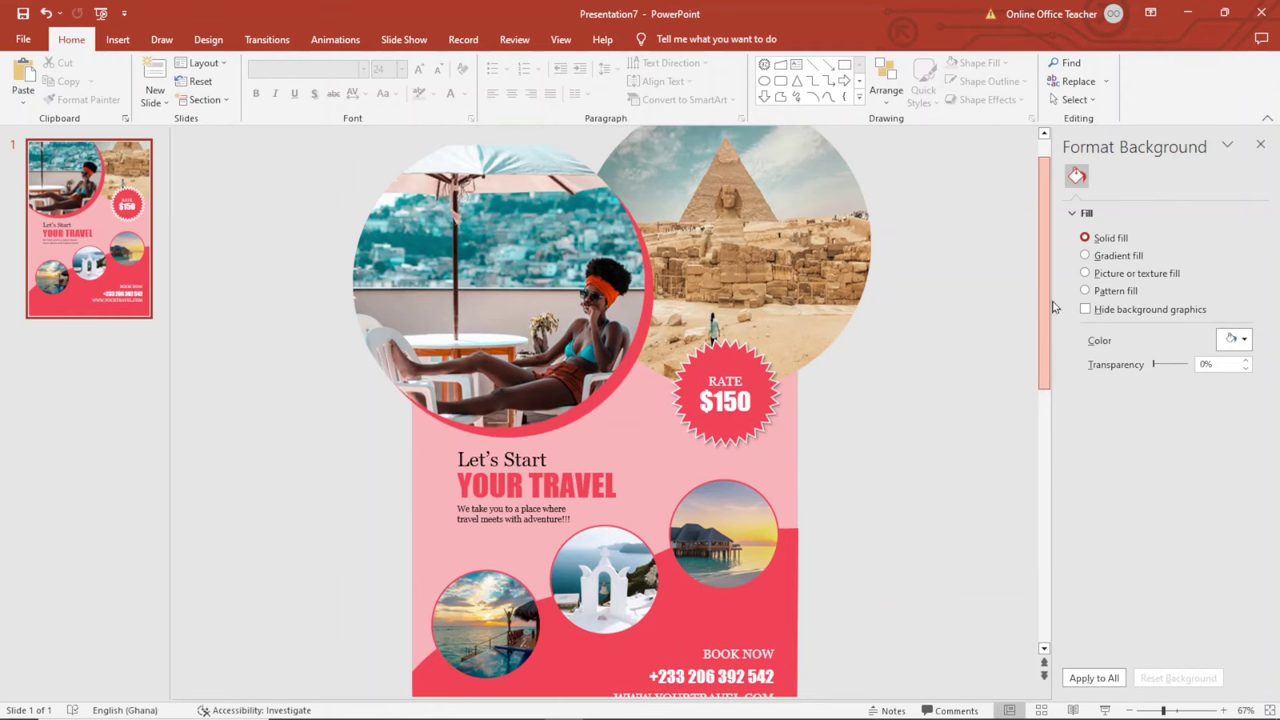
drag(1046, 322, 1046, 306)
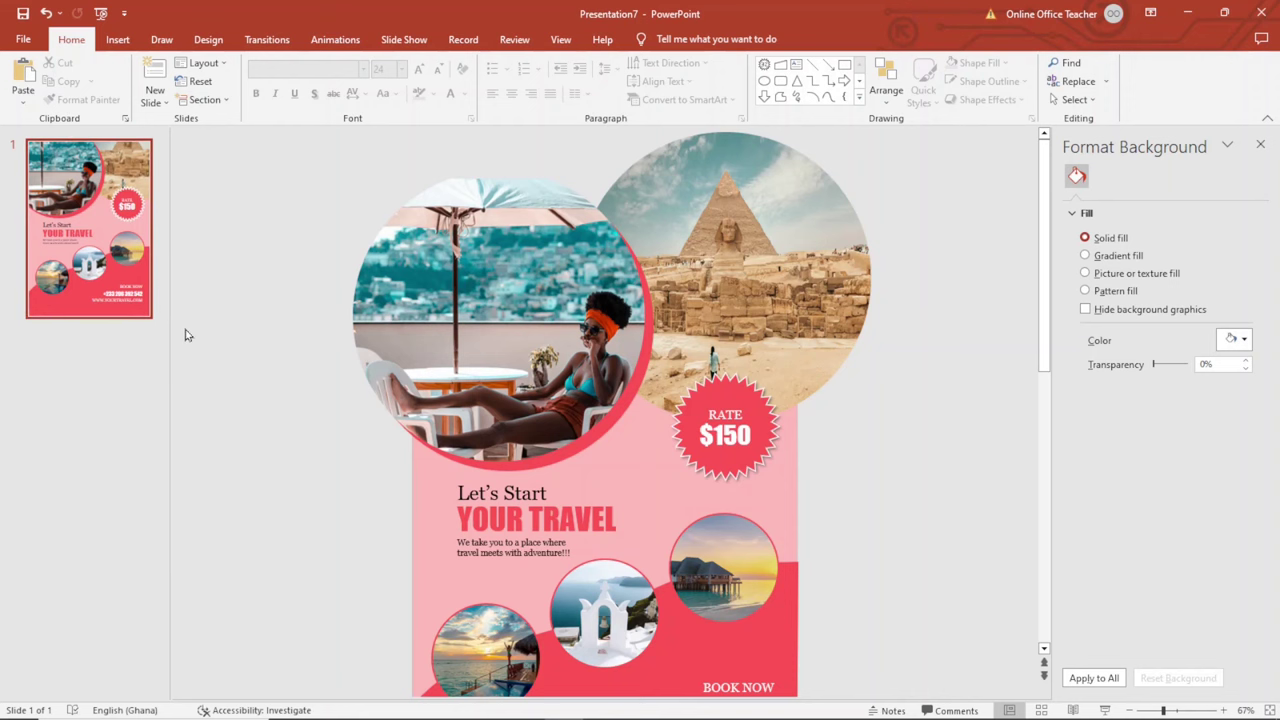
scroll(259, 390, down, 2)
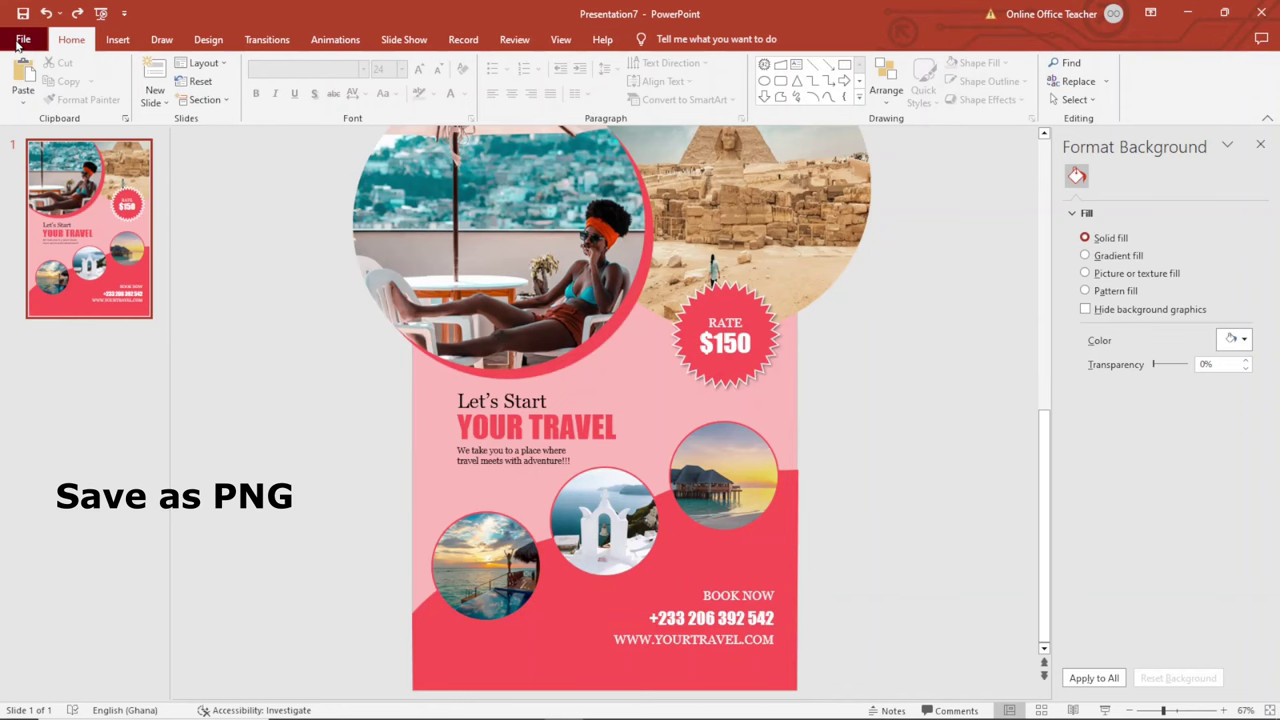
- Start Save As and browse to the Downloads\travel poster folder
click(22, 40)
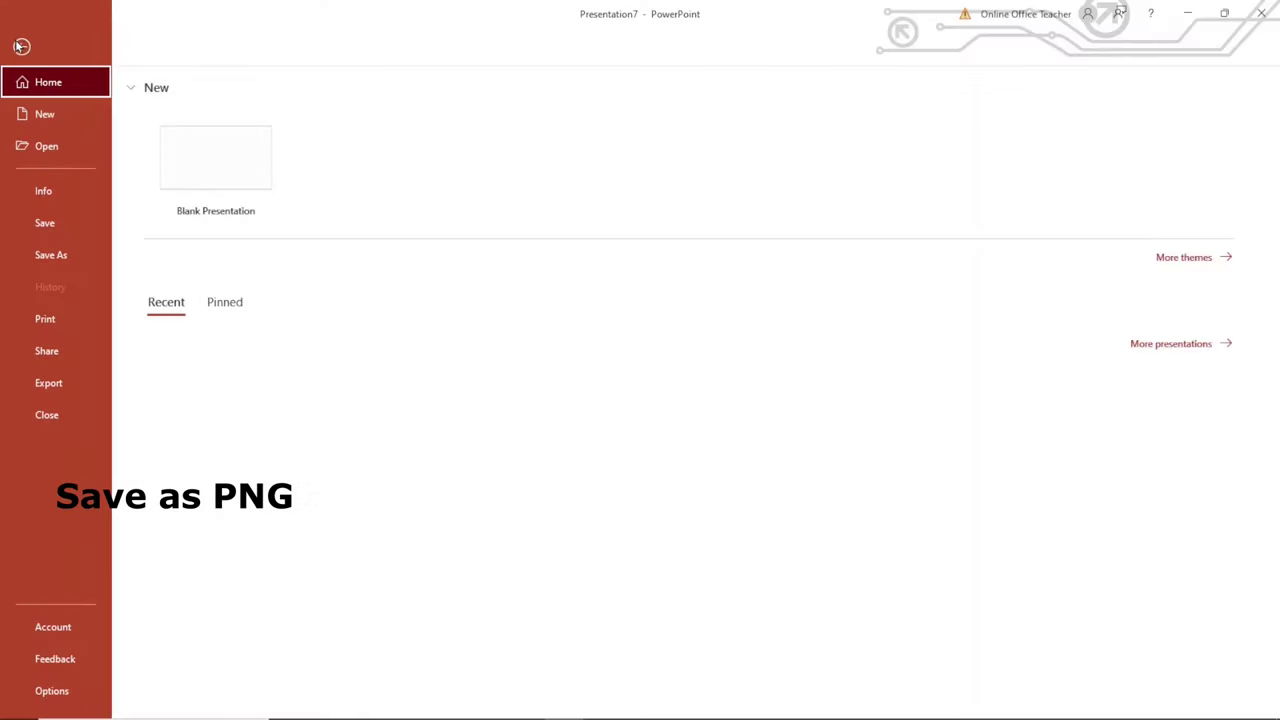
click(42, 257)
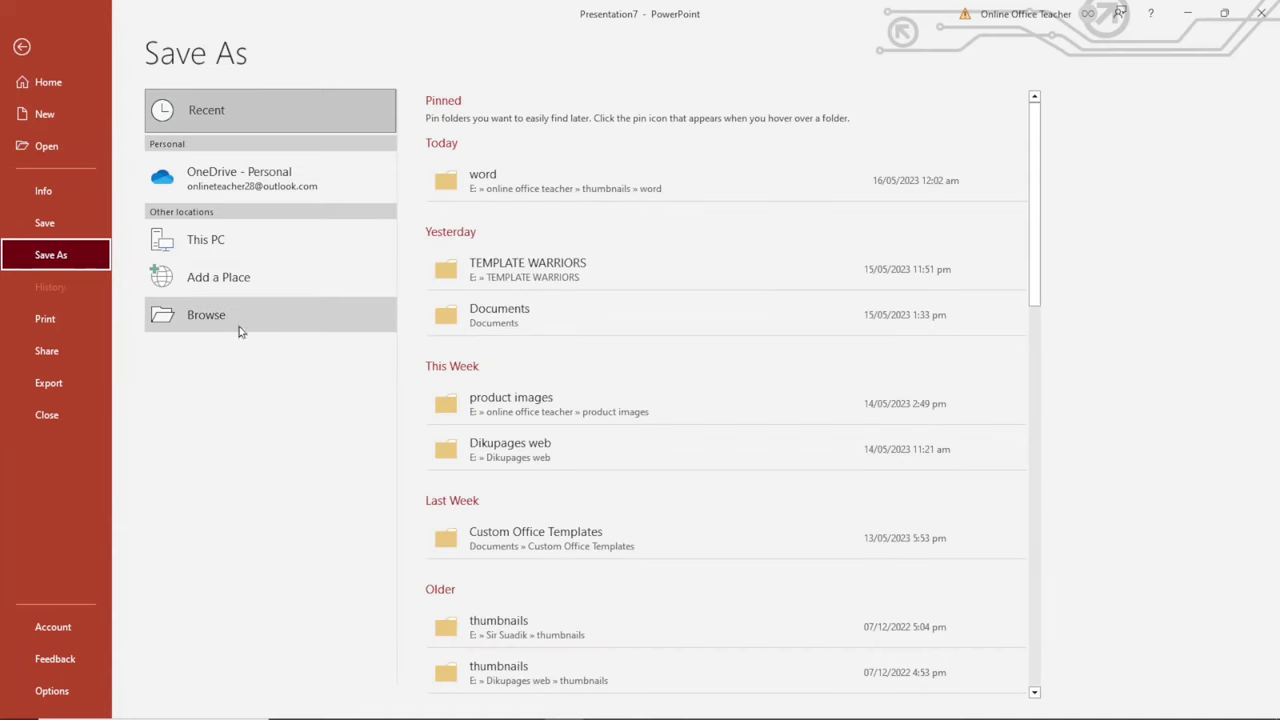
click(204, 320)
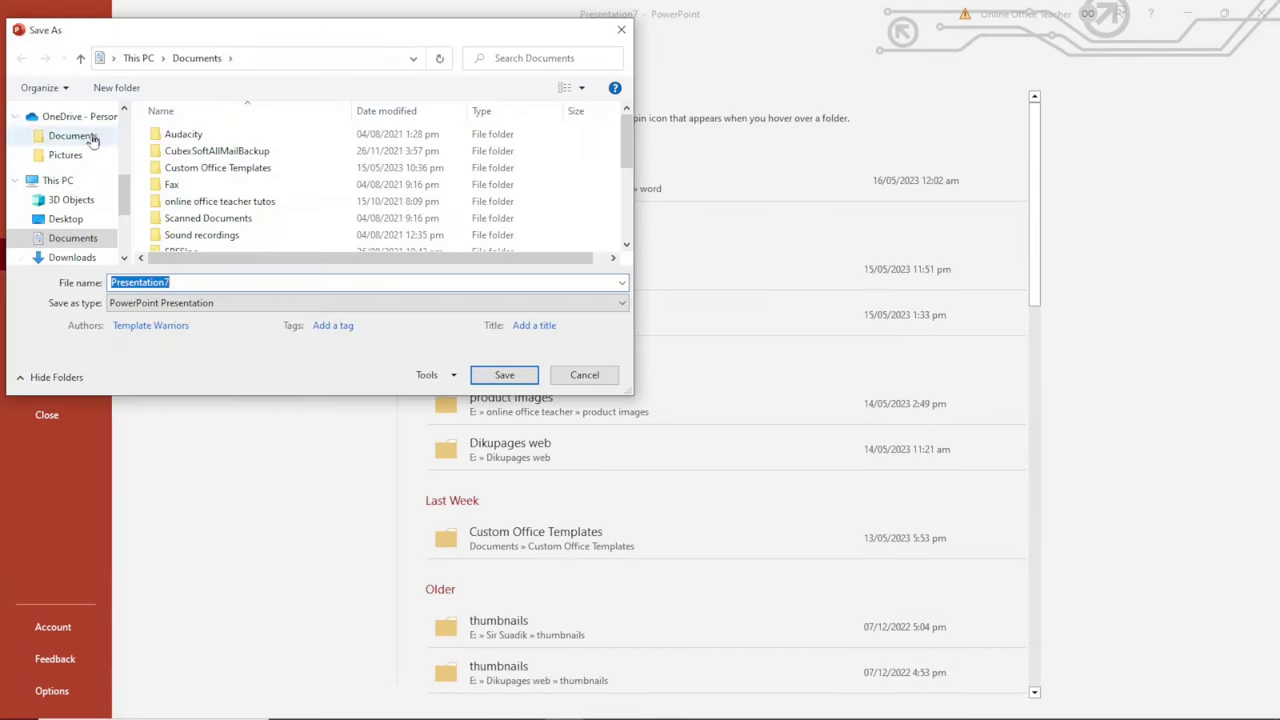
click(52, 258)
scroll(291, 250, up, 3)
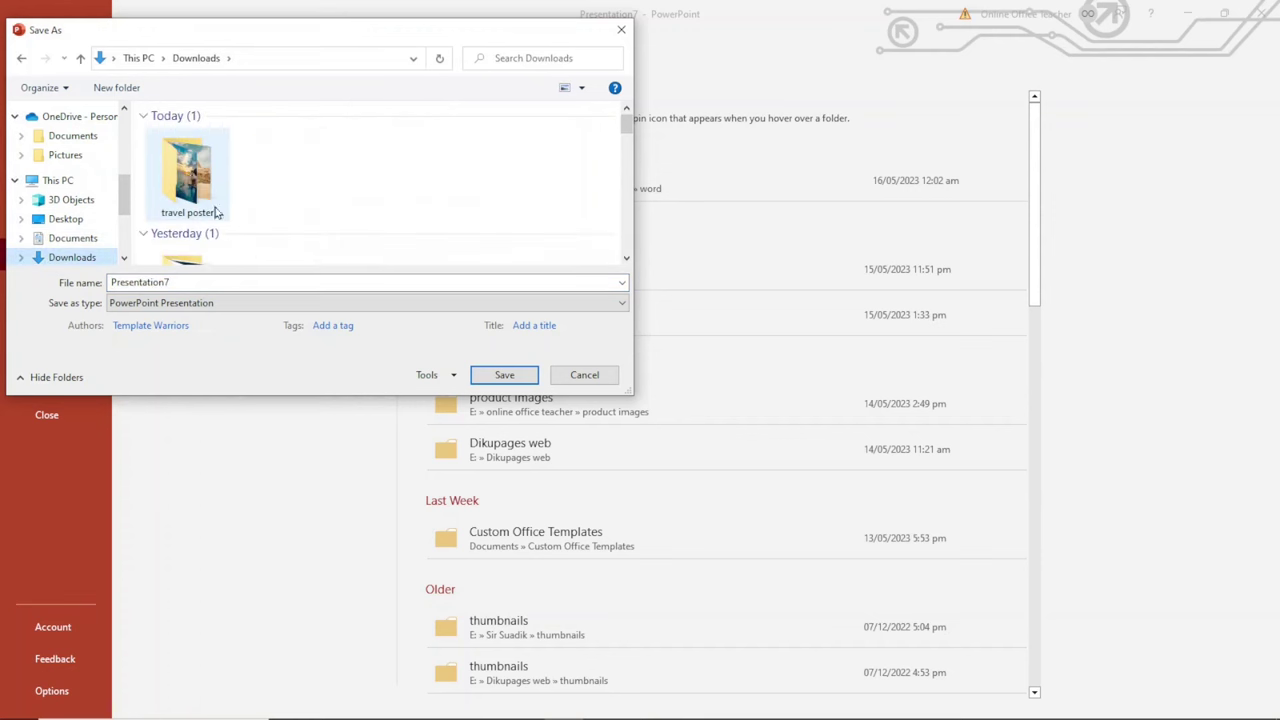
double_click(187, 170)
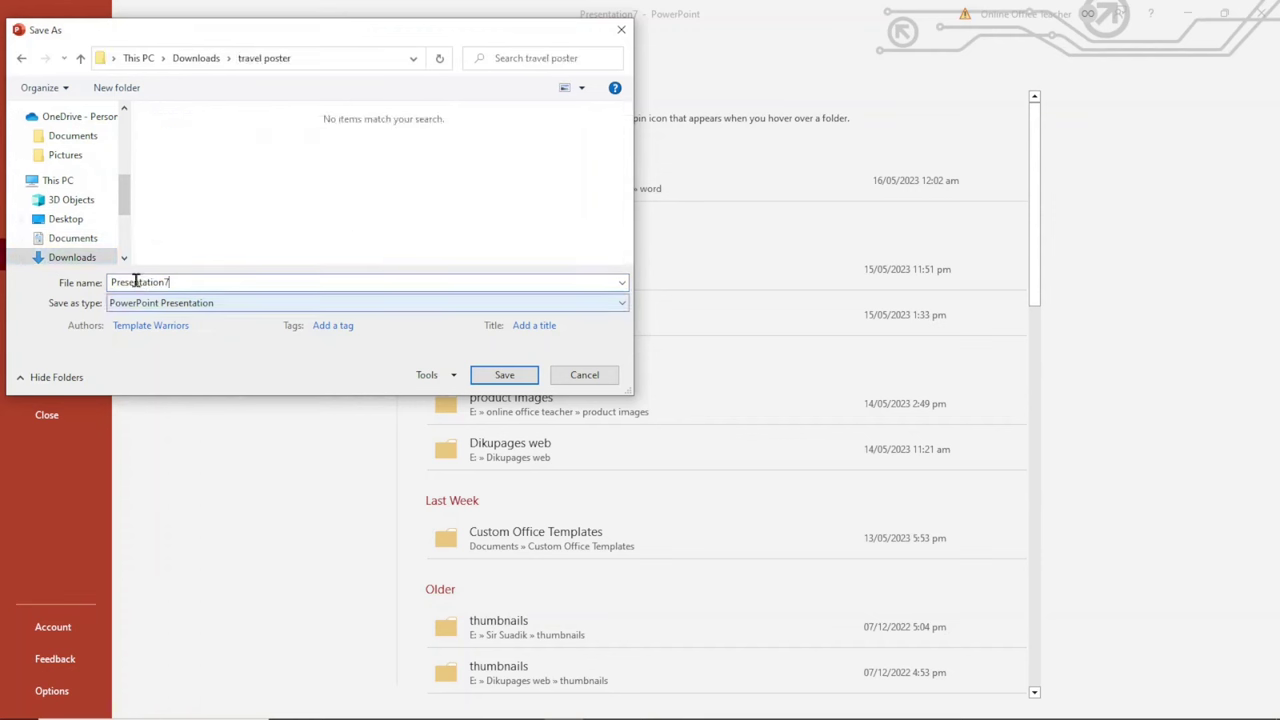
- Save the current slide only as a PNG named 'travel poster'
double_click(197, 284)
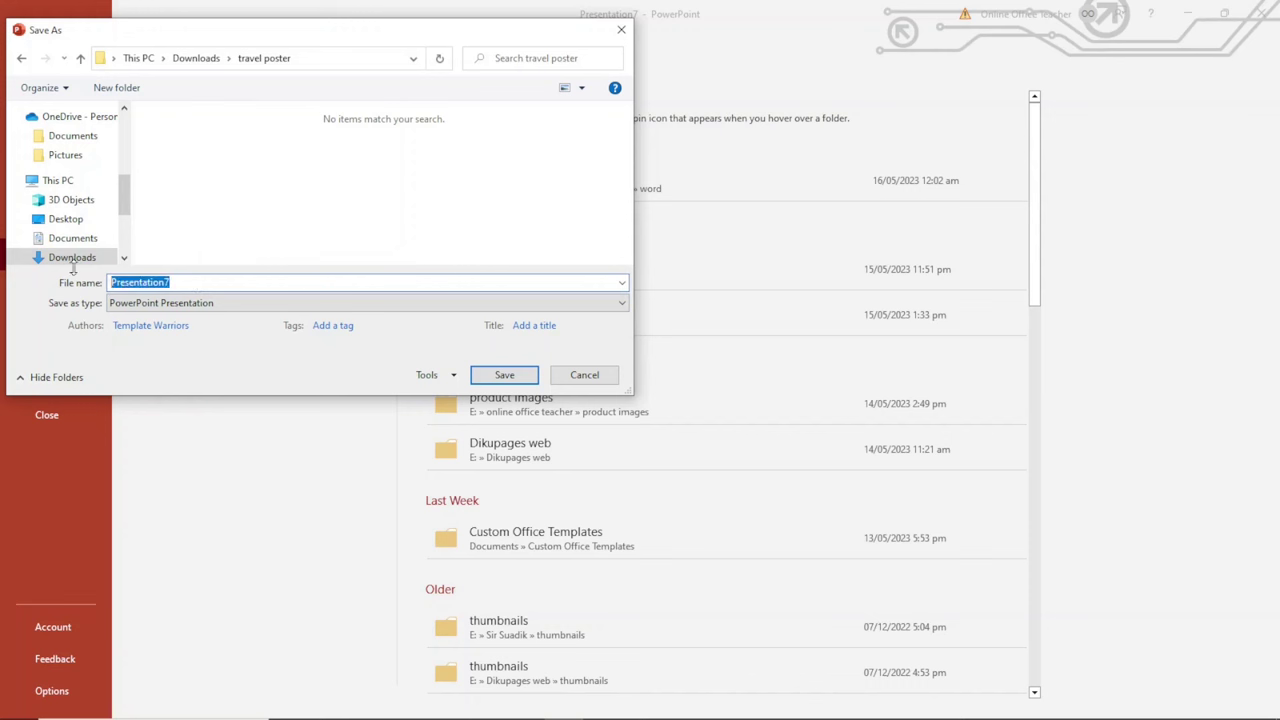
text(travel poster)
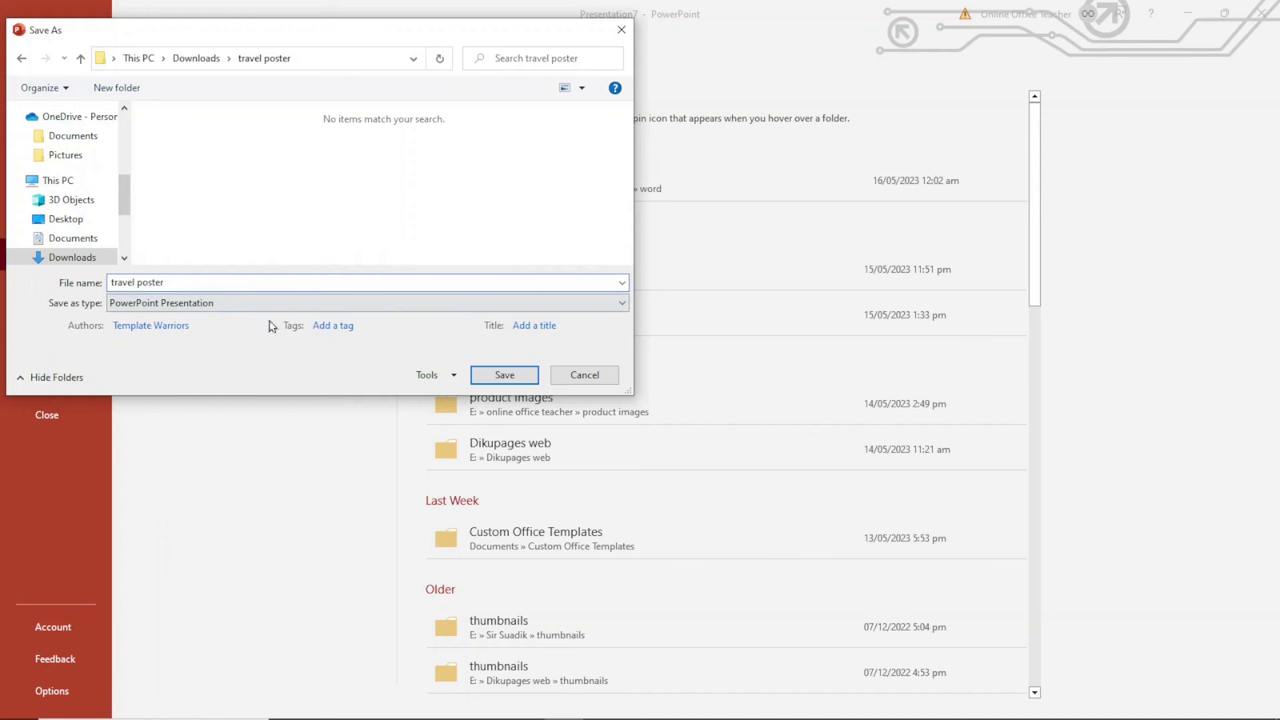
click(177, 308)
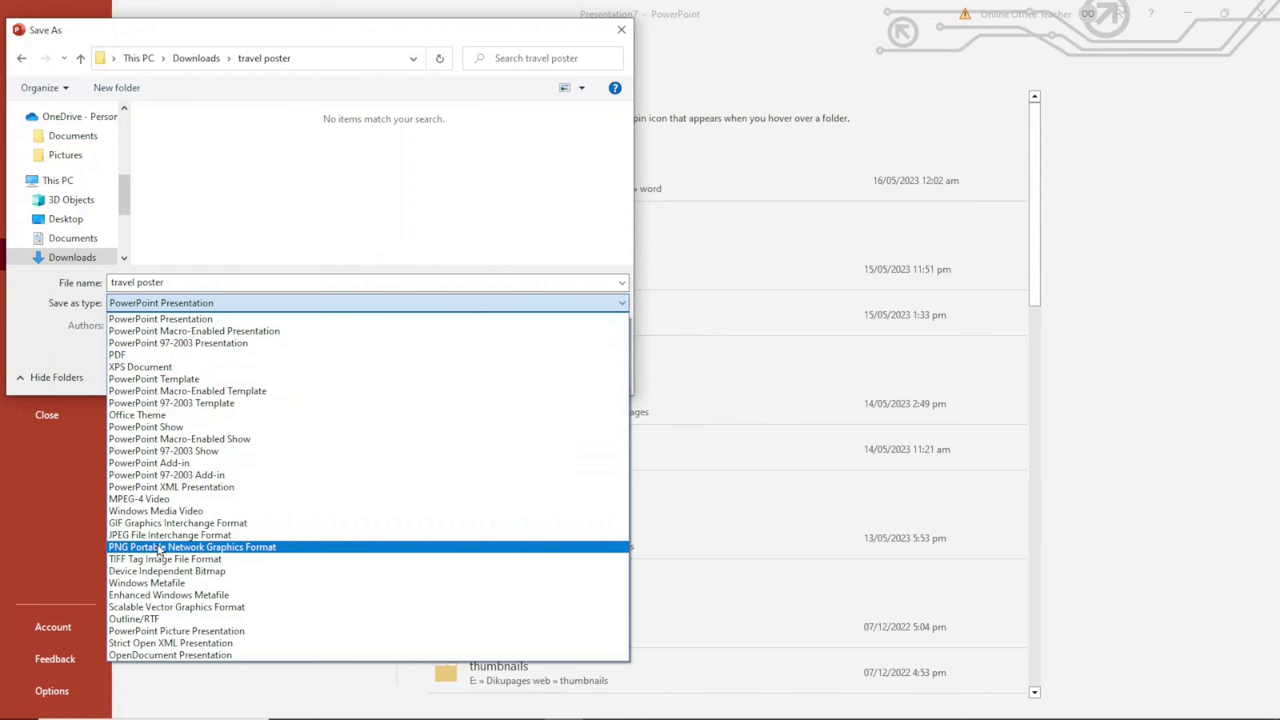
click(159, 550)
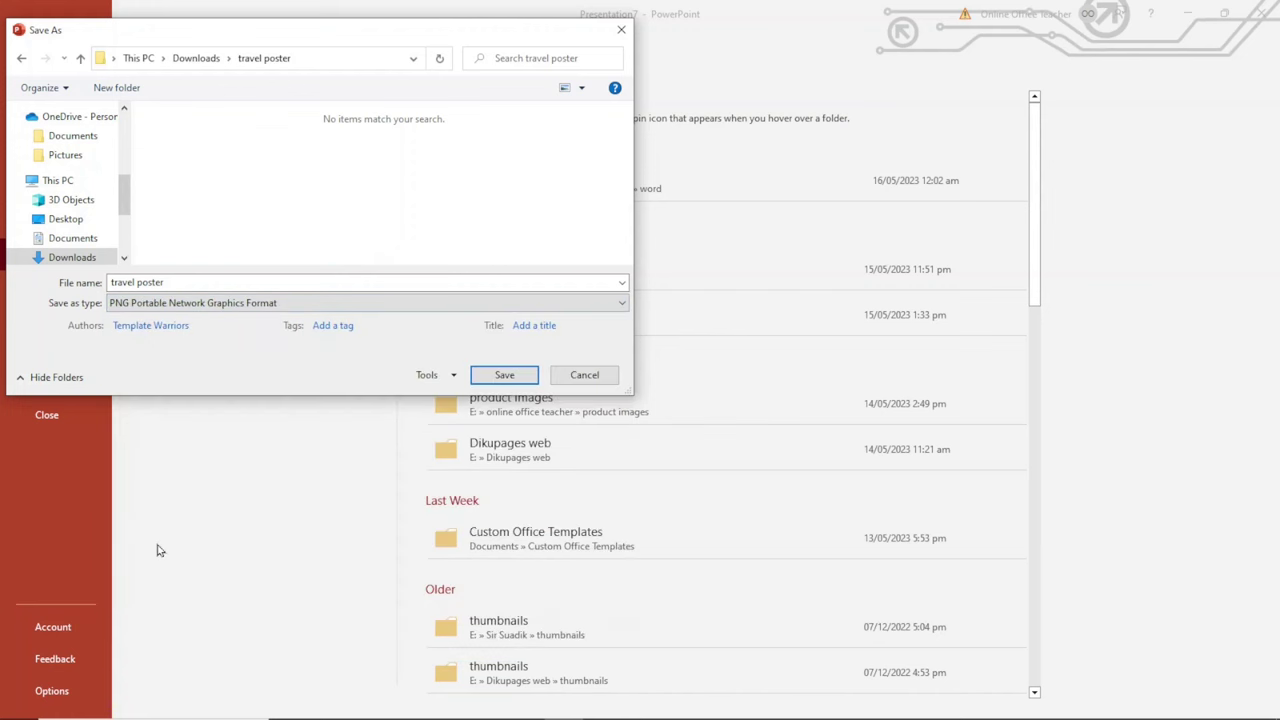
click(503, 376)
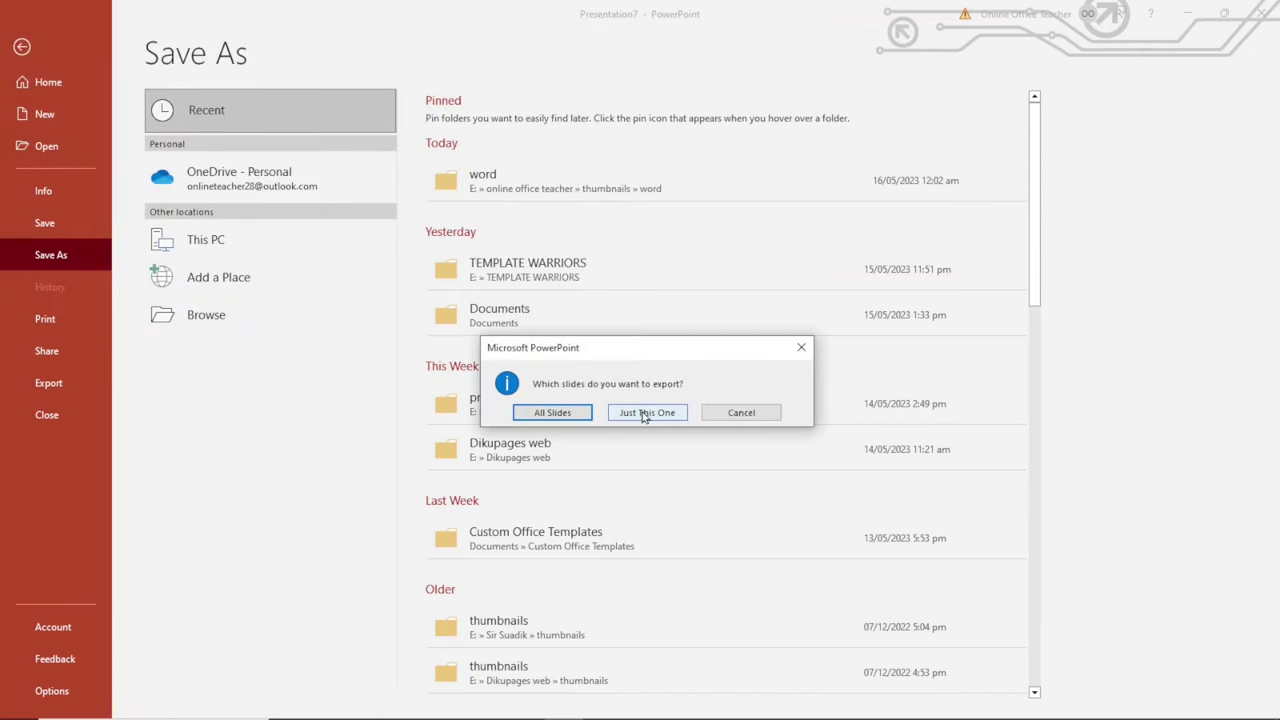
click(647, 414)
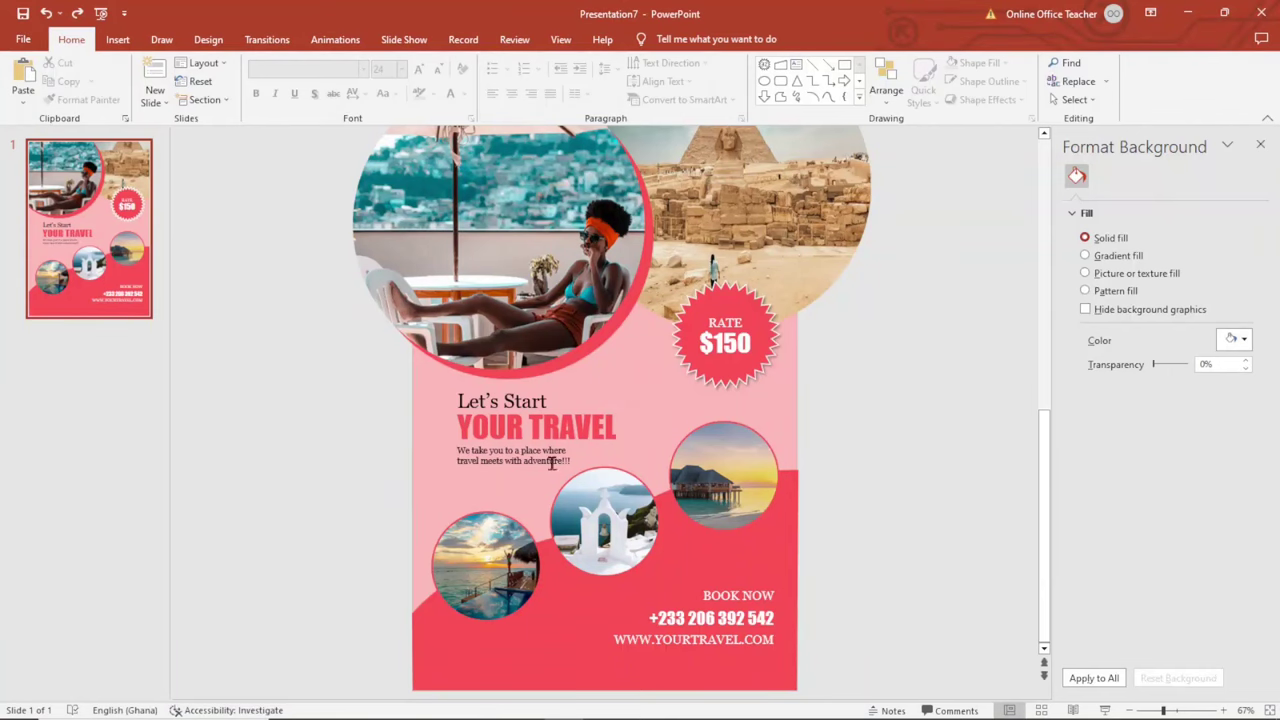
mouse_move(271, 712)
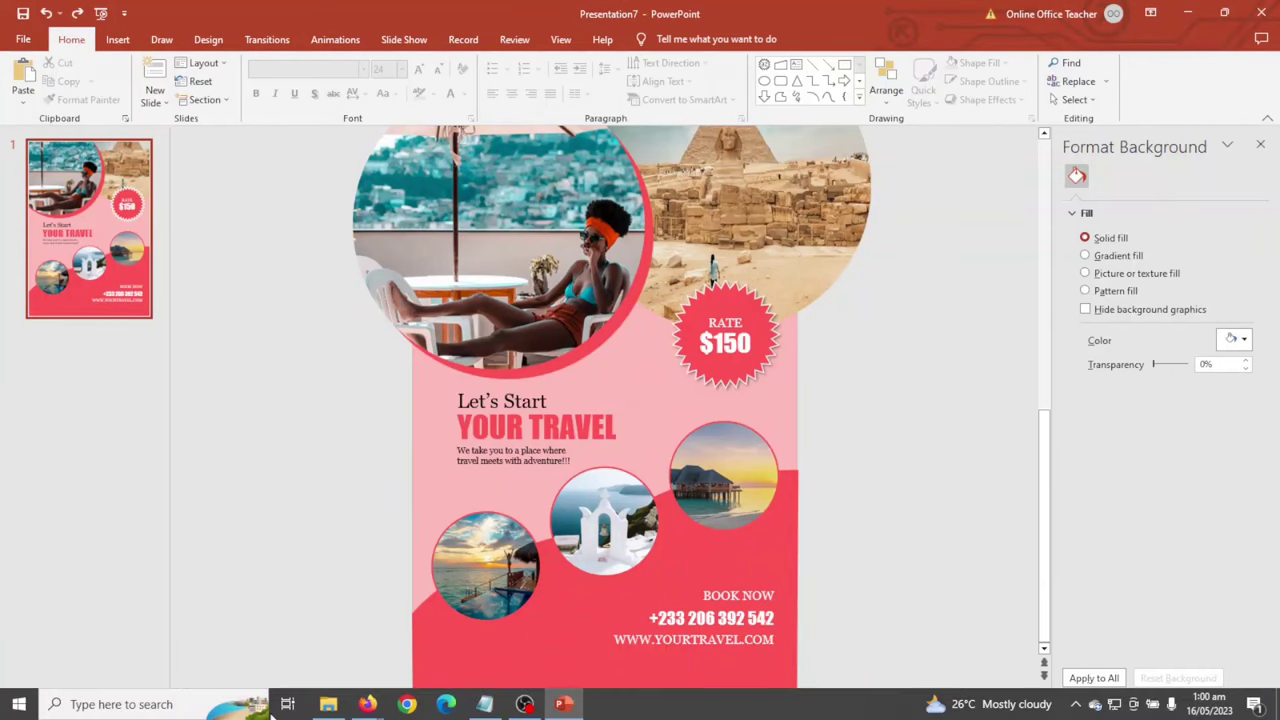
- Preview the exported travel poster.png from the travel poster folder to confirm the complete flyer
click(328, 704)
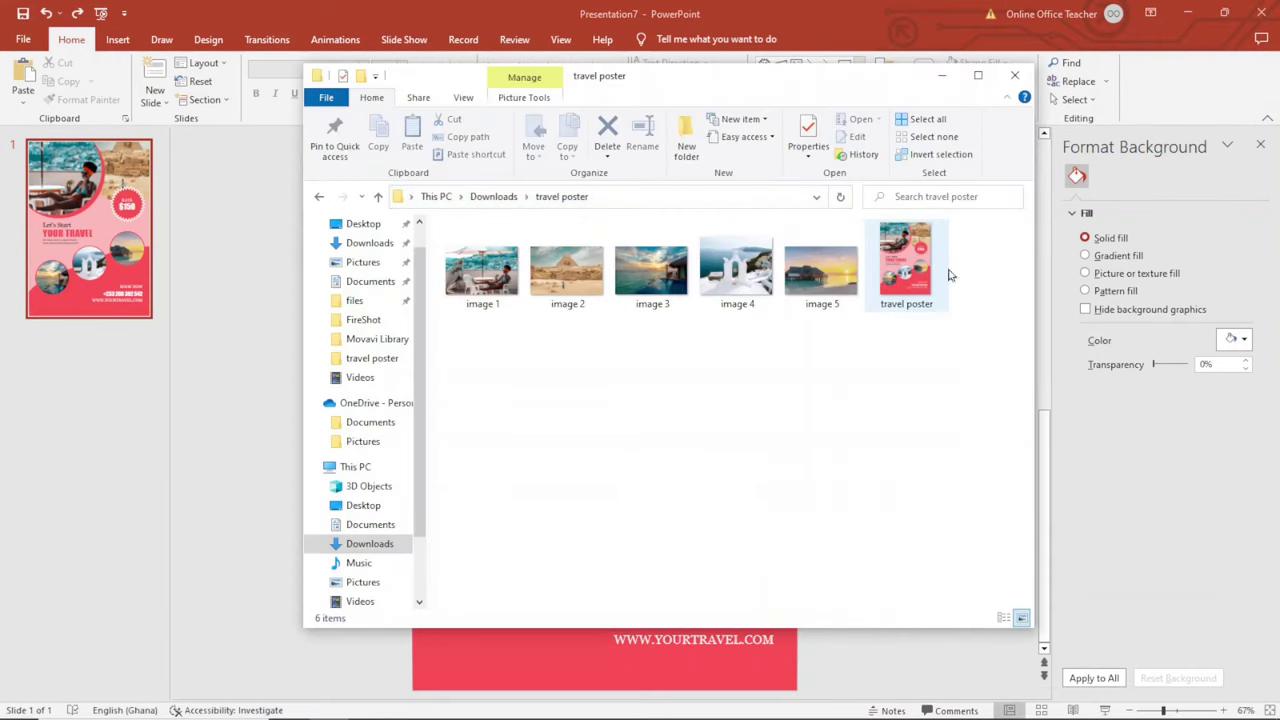
click(906, 257)
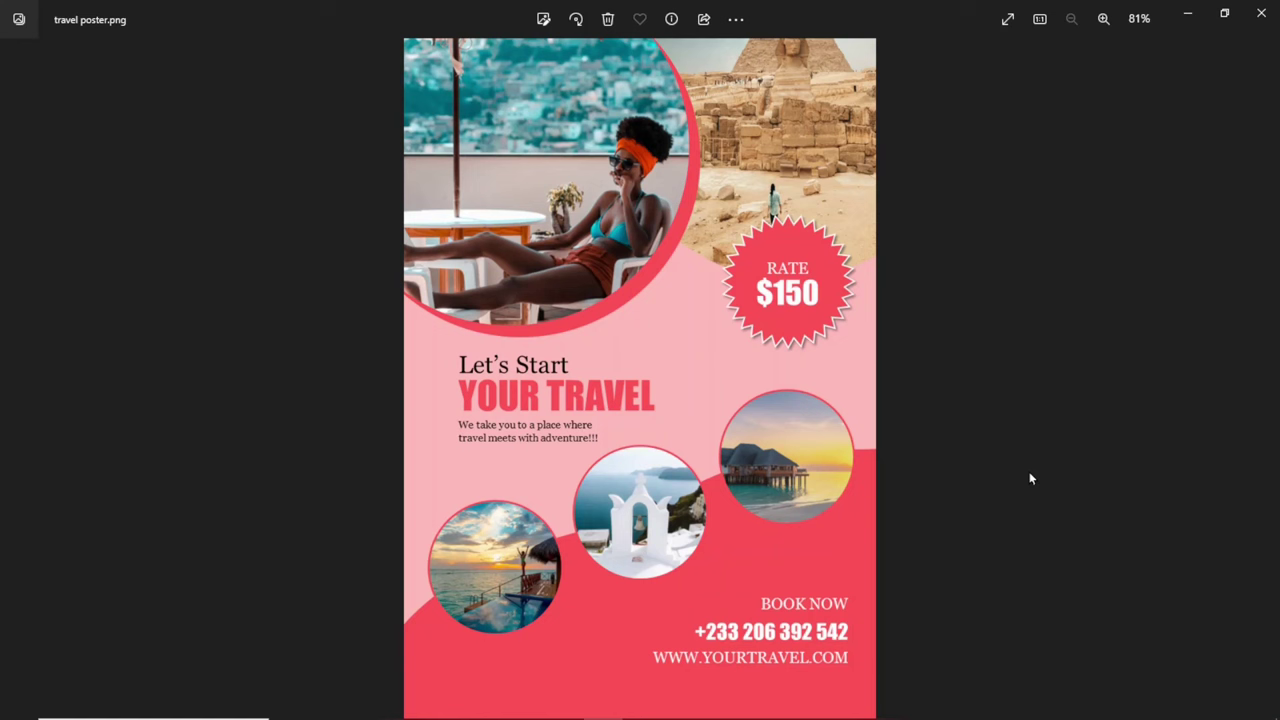
click(1262, 18)
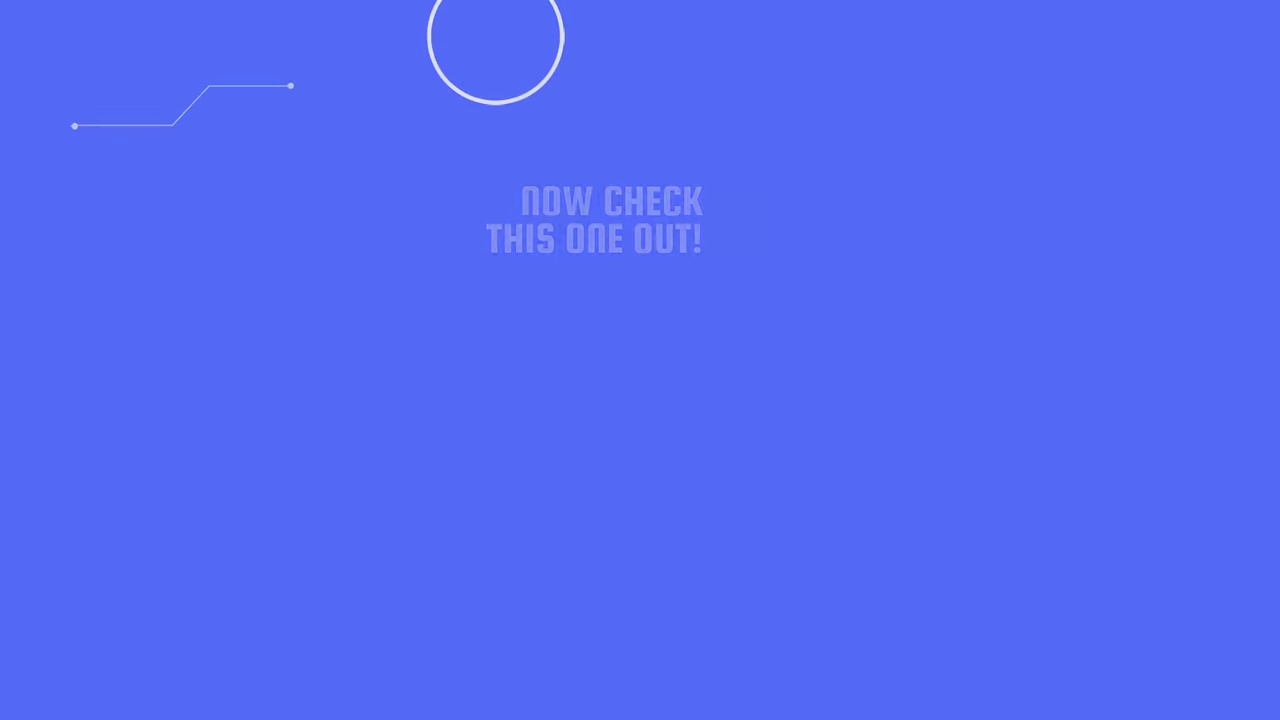